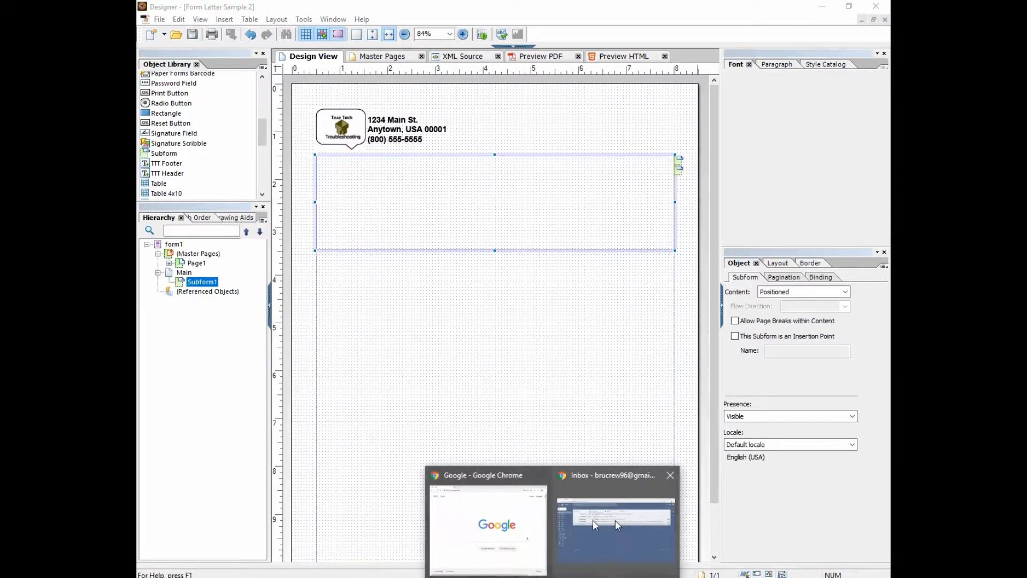
# Switch to the Google page in Chrome and run an image search for "common medical forms"
pyautogui.click(495, 528)
pyautogui.click(420, 346)
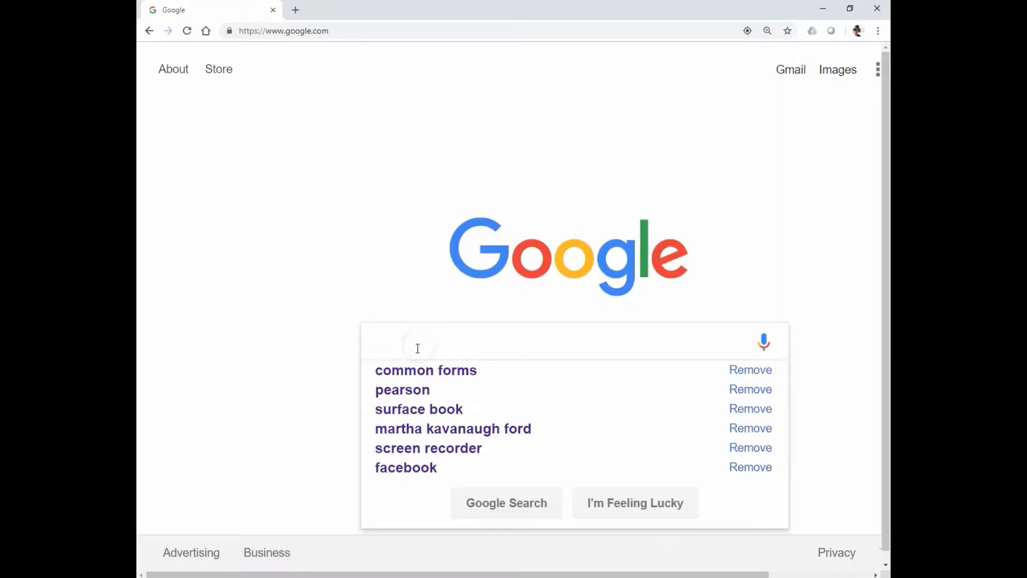
pyautogui.write('common medical forms')
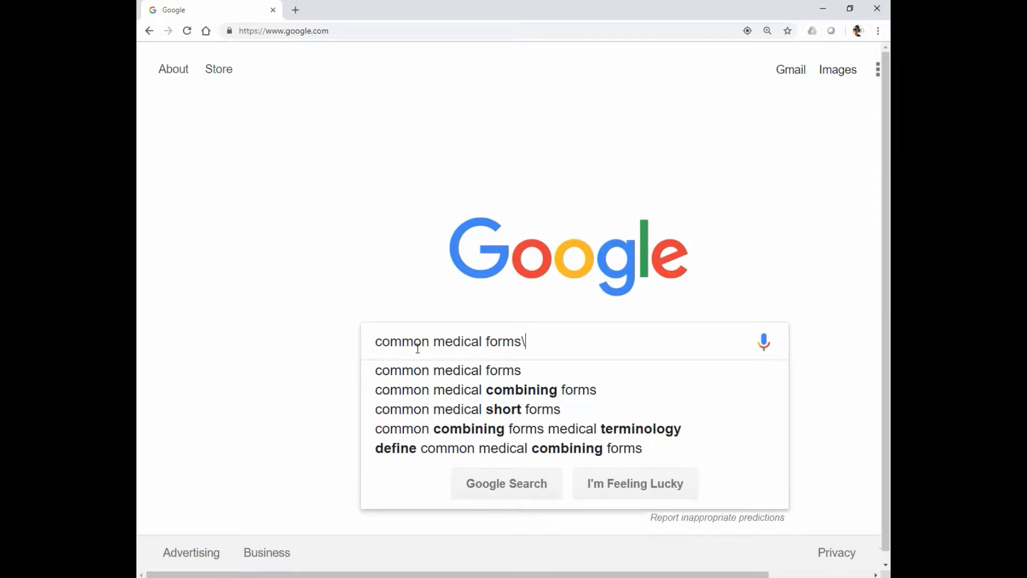
pyautogui.write('\\')
pyautogui.press('BackSpace')
pyautogui.press('Return')
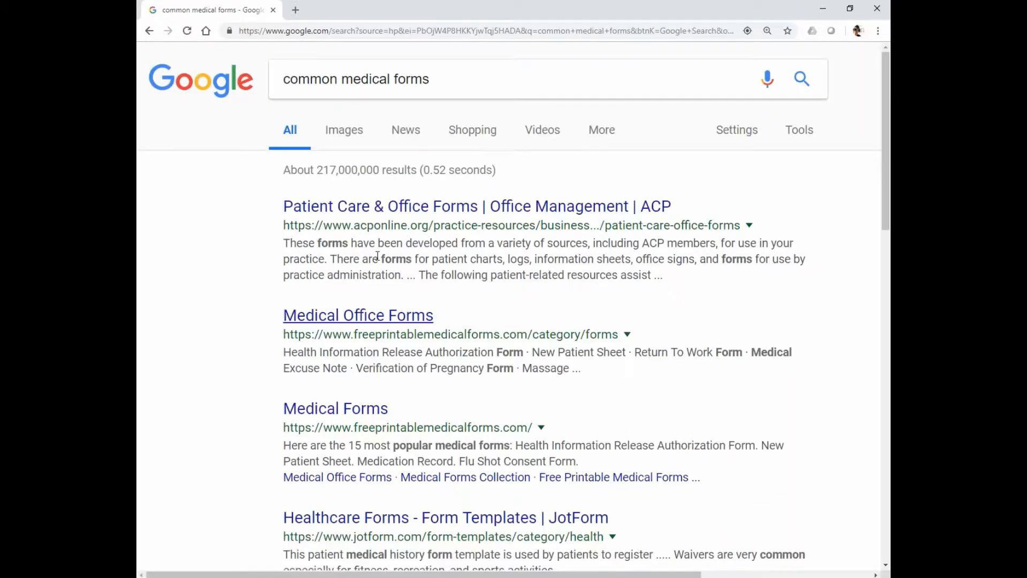
pyautogui.click(341, 132)
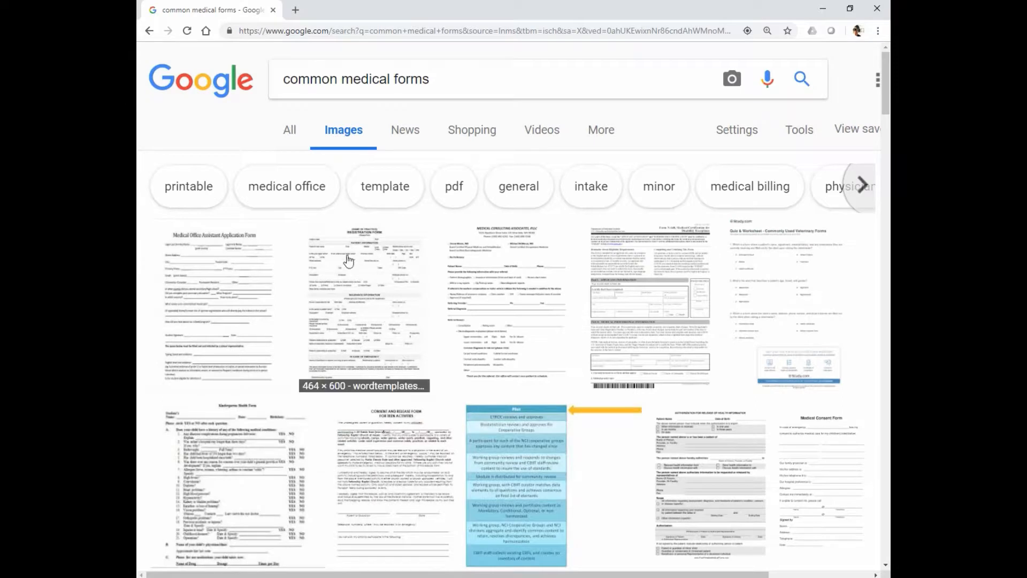
# Preview the Medical Registration Form image and the related Medical Records Release Form from Gateway Psychiatric
pyautogui.click(336, 308)
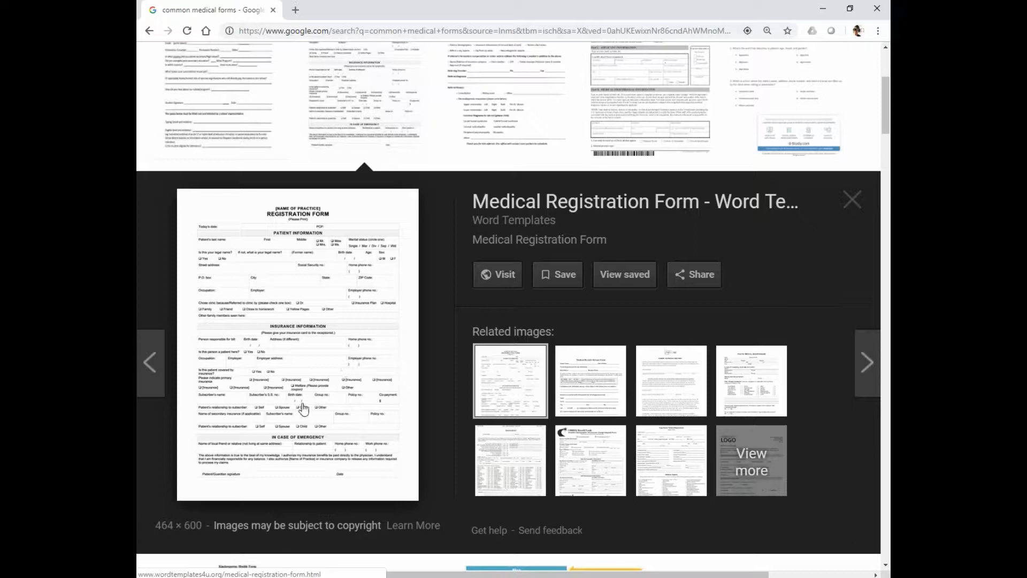
pyautogui.click(582, 404)
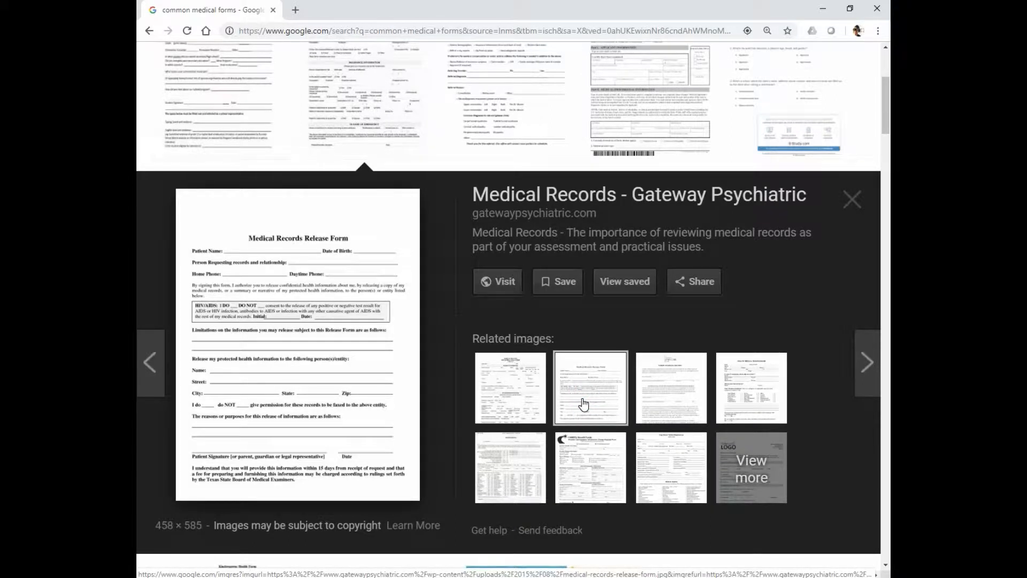
pyautogui.scroll(-2, 586, 394)
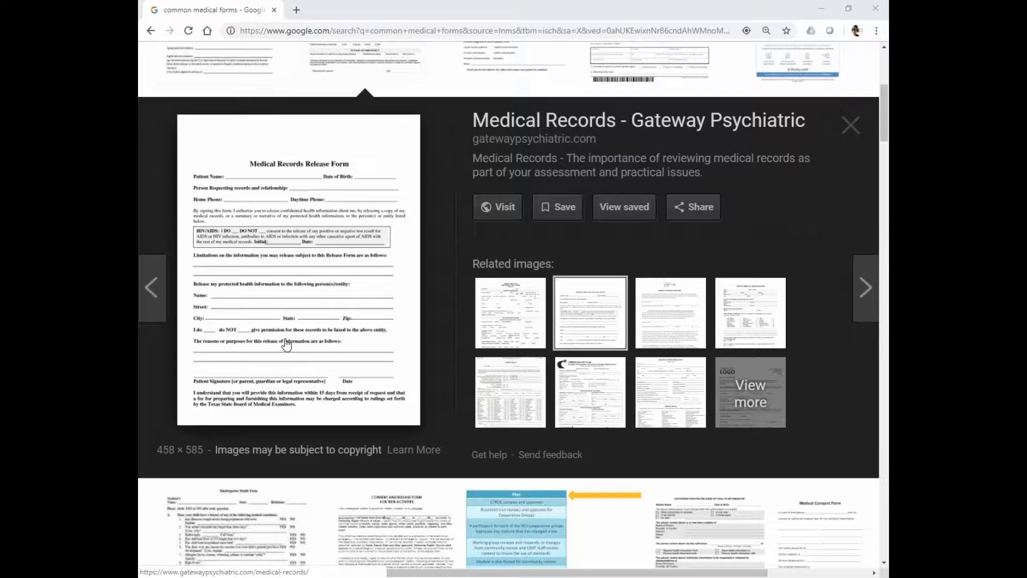
# Switch back to Designer and add a text field near the top of the subform, stretched to about 7.5 in wide
pyautogui.moveTo(608, 577)
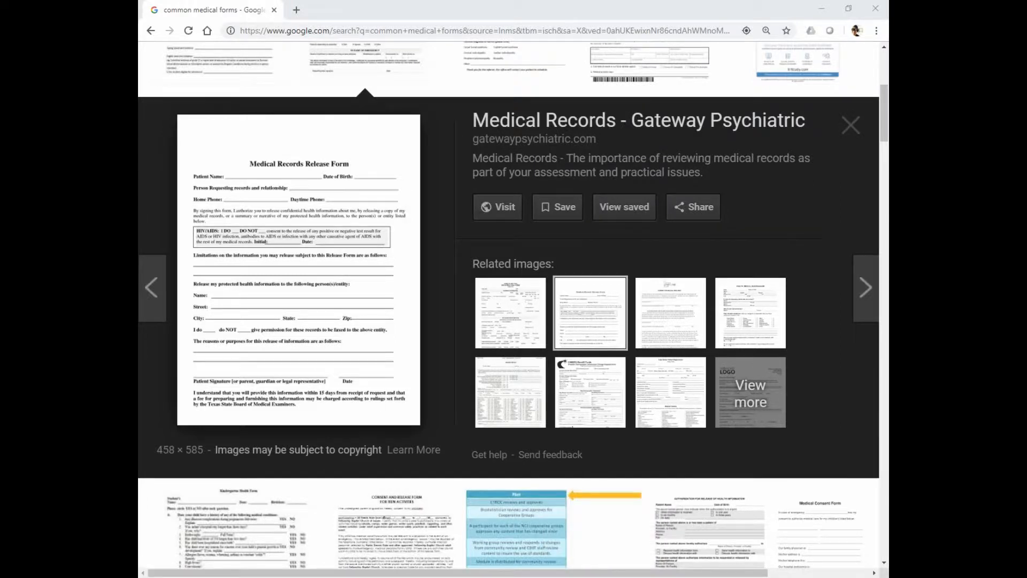
pyautogui.click(604, 577)
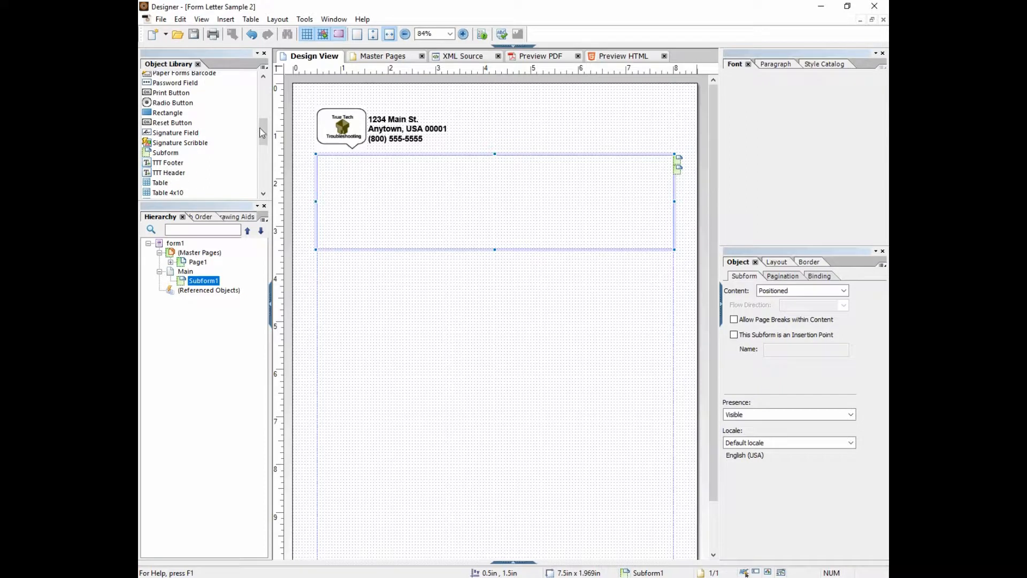
pyautogui.moveTo(263, 131); pyautogui.dragTo(263, 155)
pyautogui.moveTo(163, 136); pyautogui.dragTo(347, 188)
pyautogui.moveTo(412, 181); pyautogui.dragTo(671, 184)
pyautogui.click(669, 182)
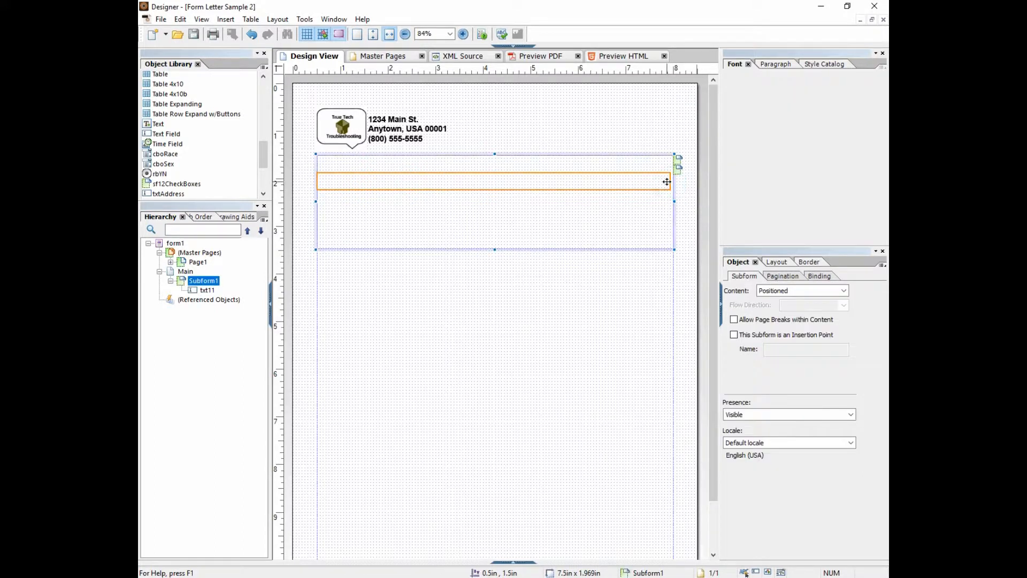
pyautogui.click(666, 182)
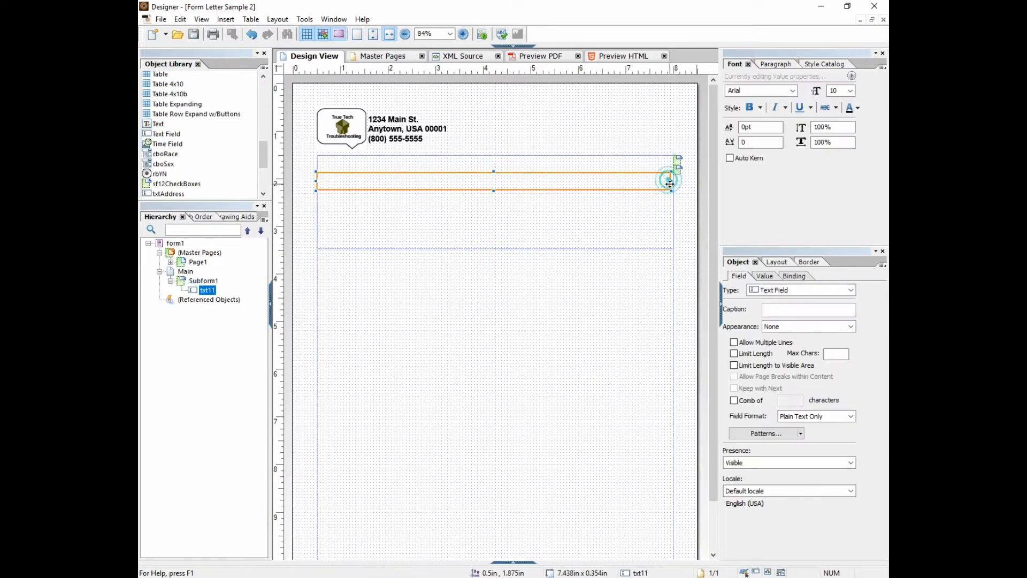
# Set the text field's caption position to Top and enter the caption "Limitation of inform"
pyautogui.click(775, 262)
pyautogui.click(785, 429)
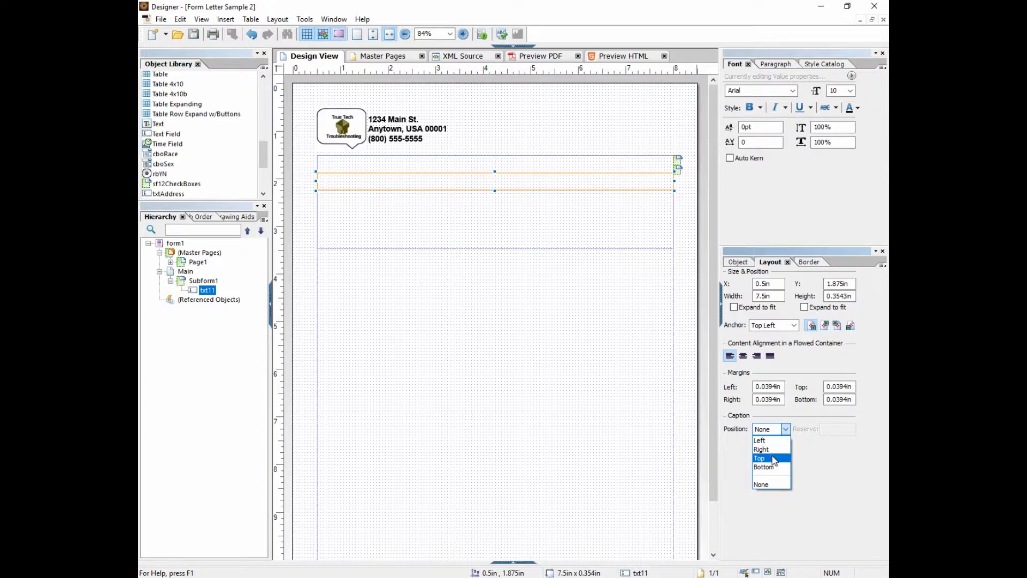
pyautogui.click(774, 458)
pyautogui.doubleClick(356, 180)
pyautogui.write('Ema')
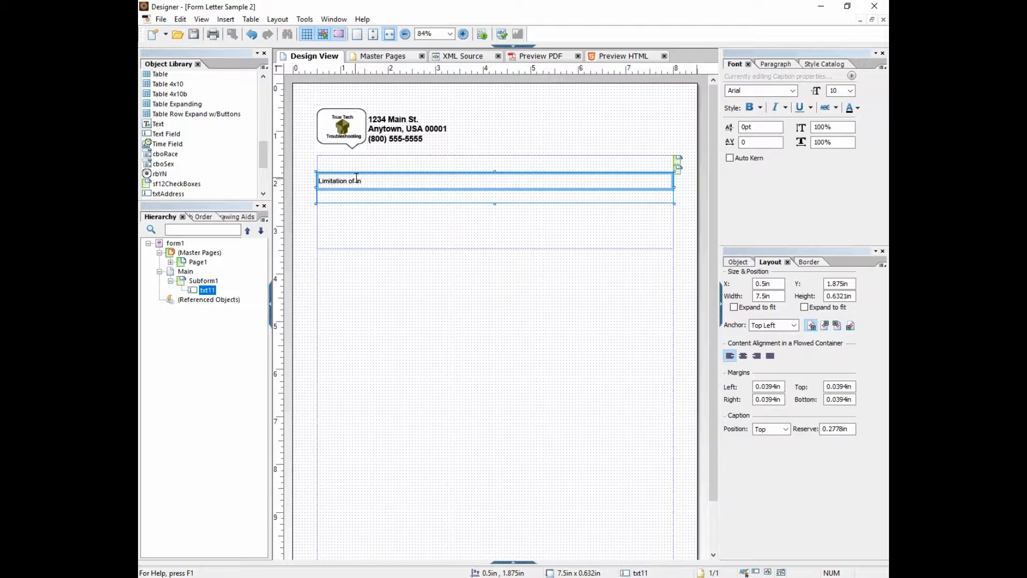
pyautogui.click(404, 199)
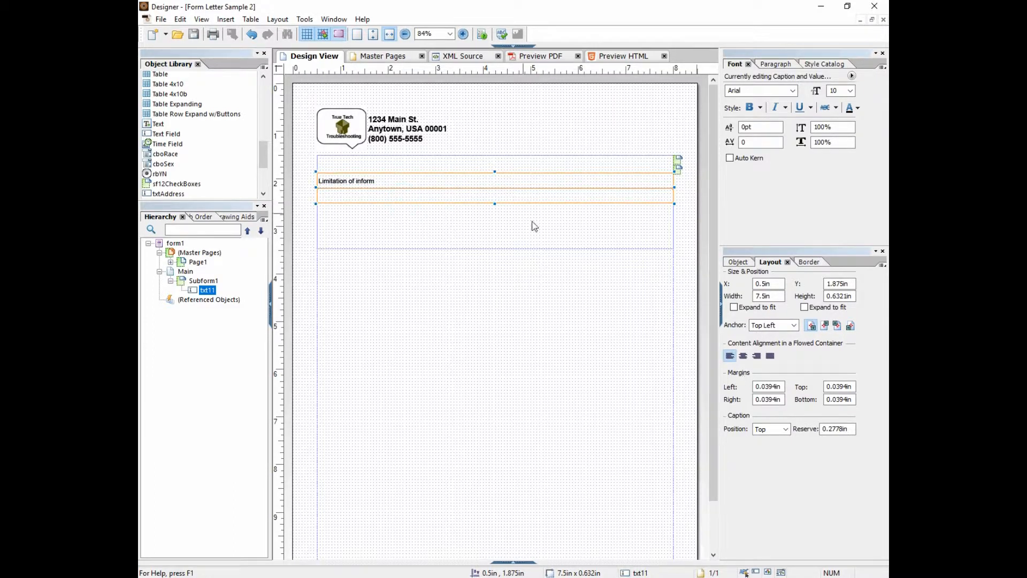
# Allow multiple lines in the captioned field, enlarging it to about 1.4 in tall and the subform to about 7.7 in
pyautogui.click(738, 261)
pyautogui.click(734, 343)
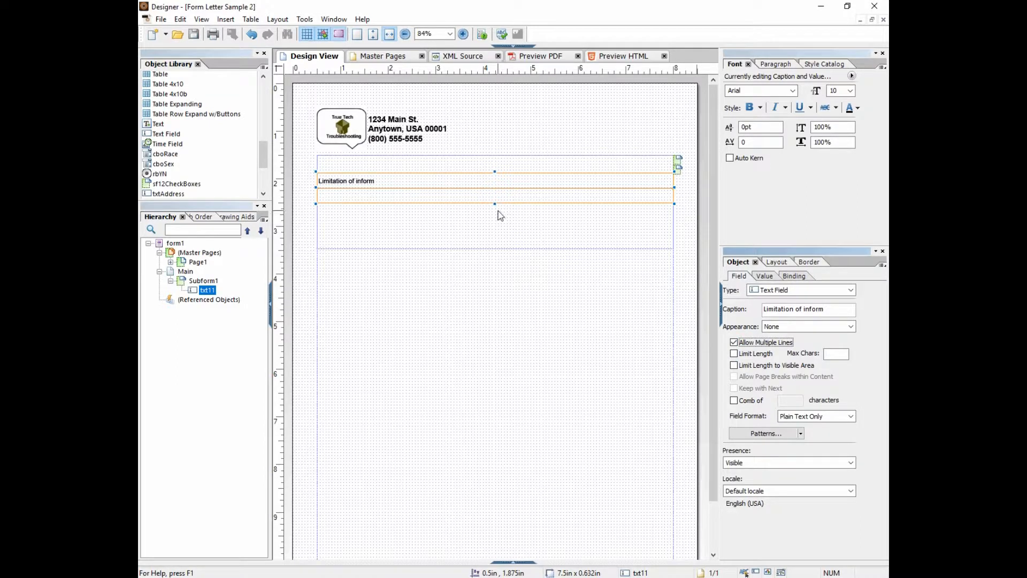
pyautogui.moveTo(494, 203); pyautogui.dragTo(495, 524)
pyautogui.click(497, 249)
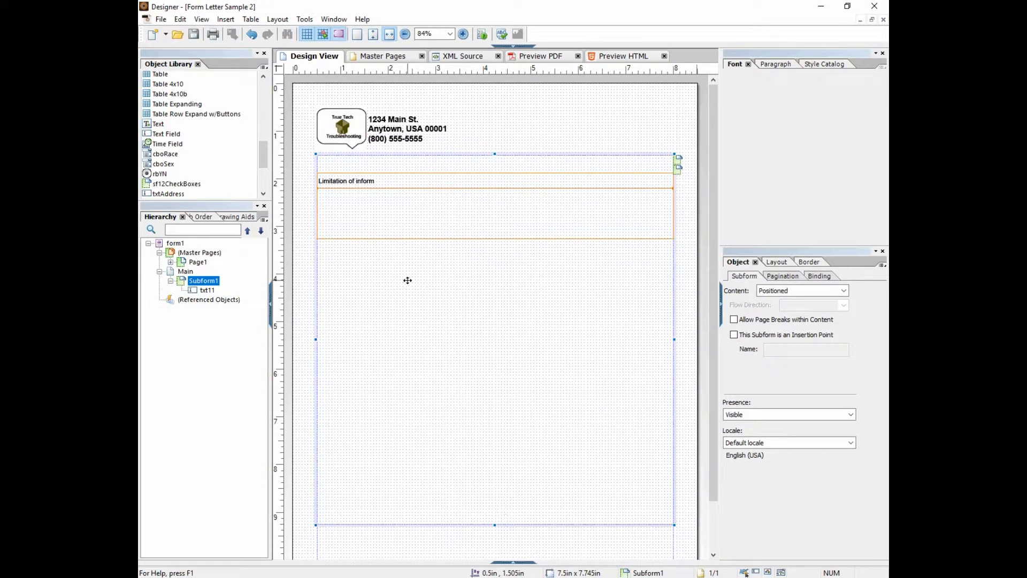
# Add a second text field directly below the multi-line field at Y 3.25 in and stretch it to 7.5 in wide
pyautogui.click(389, 200)
pyautogui.moveTo(164, 134); pyautogui.dragTo(319, 239)
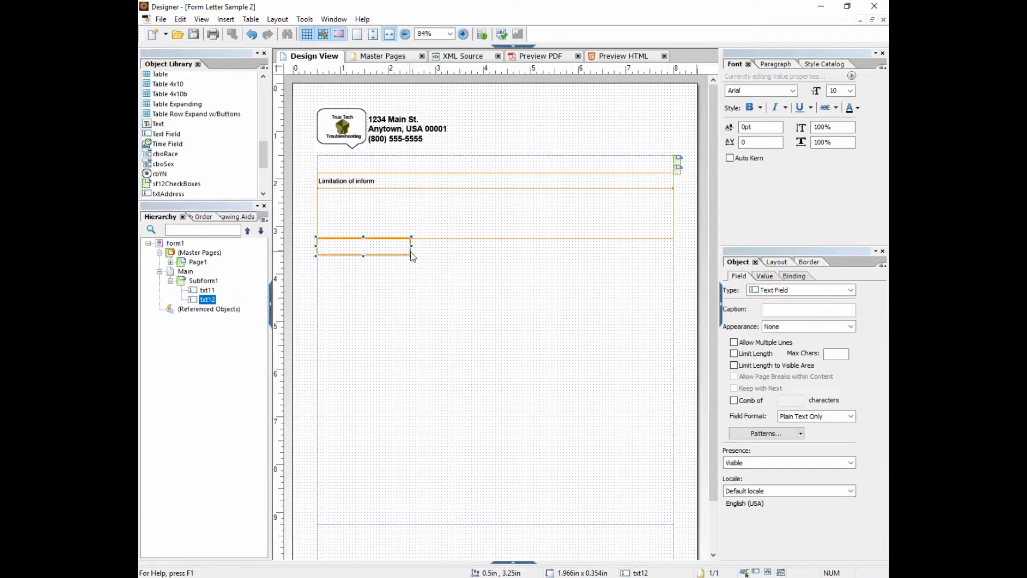
pyautogui.moveTo(411, 246); pyautogui.dragTo(674, 246)
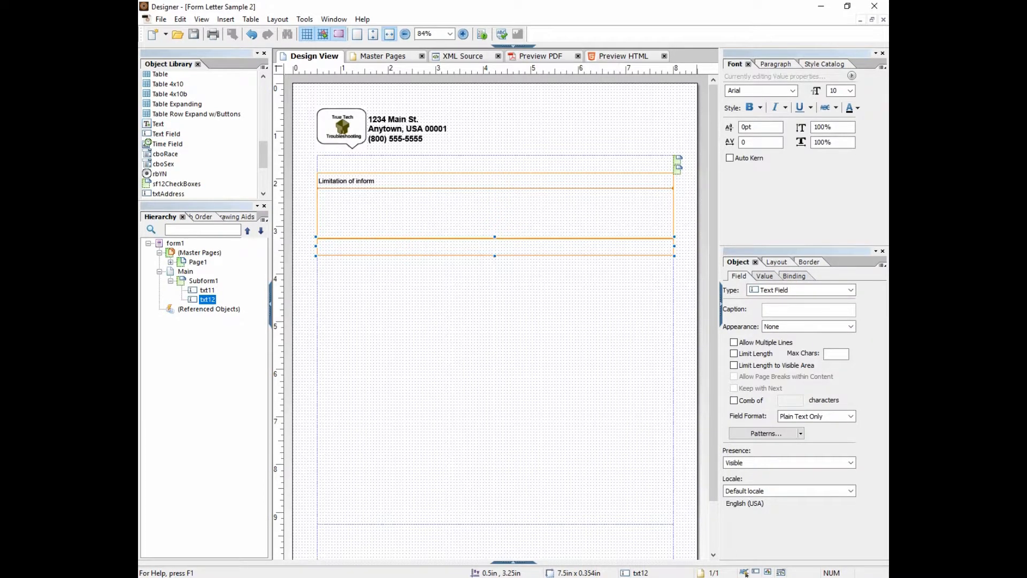
# Check the reference form in Chrome, then caption the lower field "Name:" and give both text fields an Underlined appearance
pyautogui.moveTo(552, 576)
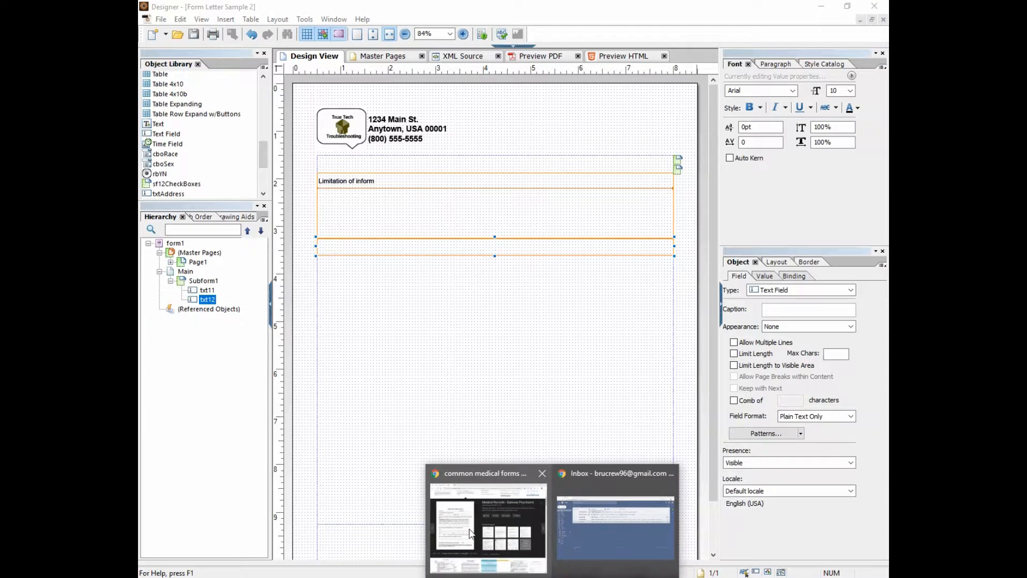
pyautogui.click(473, 534)
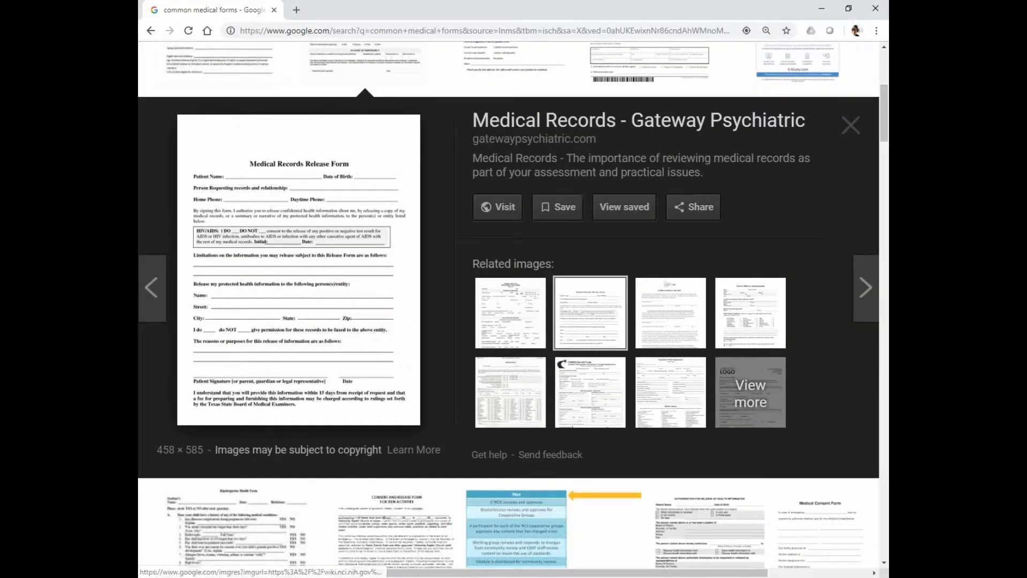
pyautogui.click(578, 576)
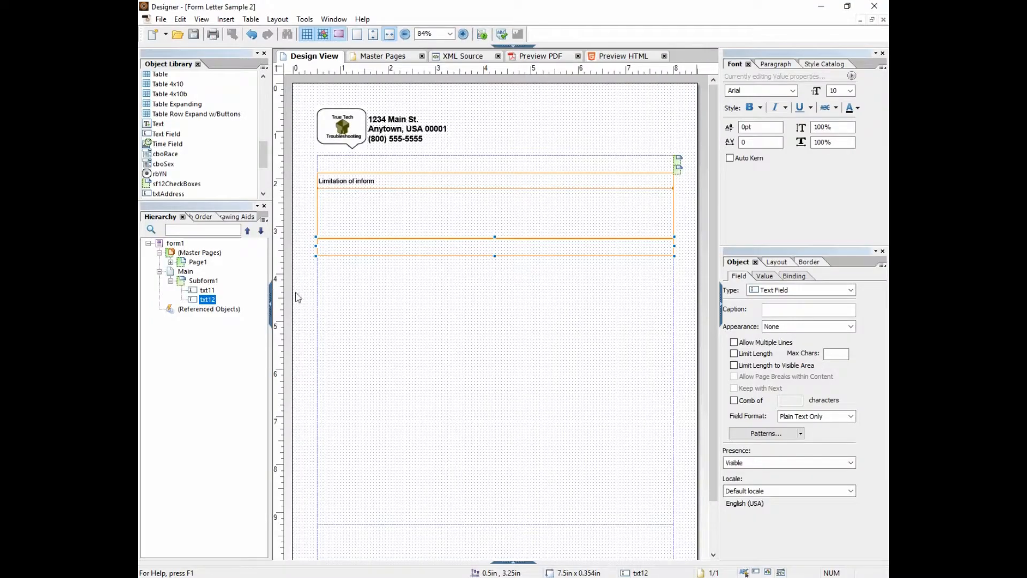
pyautogui.click(778, 309)
pyautogui.write('Name:')
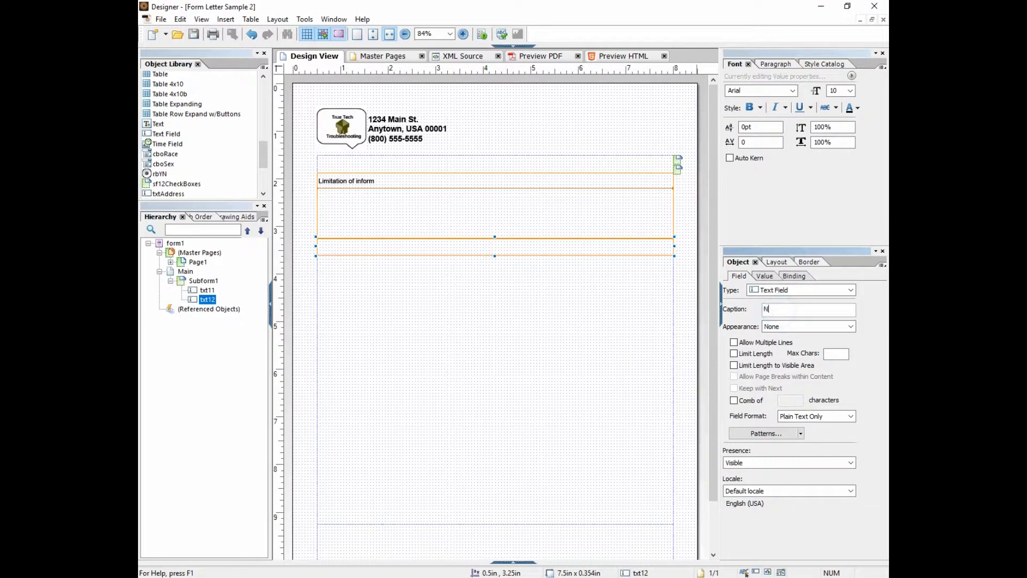
pyautogui.click(808, 326)
pyautogui.click(805, 344)
pyautogui.click(542, 212)
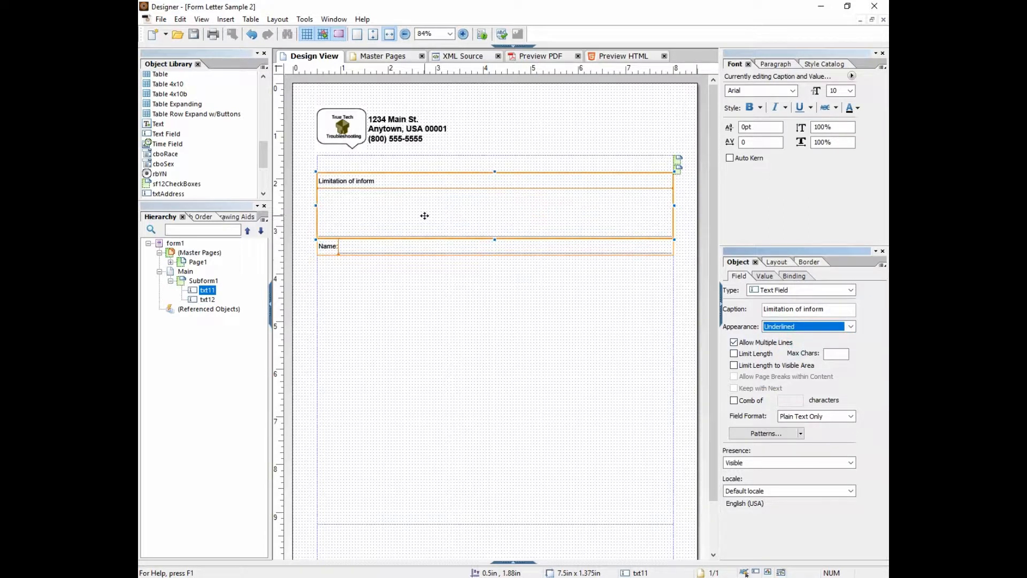
# Preview the form as a PDF, test the multi-line field with several lines of sample text, and return to the design view
pyautogui.click(540, 56)
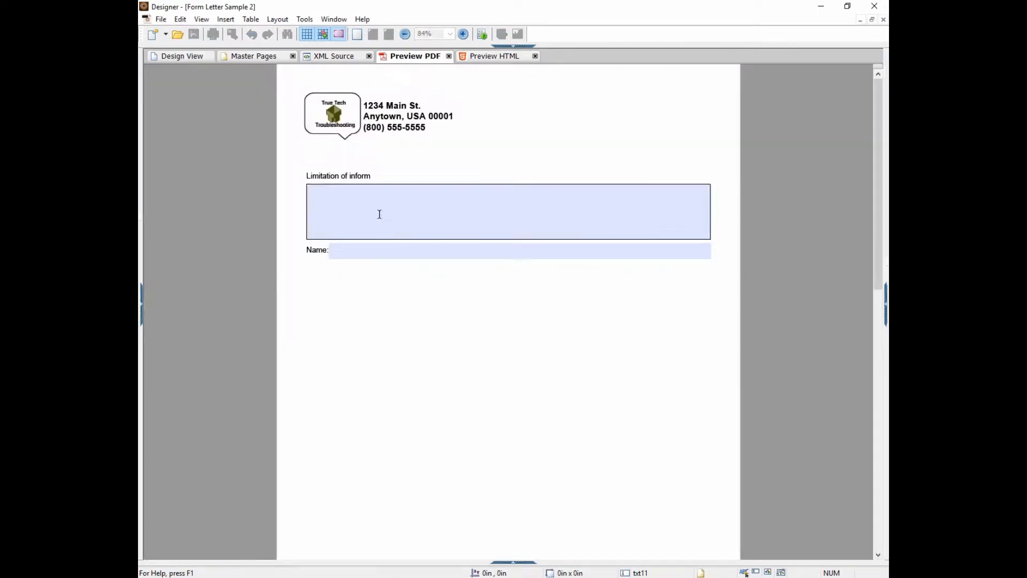
pyautogui.click(369, 194)
pyautogui.write('adsfasdj asd f asd fas df')
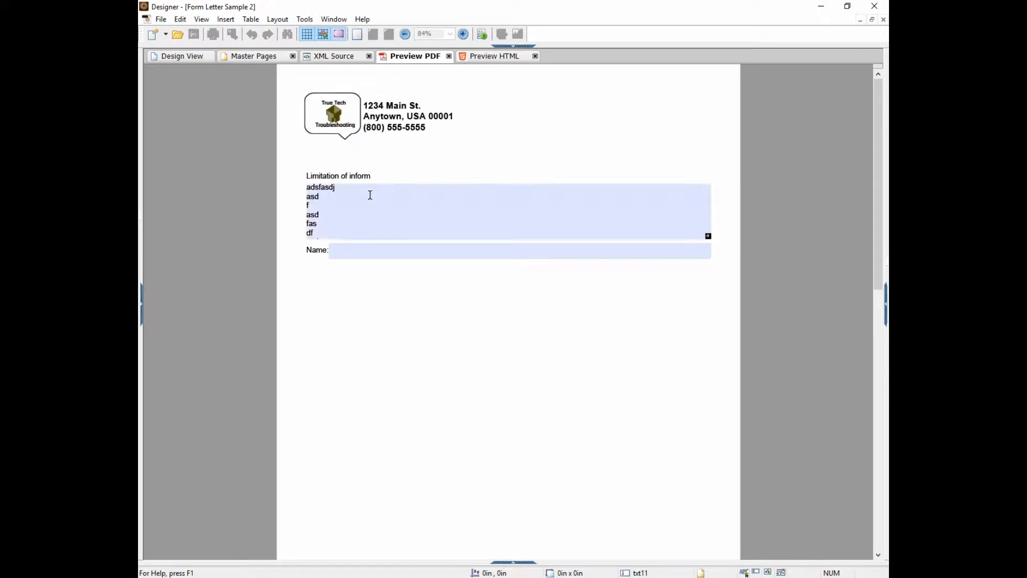
pyautogui.press('Tab')
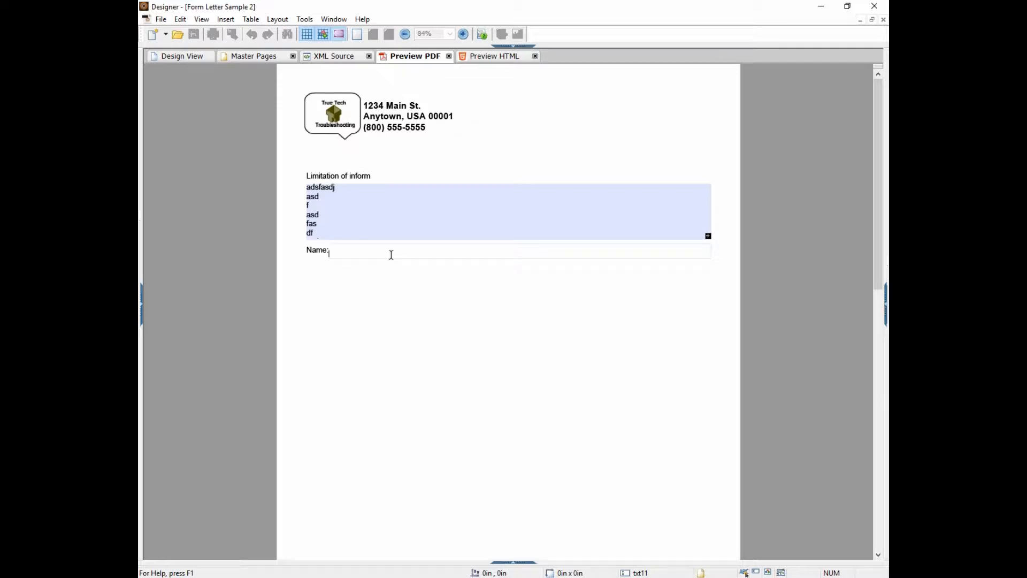
pyautogui.click(177, 58)
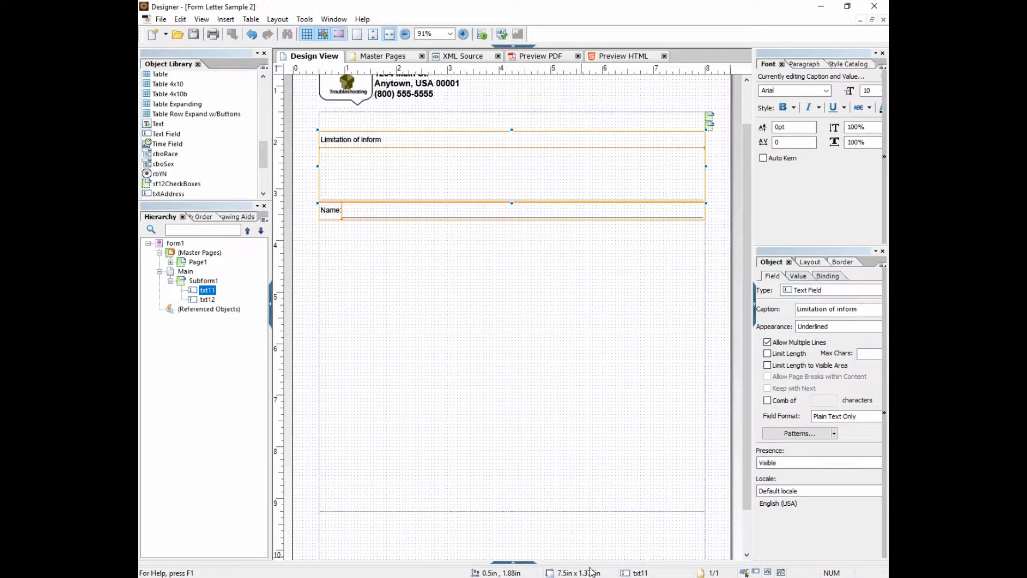
# Switch to Chrome and review the Medical Records Release Form image for the remaining fields
pyautogui.moveTo(608, 577)
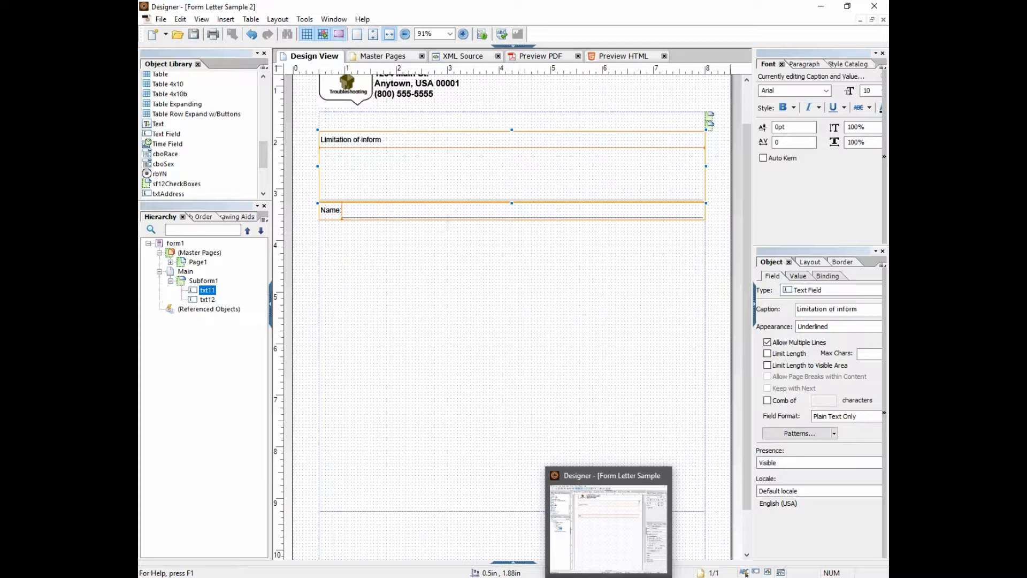
pyautogui.moveTo(527, 577)
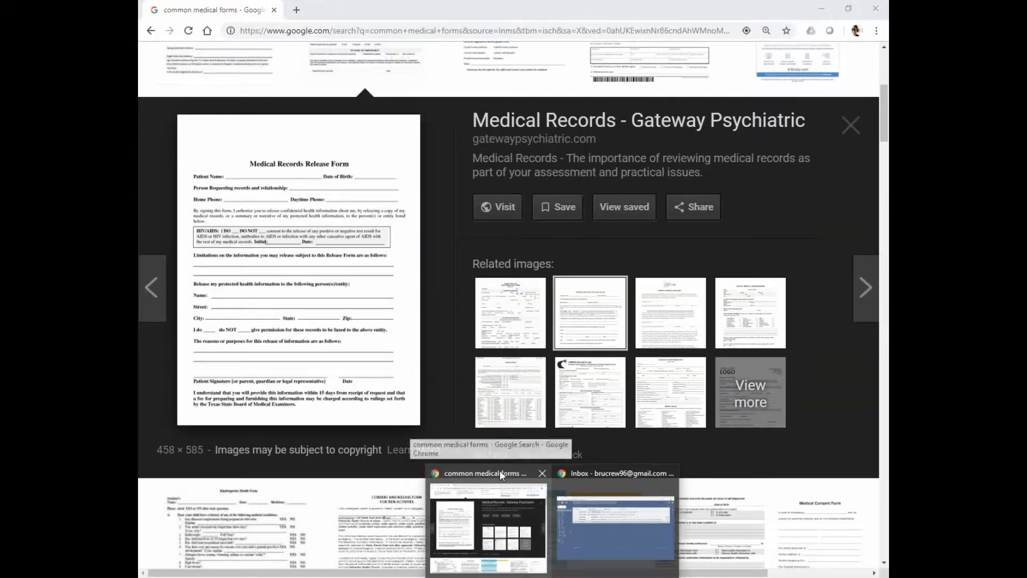
pyautogui.click(500, 470)
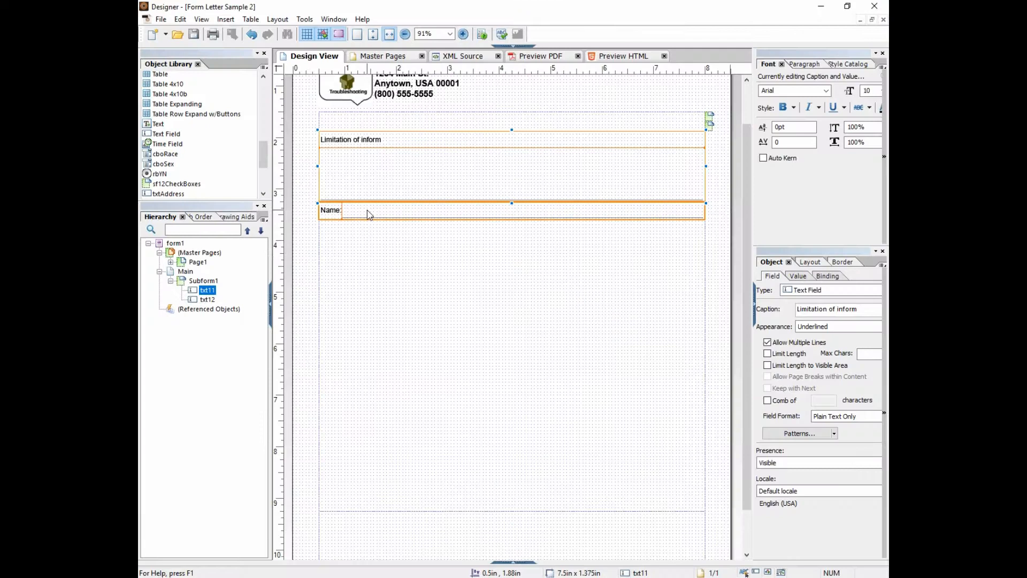
# In Designer, widen the Name: field's caption reserve to about 0.5 in and align its caption and value to the bottom
pyautogui.click(364, 209)
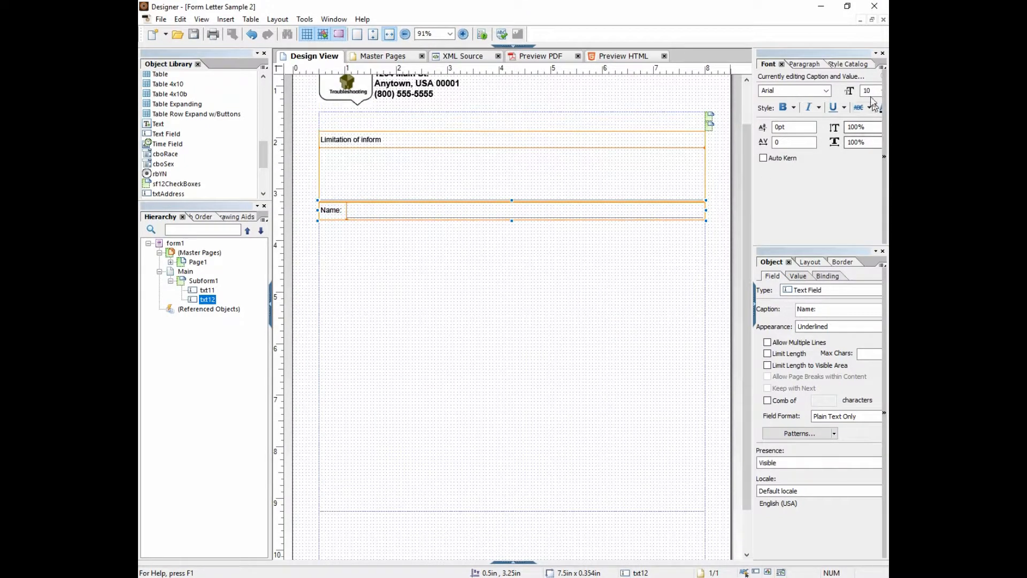
pyautogui.click(804, 63)
pyautogui.click(854, 91)
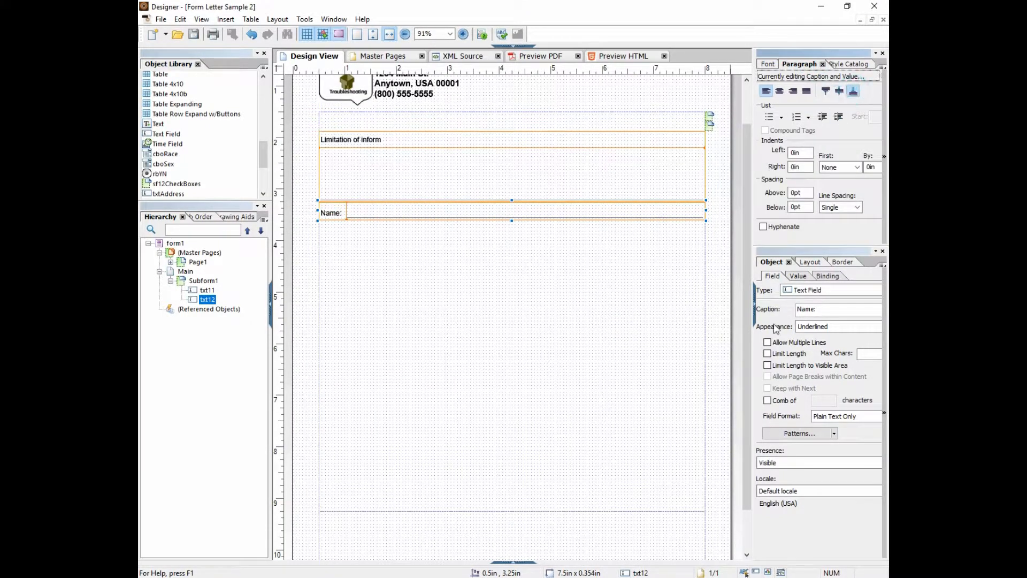
pyautogui.click(809, 262)
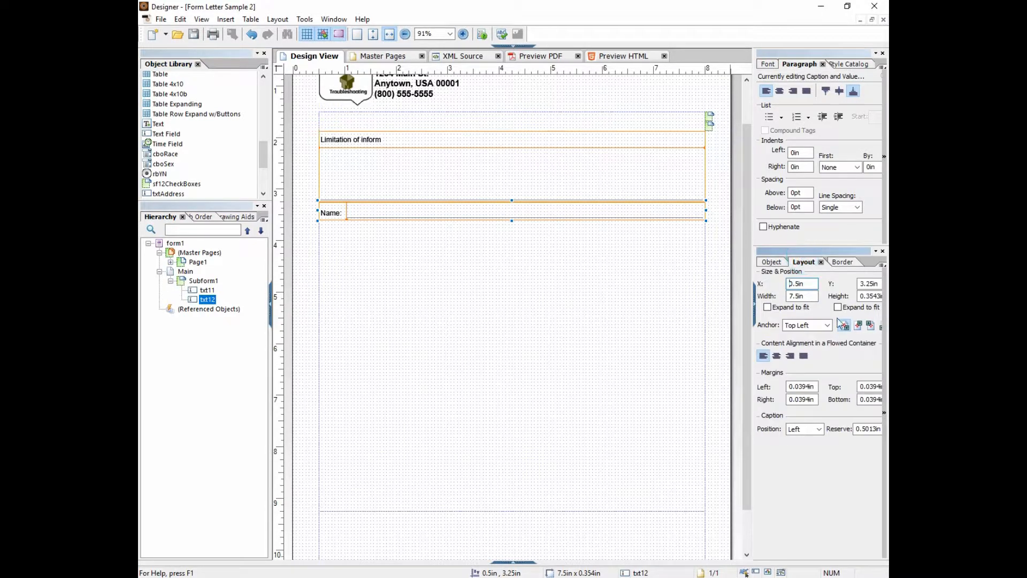
pyautogui.click(884, 324)
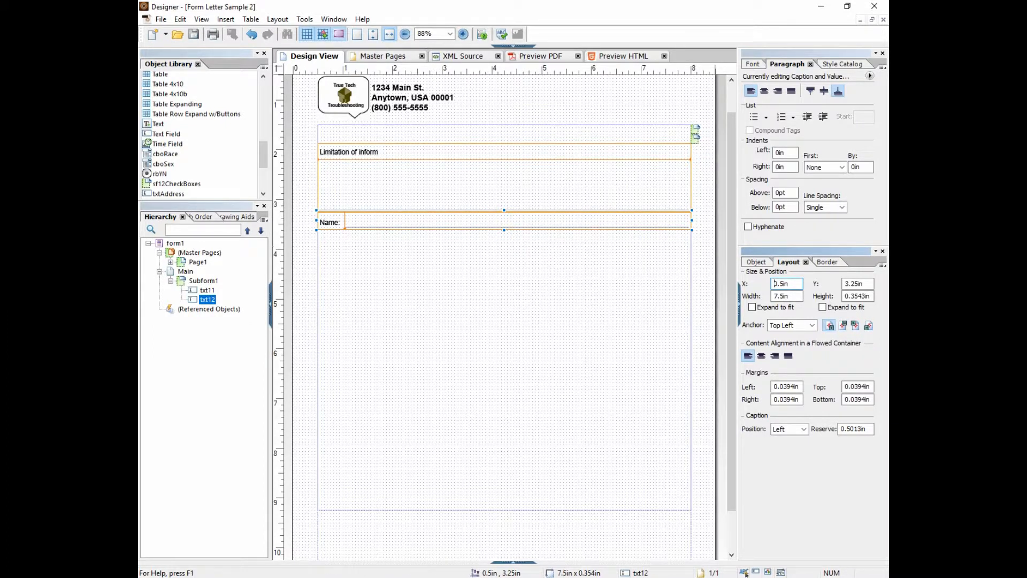
# Switch to Chrome again and examine how the patient fields are arranged on the Medical Records Release Form
pyautogui.moveTo(555, 577)
pyautogui.click(490, 527)
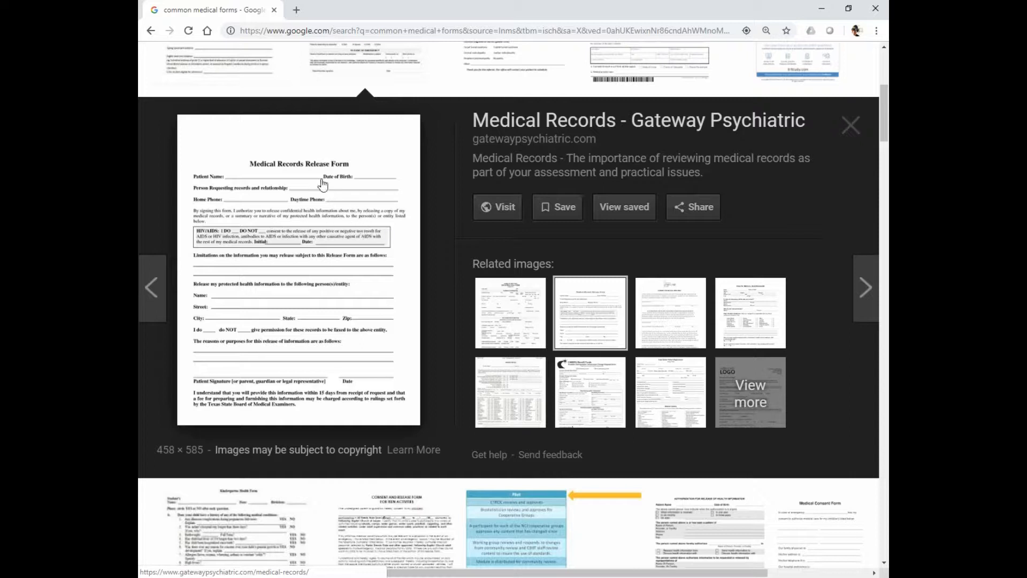
# Switch back to Designer and close the Form Letter Sample 2 form without saving its changes
pyautogui.rightClick(314, 331)
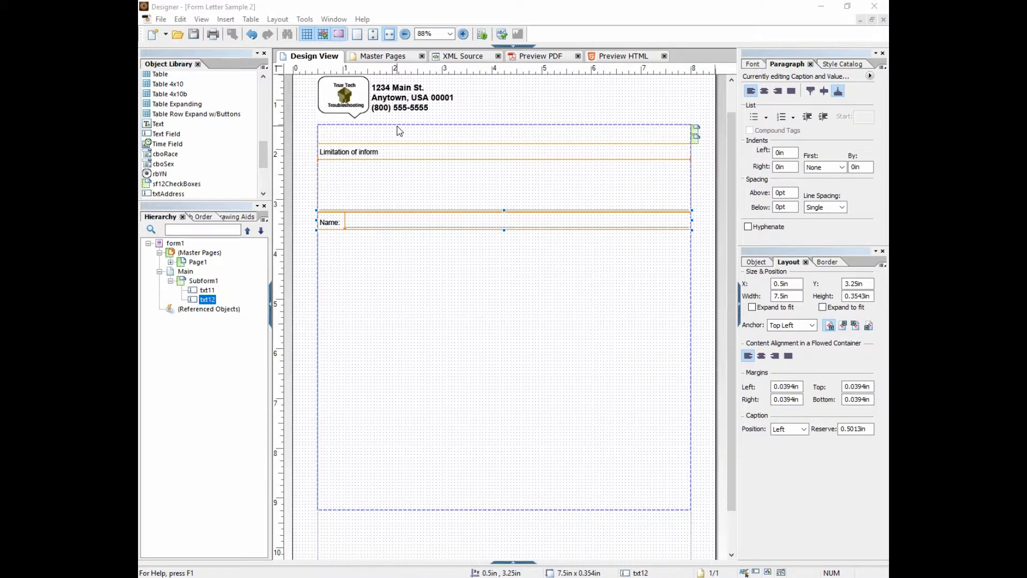
pyautogui.click(160, 20)
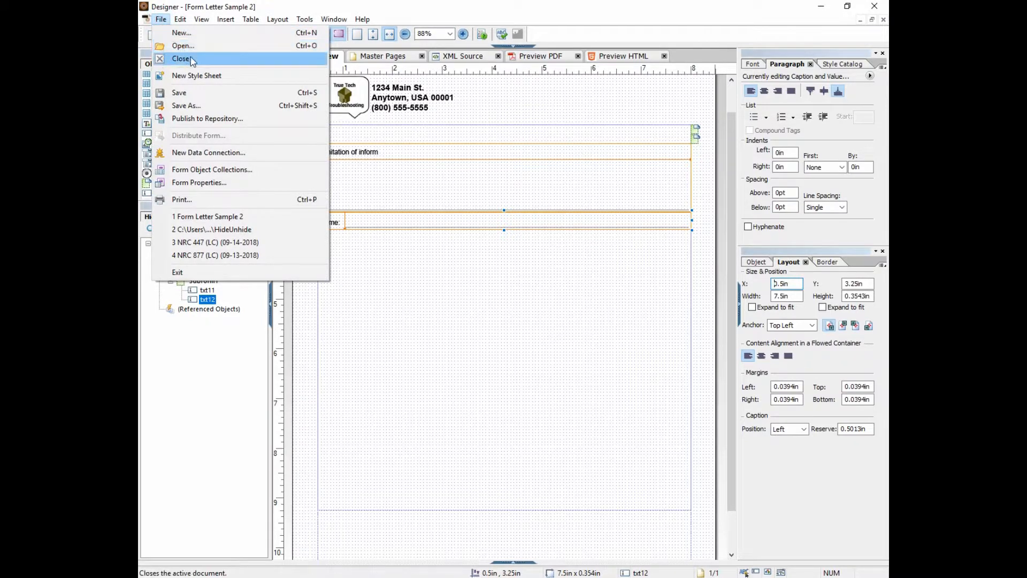
pyautogui.click(447, 325)
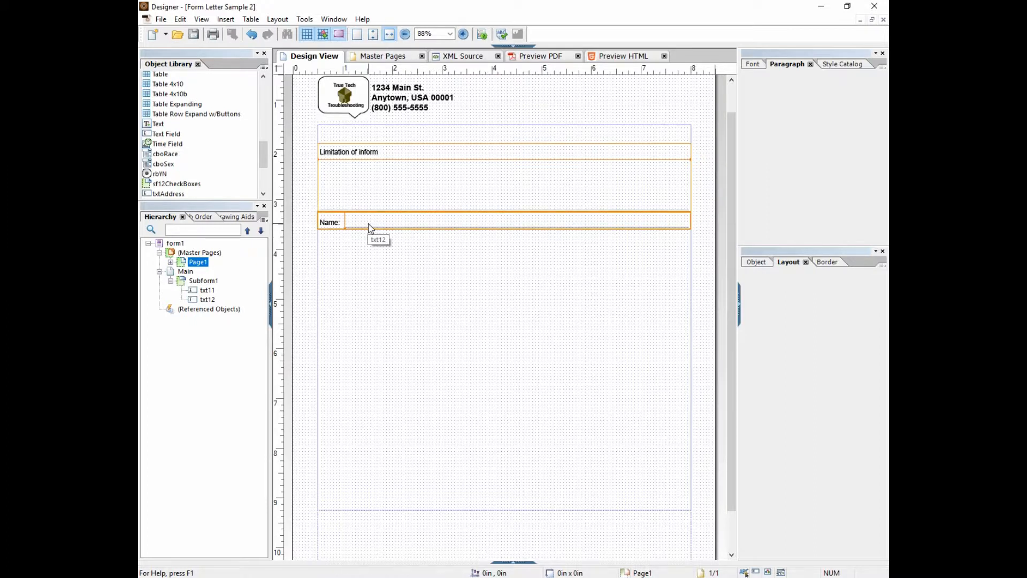
pyautogui.click(160, 18)
pyautogui.click(170, 57)
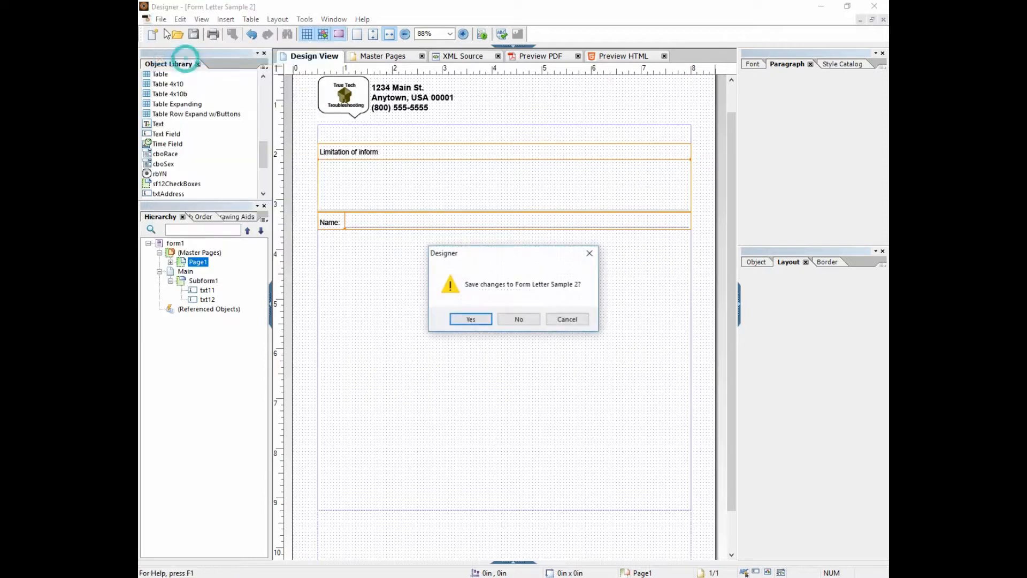
pyautogui.click(536, 321)
# Open the Template form, browsing for it from the Desktop location
pyautogui.click(147, 20)
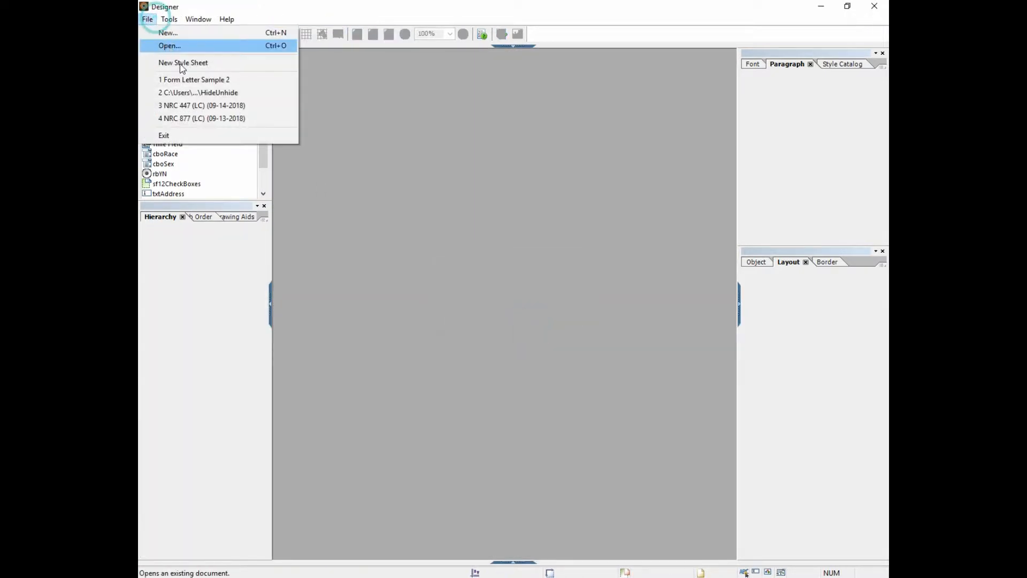
pyautogui.click(170, 46)
pyautogui.click(395, 246)
pyautogui.scroll(-1, 475, 346)
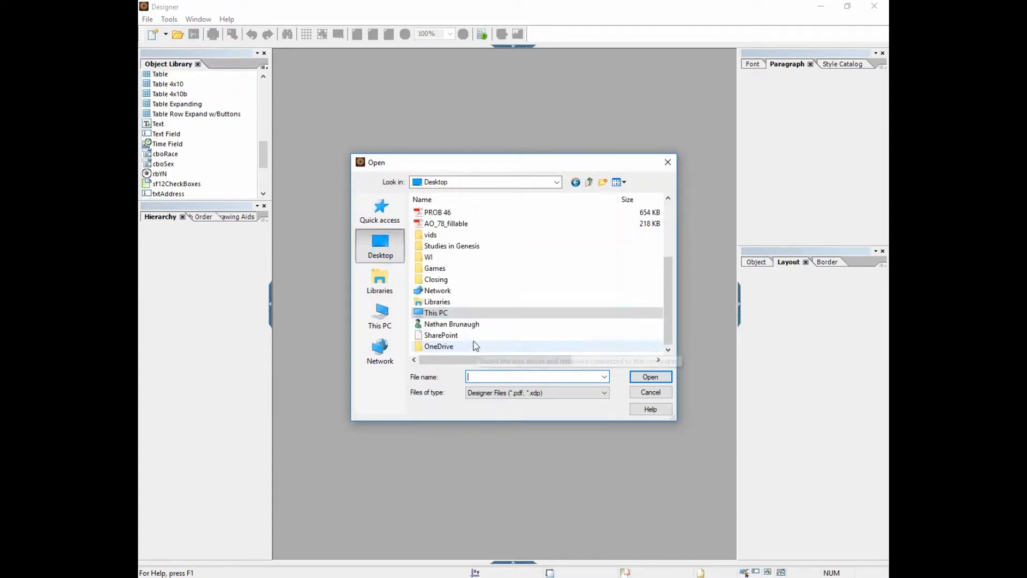
pyautogui.scroll(4, 470, 339)
pyautogui.click(440, 235)
pyautogui.doubleClick(440, 236)
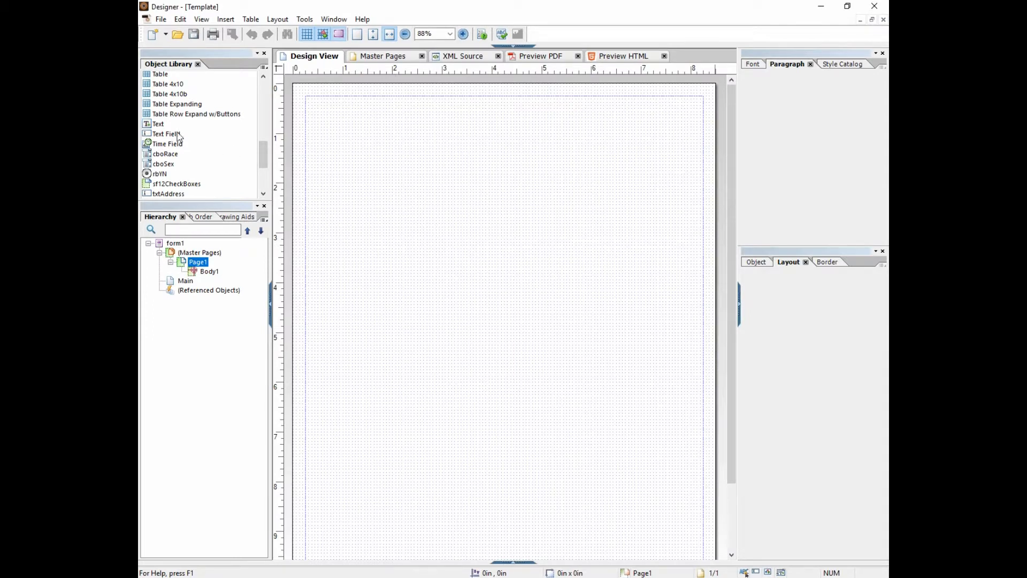
# Place a text object across the page's upper margin, widen it to 8 in, and enter MEDICAL RECORDS RELEASE FORM
pyautogui.click(158, 124)
pyautogui.moveTo(317, 122)
pyautogui.mouseDown()
pyautogui.moveTo(706, 165)
pyautogui.moveTo(556, 143)
pyautogui.moveTo(550, 131)
pyautogui.mouseUp()
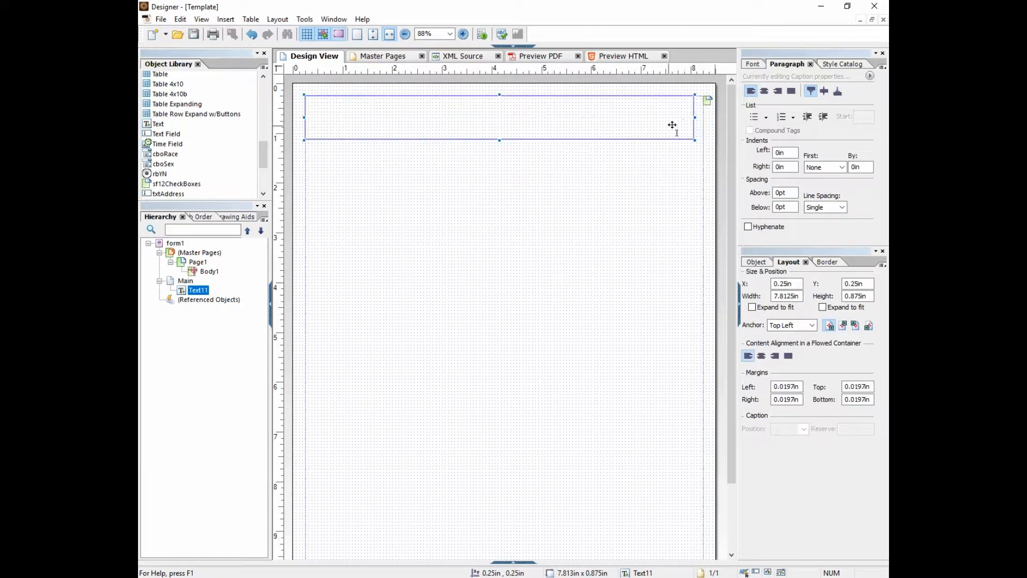
pyautogui.moveTo(696, 117); pyautogui.dragTo(704, 116)
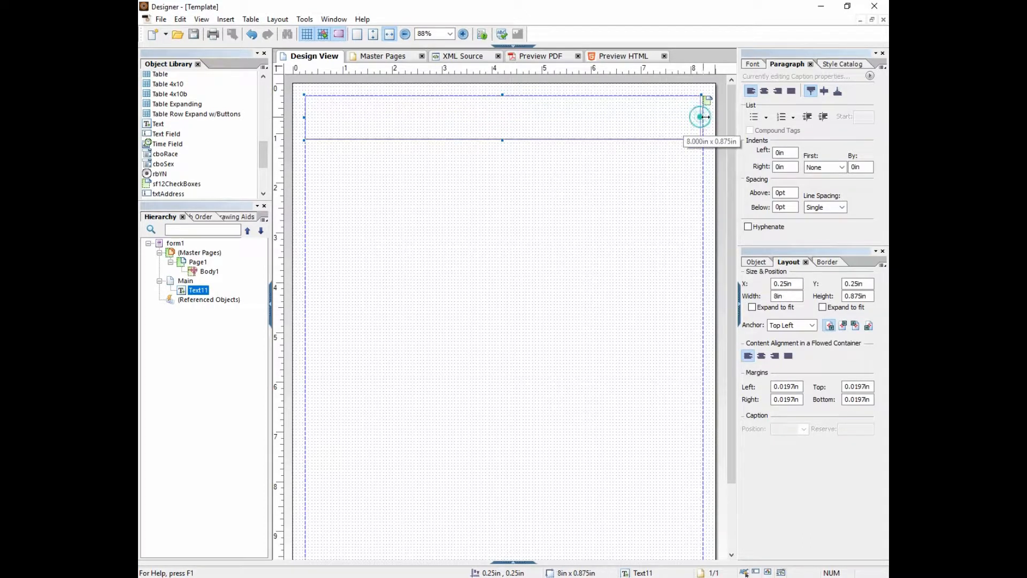
pyautogui.click(581, 126)
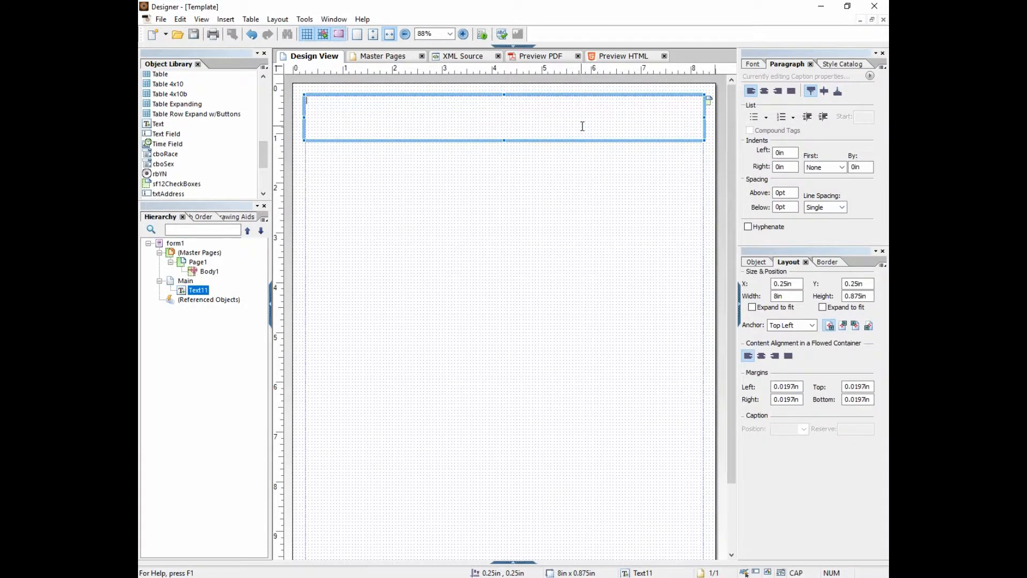
pyautogui.write('MEDICAL RECORDS RELEASE FORM')
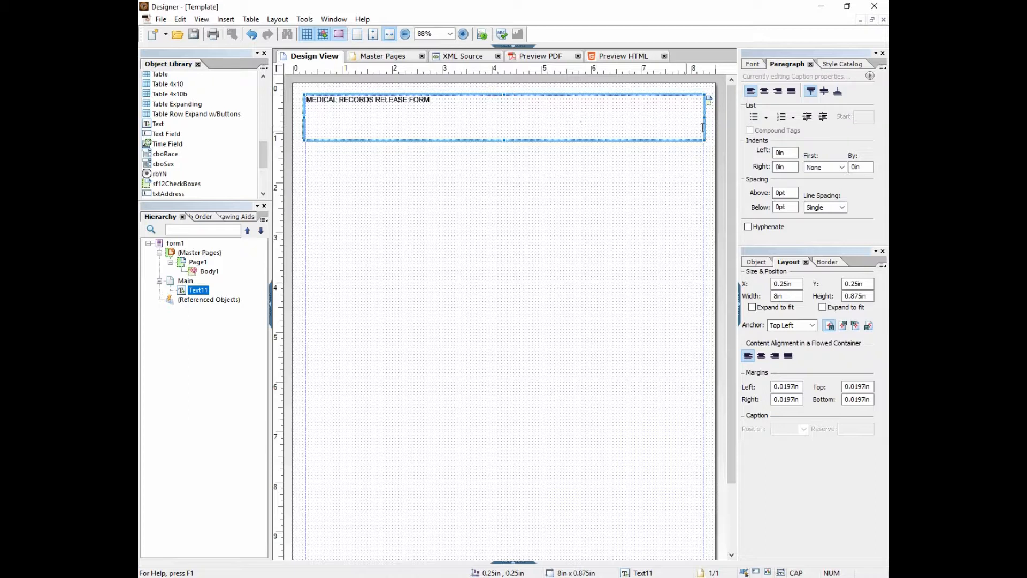
# Centre the title horizontally and vertically, format it as 16 pt bold, and reduce the text object's height to 0.625 in
pyautogui.click(824, 91)
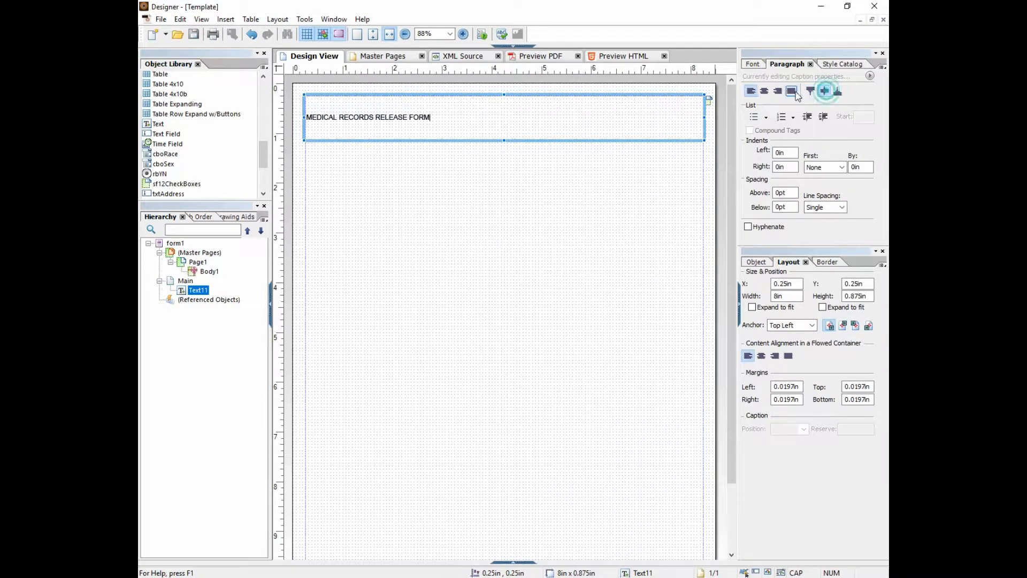
pyautogui.click(764, 91)
pyautogui.click(604, 139)
pyautogui.click(753, 63)
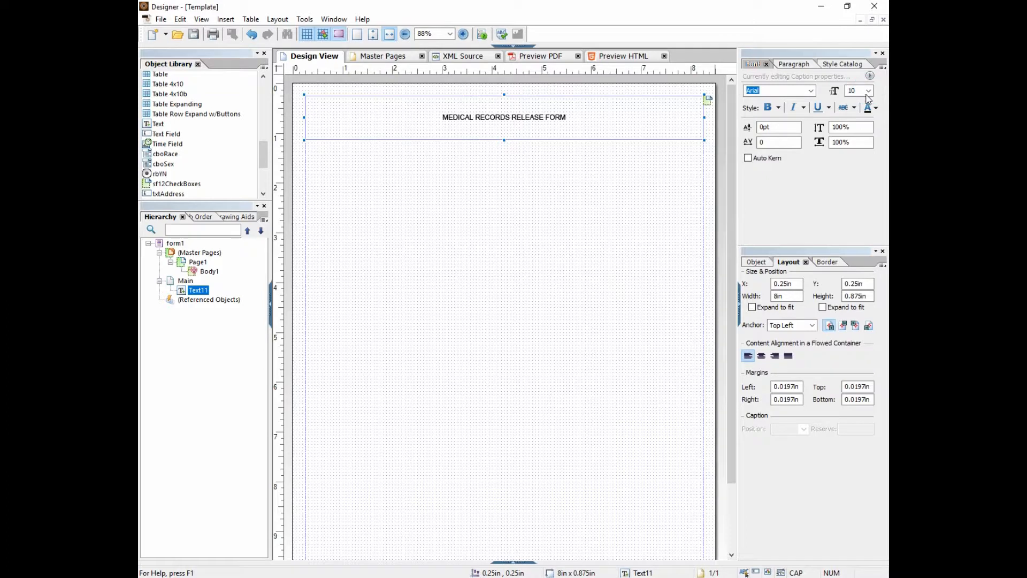
pyautogui.click(868, 92)
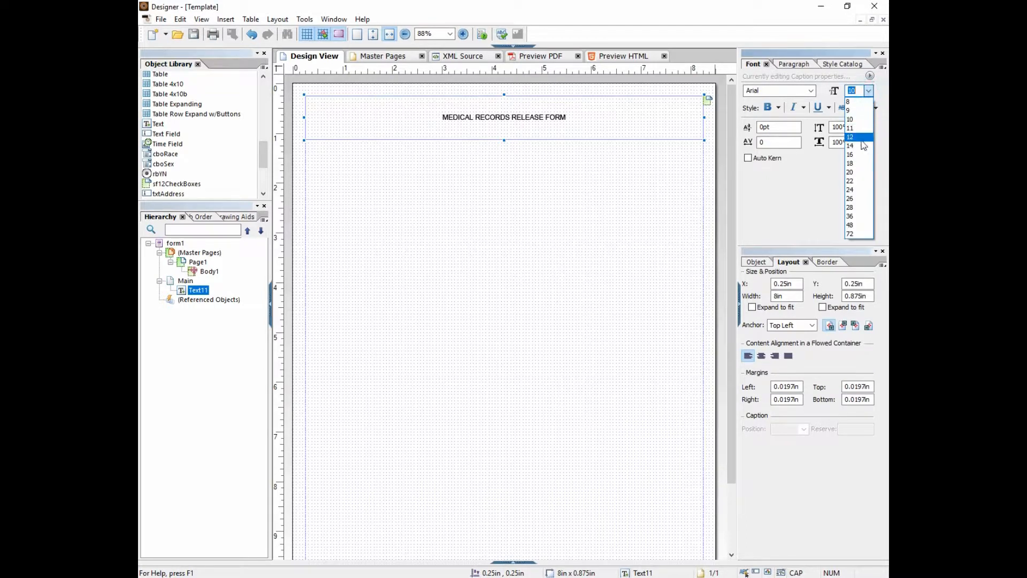
pyautogui.click(858, 154)
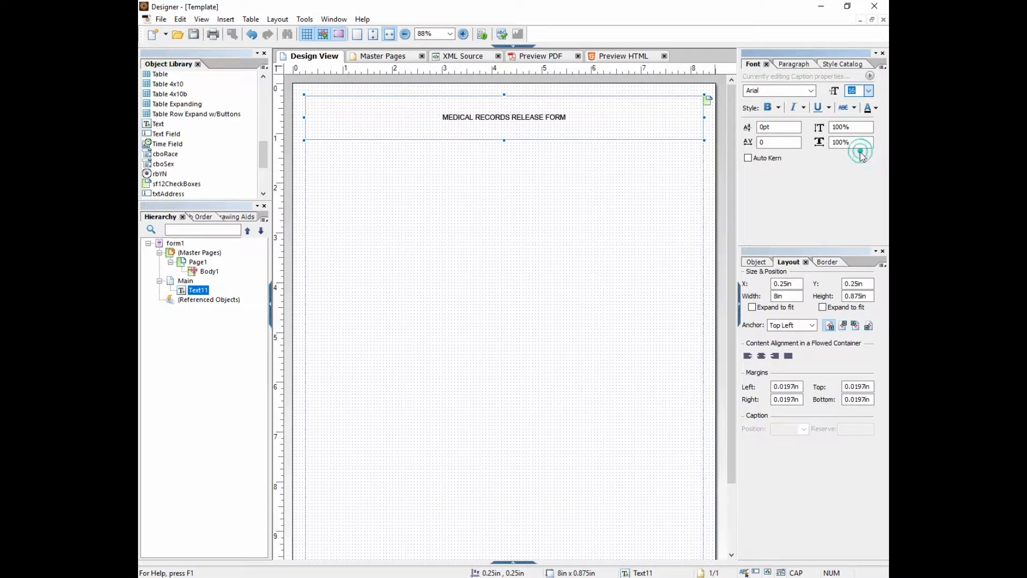
pyautogui.click(768, 107)
pyautogui.moveTo(504, 140); pyautogui.dragTo(510, 129)
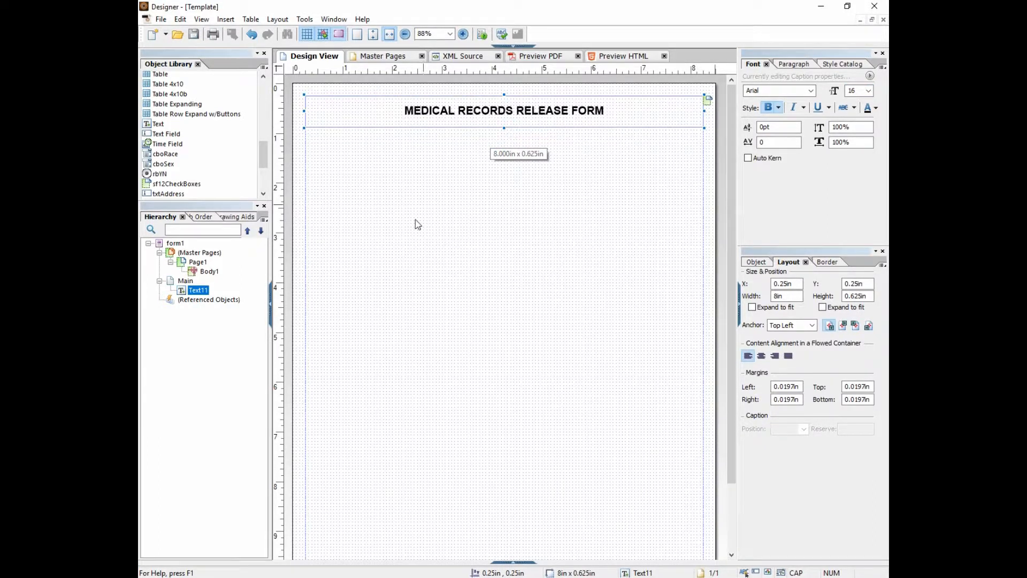
# Rename the title text object as lblTitle in the form hierarchy
pyautogui.click(205, 291)
pyautogui.write('LBlTitle')
pyautogui.press('Return')
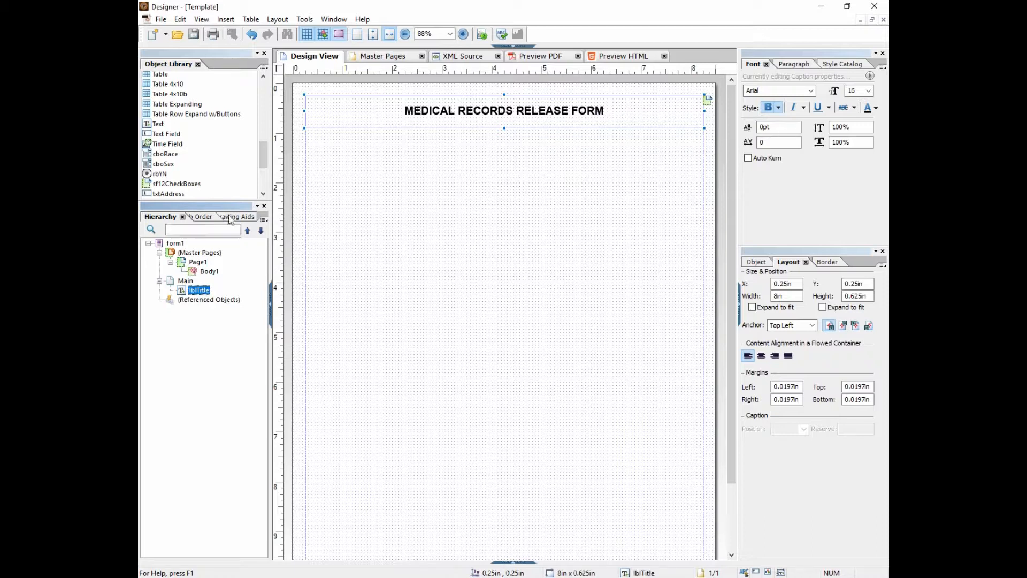
# Add a text field directly beneath the title, captioned Patient Name: with the caption positioned on the left
pyautogui.moveTo(264, 156); pyautogui.dragTo(263, 149)
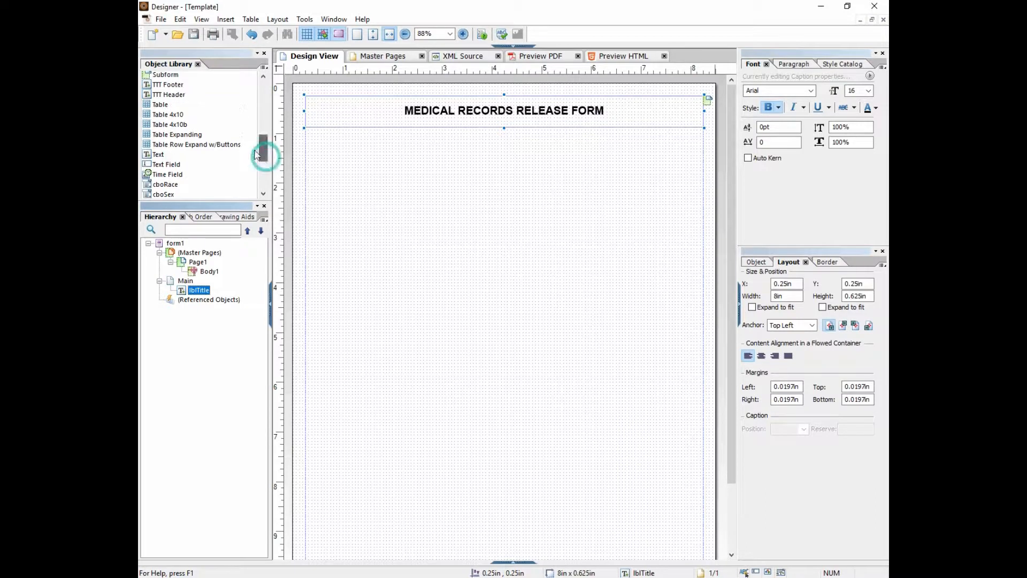
pyautogui.moveTo(172, 164); pyautogui.dragTo(321, 140)
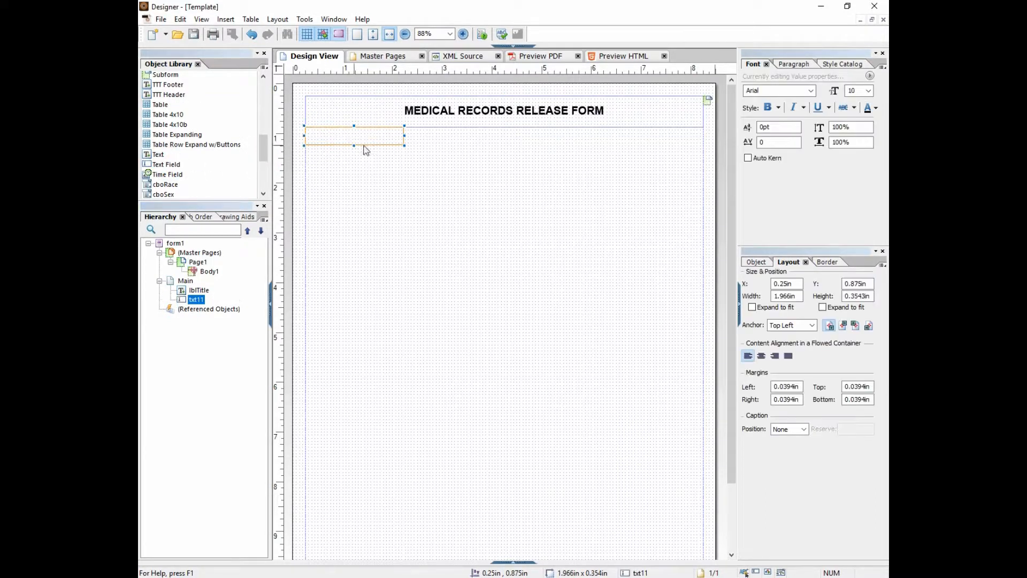
pyautogui.click(757, 262)
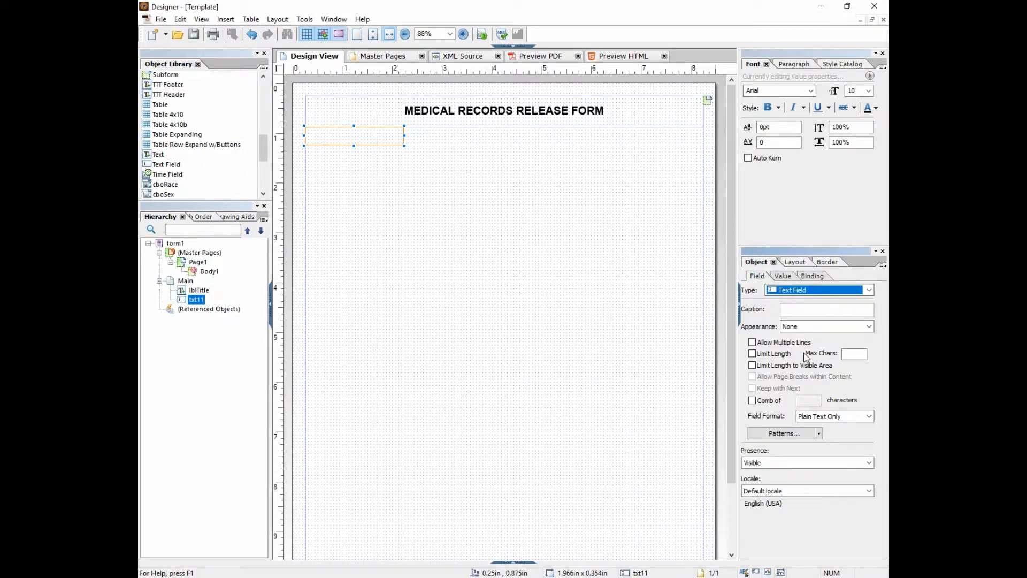
pyautogui.click(790, 311)
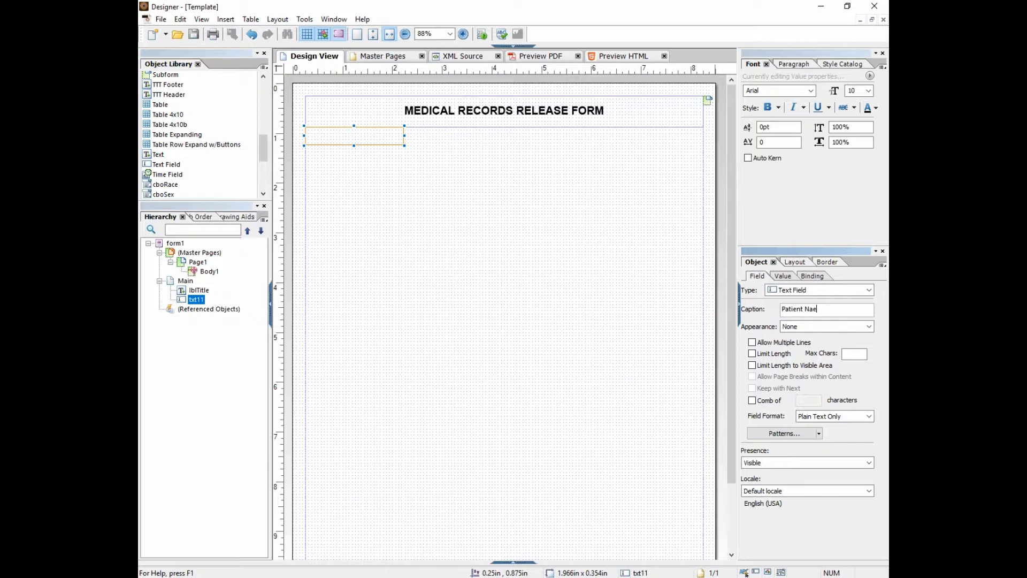
pyautogui.click(782, 276)
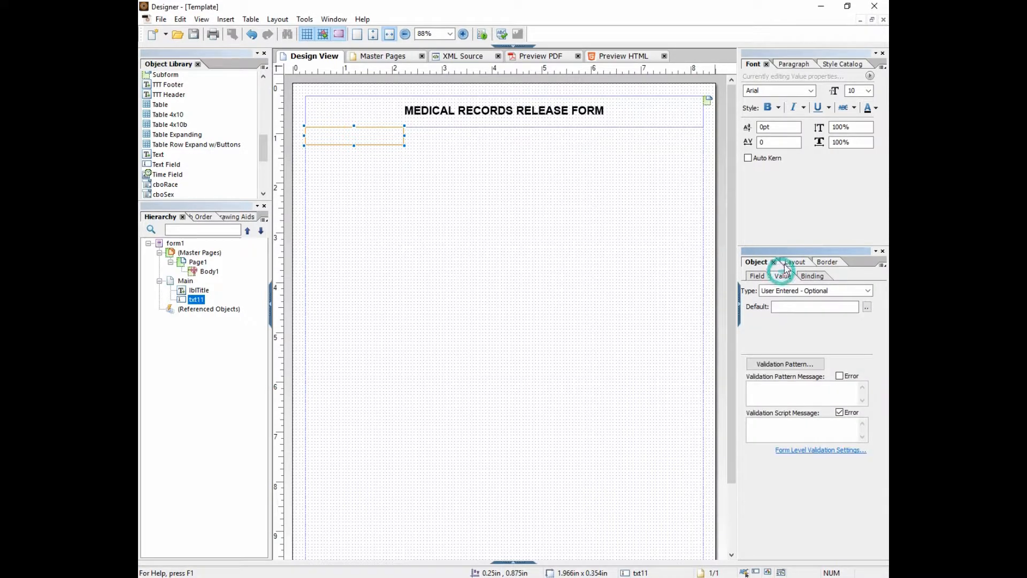
pyautogui.click(788, 262)
pyautogui.click(791, 429)
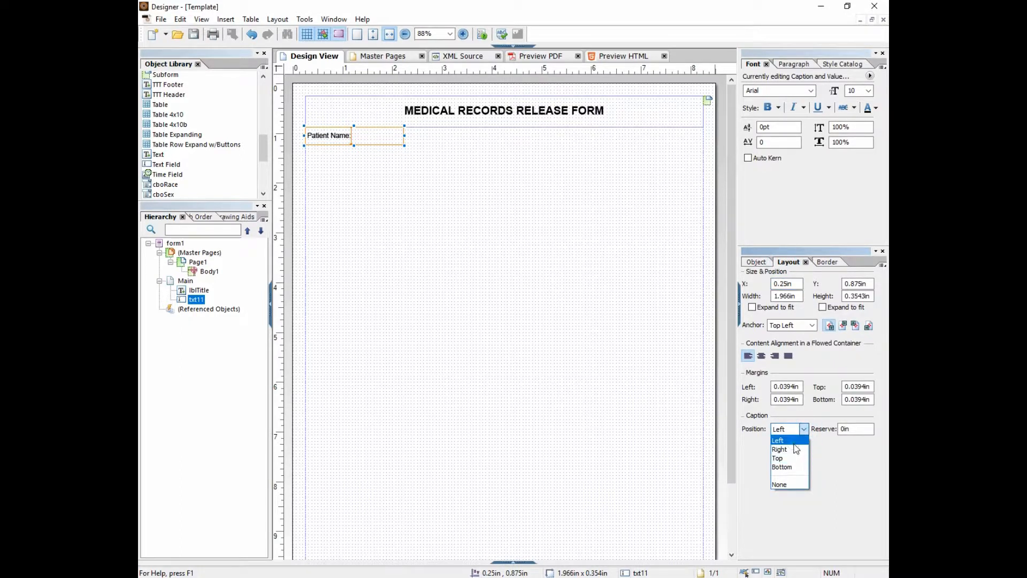
pyautogui.click(795, 447)
# Widen the Patient Name: field to about 4.44 in and set its appearance to Underlined
pyautogui.moveTo(404, 135); pyautogui.dragTo(526, 143)
pyautogui.click(756, 261)
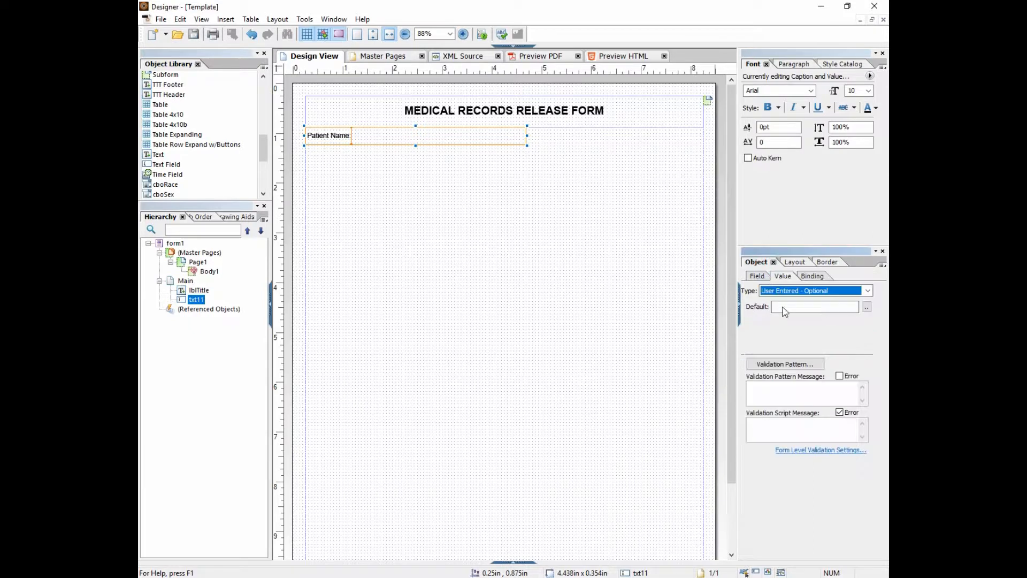
pyautogui.click(760, 276)
pyautogui.click(818, 326)
pyautogui.click(818, 343)
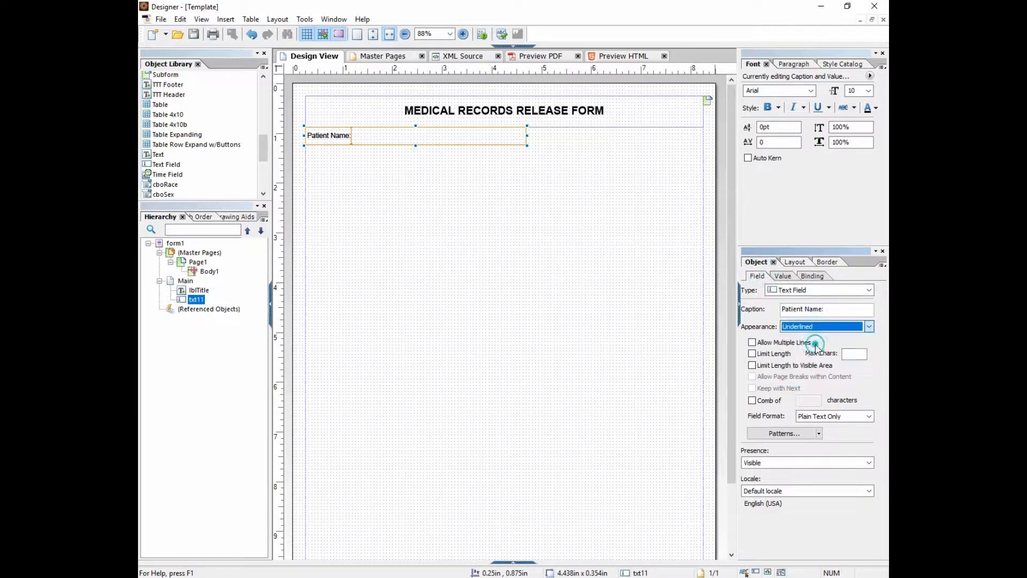
# Widen the Patient Name: caption area slightly, align caption and value to the bottom, and keep the field directly beneath the title
pyautogui.click(794, 64)
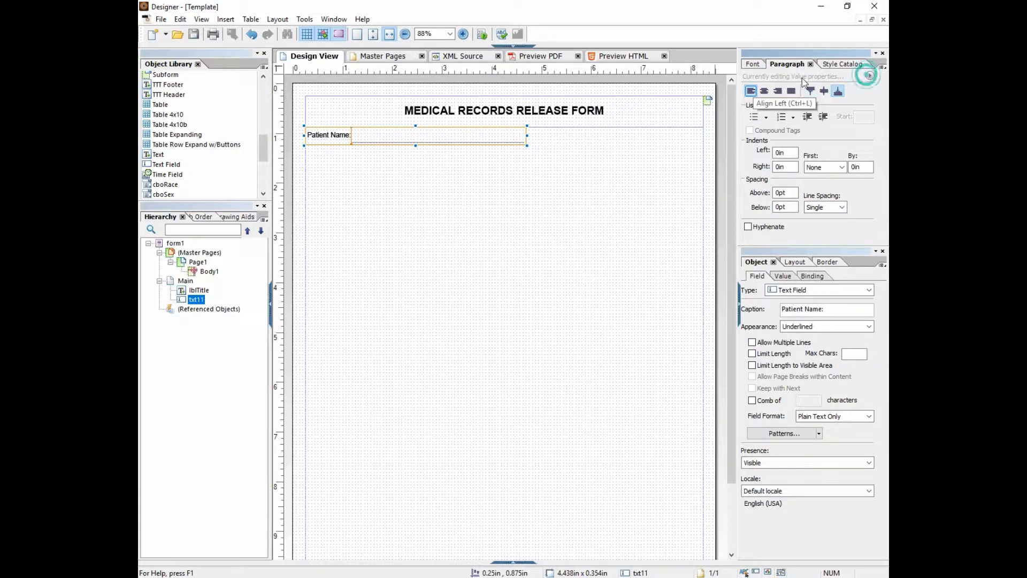
pyautogui.click(751, 63)
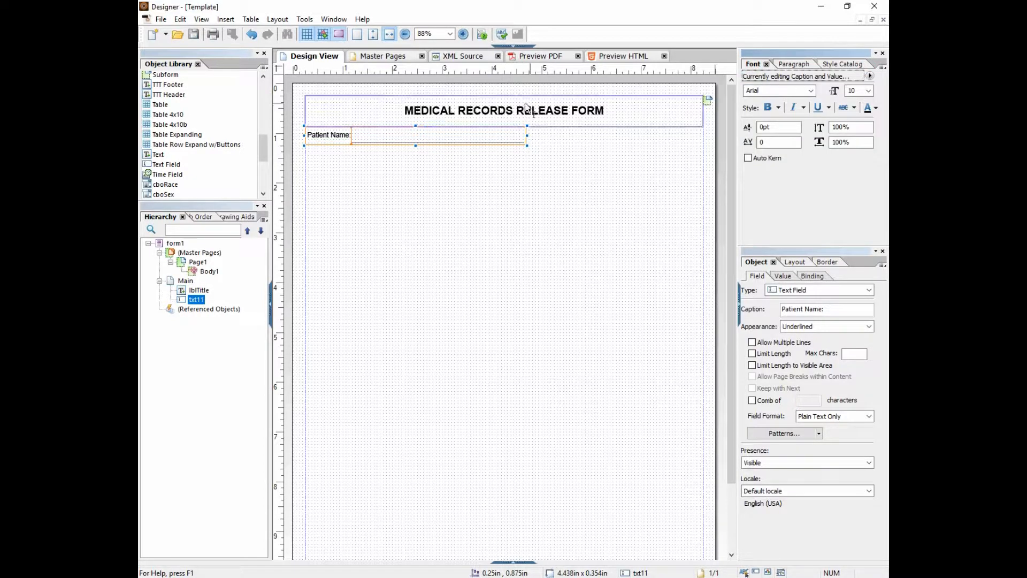
pyautogui.click(793, 64)
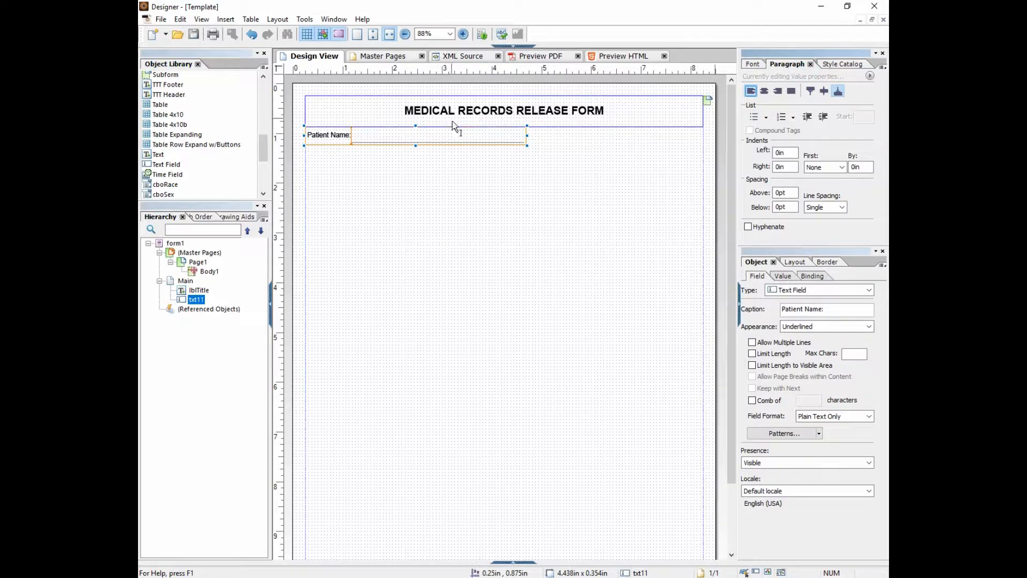
pyautogui.click(434, 141)
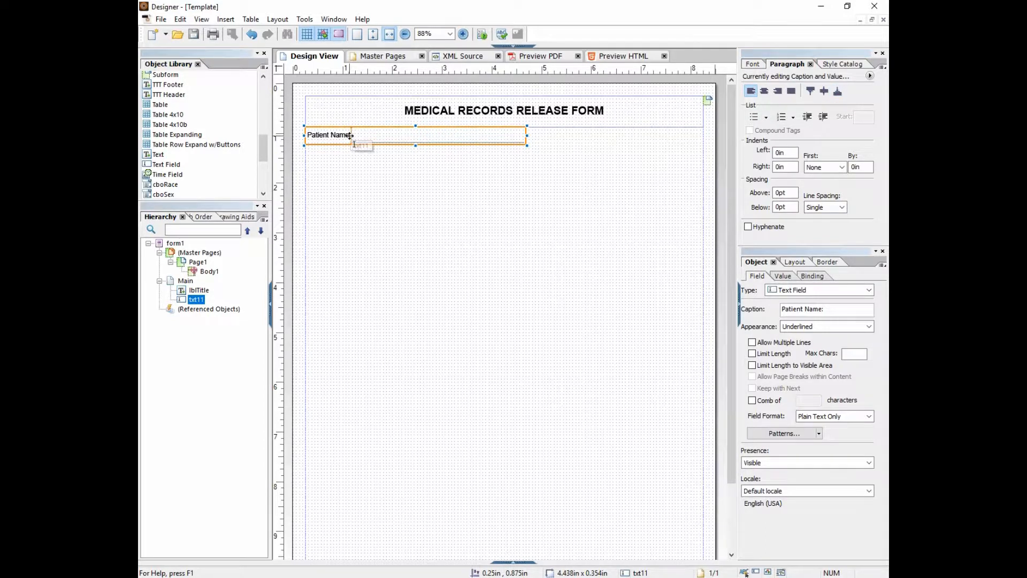
pyautogui.moveTo(353, 135); pyautogui.dragTo(405, 151)
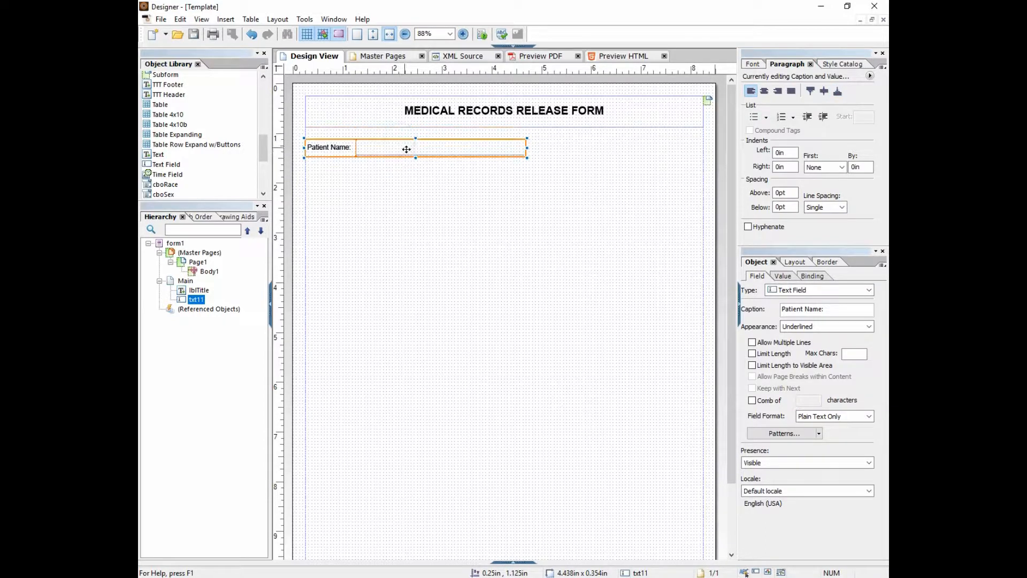
pyautogui.click(838, 91)
pyautogui.click(837, 92)
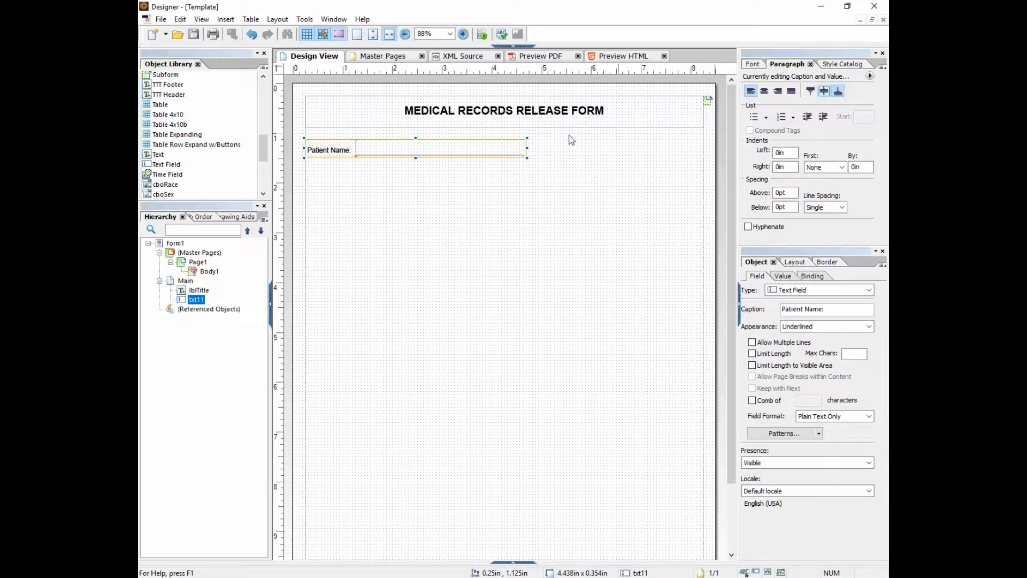
pyautogui.moveTo(413, 142); pyautogui.dragTo(413, 132)
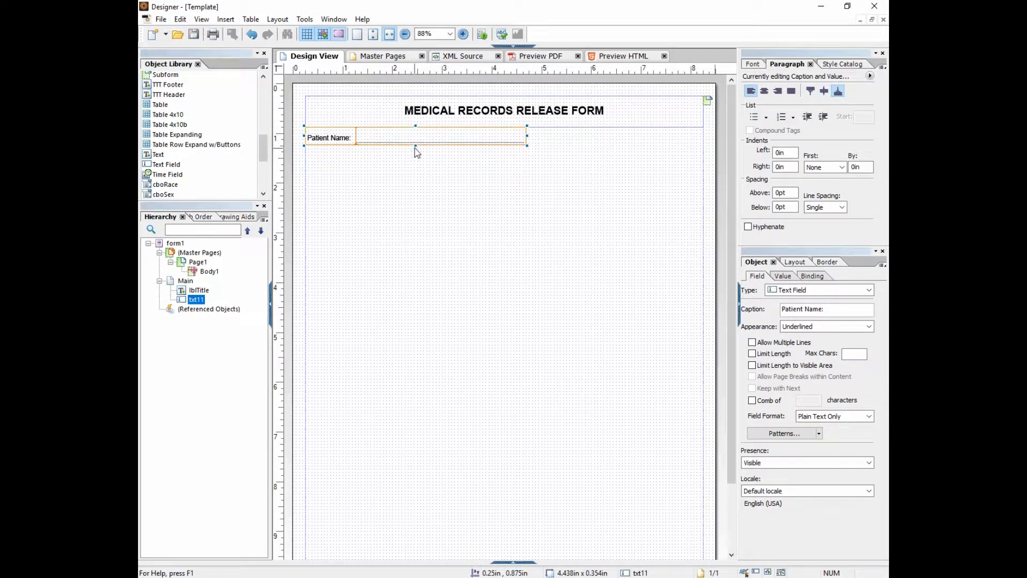
# Paste a copy of the Patient Name: field and change the copy's type to Date/Time Field
pyautogui.click(543, 143)
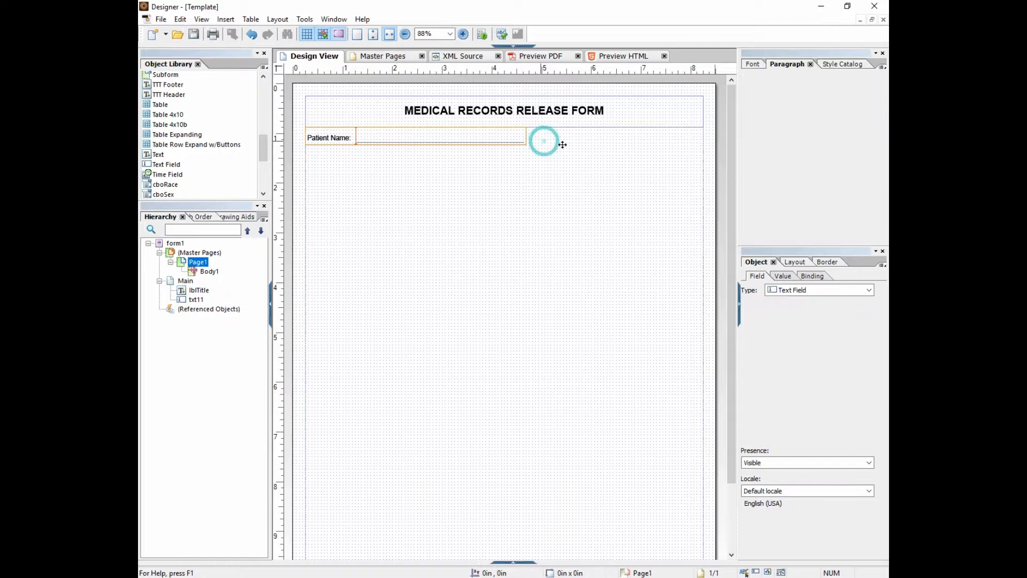
pyautogui.hotkey('ctrl', 'v')
pyautogui.click(802, 290)
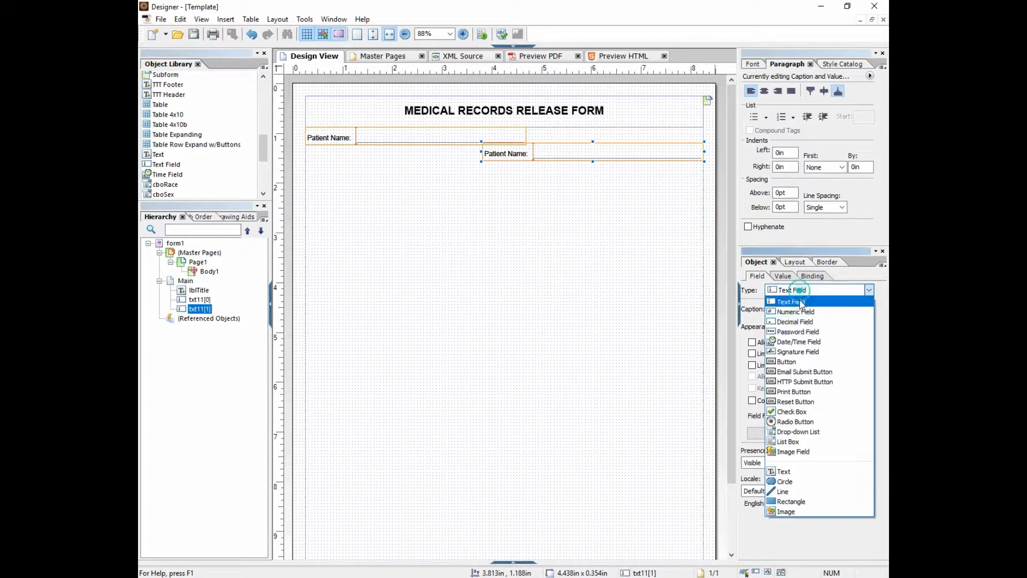
pyautogui.click(795, 344)
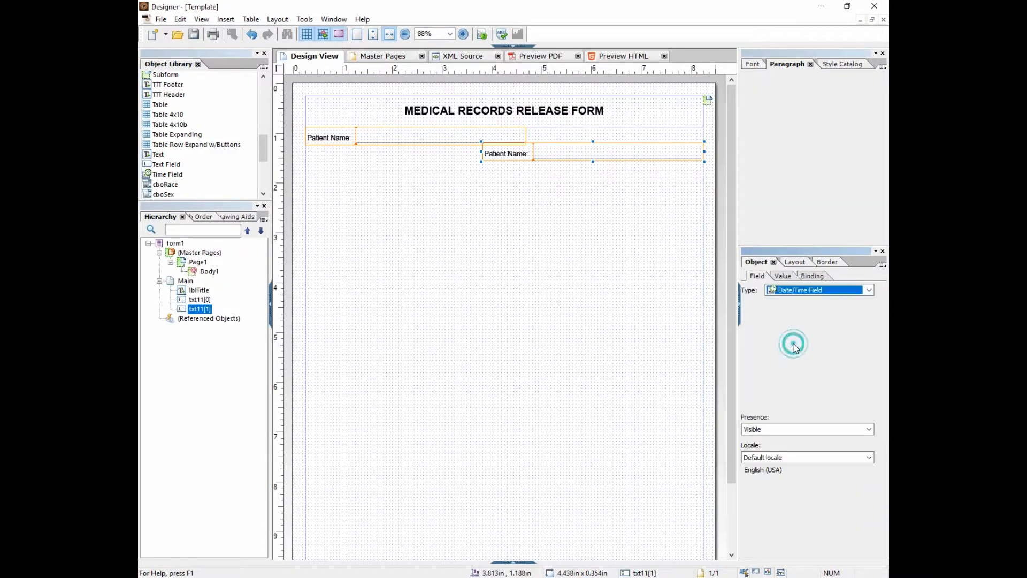
# Give the date field the 04/01/2007 display pattern and fit it, about 3.56 in wide, beside the Patient Name: field
pyautogui.click(775, 372)
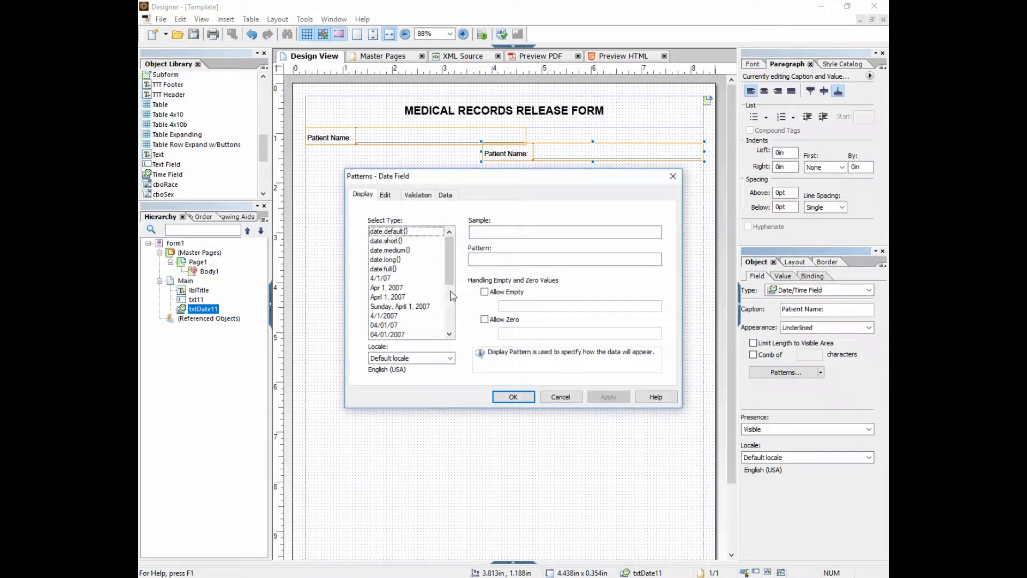
pyautogui.click(398, 335)
pyautogui.click(602, 396)
pyautogui.click(515, 397)
pyautogui.moveTo(479, 152); pyautogui.dragTo(525, 152)
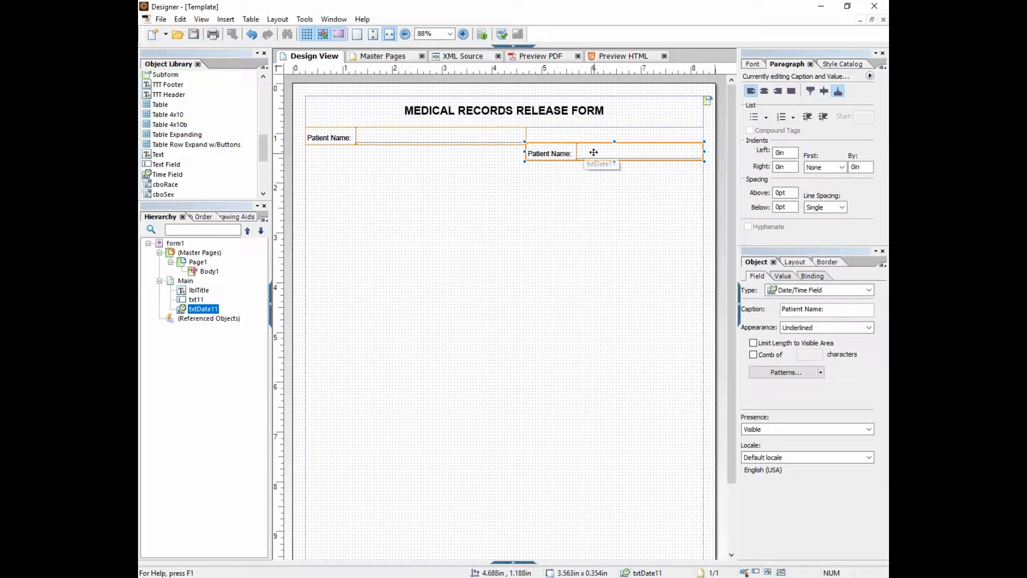
pyautogui.moveTo(593, 153); pyautogui.dragTo(594, 137)
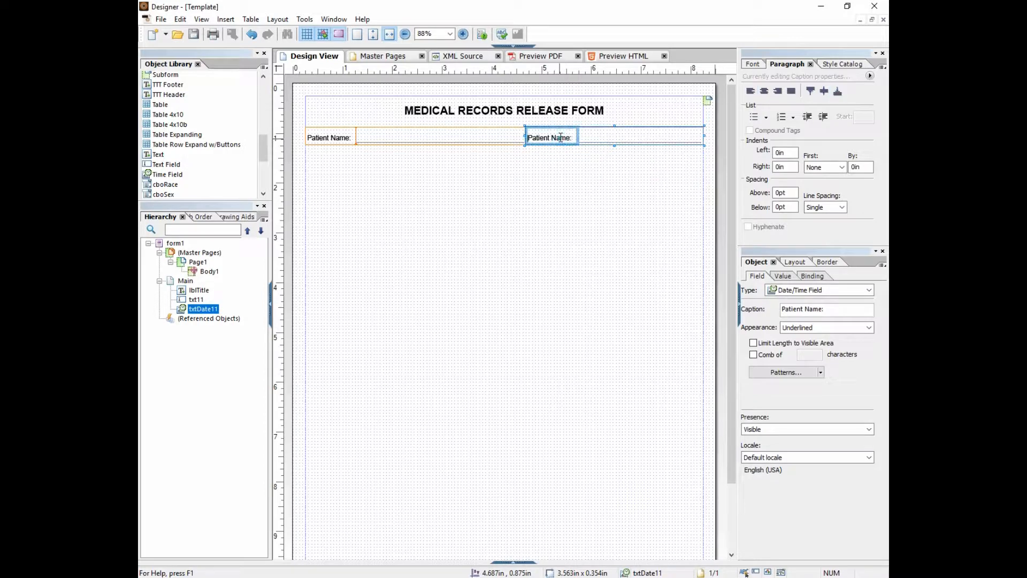
# Change the date field's caption to Date of Birth:
pyautogui.doubleClick(560, 137)
pyautogui.write('Date')
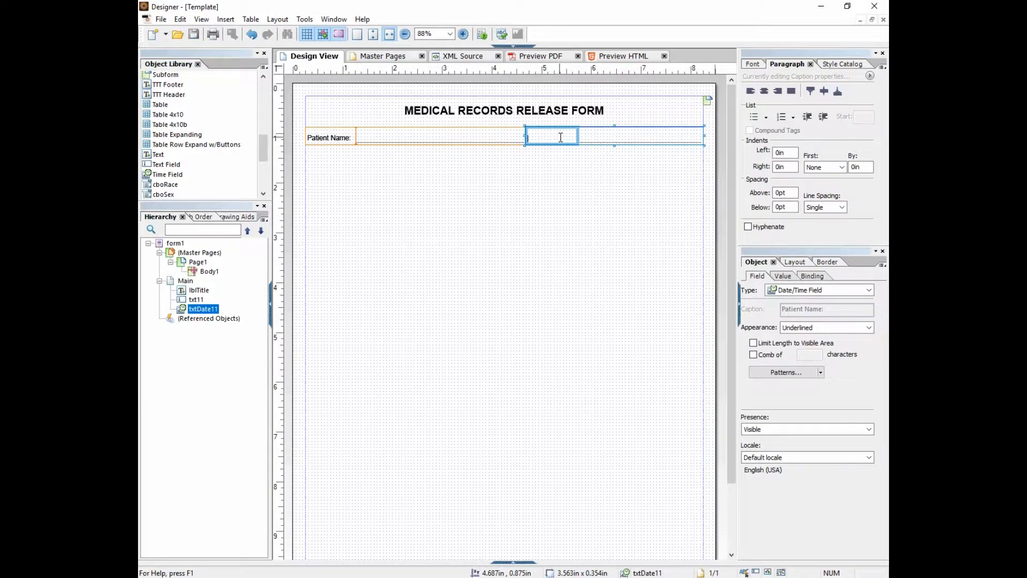
pyautogui.click(584, 163)
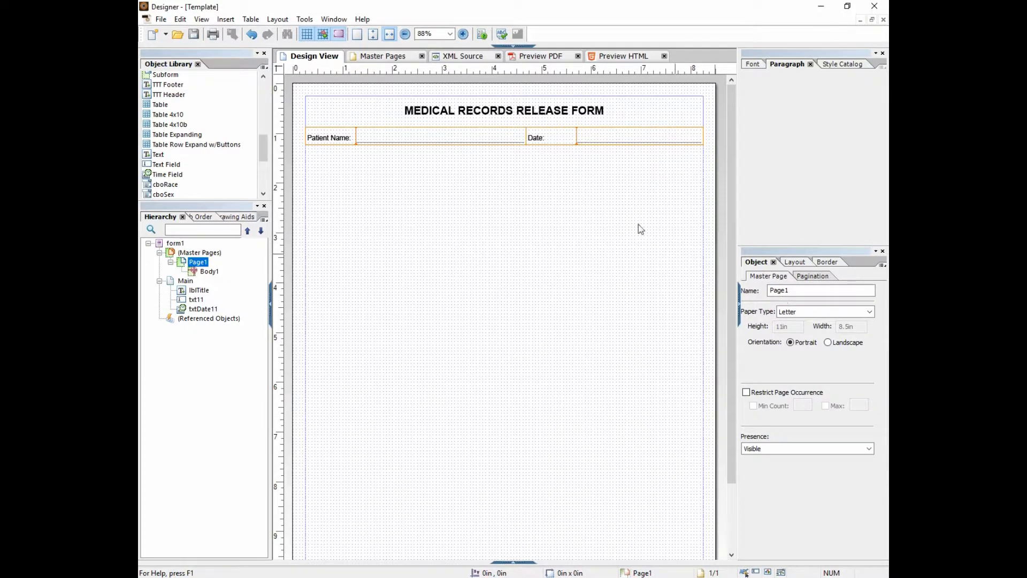
pyautogui.click(607, 139)
pyautogui.click(798, 314)
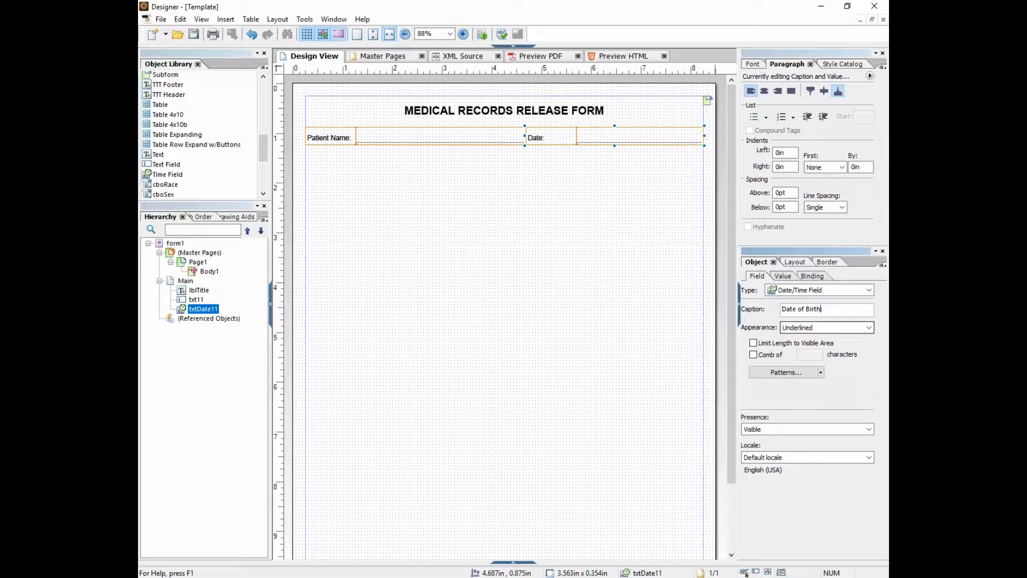
pyautogui.click(579, 271)
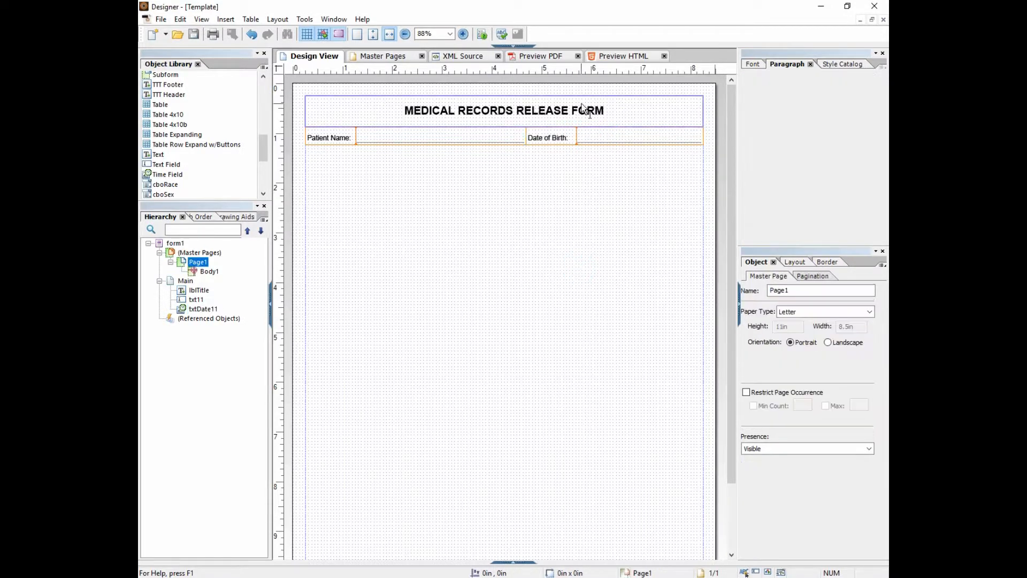
# Narrow the Date of Birth: field to about 3.25 in and widen the Patient Name: field to about 4.75 in to meet it
pyautogui.click(603, 142)
pyautogui.moveTo(525, 135); pyautogui.dragTo(542, 136)
pyautogui.click(518, 138)
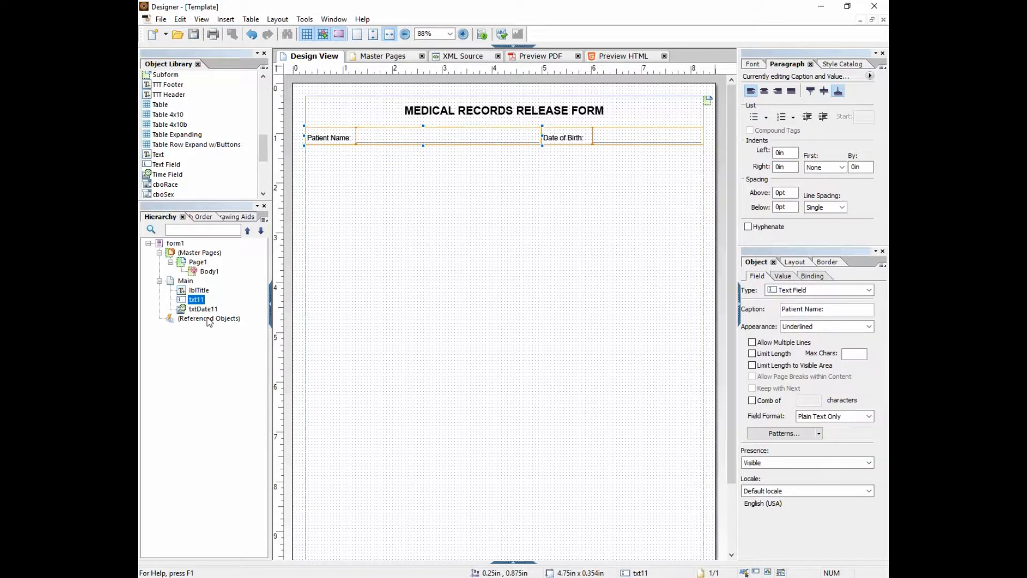
# Rename the Patient Name: field txtName and the Date of Birth: field txtDOB
pyautogui.click(195, 299)
pyautogui.write('txtName')
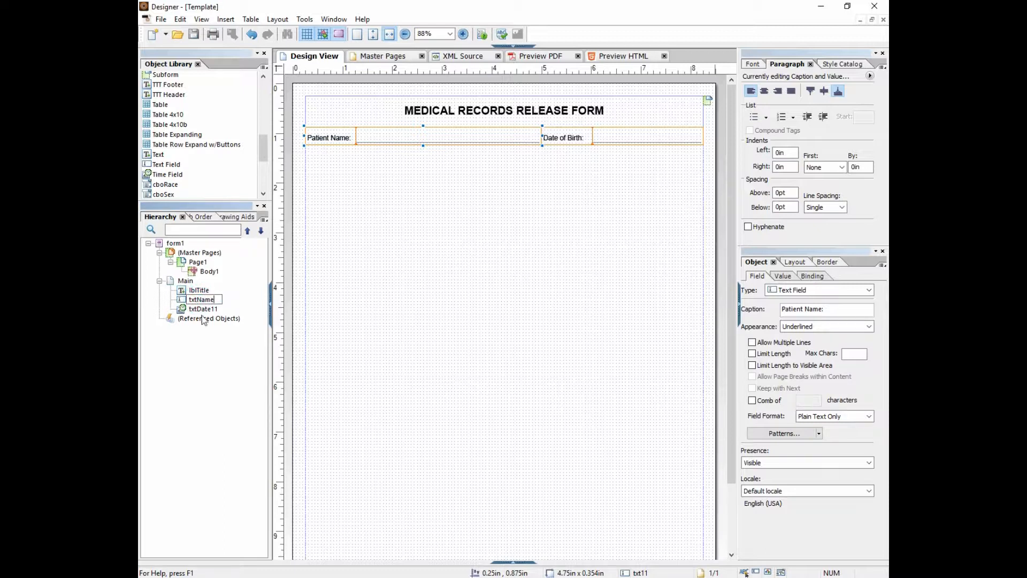
pyautogui.click(203, 310)
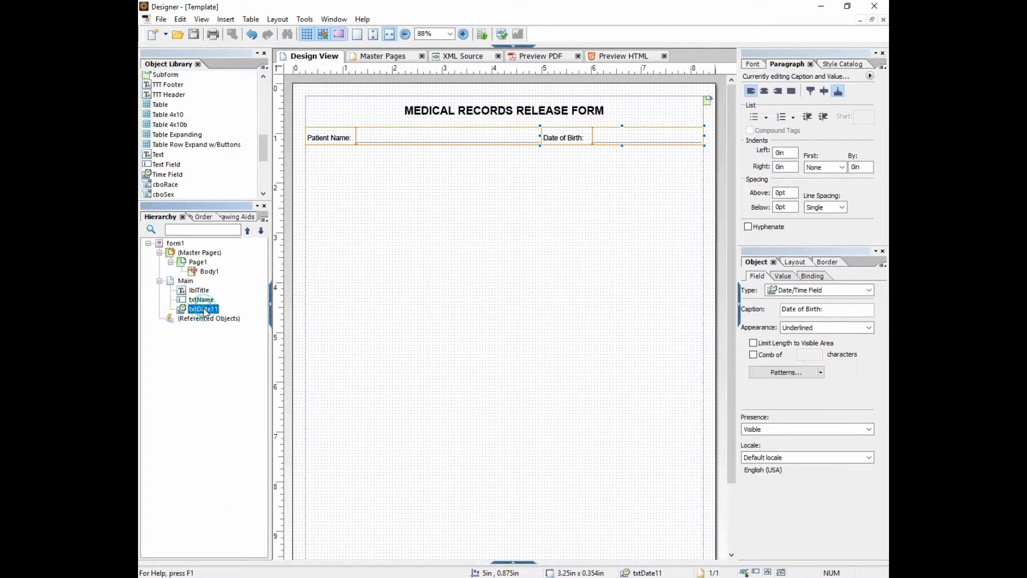
pyautogui.click(202, 310)
pyautogui.moveTo(202, 309); pyautogui.dragTo(251, 317)
pyautogui.write('OB')
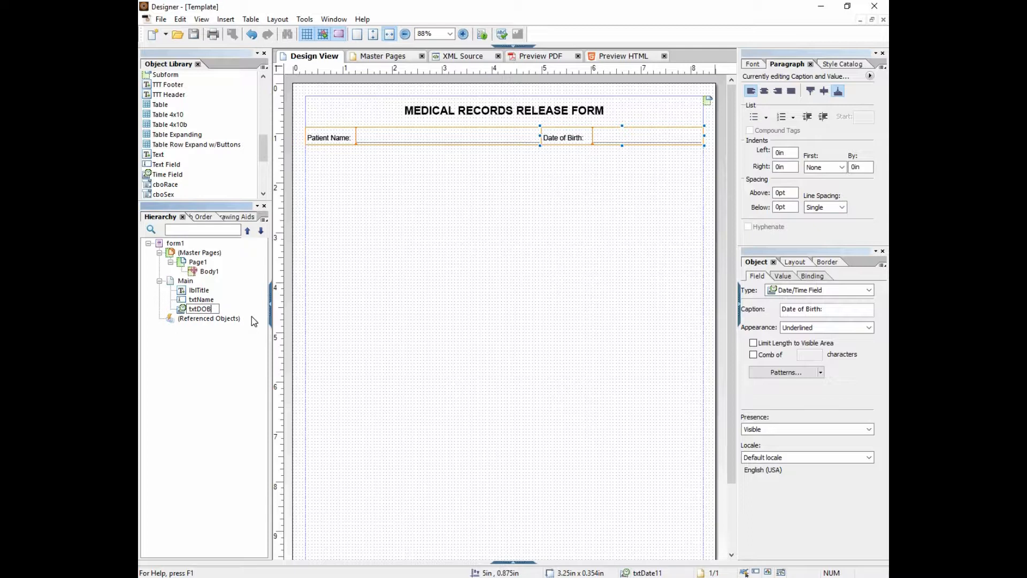
pyautogui.press('Return')
# Copy the Patient Name: field and place the copy directly beneath the original, aligned with the left margin
pyautogui.click(420, 133)
pyautogui.click(392, 170)
pyautogui.hotkey('ctrl', 'v')
pyautogui.moveTo(471, 182); pyautogui.dragTo(386, 160)
# Increase the height of both Patient Name: fields and the Date of Birth: field to about 0.375 in
pyautogui.click(431, 127)
pyautogui.click(429, 134)
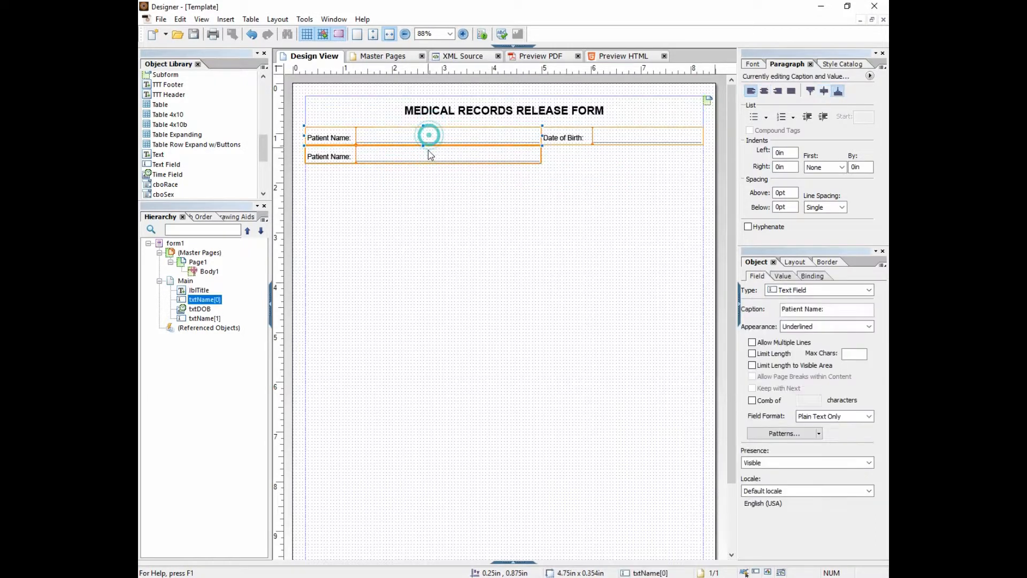
pyautogui.click(422, 142)
pyautogui.click(622, 141)
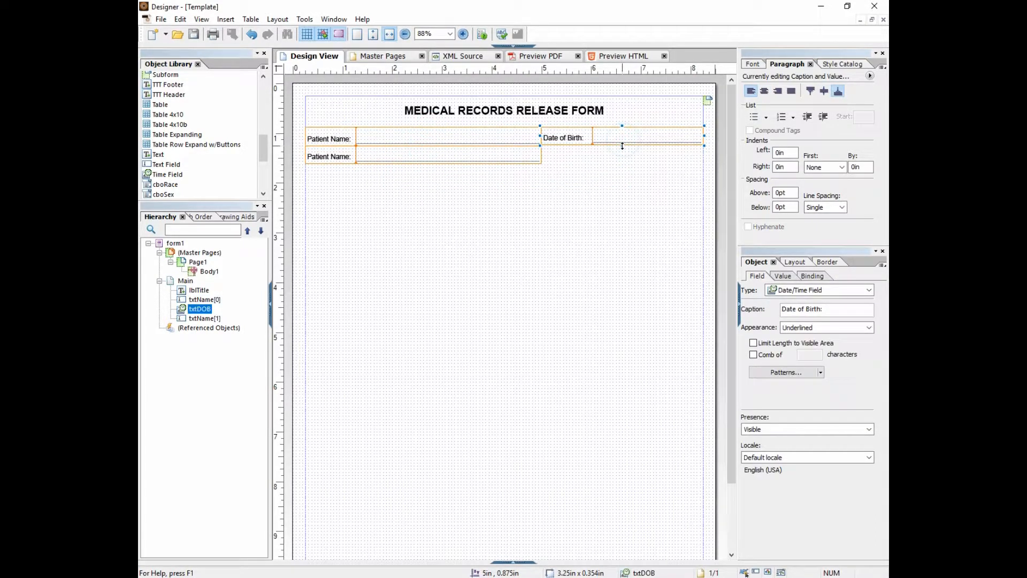
pyautogui.click(409, 155)
pyautogui.click(422, 163)
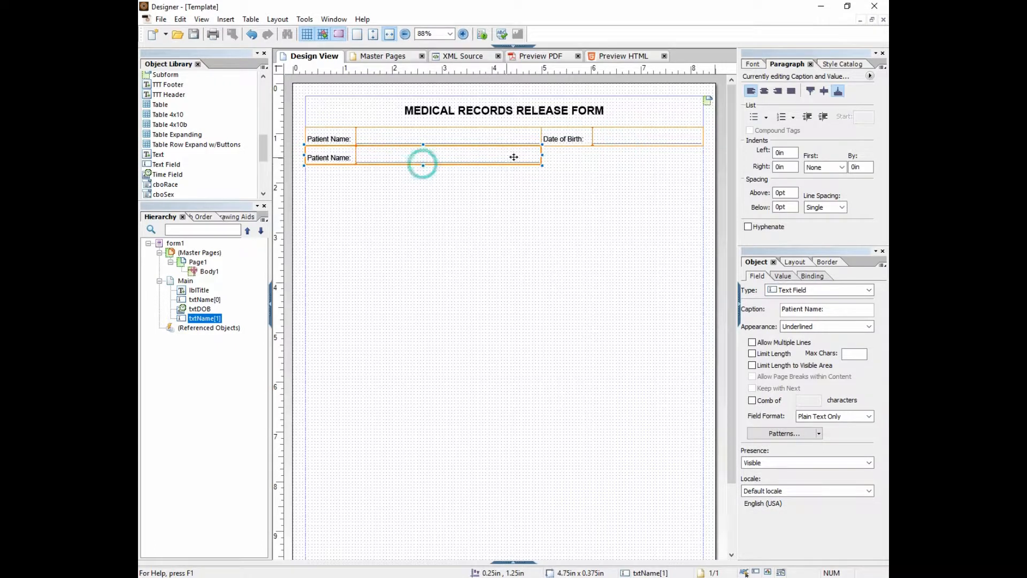
# Widen the second-row field to 8 in, caption it Person Requesting records and relationship:, and extend its caption area to fit the text
pyautogui.moveTo(543, 155); pyautogui.dragTo(704, 155)
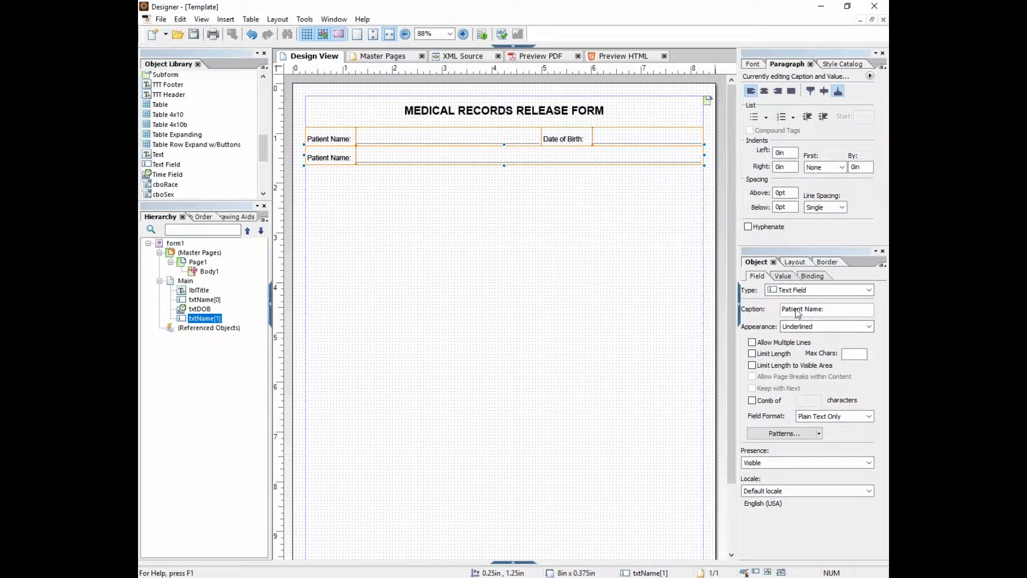
pyautogui.moveTo(786, 312); pyautogui.dragTo(860, 309)
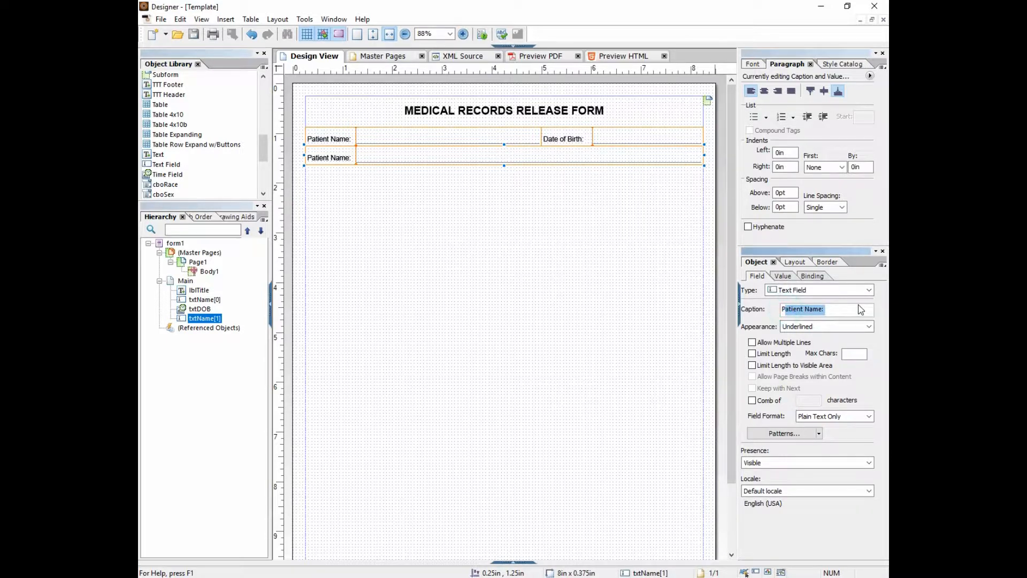
pyautogui.write('Pers')
pyautogui.write('on Requesting records and relationshi')
pyautogui.write('p:')
pyautogui.press('Return')
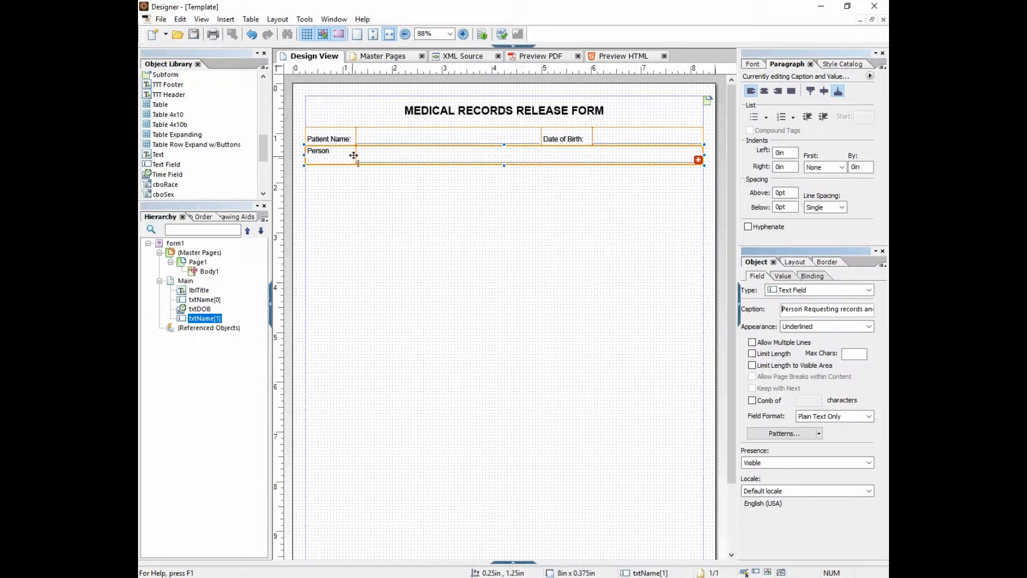
pyautogui.click(449, 157)
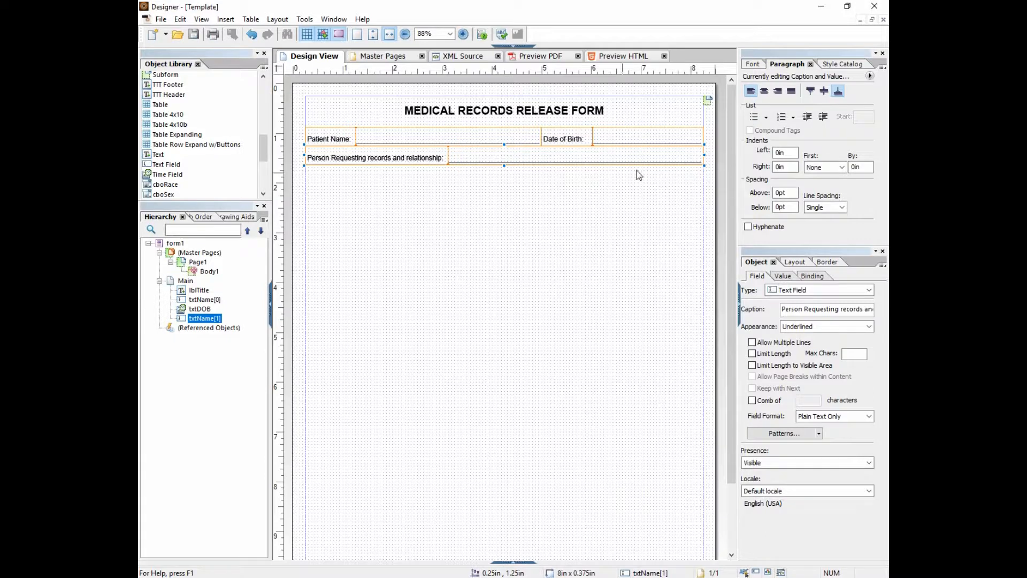
# Copy the Date of Birth: field to a third row at the left margin and widen the copy to about 3.94 in
pyautogui.click(641, 140)
pyautogui.hotkey('ctrl', 'c')
pyautogui.click(396, 187)
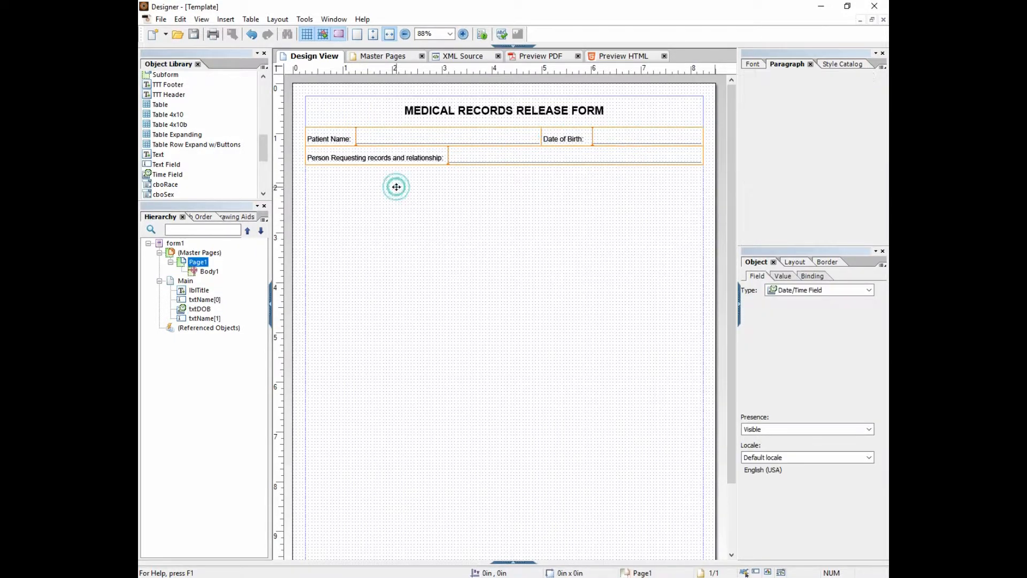
pyautogui.hotkey('ctrl', 'v')
pyautogui.moveTo(464, 198); pyautogui.dragTo(373, 177)
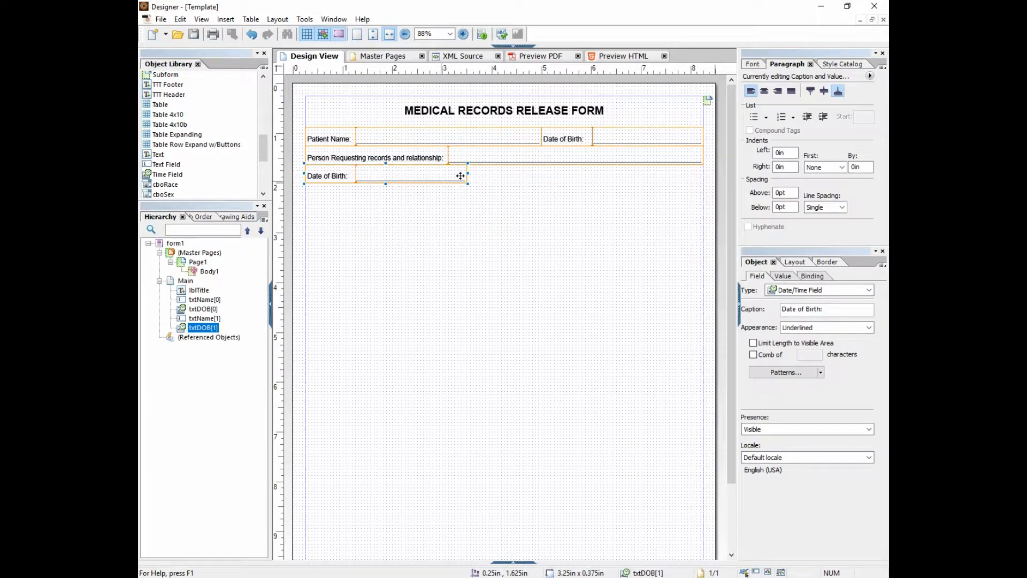
pyautogui.moveTo(468, 173); pyautogui.dragTo(502, 174)
# Caption the third-row field Home Phone: and change its type to Text Field
pyautogui.tripleClick(820, 312)
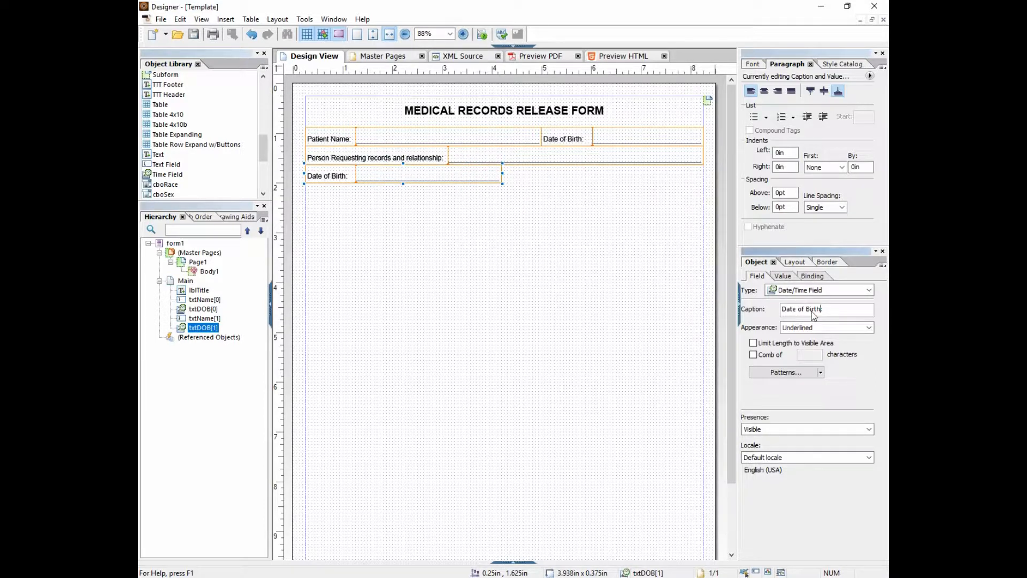
pyautogui.write('Home Phone')
pyautogui.click(862, 290)
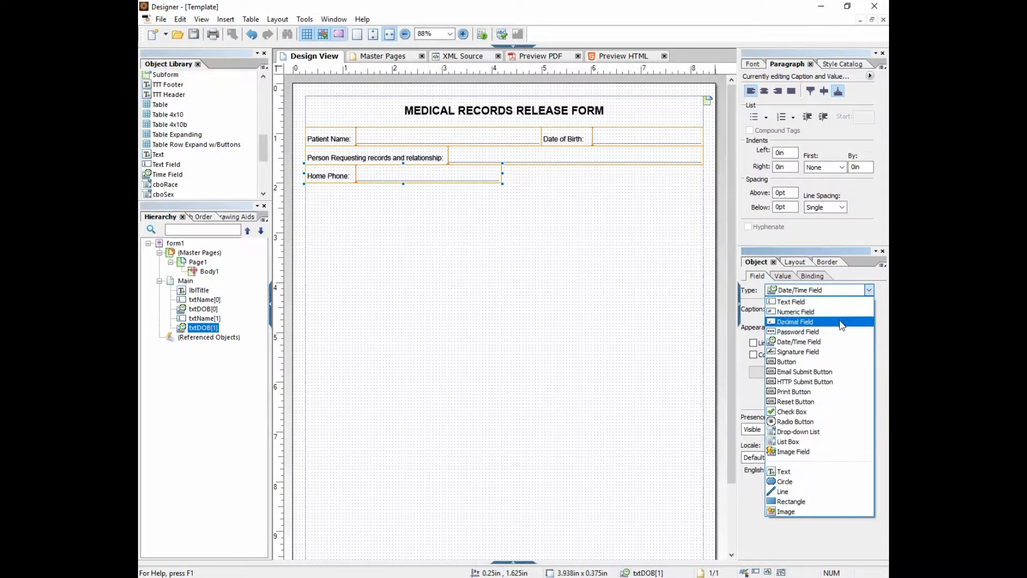
pyautogui.click(793, 302)
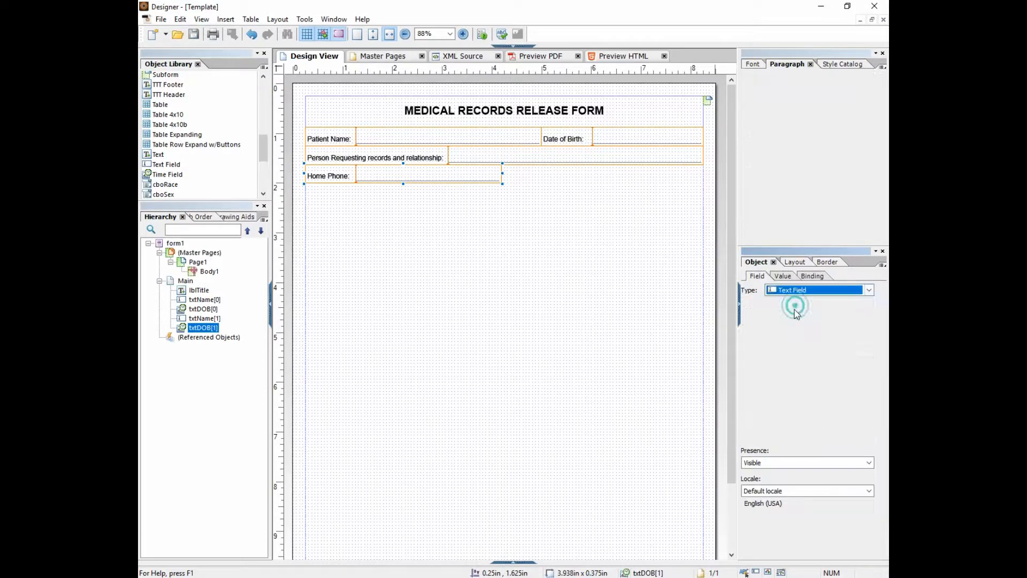
# Apply the Phone Number display pattern to the Home Phone: field
pyautogui.click(784, 433)
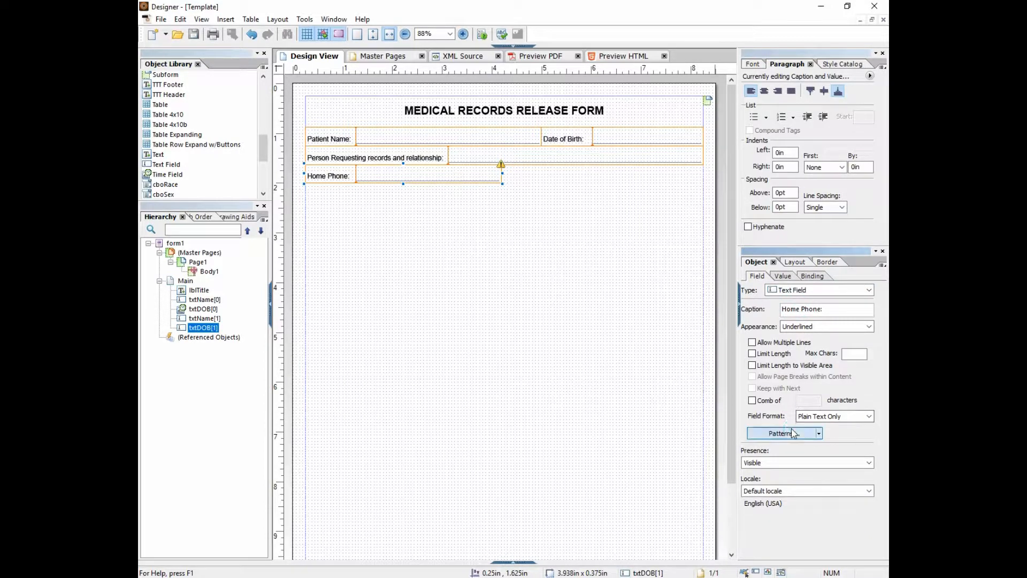
pyautogui.click(397, 250)
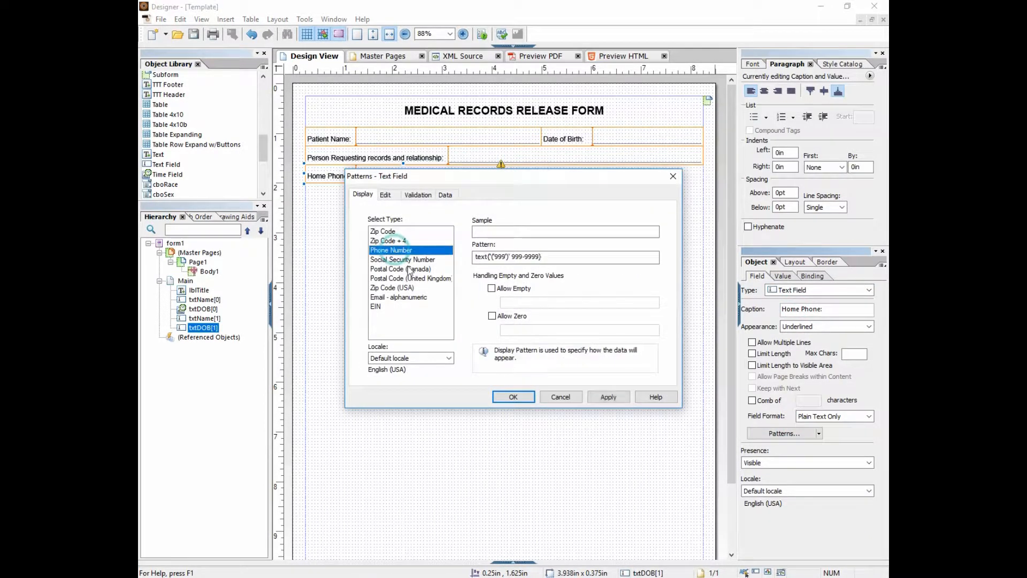
pyautogui.click(610, 397)
pyautogui.click(518, 397)
# Paste a copy of the Home Phone: field beside it and resize both to about 4 in so they fill the row
pyautogui.hotkey('ctrl', 'c')
pyautogui.click(525, 178)
pyautogui.hotkey('ctrl', 'v')
pyautogui.moveTo(585, 190); pyautogui.dragTo(588, 176)
pyautogui.click(493, 174)
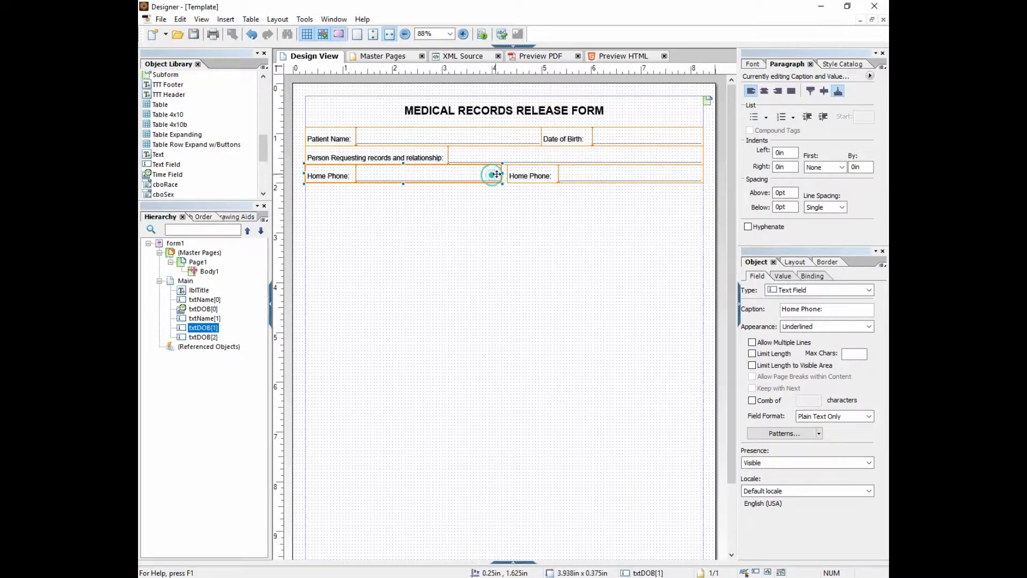
pyautogui.moveTo(502, 173); pyautogui.dragTo(503, 173)
pyautogui.click(514, 173)
# Change the second phone field's caption to Daytime Phone: and widen its caption area to fit
pyautogui.doubleClick(789, 310)
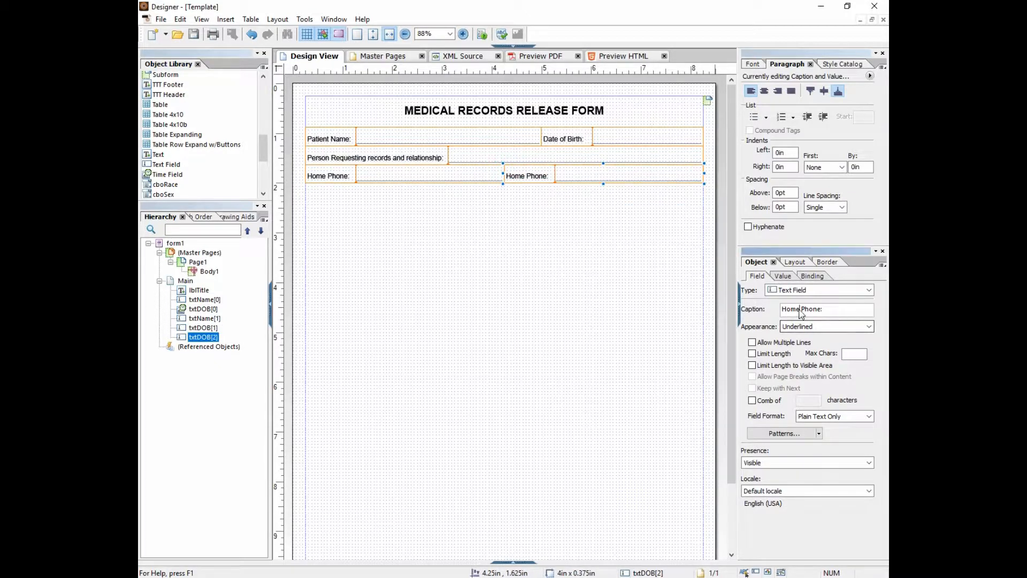
pyautogui.write('Day')
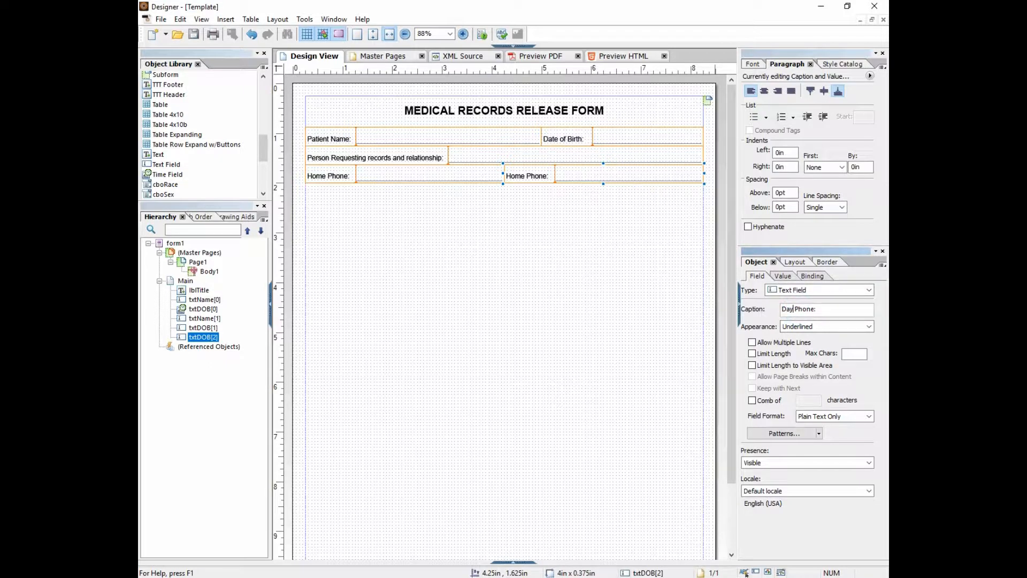
pyautogui.press('Return')
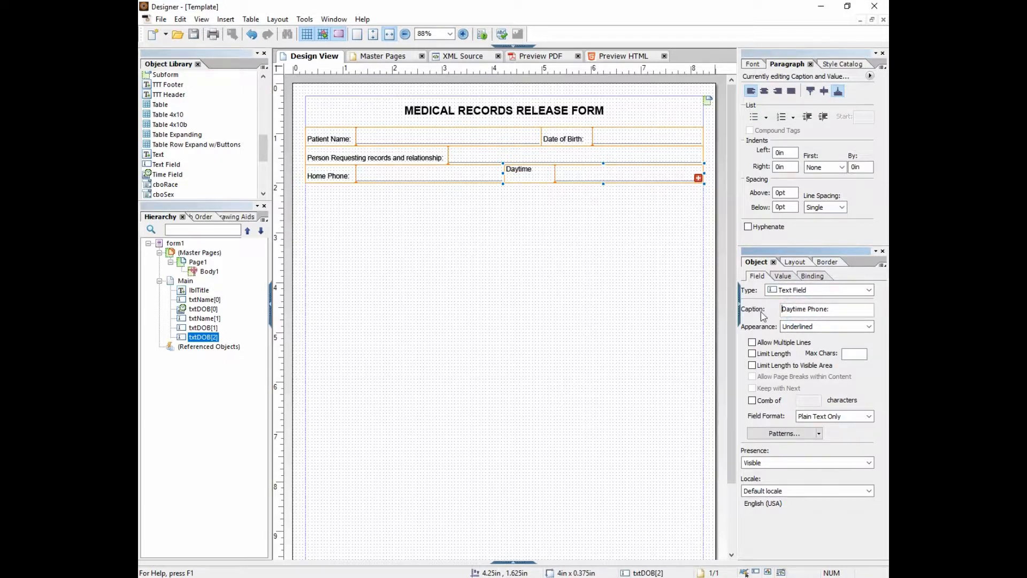
pyautogui.click(560, 170)
# Center the value text, not the captions, in the Home Phone:, Daytime Phone: and Date of Birth: fields
pyautogui.click(471, 173)
pyautogui.keyDown('ctrl'); pyautogui.click(600, 177); pyautogui.keyUp('ctrl')
pyautogui.click(870, 76)
pyautogui.click(826, 115)
pyautogui.click(646, 134)
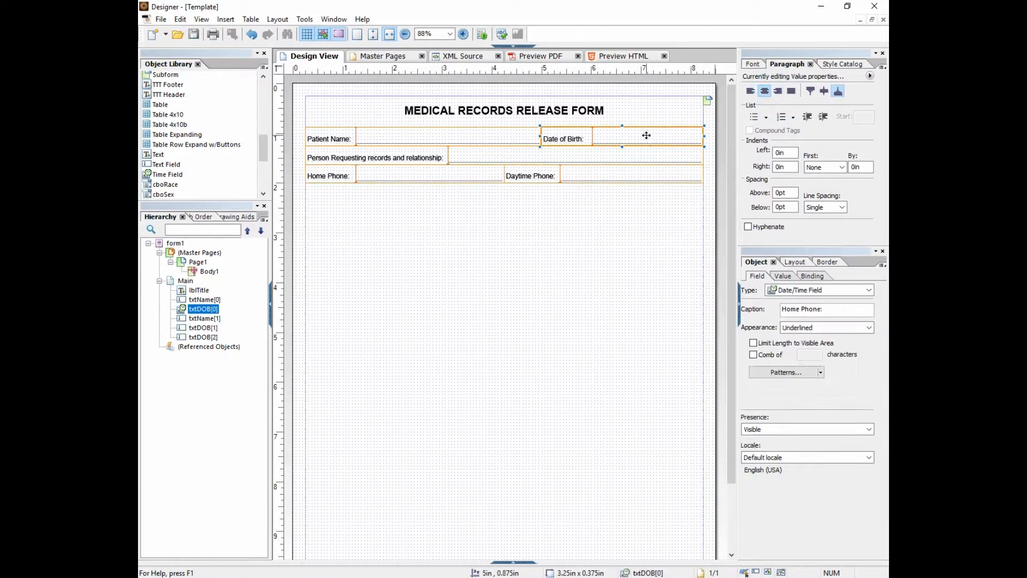
pyautogui.click(764, 92)
pyautogui.click(332, 218)
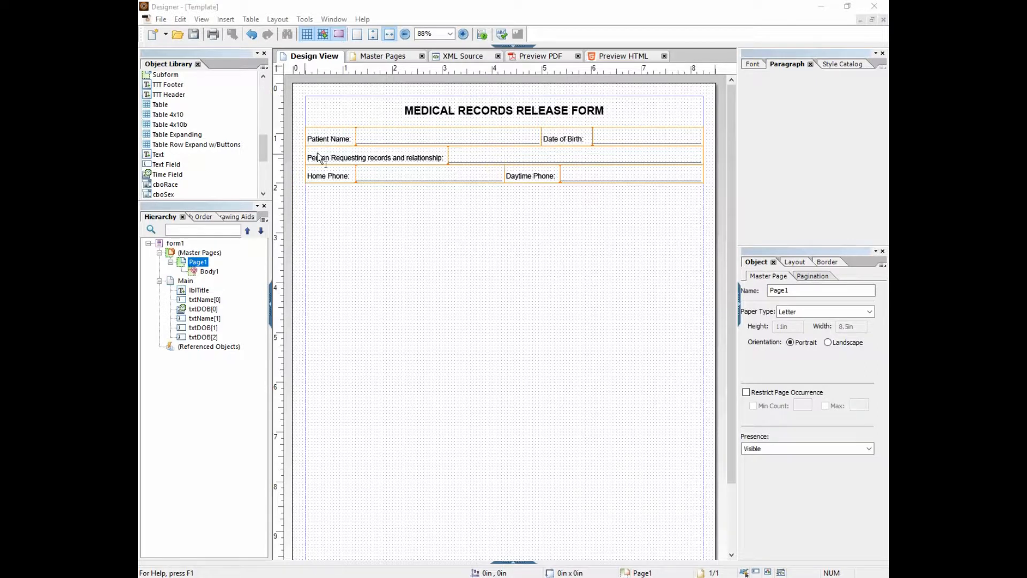
# Add a full-width text object below the phone fields reading "By signing this form, I authorize you to release confidential health information about me"
pyautogui.moveTo(159, 155); pyautogui.dragTo(702, 210)
pyautogui.doubleClick(455, 212)
pyautogui.write('B')
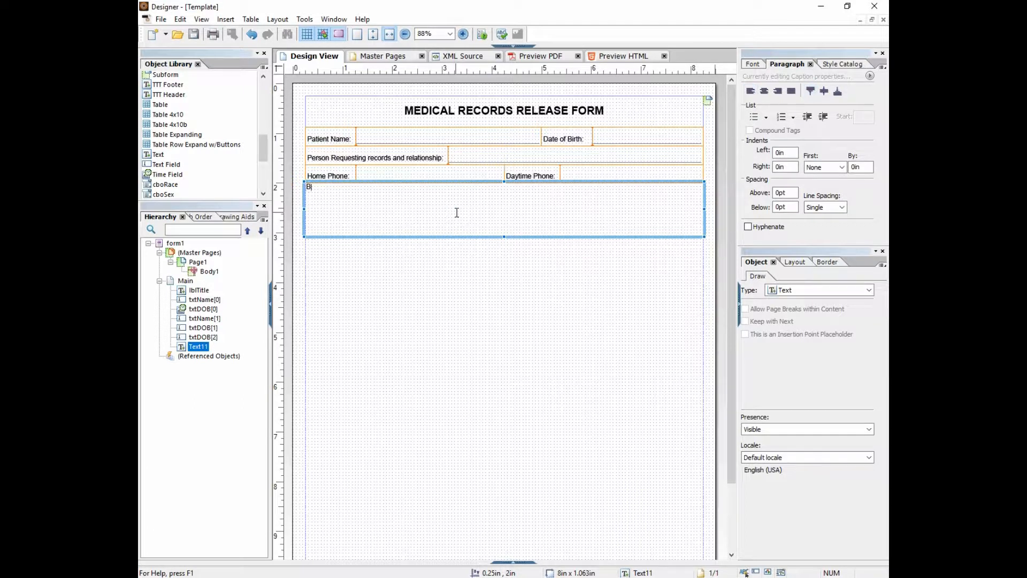
pyautogui.write('y signing this form, I a')
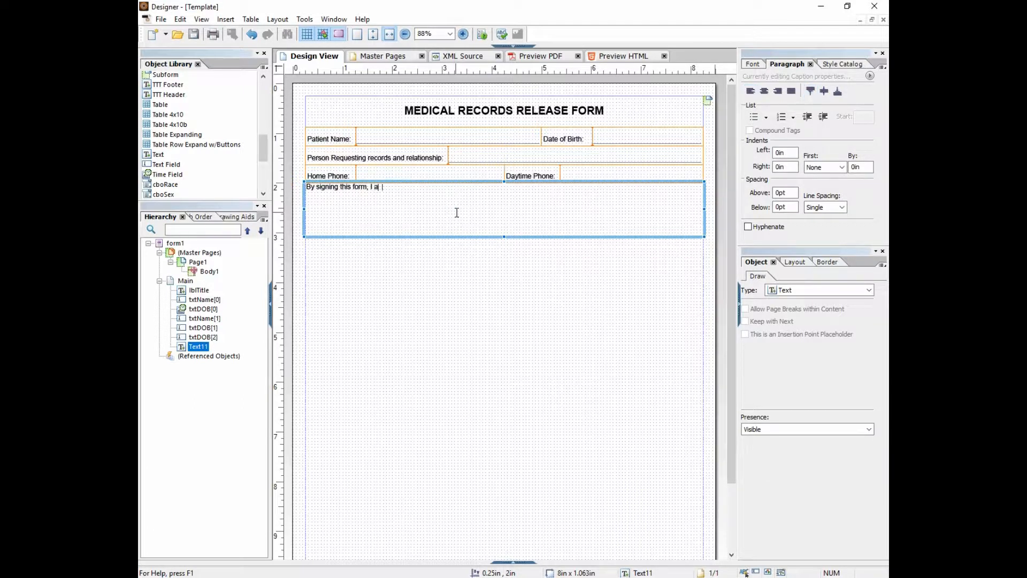
pyautogui.write('uthorize you to re')
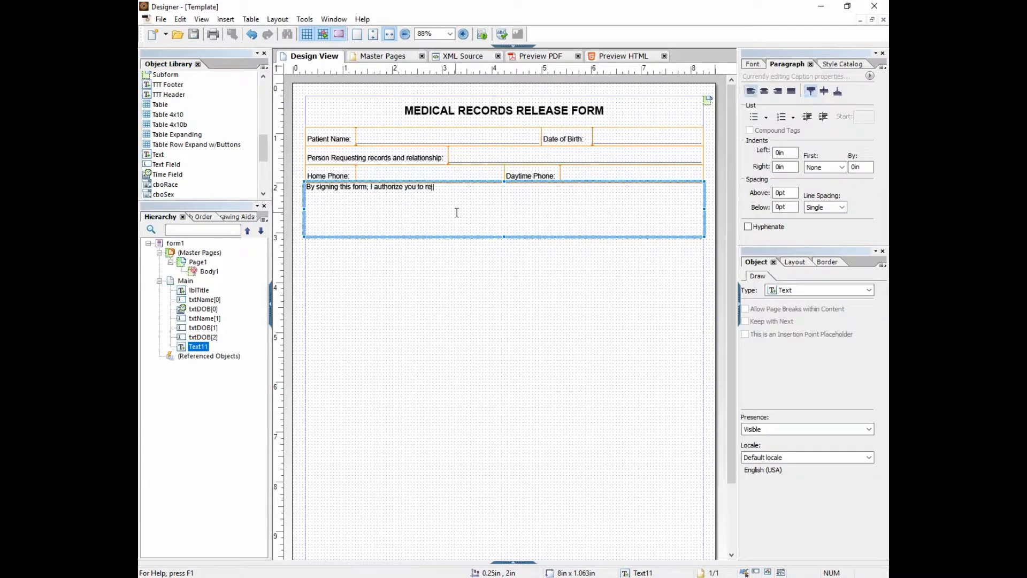
pyautogui.write('lease confidential health information about me')
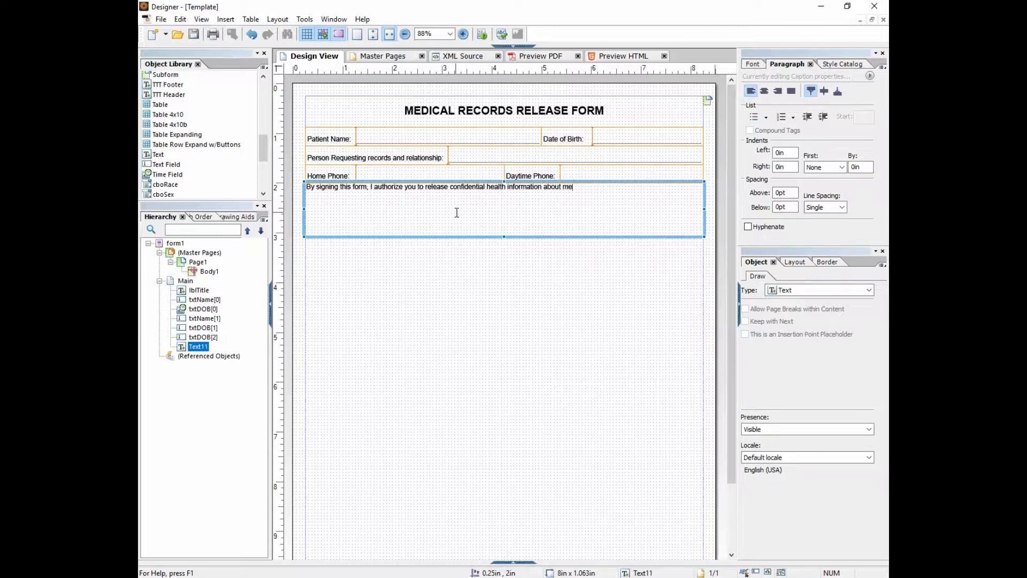
# Continue the authorization sentence with ", by releasing a copy of my medical records"
pyautogui.write(', by relae')
pyautogui.press('BackSpace')
pyautogui.write('as')
pyautogui.write('asing a copy ')
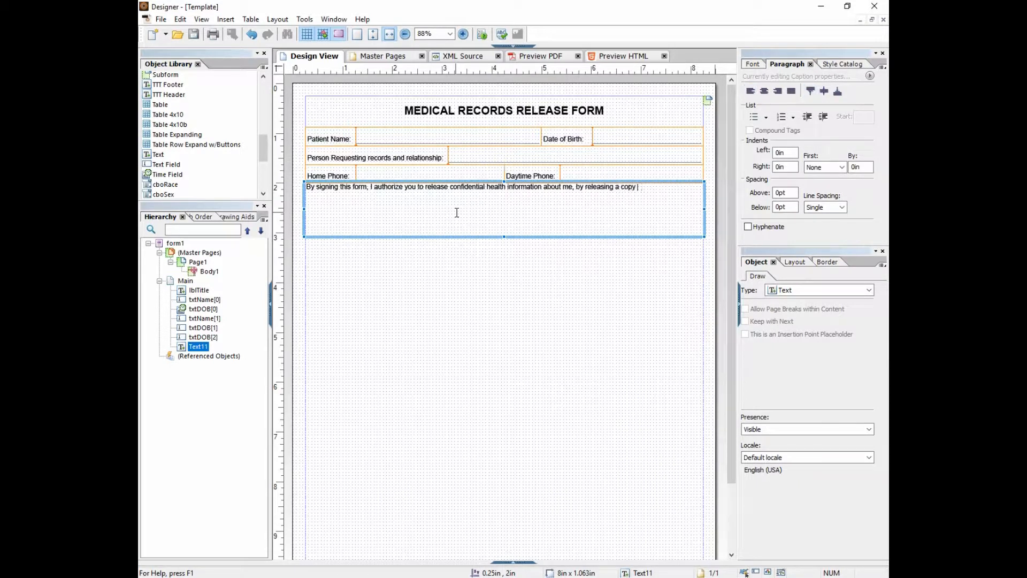
pyautogui.write('of my medical records')
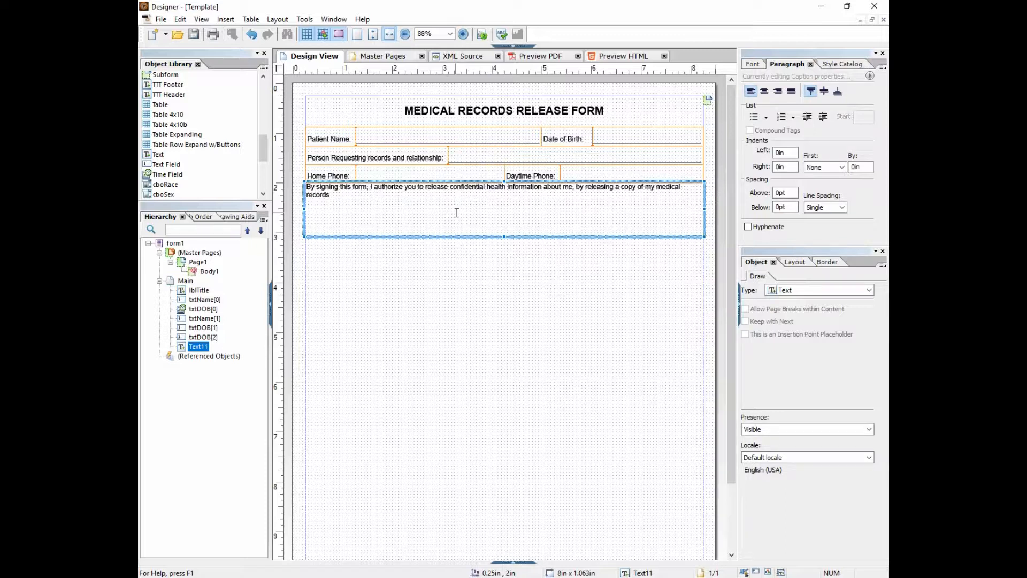
# Finish the sentence with ", or a summary of narrative of my protected health information, to the person(s) or entity listed below."
pyautogui.write(', or a summary of narrative ')
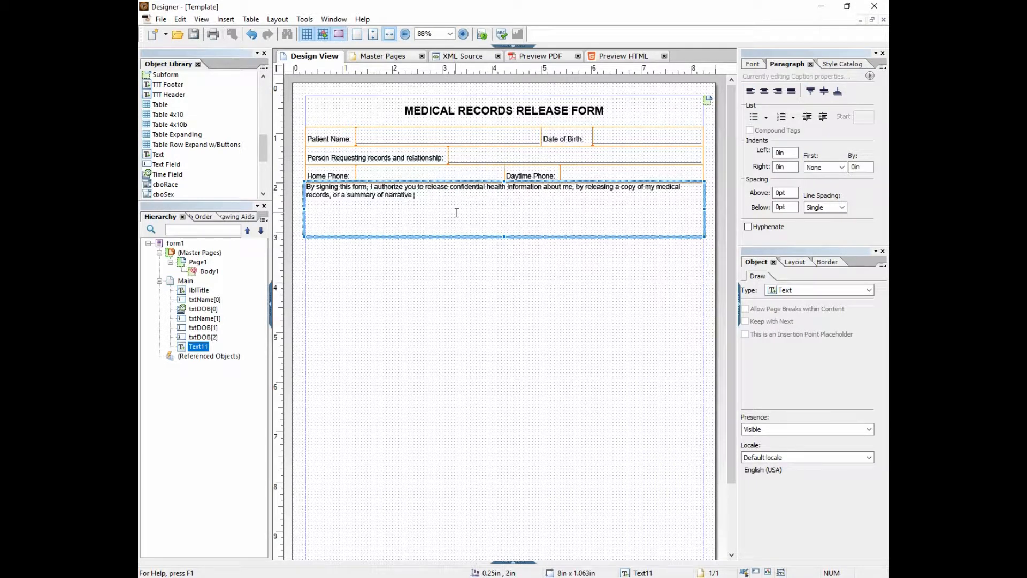
pyautogui.write('of my protected healt')
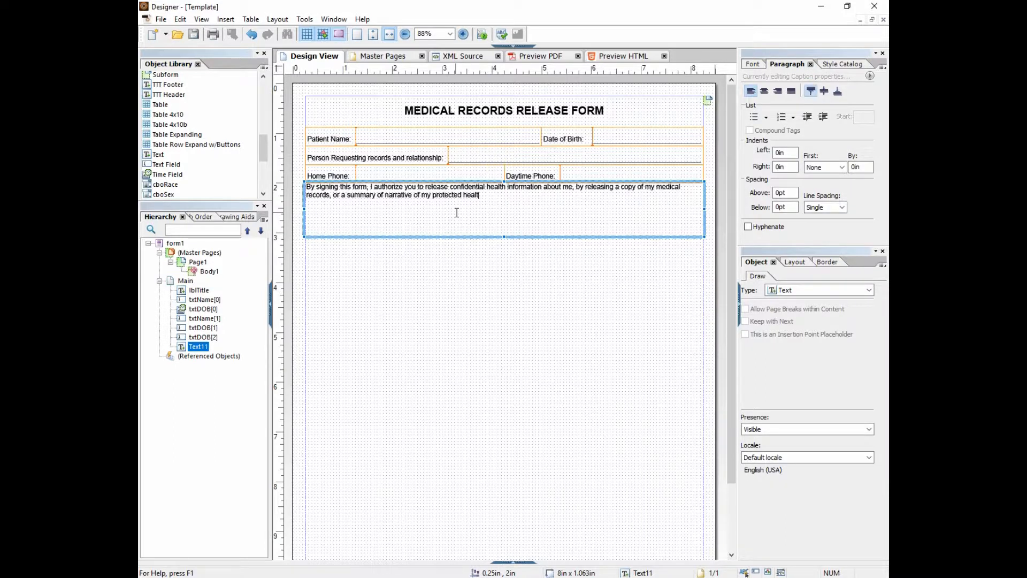
pyautogui.write('h information, to the person(s) or entiti')
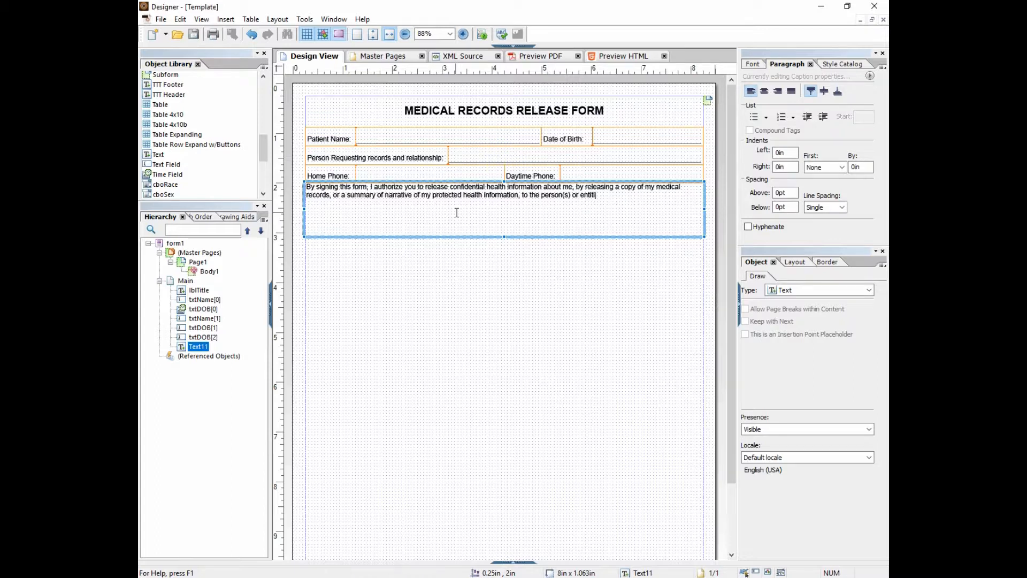
pyautogui.press('BackSpace')
pyautogui.write('y listed below.')
pyautogui.click(628, 295)
# Center the authorization text vertically with left alignment, and shorten its box to about 0.688 in high
pyautogui.click(617, 230)
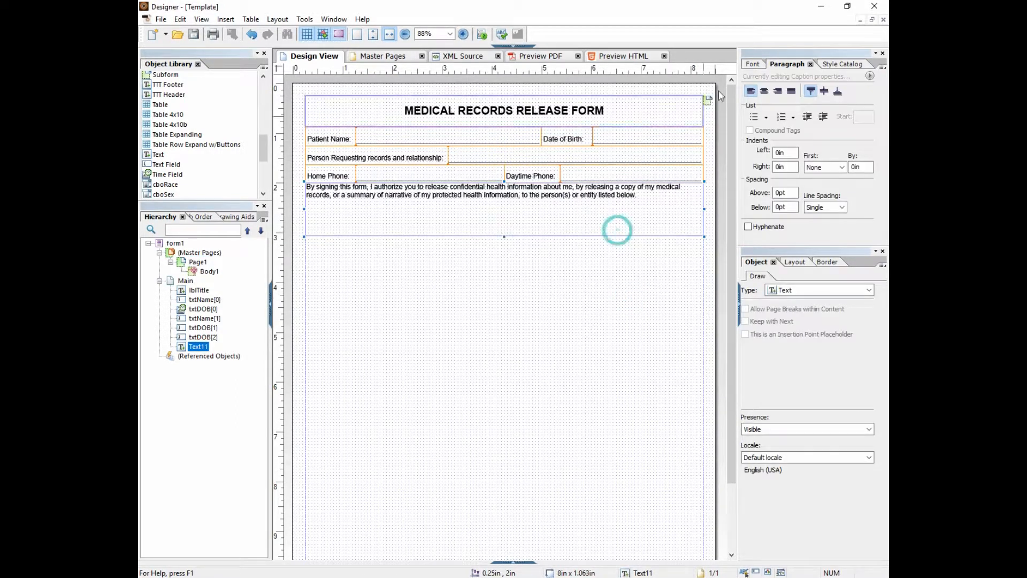
pyautogui.click(824, 91)
pyautogui.click(764, 92)
pyautogui.click(750, 91)
pyautogui.click(752, 64)
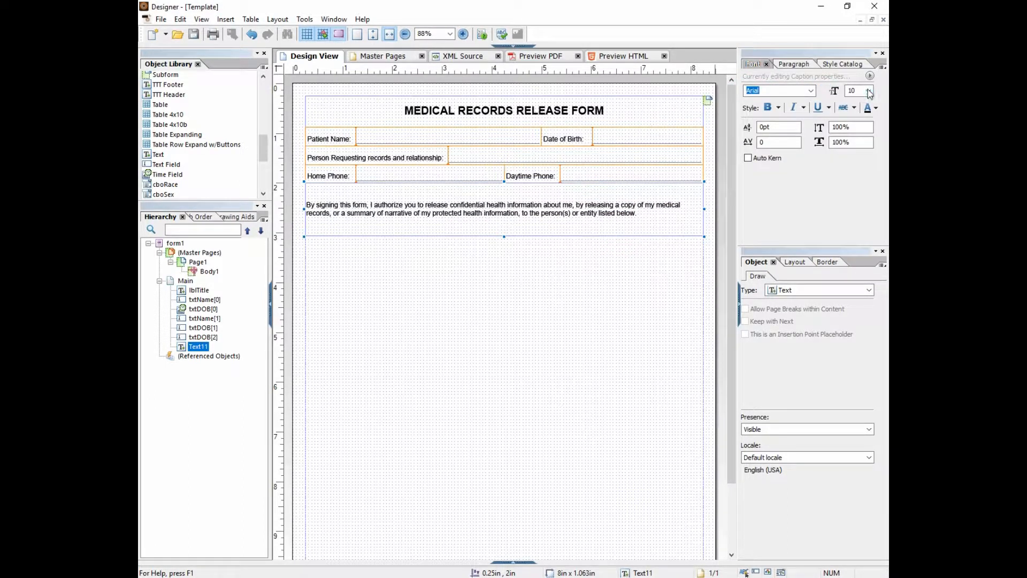
pyautogui.click(868, 91)
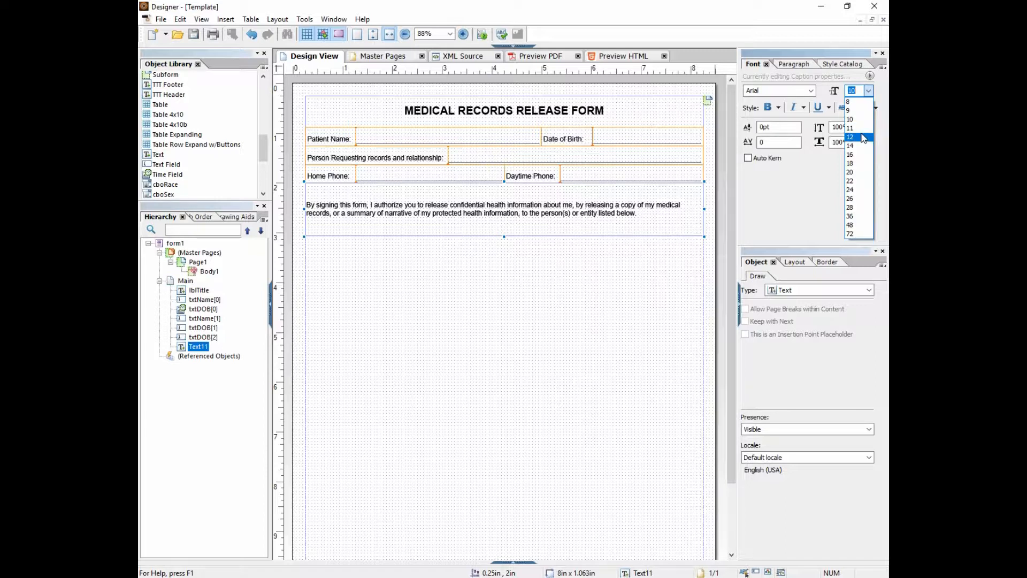
pyautogui.click(793, 198)
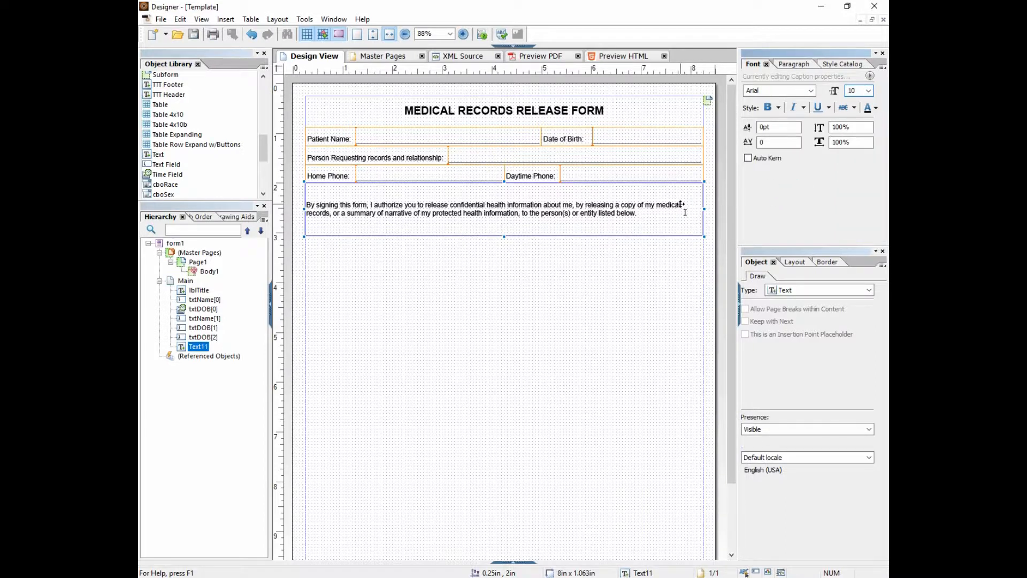
pyautogui.moveTo(504, 236); pyautogui.dragTo(504, 219)
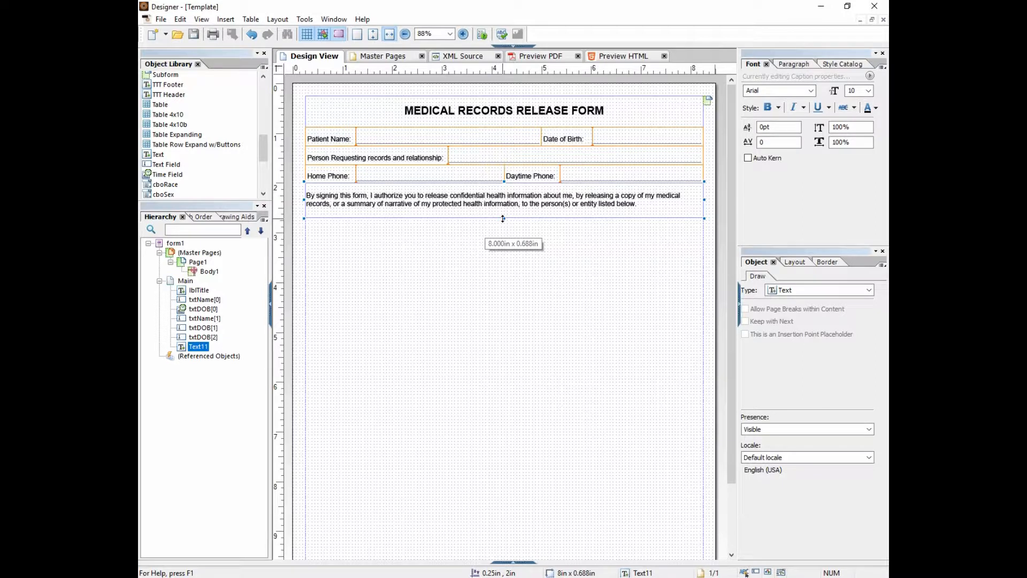
pyautogui.moveTo(503, 218); pyautogui.dragTo(503, 218)
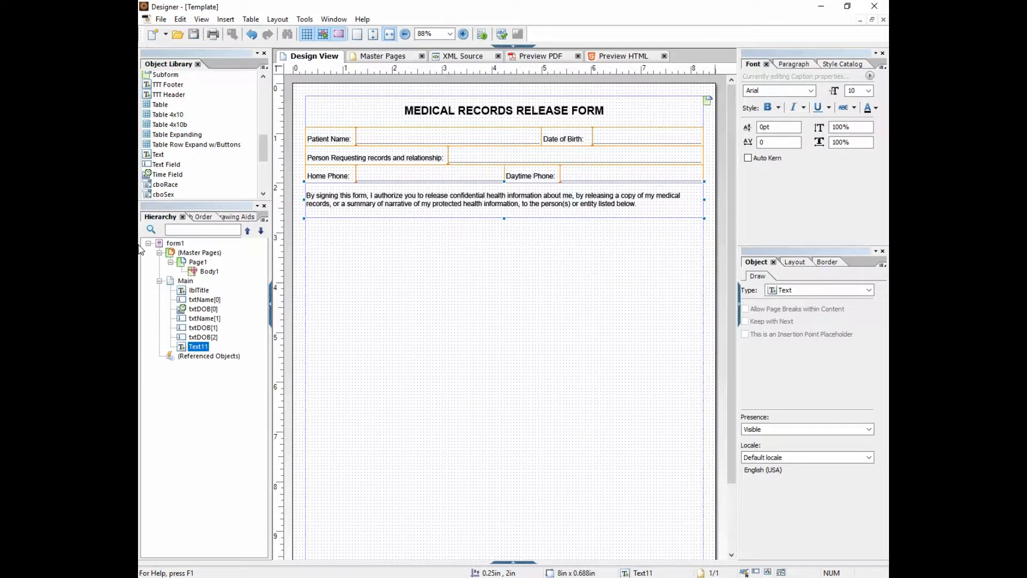
# Insert a subform directly below the authorization text and widen it to 8 in, spanning the page's content area
pyautogui.click(158, 155)
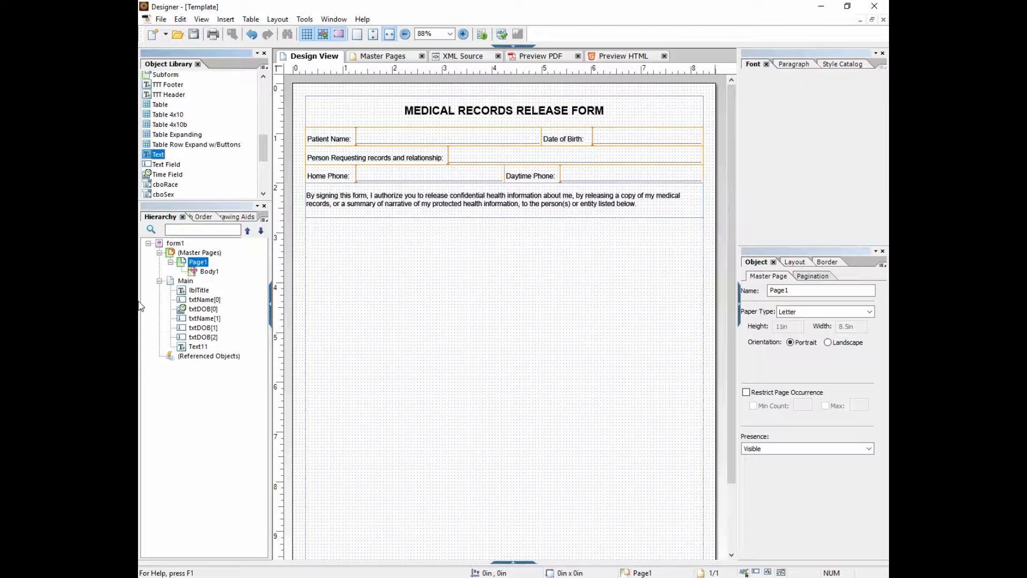
pyautogui.moveTo(265, 158); pyautogui.dragTo(266, 129)
pyautogui.moveTo(165, 166); pyautogui.dragTo(317, 271)
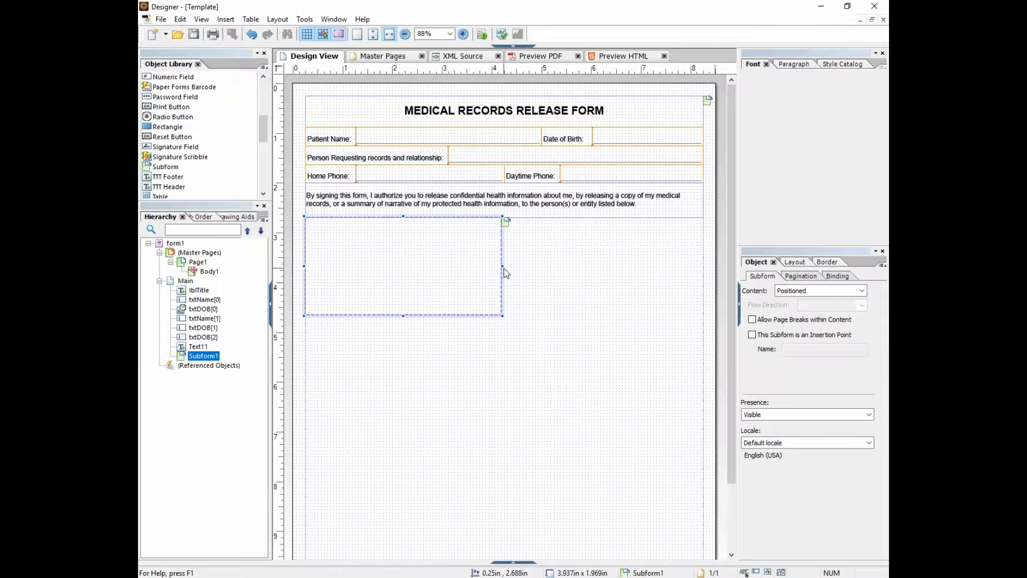
pyautogui.moveTo(503, 265); pyautogui.dragTo(703, 266)
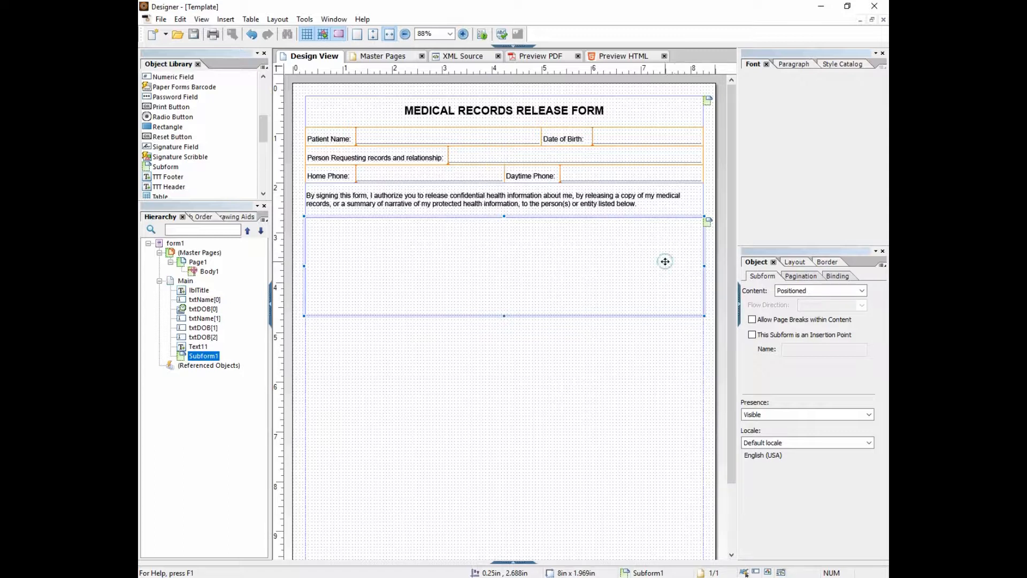
# Give the subform a solid border on all edges
pyautogui.click(826, 262)
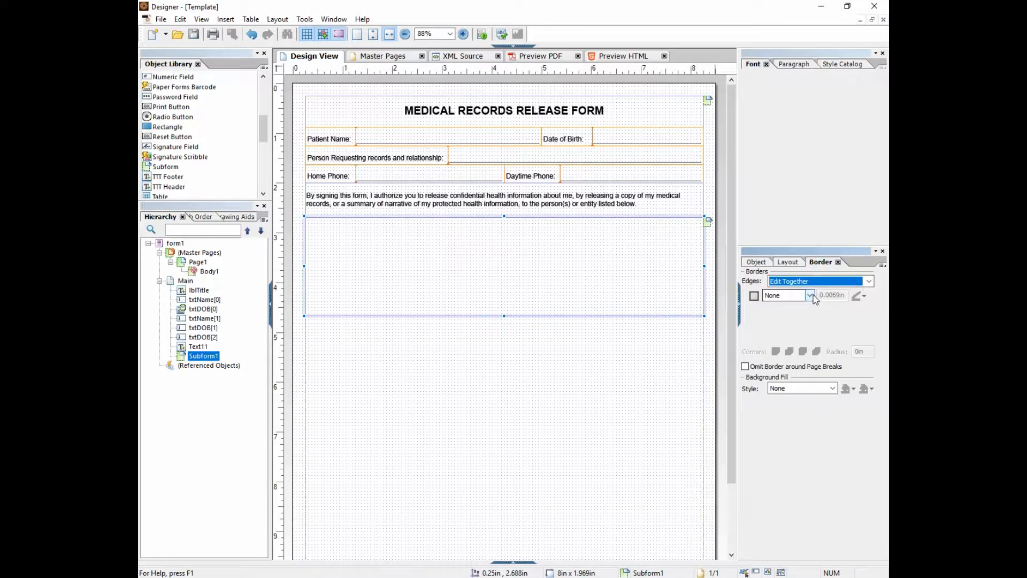
pyautogui.click(811, 295)
pyautogui.click(782, 315)
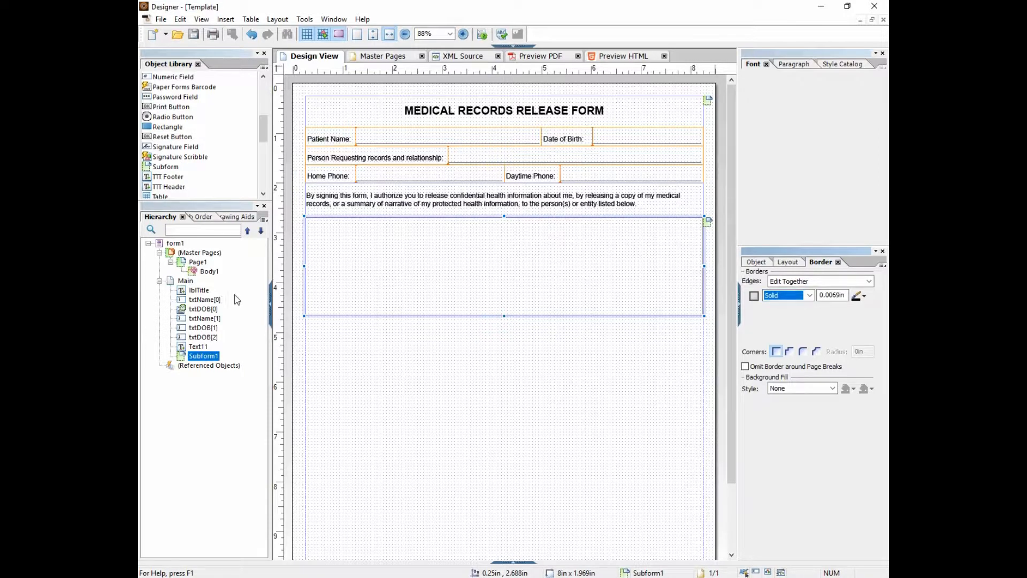
# Place a check box in the subform's upper-left area and set its caption position to Left
pyautogui.moveTo(265, 130); pyautogui.dragTo(274, 104)
pyautogui.moveTo(166, 97); pyautogui.dragTo(338, 232)
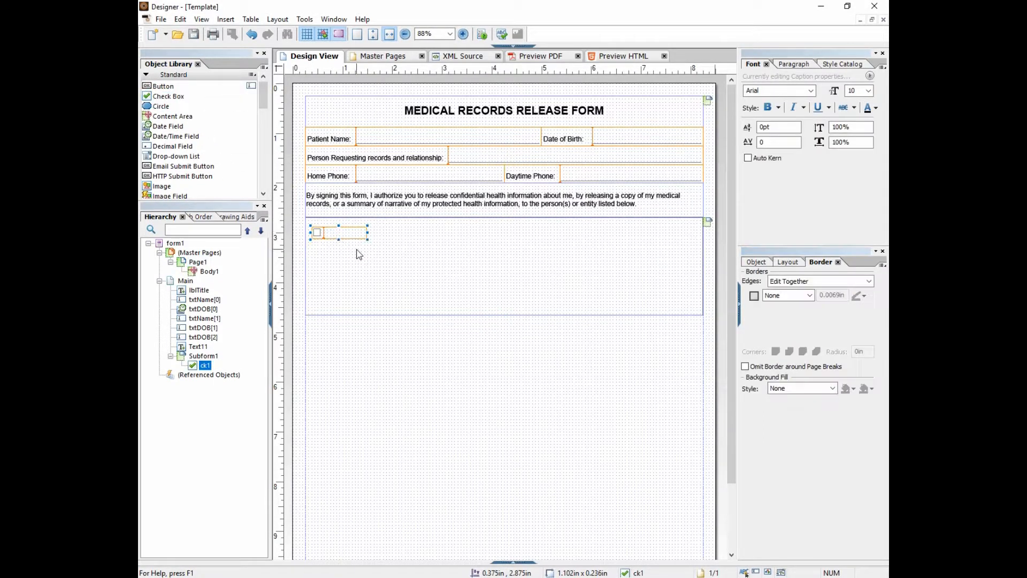
pyautogui.click(784, 262)
pyautogui.click(791, 429)
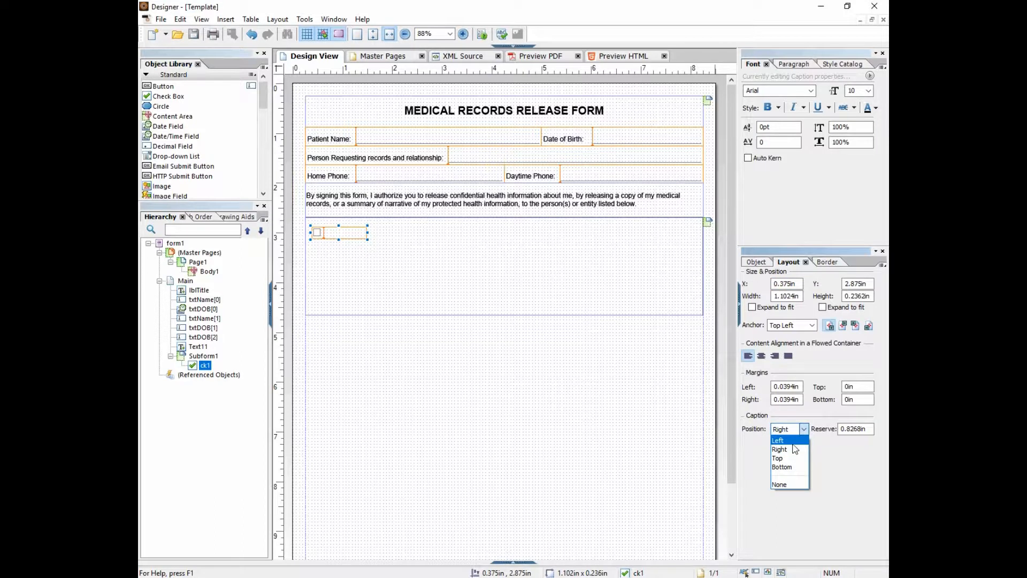
pyautogui.click(785, 440)
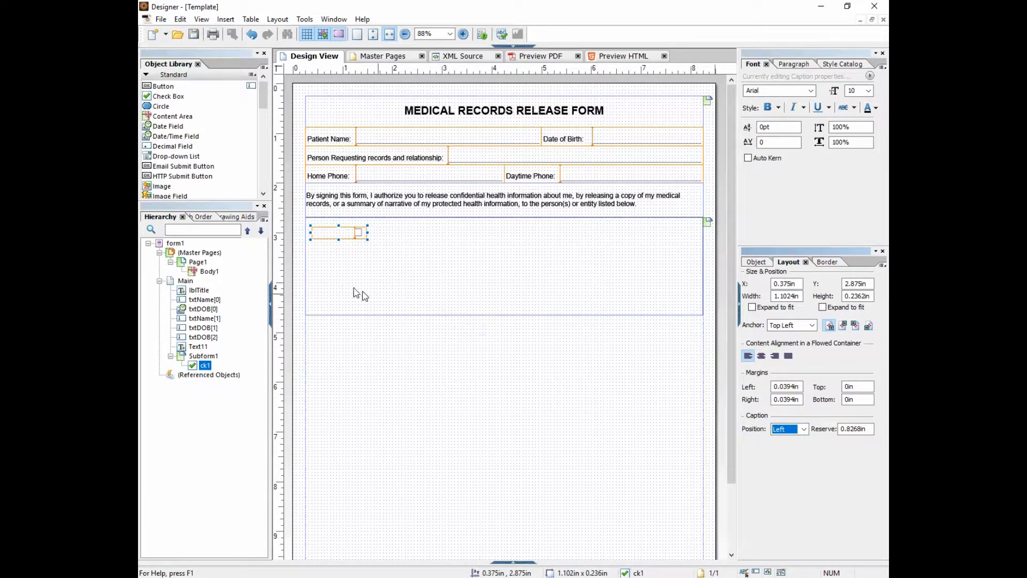
# Caption the check box "HIV/AIDS: I DO" in bold, widened to about 1.563 in and moved to the subform's upper edge
pyautogui.click(754, 261)
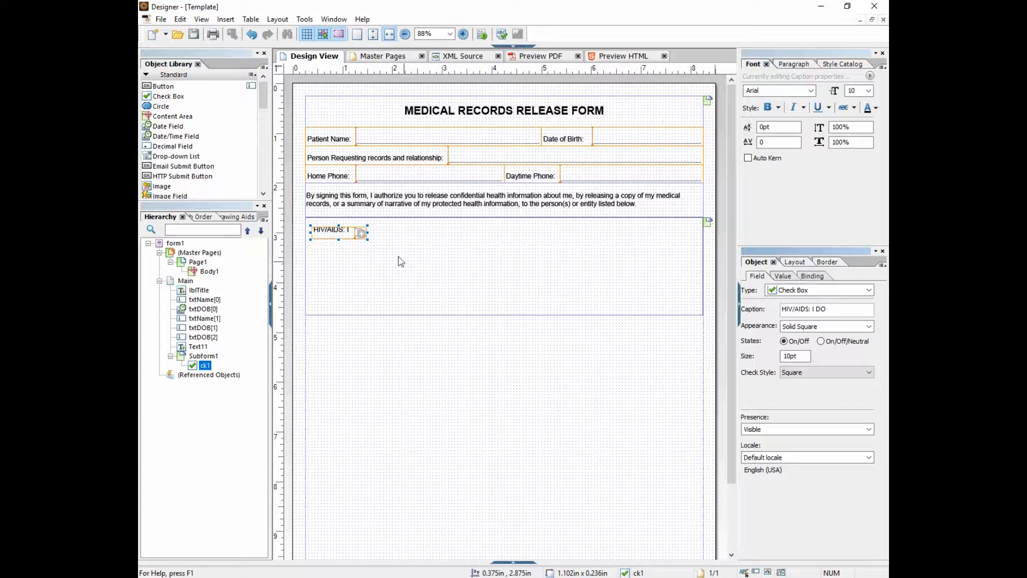
pyautogui.moveTo(366, 232); pyautogui.dragTo(391, 232)
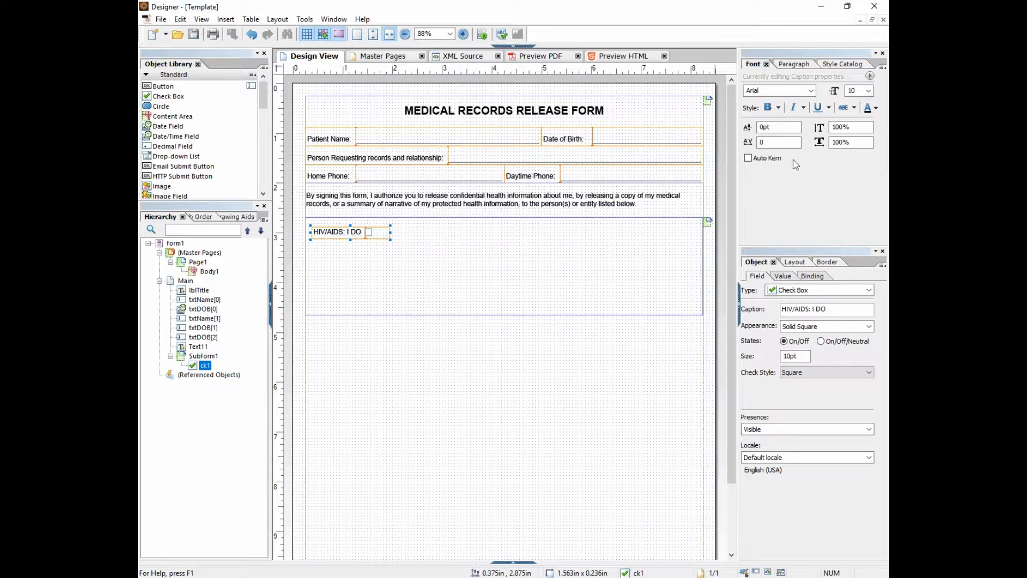
pyautogui.click(768, 107)
pyautogui.moveTo(353, 236); pyautogui.dragTo(357, 226)
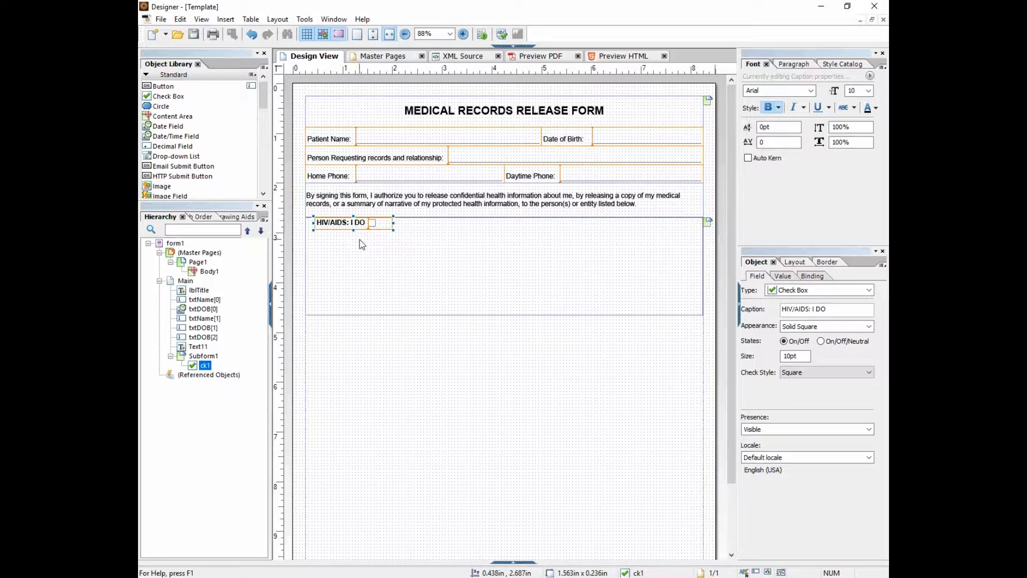
# Set the HIV/AIDS check box's check style to Default
pyautogui.click(813, 374)
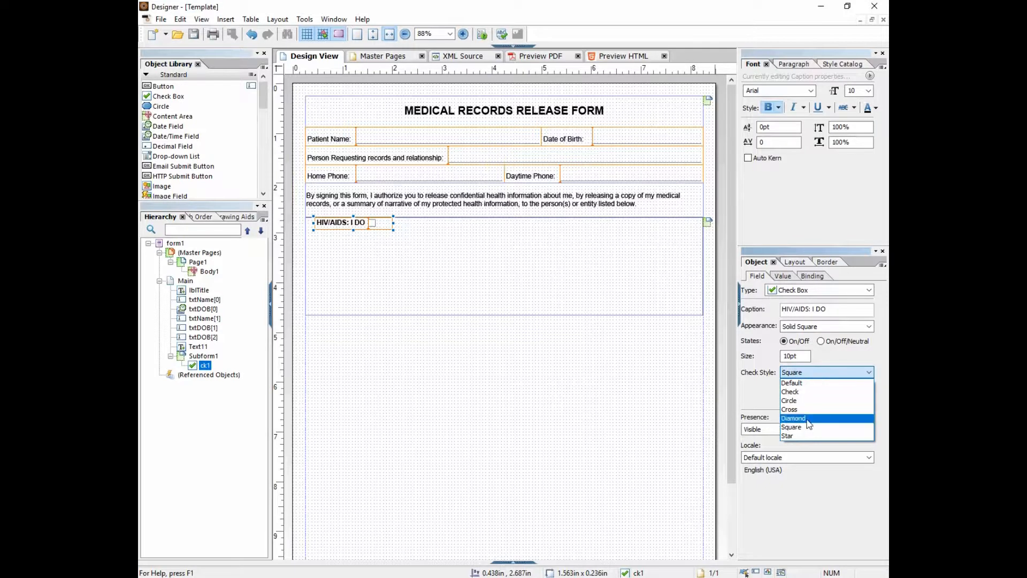
pyautogui.click(803, 383)
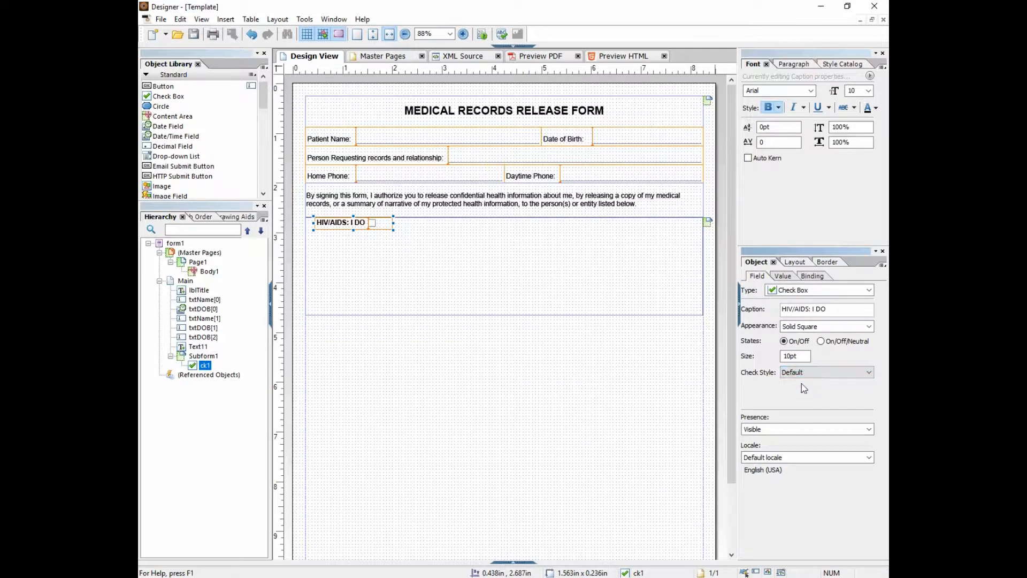
pyautogui.click(804, 374)
pyautogui.click(805, 329)
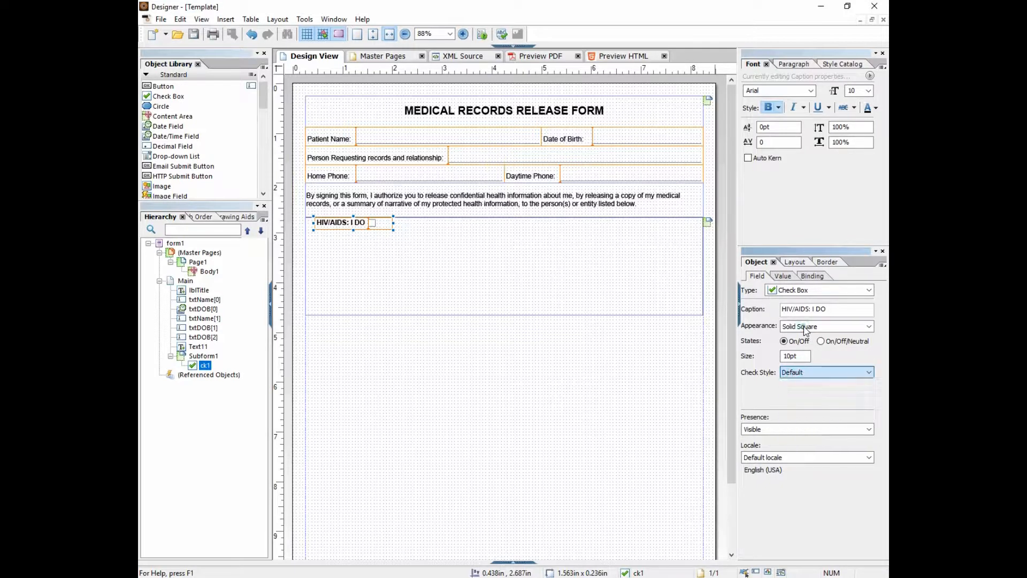
# Give the HIV/AIDS check box a custom appearance with only a solid bottom edge and no other borders
pyautogui.click(805, 328)
pyautogui.click(807, 392)
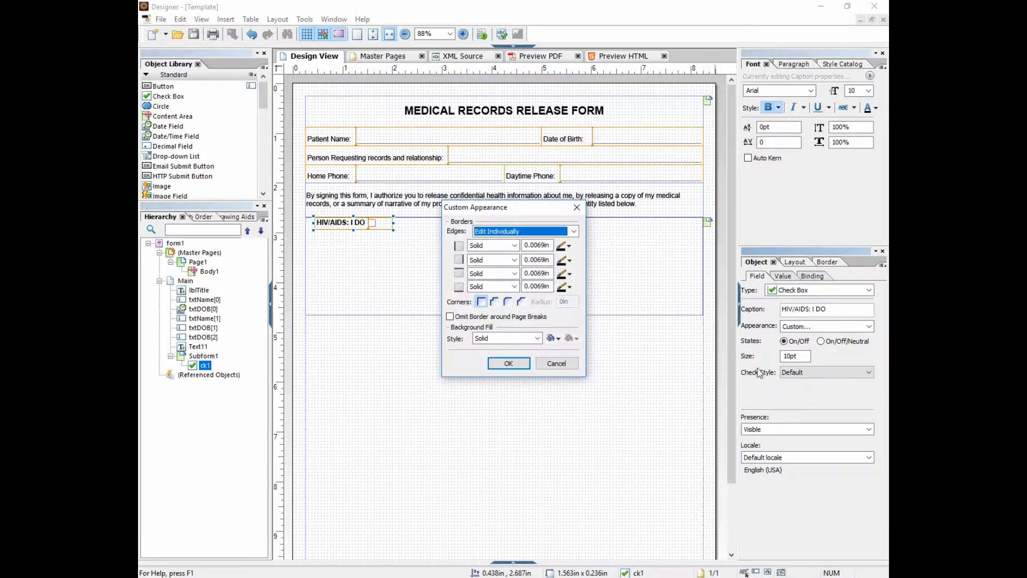
pyautogui.click(530, 231)
pyautogui.click(530, 242)
pyautogui.click(515, 246)
pyautogui.click(507, 256)
pyautogui.click(519, 231)
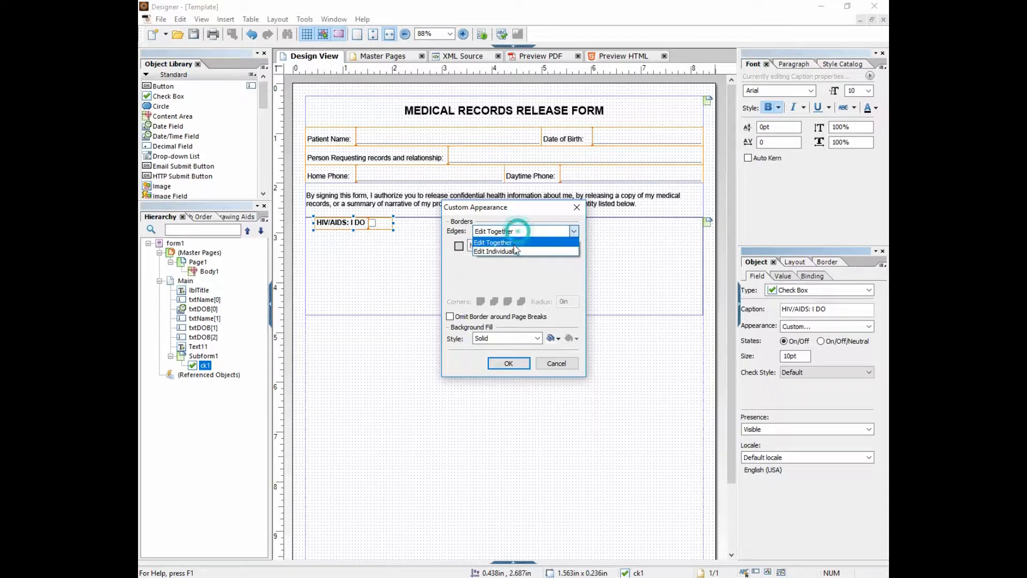
pyautogui.click(511, 251)
pyautogui.click(515, 286)
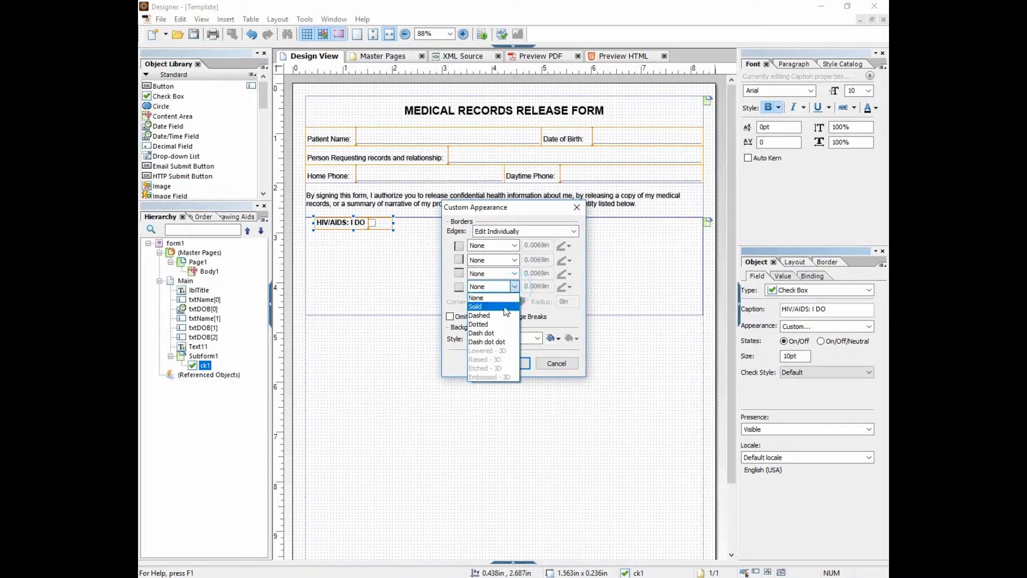
pyautogui.click(497, 306)
pyautogui.click(507, 364)
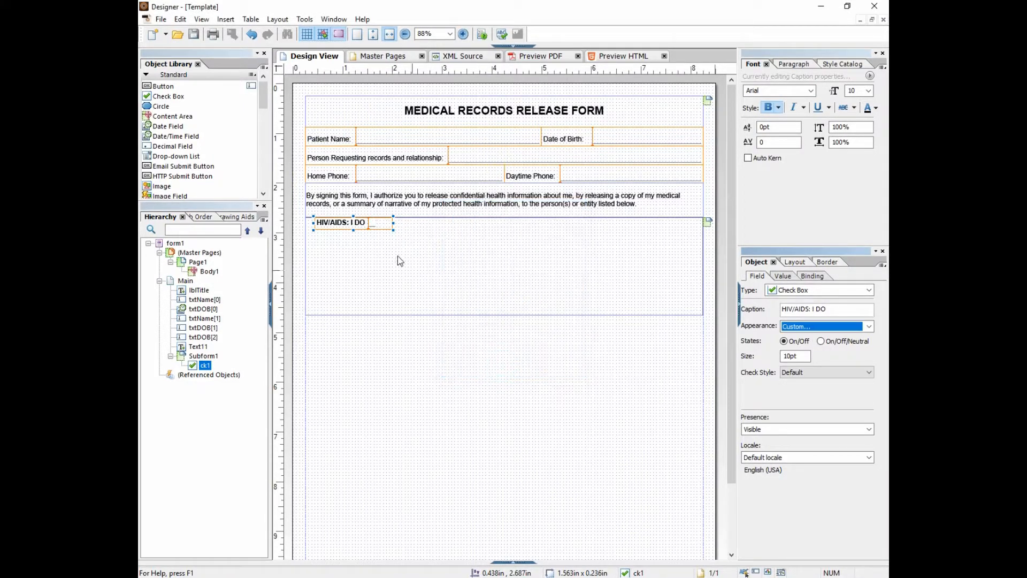
# Set the HIV/AIDS check box's size to 12 pt and narrow the whole field to about 1.375 in
pyautogui.doubleClick(796, 356)
pyautogui.write('12')
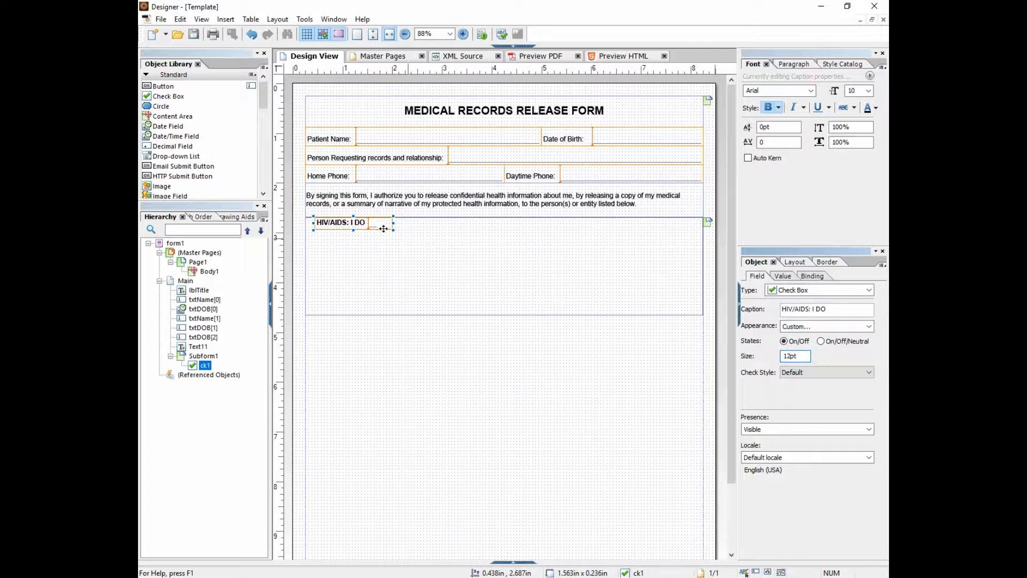
pyautogui.moveTo(393, 223); pyautogui.dragTo(384, 223)
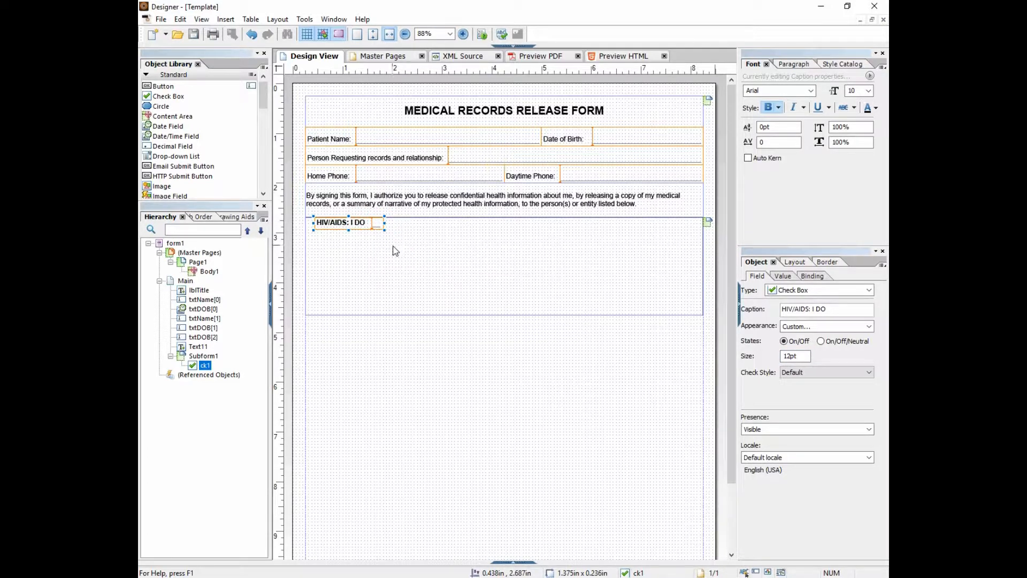
# Paste a copy of the HIV/AIDS check box and place it directly beside the original on the same row
pyautogui.hotkey('ctrl', 'v')
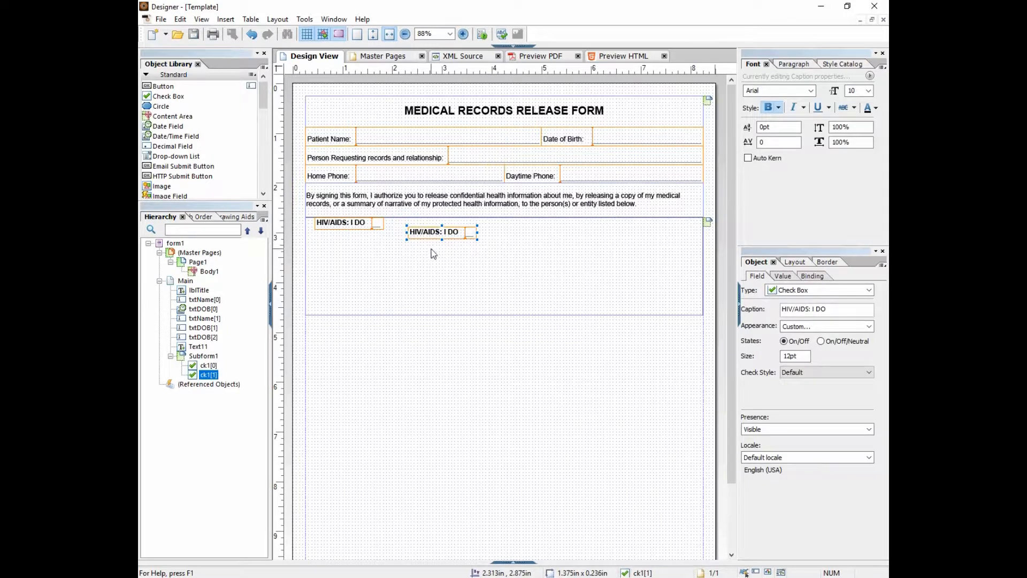
pyautogui.moveTo(432, 233); pyautogui.dragTo(349, 231)
pyautogui.click(347, 229)
pyautogui.click(417, 230)
pyautogui.moveTo(417, 230); pyautogui.dragTo(417, 227)
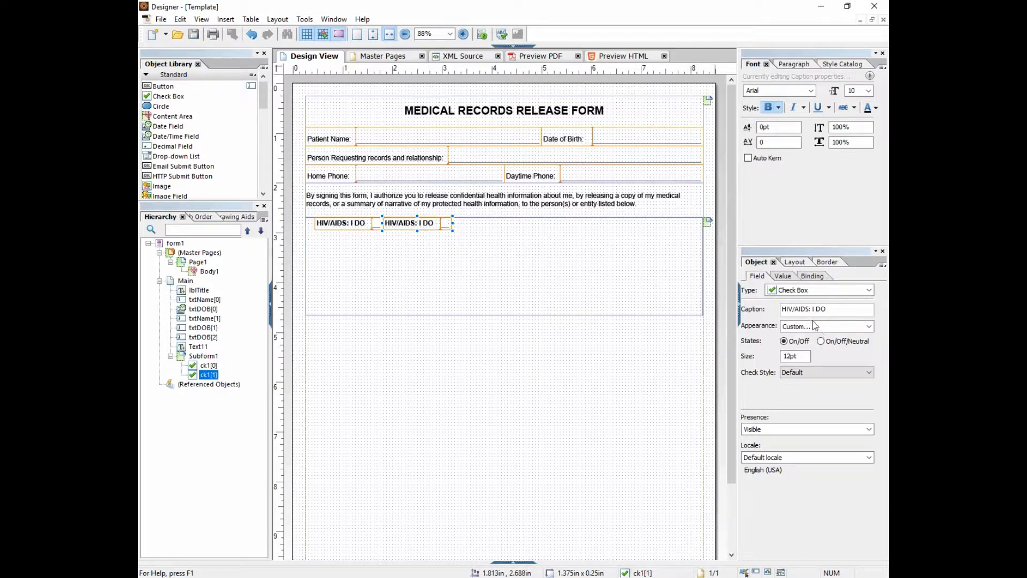
# Change the copied check box's caption to "DO NOT" and narrow the field to about 0.875 in
pyautogui.moveTo(817, 311); pyautogui.dragTo(739, 313)
pyautogui.press('Delete')
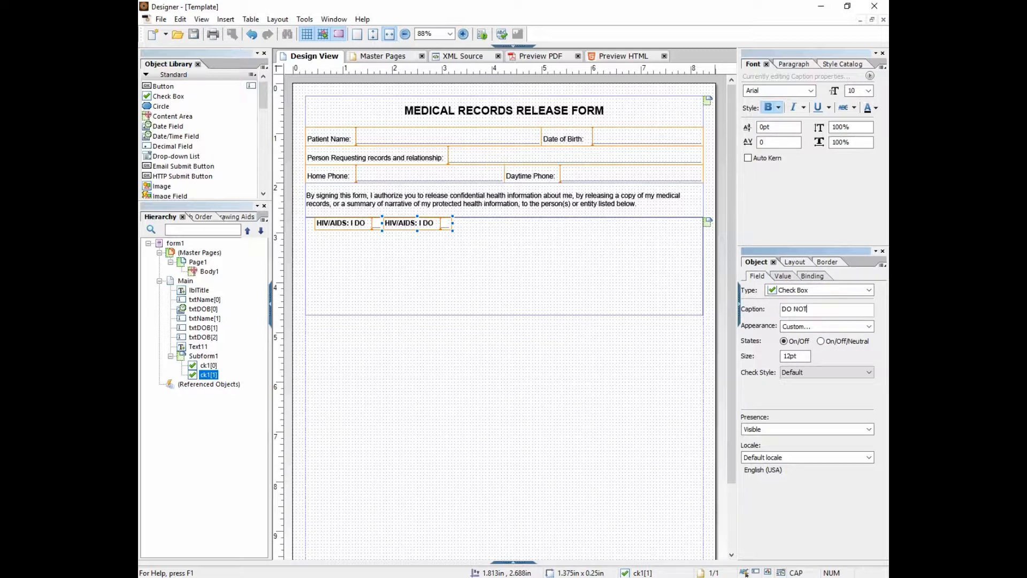
pyautogui.press('Return')
pyautogui.moveTo(453, 223); pyautogui.dragTo(428, 225)
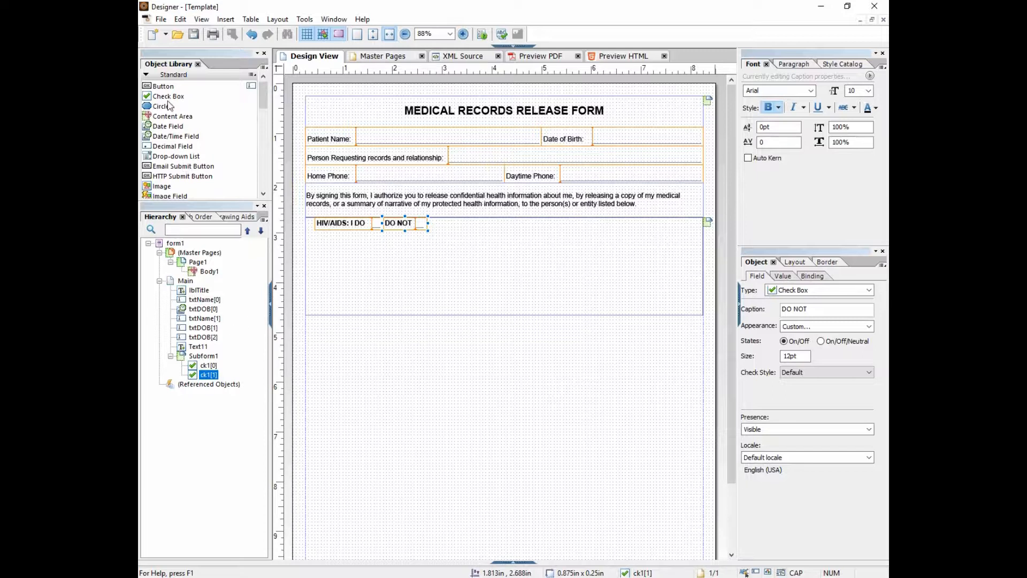
# Add a text object about 5.562 in wide beside the DO NOT check box, reaching the subform's far edge
pyautogui.click(265, 156)
pyautogui.moveTo(262, 121); pyautogui.dragTo(265, 154)
pyautogui.moveTo(159, 148); pyautogui.dragTo(704, 223)
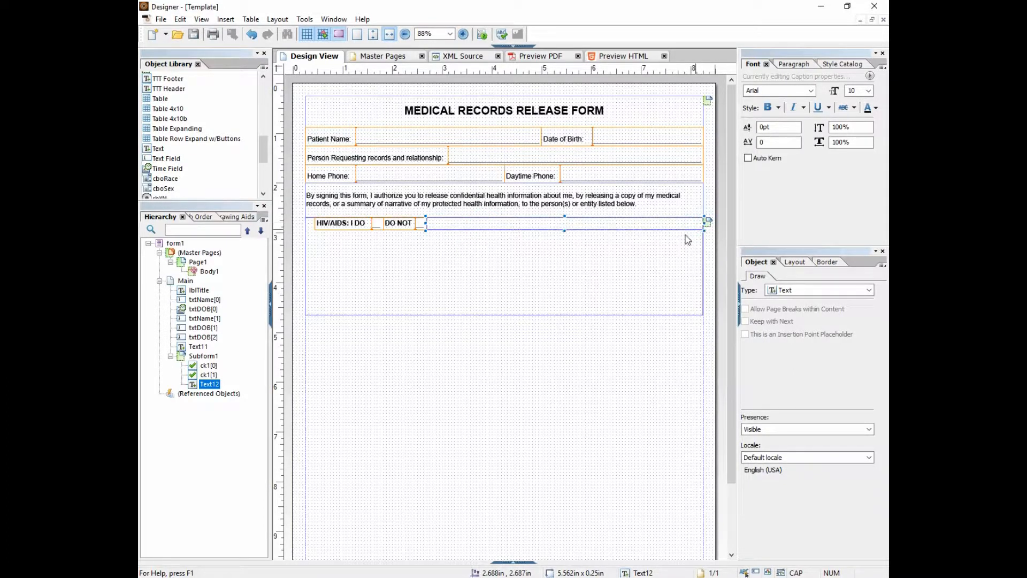
# Enter "consent to the release of any positive or negative test results for AIDS or HIV infection," in the text object and align it vertically to the middle
pyautogui.doubleClick(462, 225)
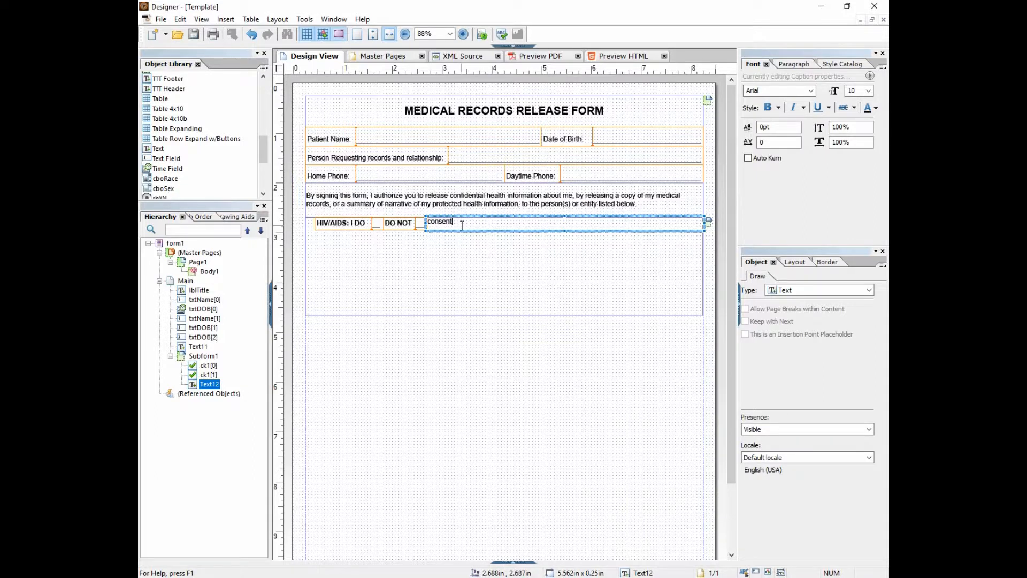
pyautogui.write('to the release ofa')
pyautogui.press('BackSpace')
pyautogui.write('any positive or negative test')
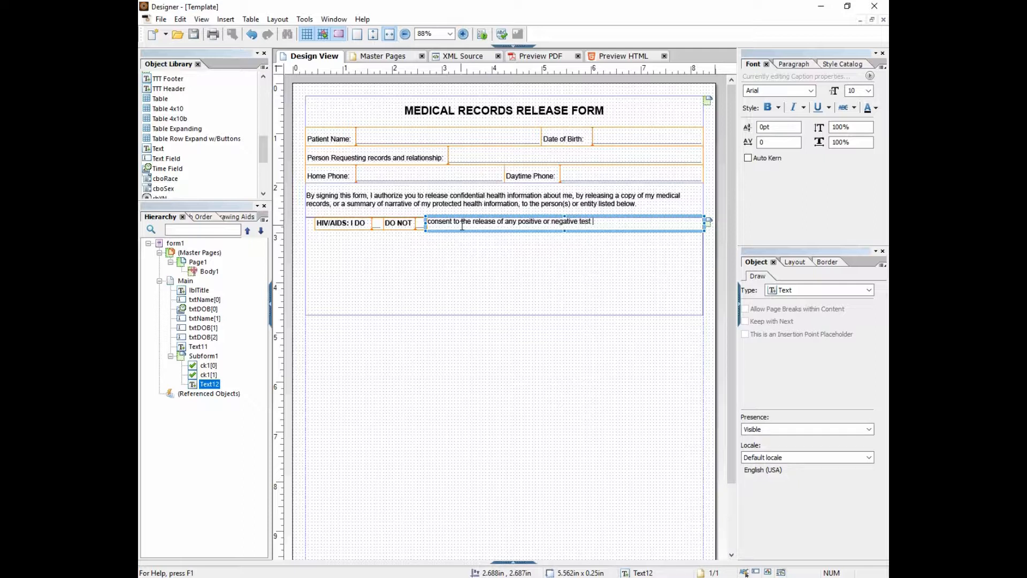
pyautogui.write(' results for AIDS or HIV infe')
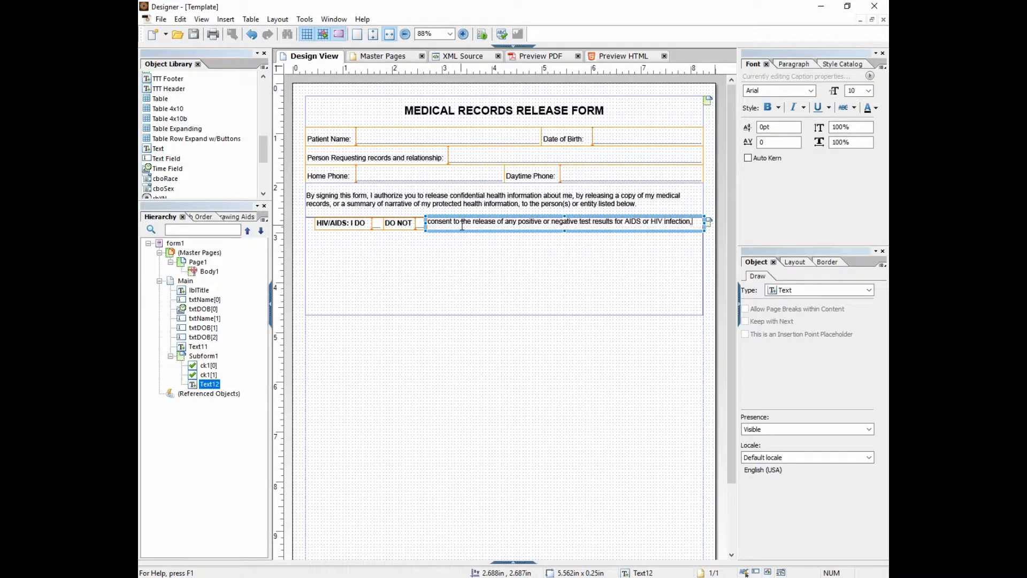
pyautogui.write('ction,')
pyautogui.click(793, 64)
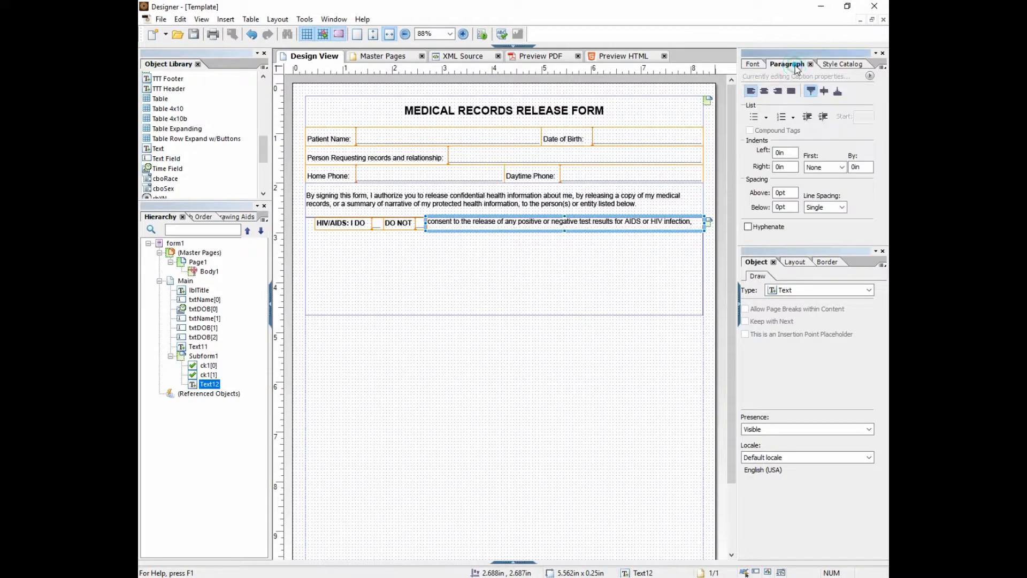
pyautogui.click(824, 91)
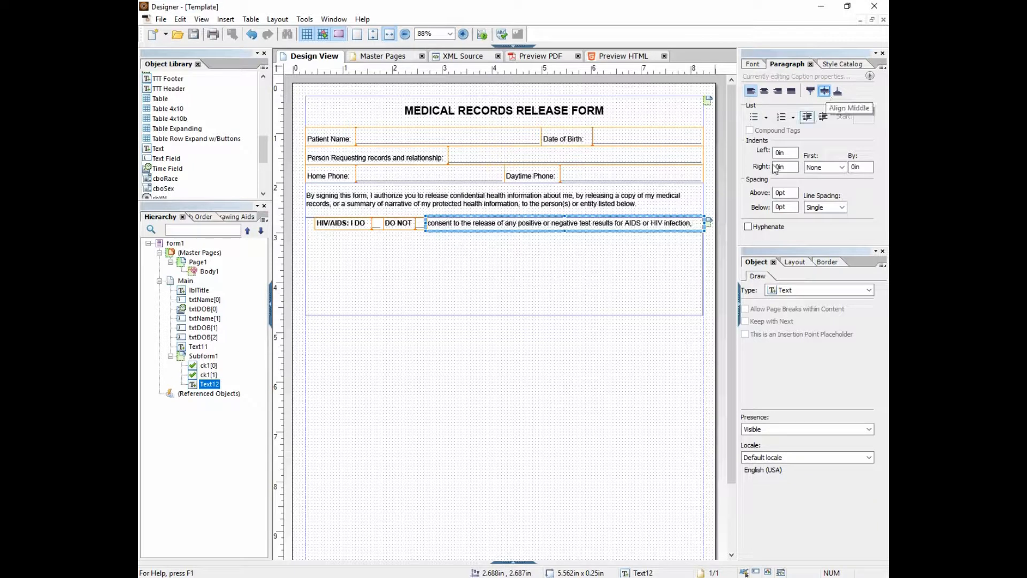
# Rename the HIV/AIDS check box to ckDO and the DO NOT check box to ckDONot
pyautogui.click(206, 366)
pyautogui.click(208, 366)
pyautogui.moveTo(208, 367); pyautogui.dragTo(231, 370)
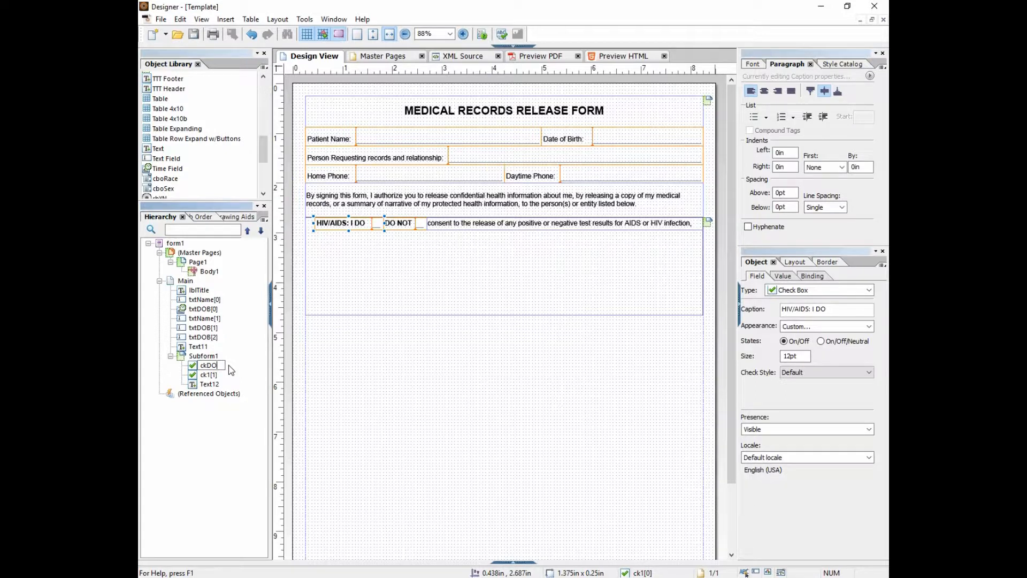
pyautogui.click(211, 375)
pyautogui.click(209, 374)
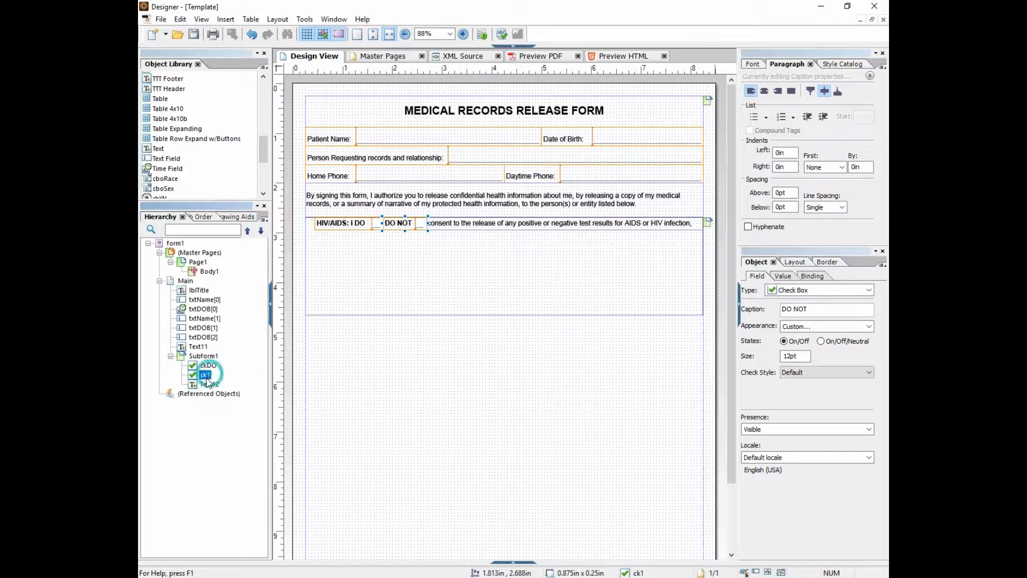
pyautogui.moveTo(207, 376); pyautogui.dragTo(223, 377)
pyautogui.write('DO')
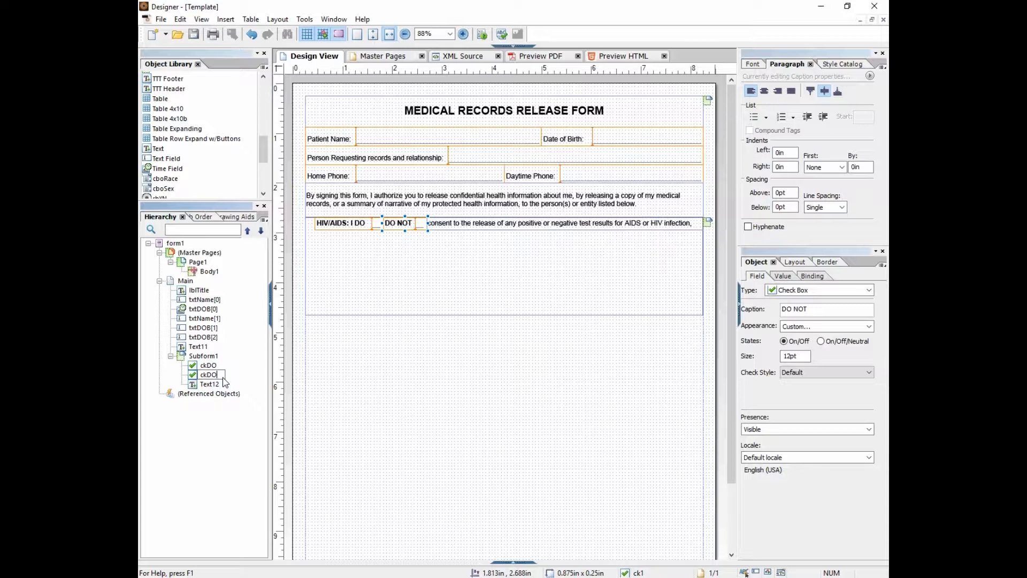
pyautogui.write('Not')
# Rename the consent text object beside the check boxes to lblAIDS1
pyautogui.click(216, 384)
pyautogui.click(208, 385)
pyautogui.write('lbl')
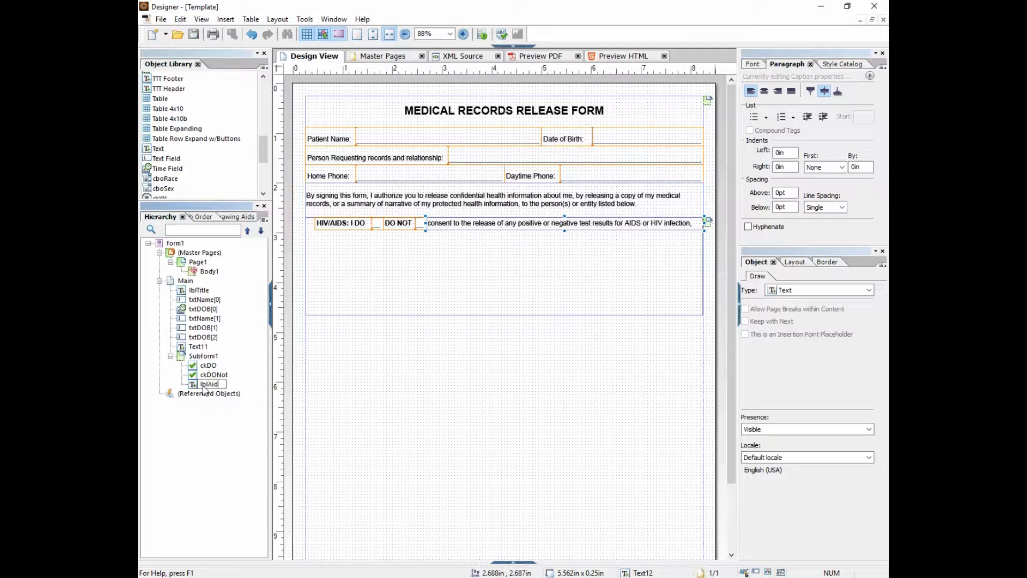
pyautogui.write('AIDS1')
pyautogui.press('Return')
# Add a middle-aligned text object below the check box row and widen it to about 7.812 in
pyautogui.moveTo(159, 151); pyautogui.dragTo(348, 249)
pyautogui.click(824, 91)
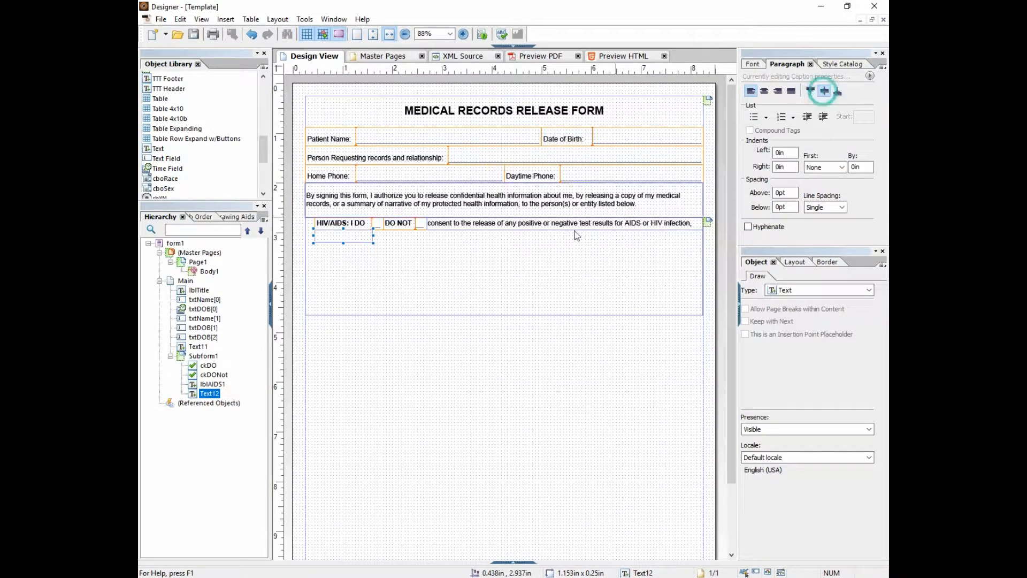
pyautogui.moveTo(696, 242); pyautogui.dragTo(704, 243)
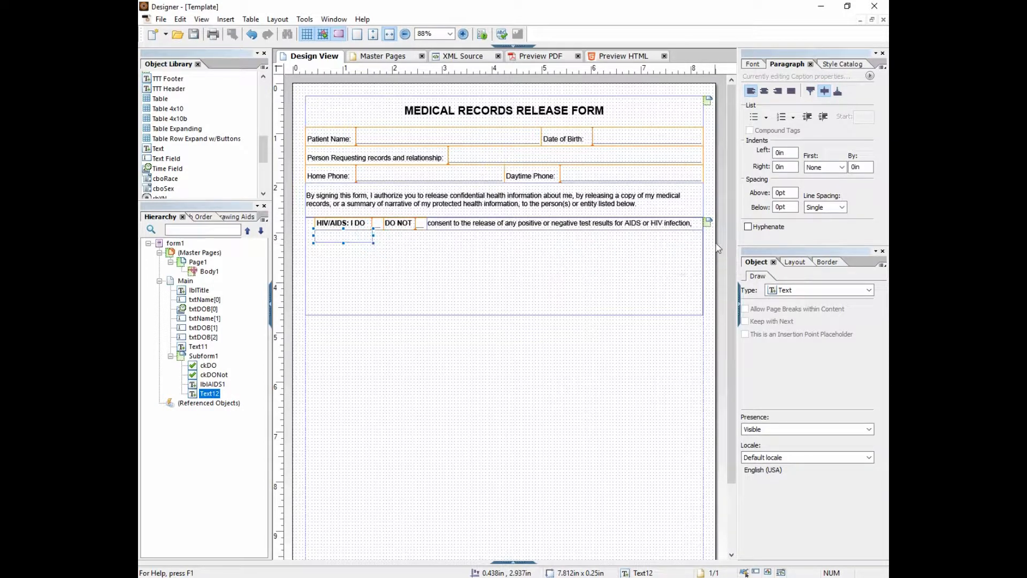
# Enter "antibodies to AIDS or infection with any other causative agen of AIDS with the rest of my medical records." in the new text object
pyautogui.doubleClick(339, 237)
pyautogui.write('a')
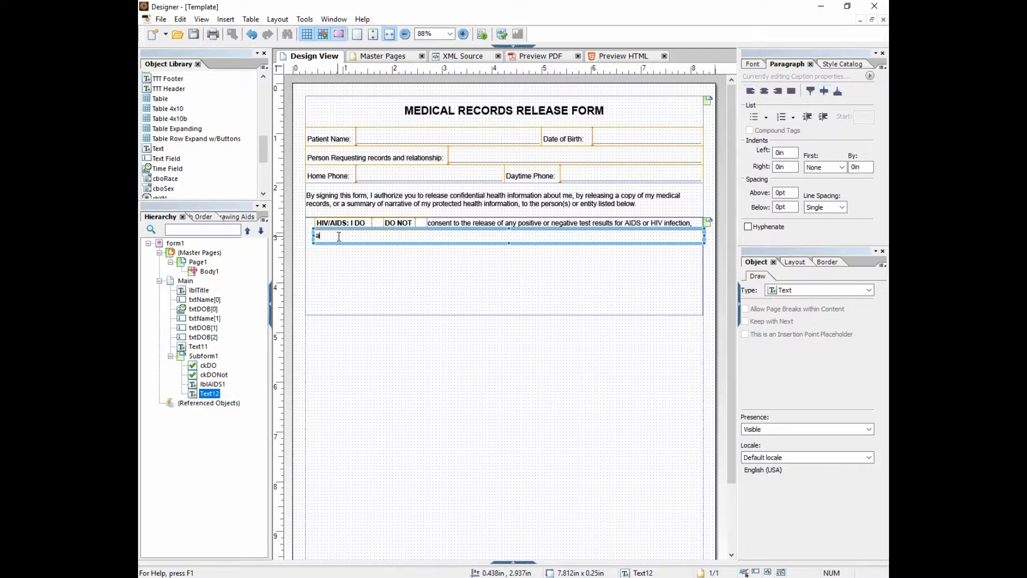
pyautogui.write('ntibodies to AIDS or infection with any of ')
pyautogui.write('her causati')
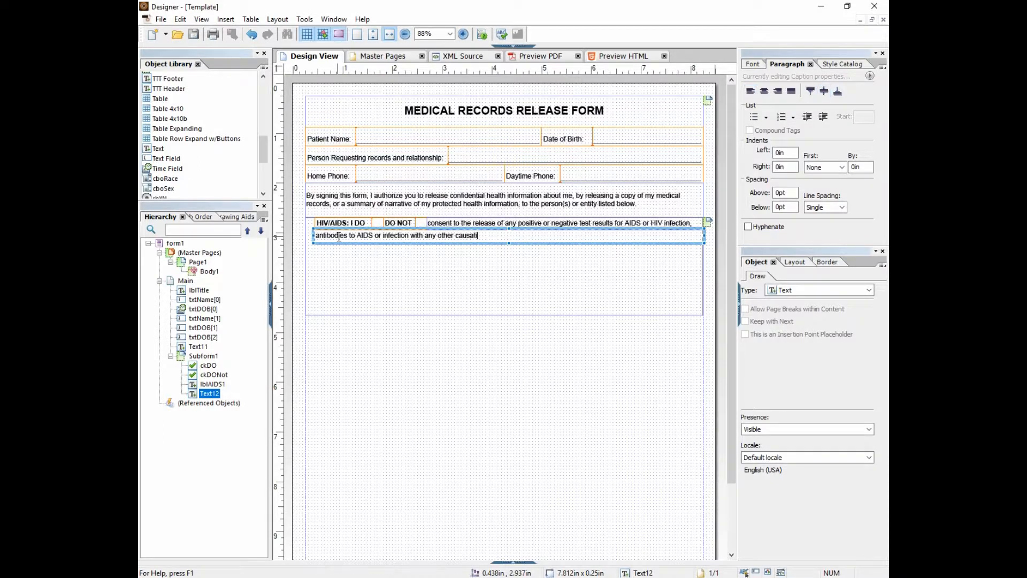
pyautogui.write('ve agen of AI')
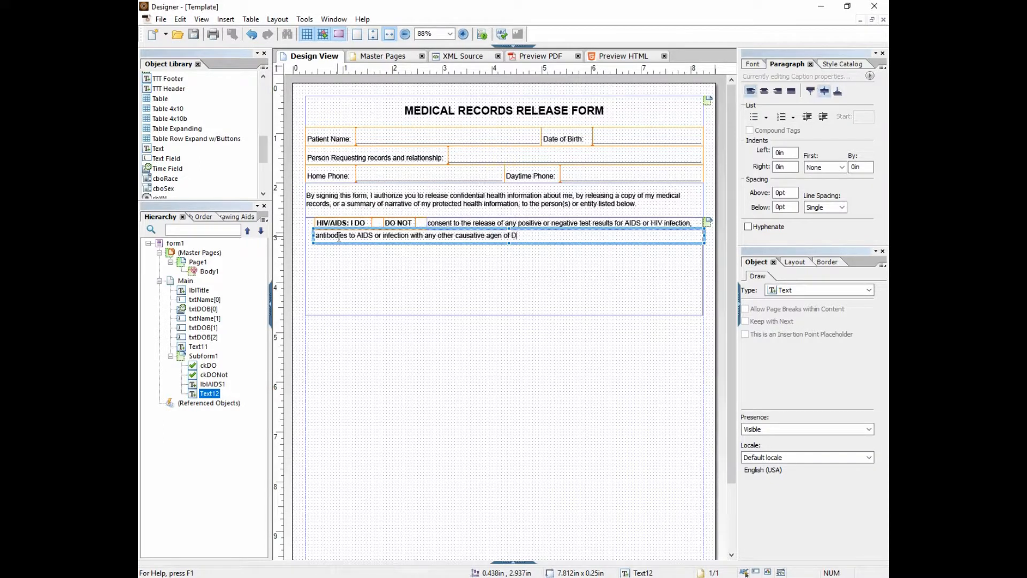
pyautogui.write('DS with the r')
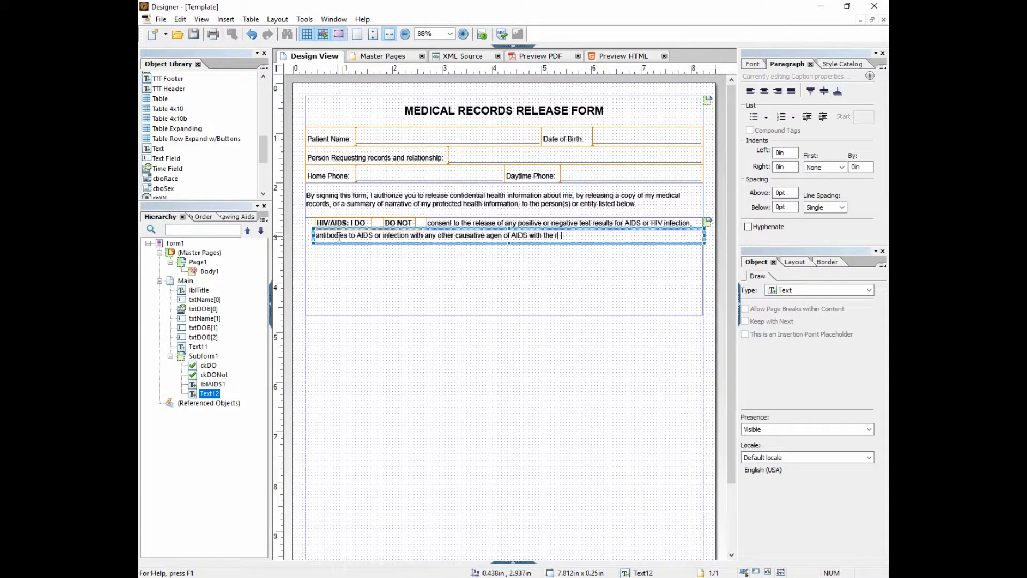
pyautogui.write('est of my medical records')
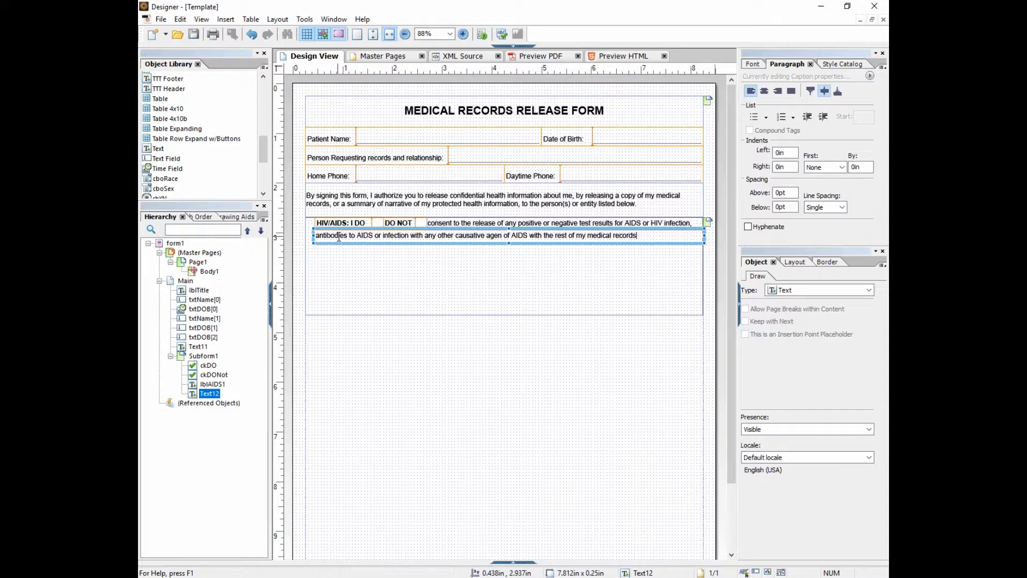
pyautogui.write('.')
pyautogui.click(354, 249)
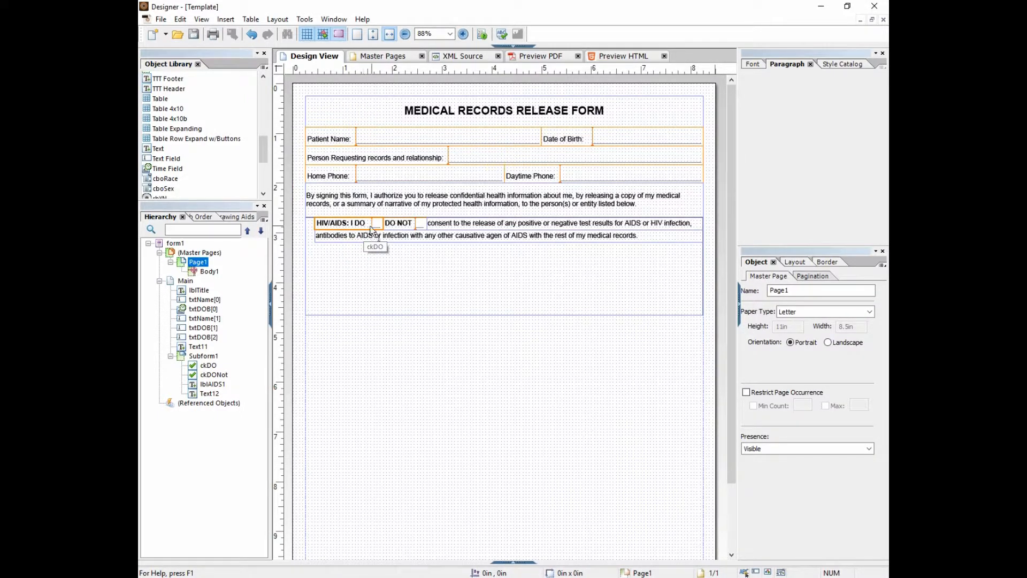
# Align the text of both check boxes and both consent text objects to the bottom
pyautogui.click(373, 230)
pyautogui.keyDown('shift'); pyautogui.click(401, 223); pyautogui.keyUp('shift')
pyautogui.keyDown('shift'); pyautogui.click(456, 228); pyautogui.keyUp('shift')
pyautogui.keyDown('shift'); pyautogui.click(456, 236); pyautogui.keyUp('shift')
pyautogui.click(838, 91)
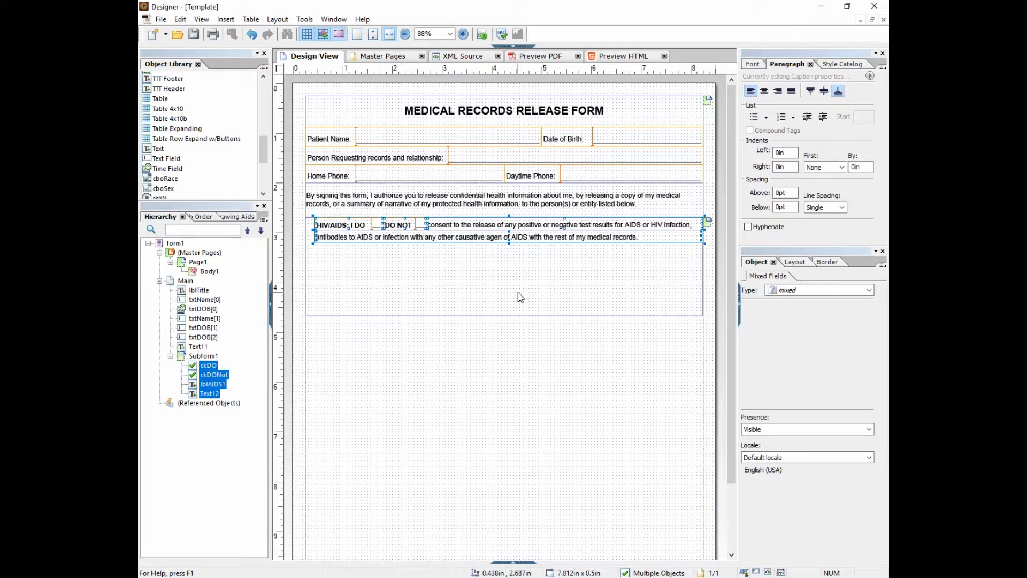
# Add a text field below the consent text, captioned "Initial:" with an Underlined appearance
pyautogui.moveTo(261, 163)
pyautogui.mouseDown()
pyautogui.moveTo(265, 97)
pyautogui.moveTo(262, 156)
pyautogui.mouseUp()
pyautogui.moveTo(168, 151); pyautogui.dragTo(363, 250)
pyautogui.click(791, 313)
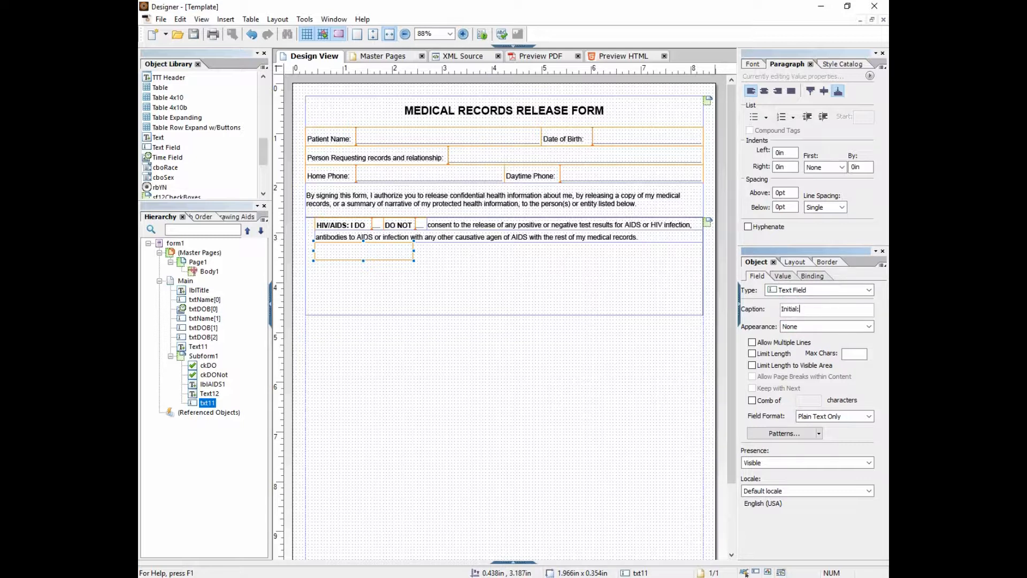
pyautogui.click(822, 327)
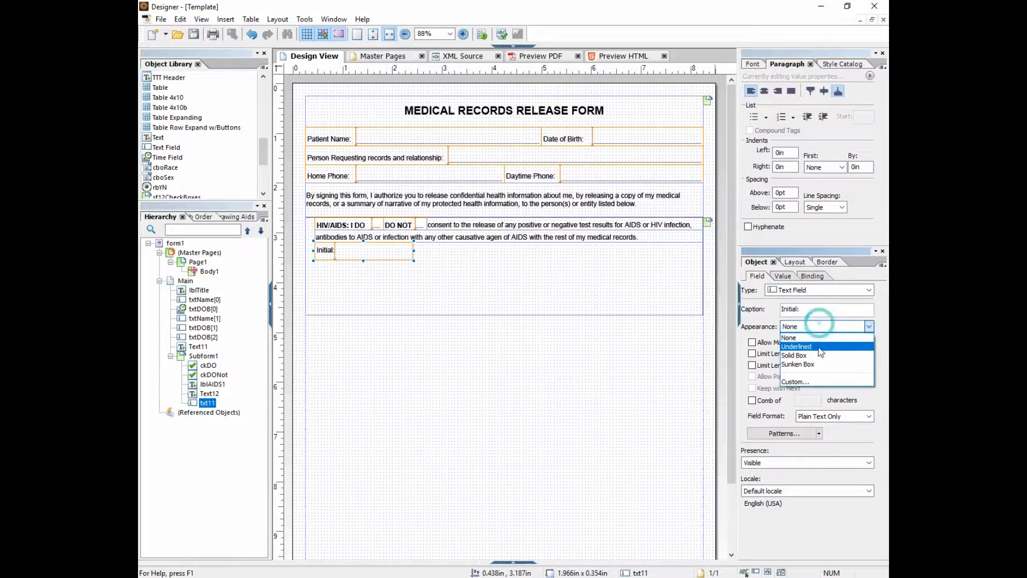
pyautogui.click(816, 335)
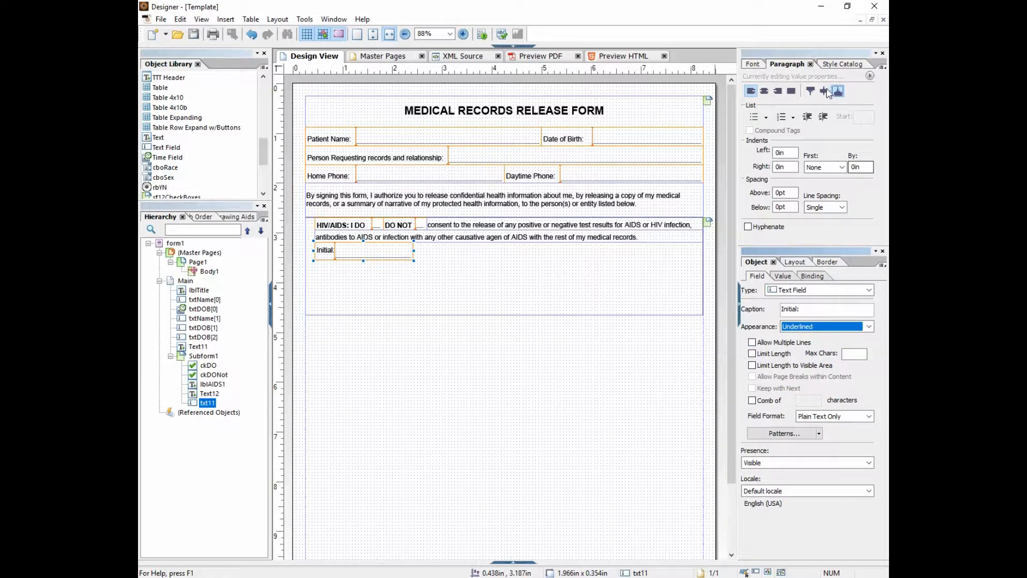
# Align both the caption and value of the Initial field to the bottom
pyautogui.click(435, 270)
pyautogui.click(385, 252)
pyautogui.click(870, 76)
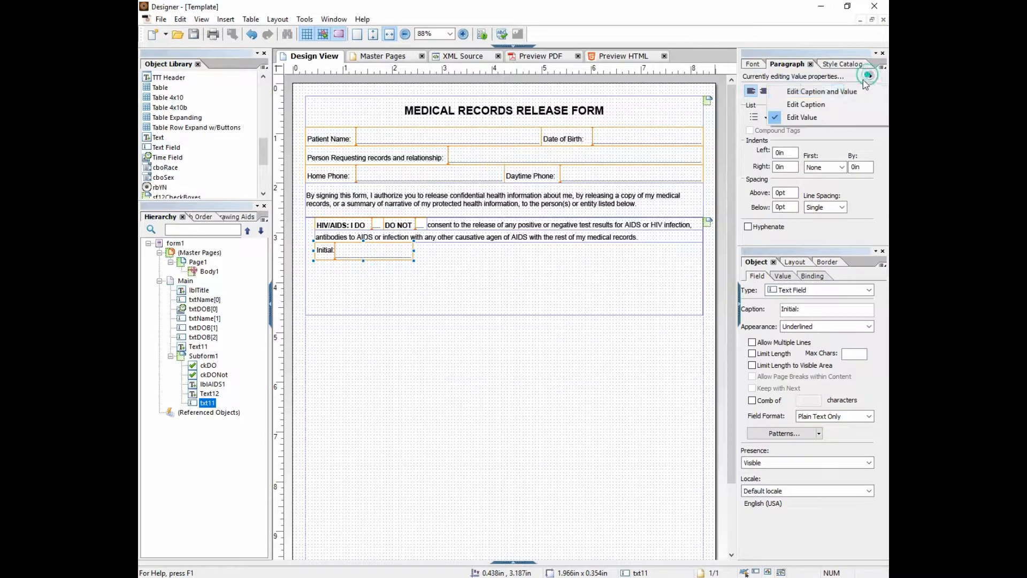
pyautogui.click(837, 91)
pyautogui.click(838, 92)
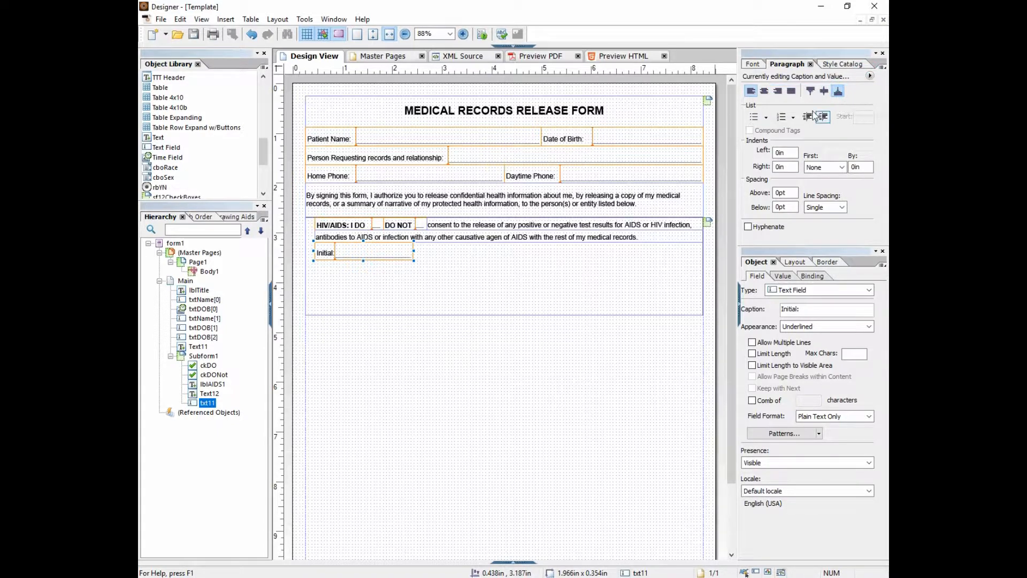
# Make only the Initial field's caption bold and narrow the field to about 1.375 in
pyautogui.click(870, 76)
pyautogui.click(826, 105)
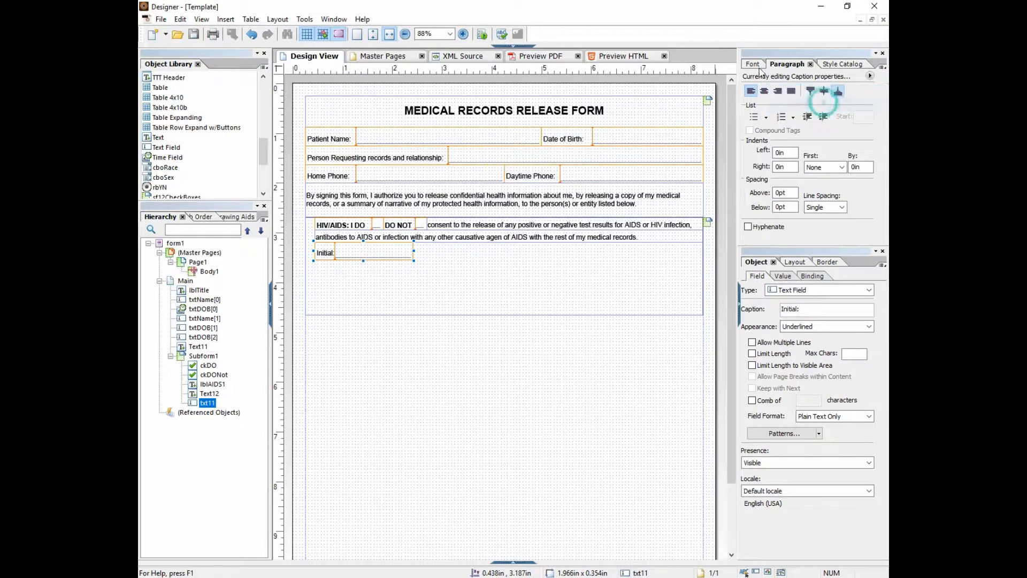
pyautogui.click(753, 64)
pyautogui.click(768, 108)
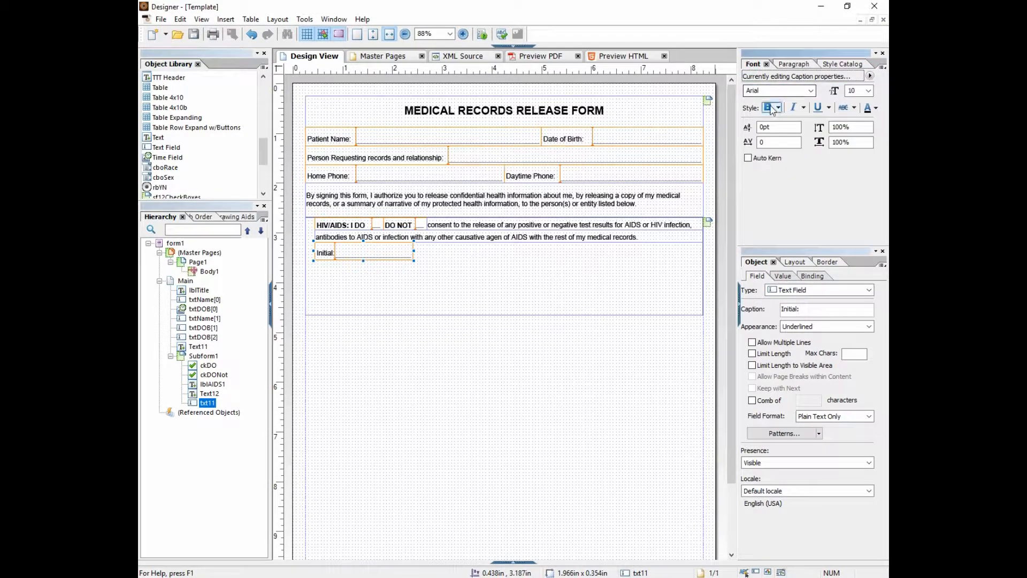
pyautogui.click(355, 250)
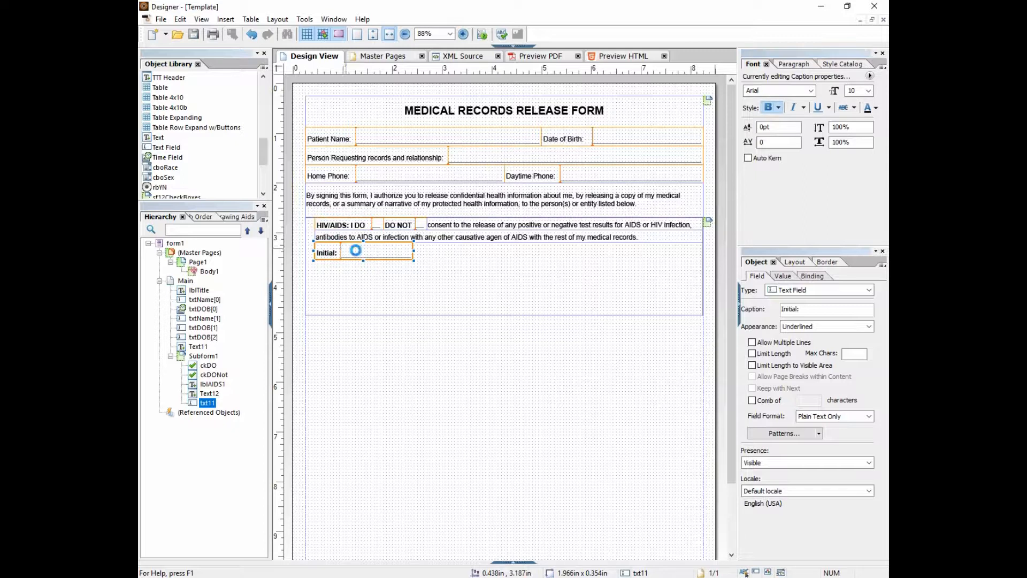
pyautogui.click(415, 251)
pyautogui.click(406, 250)
pyautogui.moveTo(413, 250); pyautogui.dragTo(385, 249)
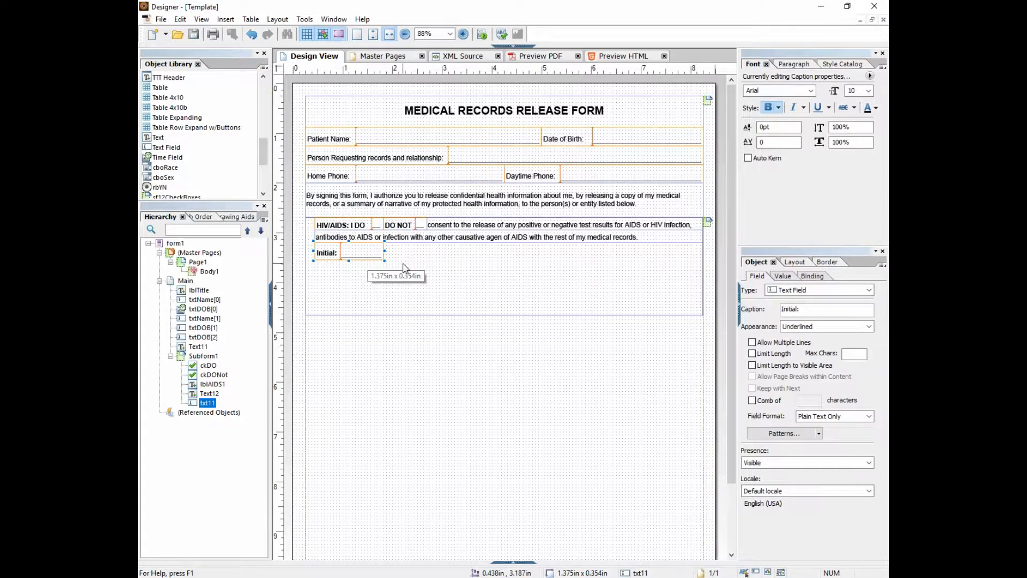
# Copy the Date of Birth field into the consent subform and place it beside the Initial field
pyautogui.click(603, 143)
pyautogui.hotkey('ctrl', 'c')
pyautogui.click(447, 252)
pyautogui.hotkey('ctrl', 'v')
pyautogui.moveTo(520, 266); pyautogui.dragTo(460, 255)
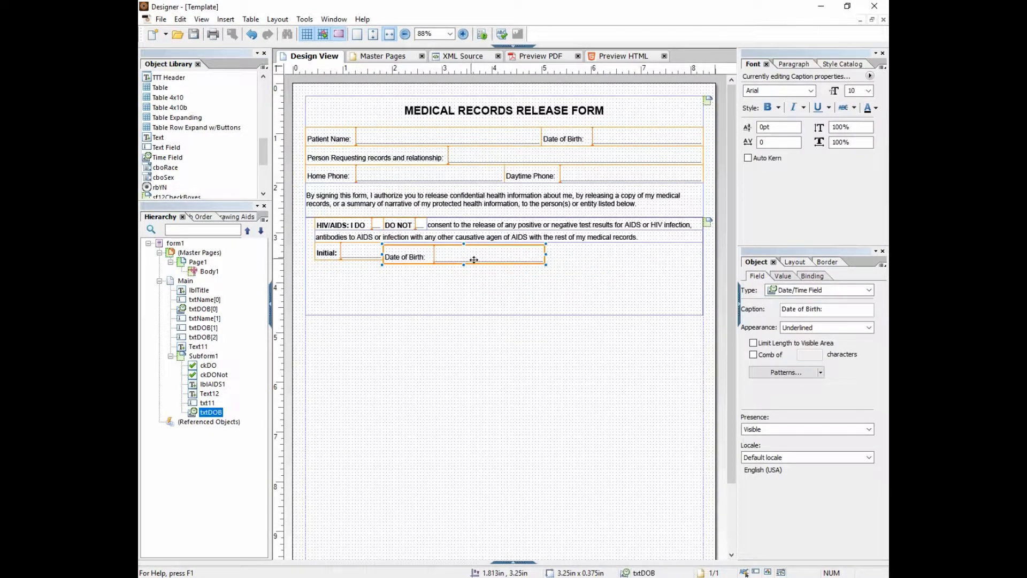
# Change the copied date field's caption to "Date:" and rename the field txtDate
pyautogui.moveTo(797, 311); pyautogui.dragTo(821, 316)
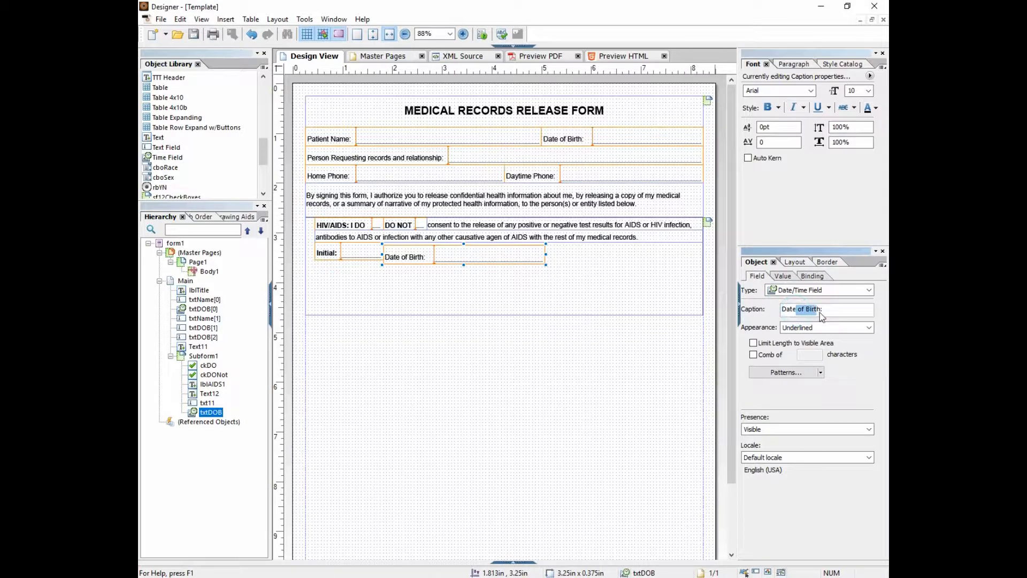
pyautogui.press('BackSpace')
pyautogui.click(211, 413)
pyautogui.moveTo(212, 412); pyautogui.dragTo(229, 415)
pyautogui.write('ate')
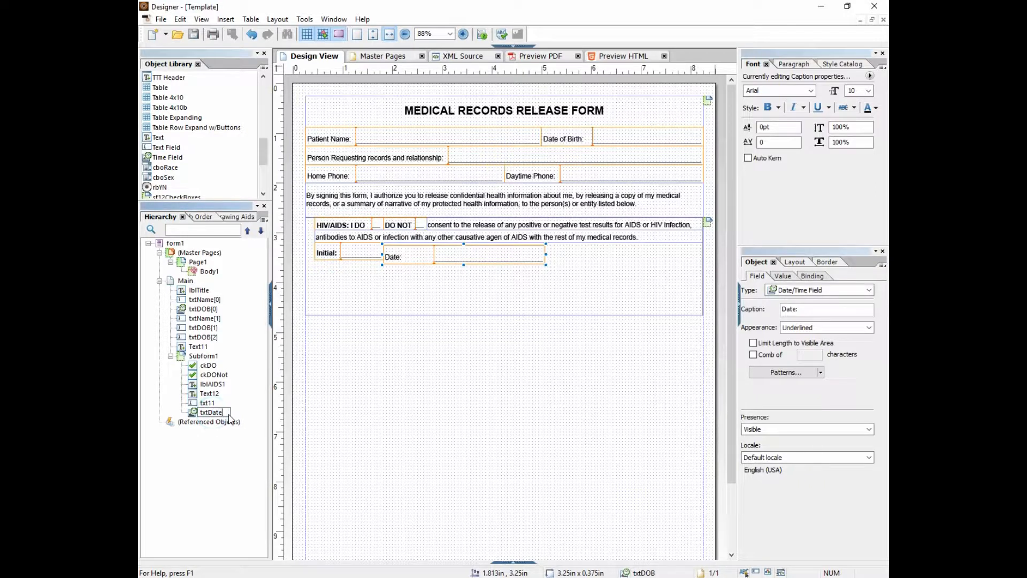
# Rename the second HIV/AIDS text object lblAIDS2 and the Initial field txtInitial
pyautogui.click(208, 394)
pyautogui.click(208, 395)
pyautogui.write('lblAIDS2')
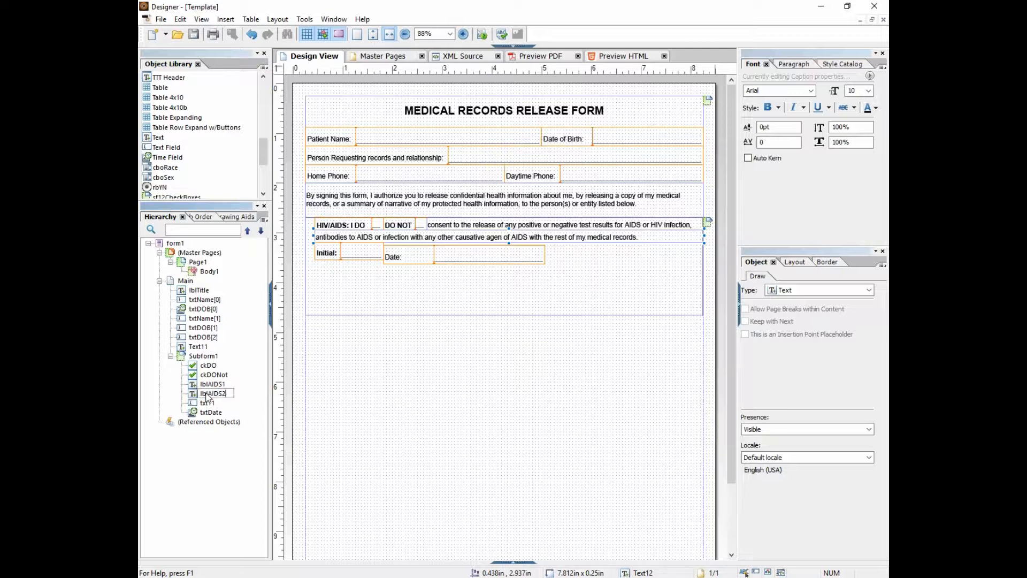
pyautogui.click(211, 404)
pyautogui.click(210, 404)
pyautogui.write('txtInitial')
pyautogui.press('Return')
# Move the Initial and Date fields up together, tighten the Date caption area, and resize the Date field to about 1.625 x 0.312 in
pyautogui.click(476, 255)
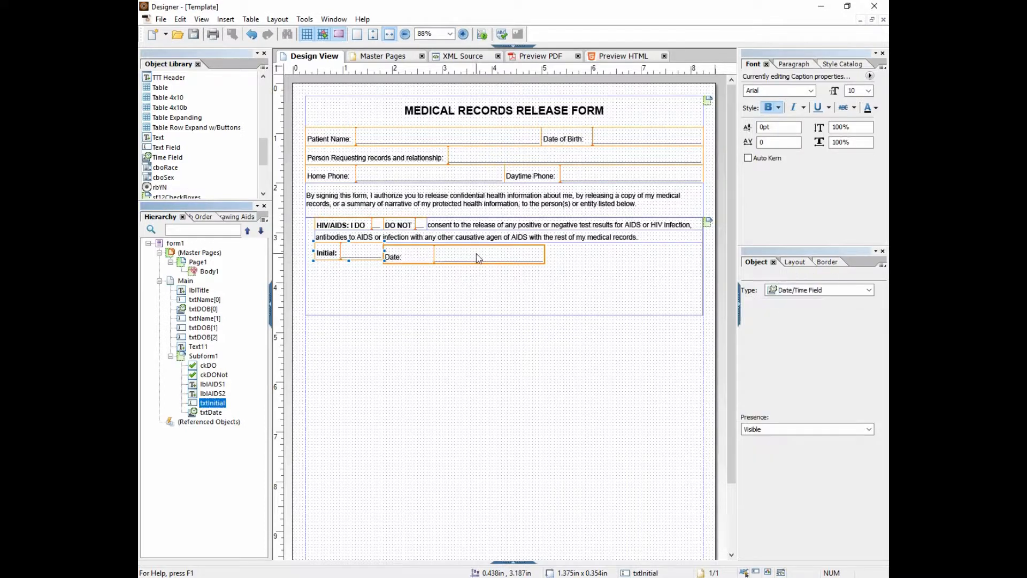
pyautogui.click(353, 256)
pyautogui.click(487, 256)
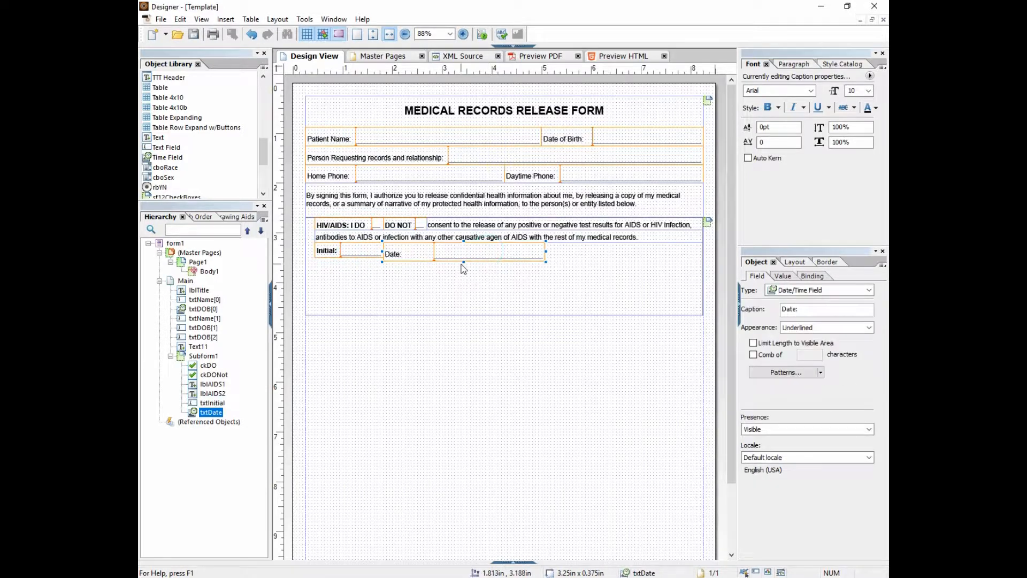
pyautogui.moveTo(463, 256); pyautogui.dragTo(441, 253)
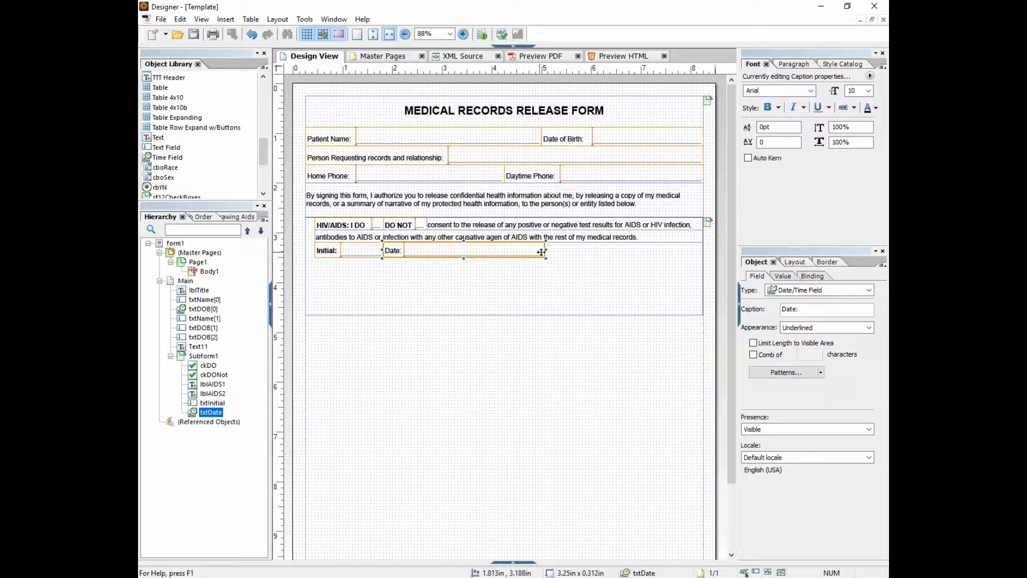
pyautogui.moveTo(545, 251); pyautogui.dragTo(468, 251)
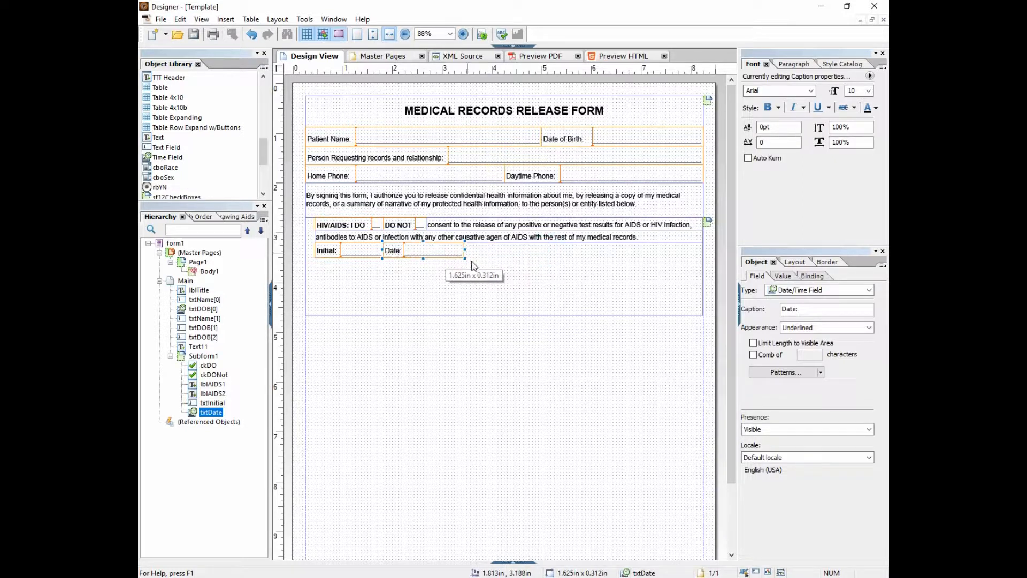
# Shorten the consent subform to about 0.938 in high and nudge all its contents down slightly
pyautogui.moveTo(503, 315); pyautogui.dragTo(504, 265)
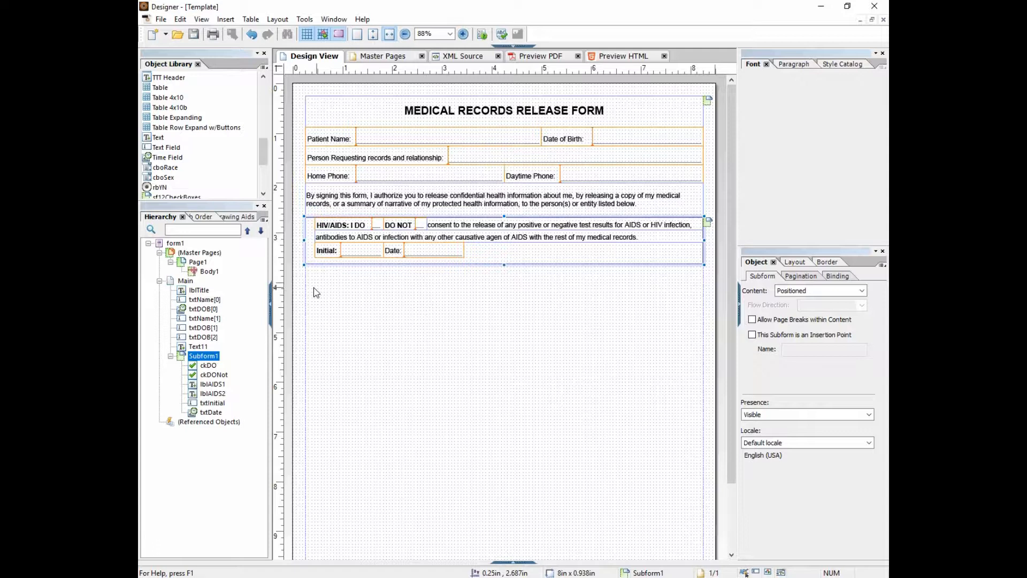
pyautogui.moveTo(297, 275); pyautogui.dragTo(314, 212)
pyautogui.press('Down')
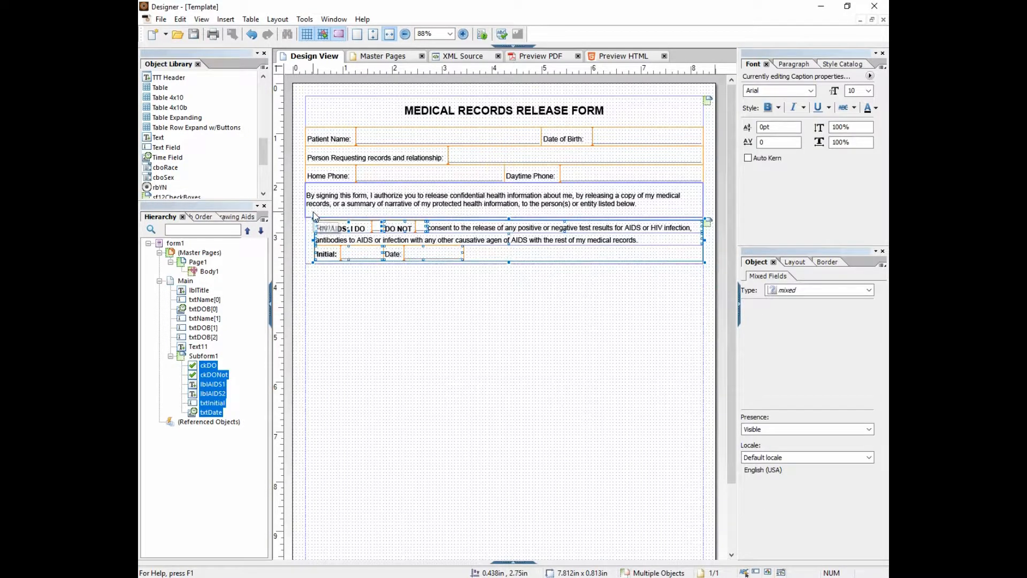
pyautogui.click(374, 291)
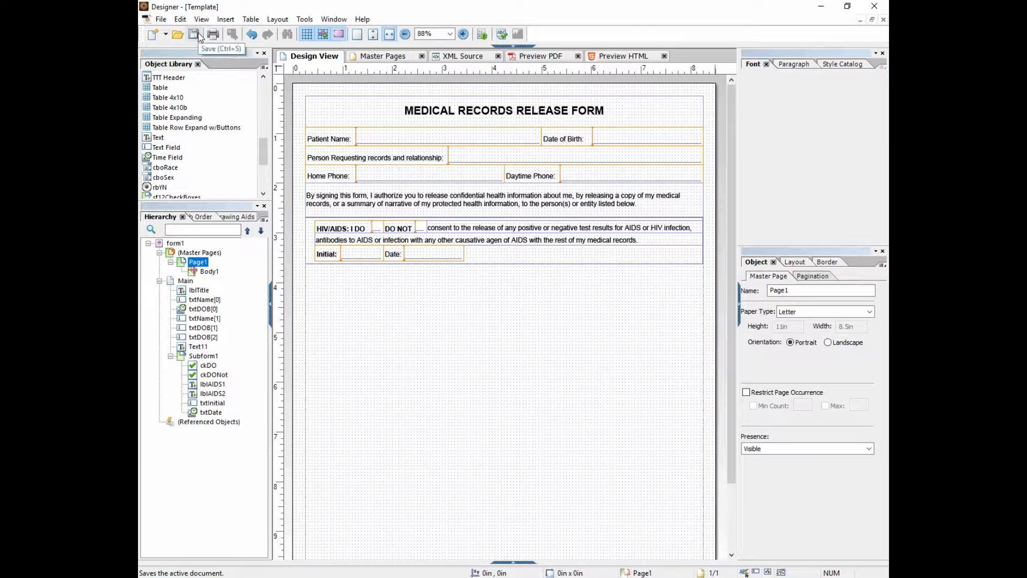
# Rename the consent subform sfAIDS and the authorization text txtParagraph
pyautogui.doubleClick(198, 357)
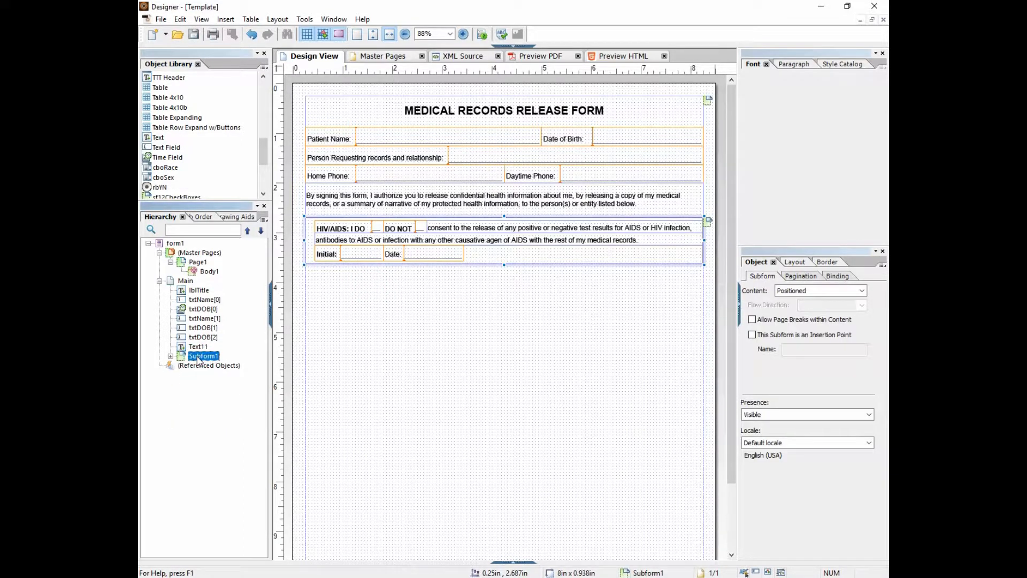
pyautogui.click(197, 356)
pyautogui.write('sfAIDS')
pyautogui.click(197, 347)
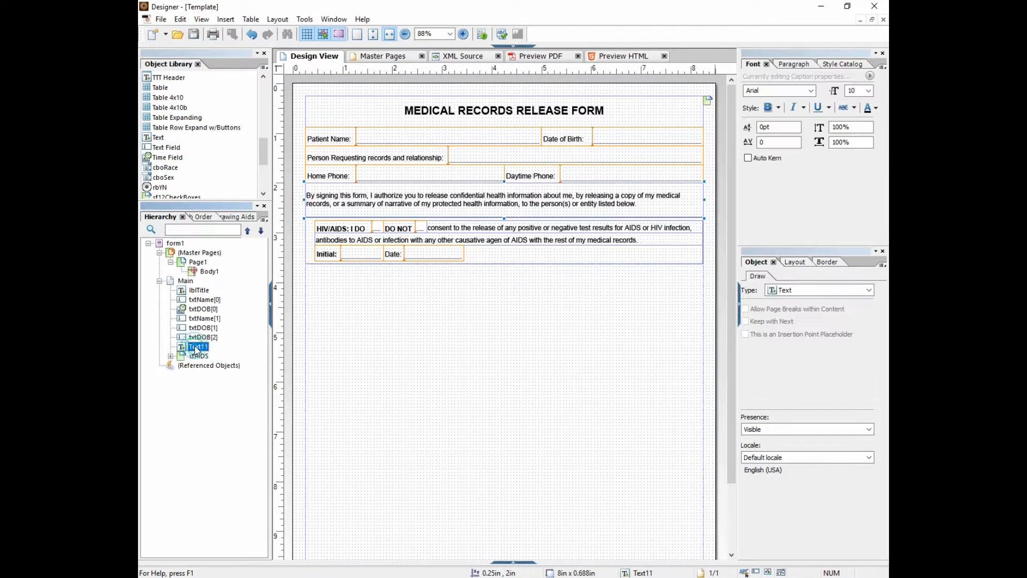
pyautogui.click(197, 347)
pyautogui.write('txtParagraph')
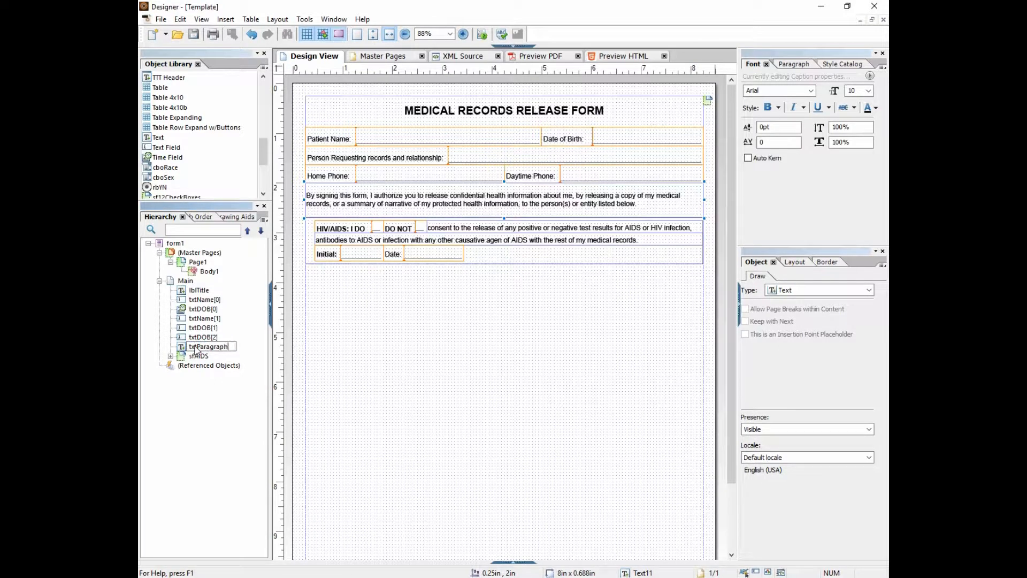
# Rename the "Person Requesting records and relationship" field txtRequesting
pyautogui.click(205, 328)
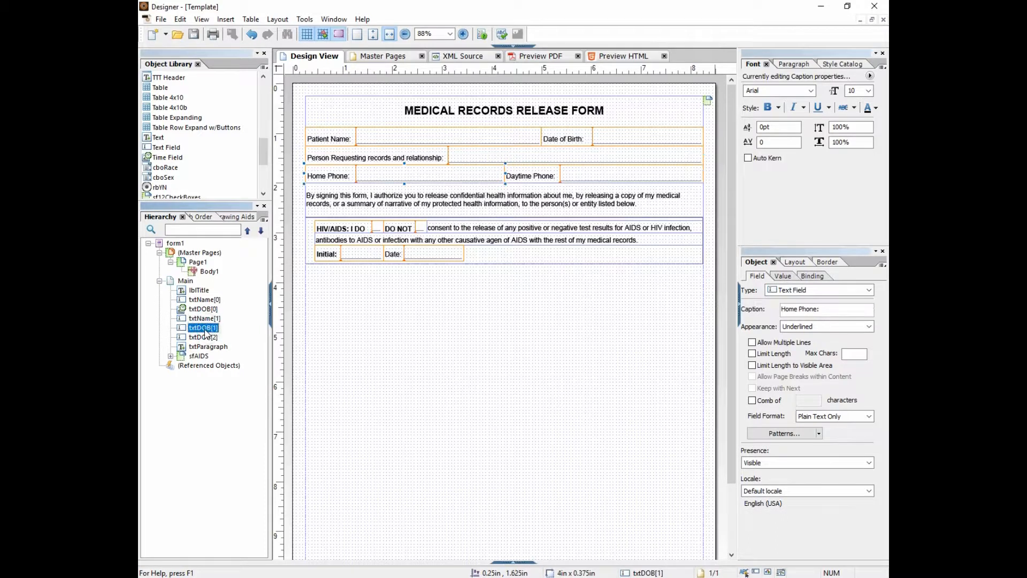
pyautogui.click(206, 318)
pyautogui.click(202, 320)
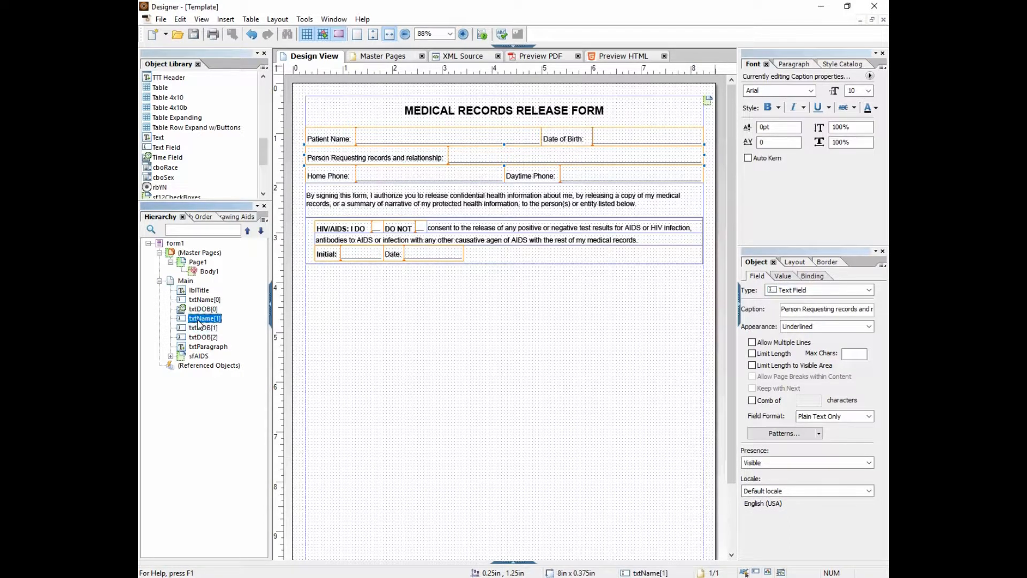
pyautogui.moveTo(197, 319); pyautogui.dragTo(223, 320)
pyautogui.press('Escape')
pyautogui.click(205, 321)
pyautogui.moveTo(198, 319); pyautogui.dragTo(230, 326)
pyautogui.write('Requesting')
pyautogui.press('Return')
# Rename the Home Phone field txtHomePhone and the Daytime Phone field txtDayPhone
pyautogui.click(203, 328)
pyautogui.click(200, 328)
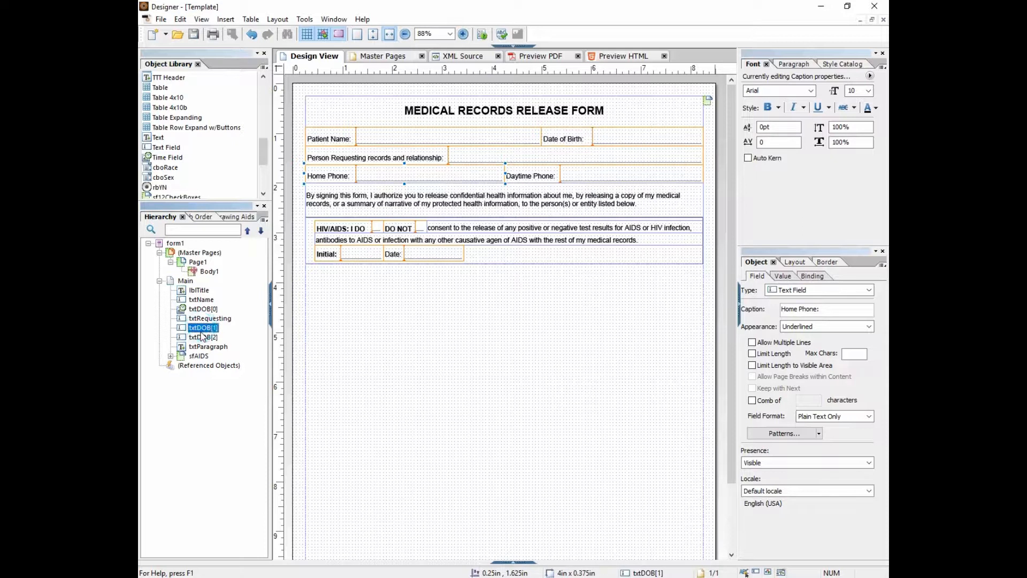
pyautogui.write('txtHo')
pyautogui.click(207, 337)
pyautogui.click(207, 338)
pyautogui.write('DayPho')
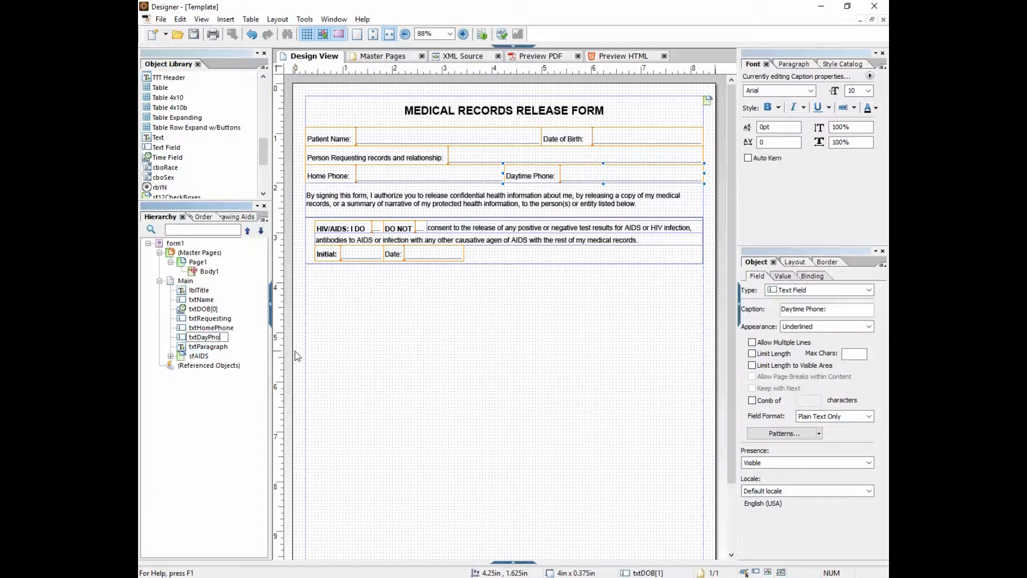
pyautogui.write('ne')
pyautogui.press('Return')
pyautogui.click(377, 321)
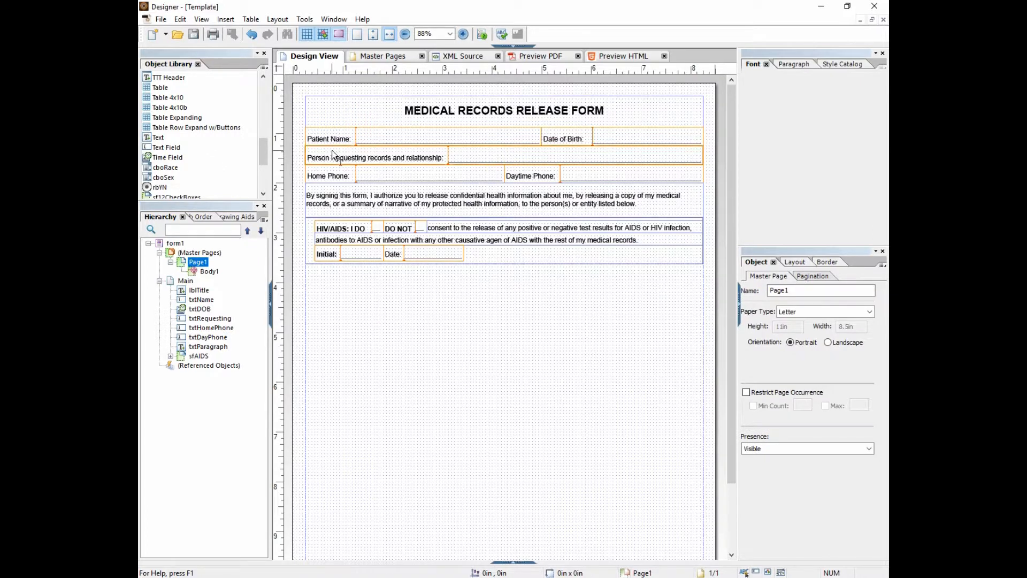
# Add a full-width multi-line text field directly below the consent section, about 0.75 in high, with its caption positioned at the top
pyautogui.moveTo(166, 147); pyautogui.dragTo(345, 292)
pyautogui.moveTo(405, 282); pyautogui.dragTo(704, 300)
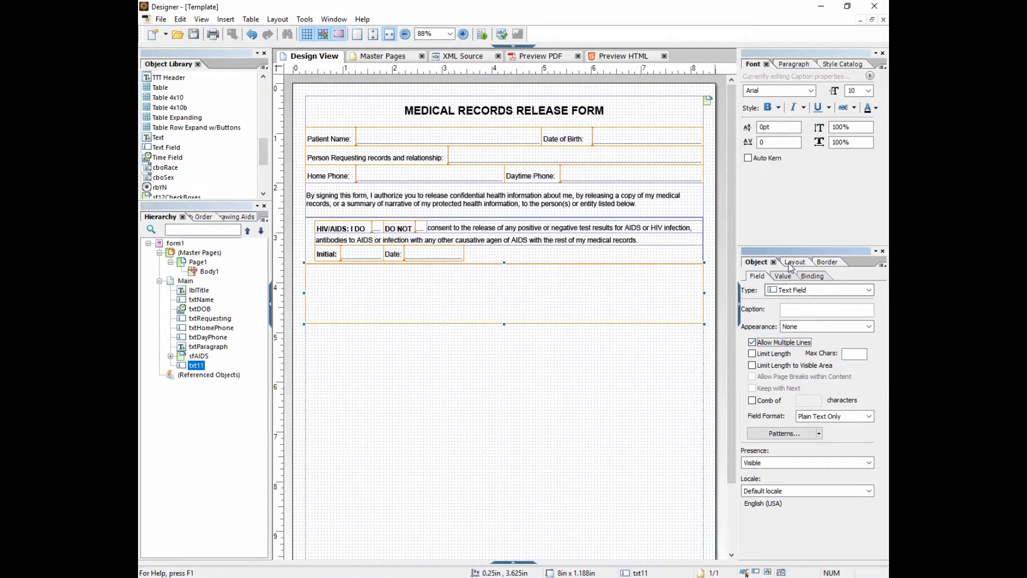
pyautogui.click(792, 261)
pyautogui.click(789, 429)
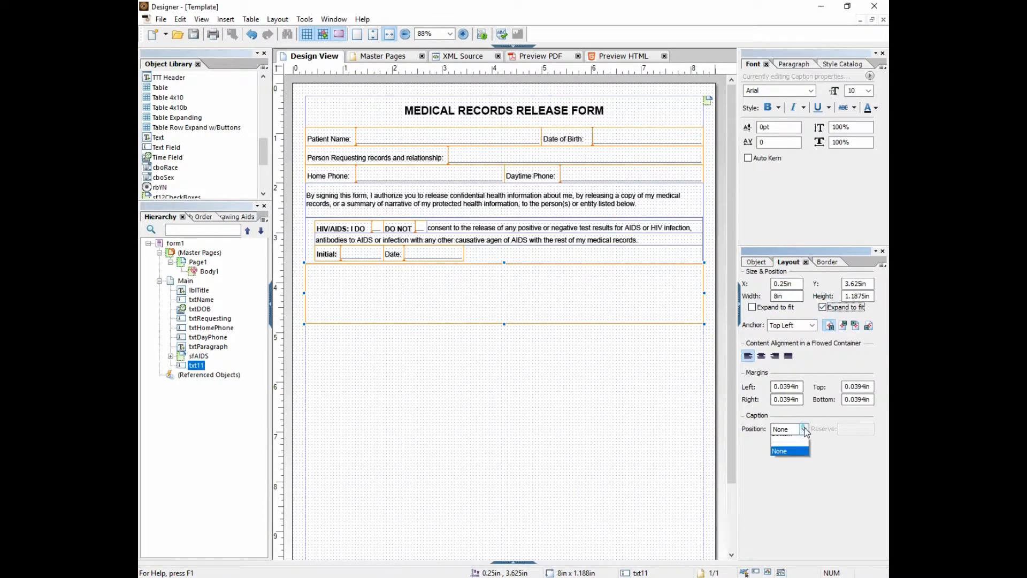
pyautogui.click(800, 460)
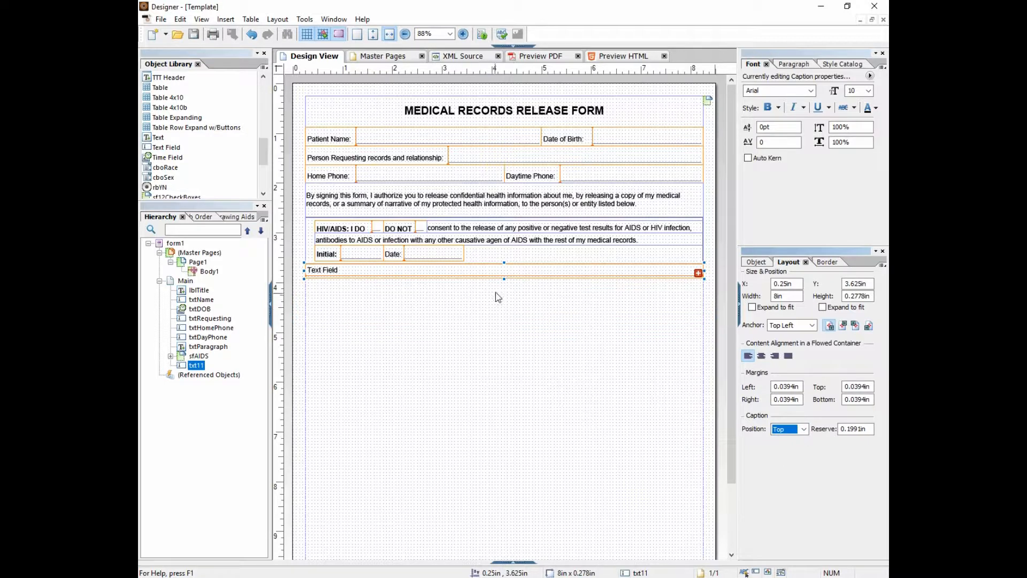
pyautogui.moveTo(504, 280); pyautogui.dragTo(504, 303)
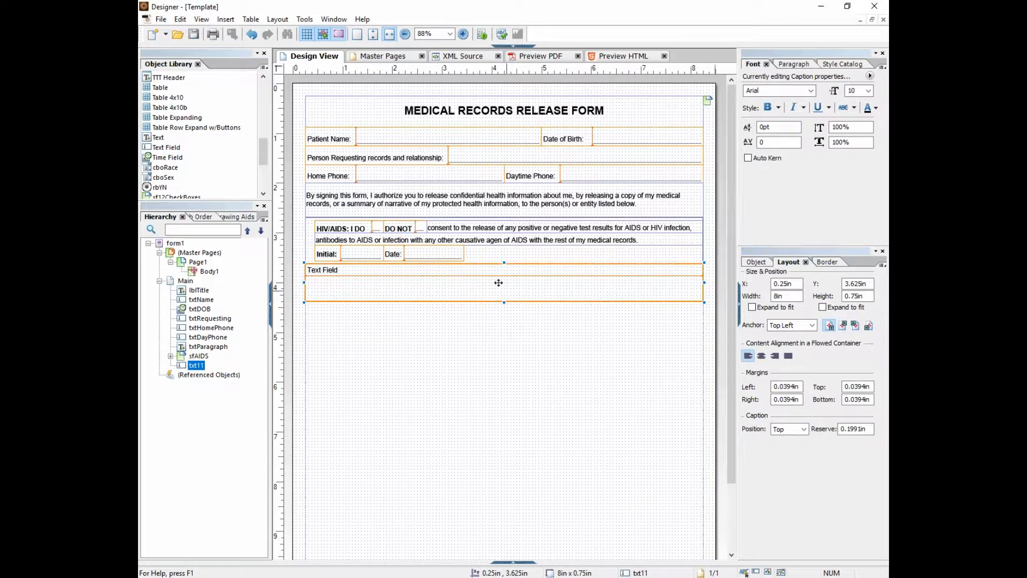
# Caption the new field "Limitations on the information you may release subject to this Release Form are as follows:" in bold
pyautogui.click(756, 261)
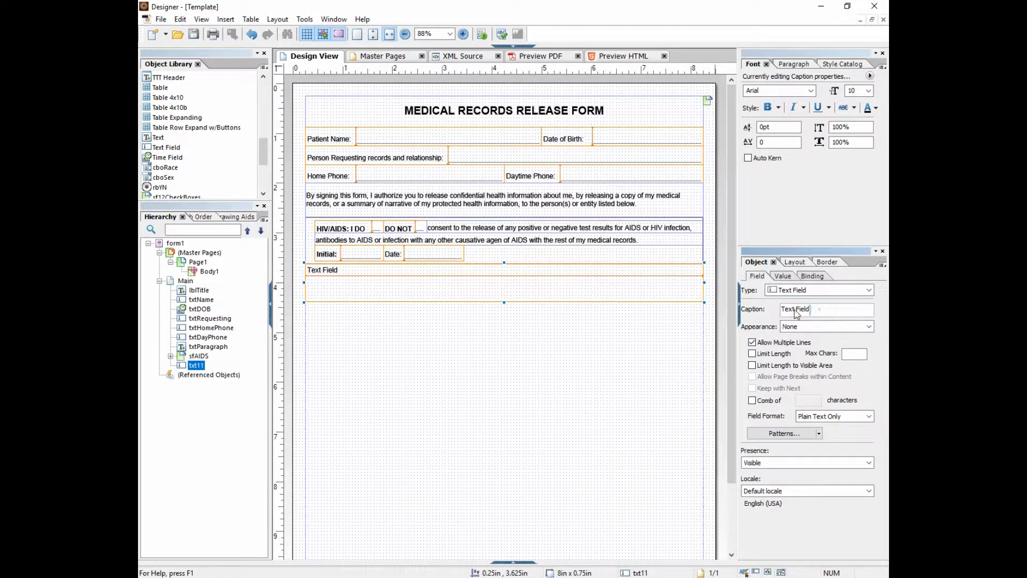
pyautogui.write('Limitations on the information y')
pyautogui.write('ou may ')
pyautogui.write('release')
pyautogui.write(' subject to this Release Form are as f')
pyautogui.write('ollows:')
pyautogui.press('Return')
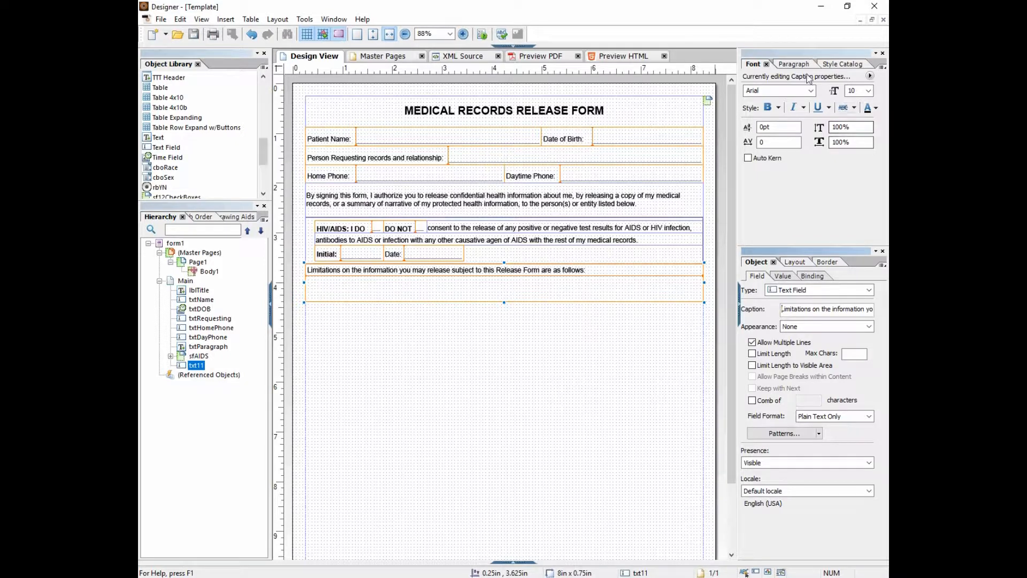
pyautogui.click(767, 107)
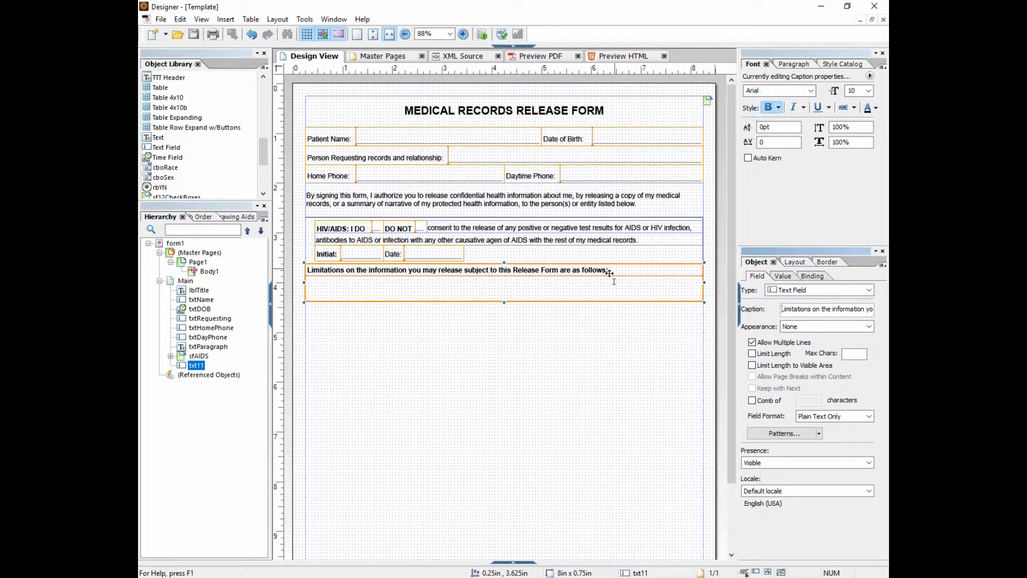
# Align only the value of the limitations field to the top
pyautogui.click(794, 64)
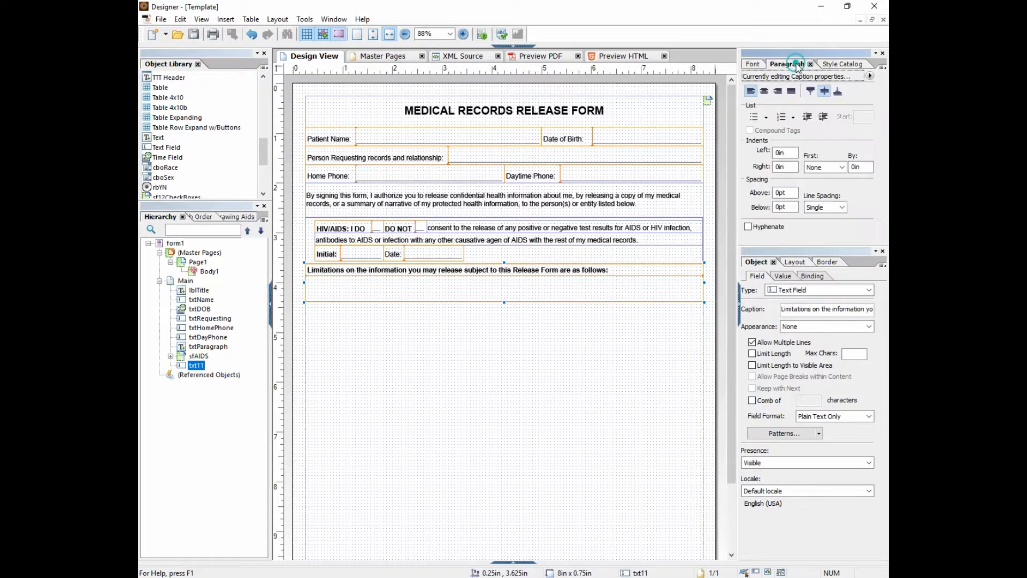
pyautogui.click(869, 77)
pyautogui.click(823, 117)
pyautogui.click(811, 92)
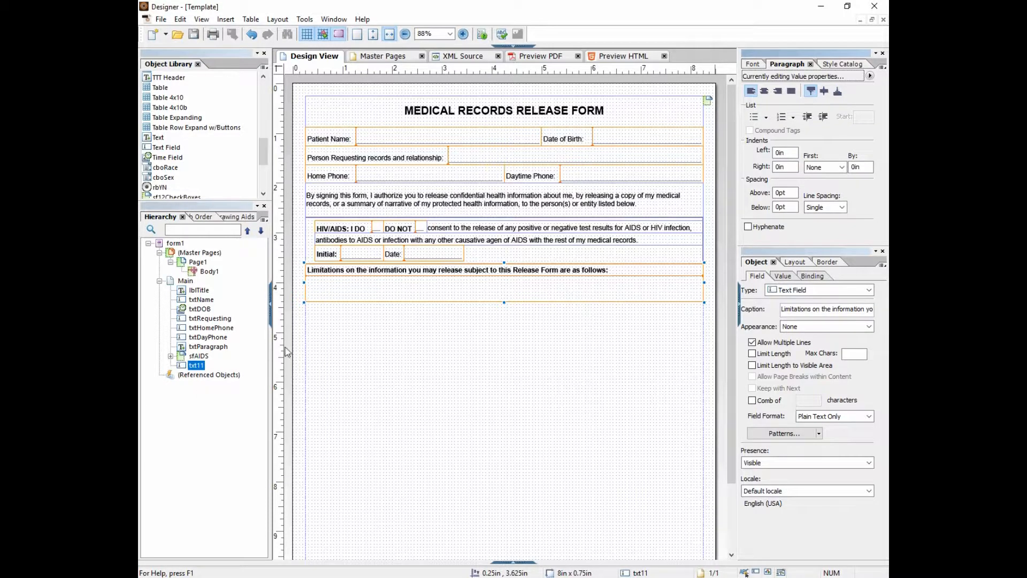
# Add a full-width text object below the limitations field, naming it lblRelease and the limitations field txtLimitations
pyautogui.moveTo(160, 140); pyautogui.dragTo(701, 308)
pyautogui.click(369, 289)
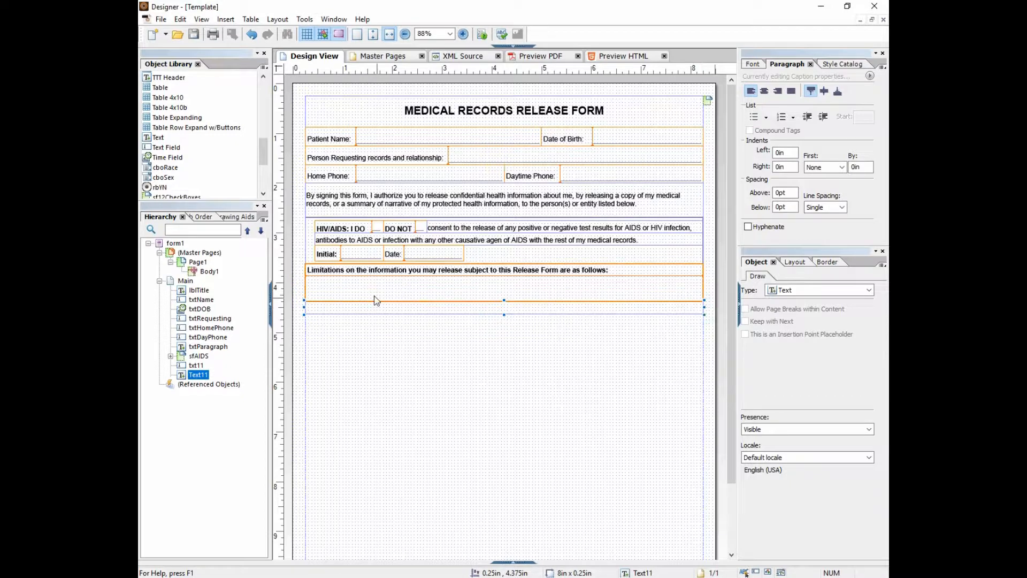
pyautogui.click(198, 367)
pyautogui.moveTo(196, 366); pyautogui.dragTo(209, 367)
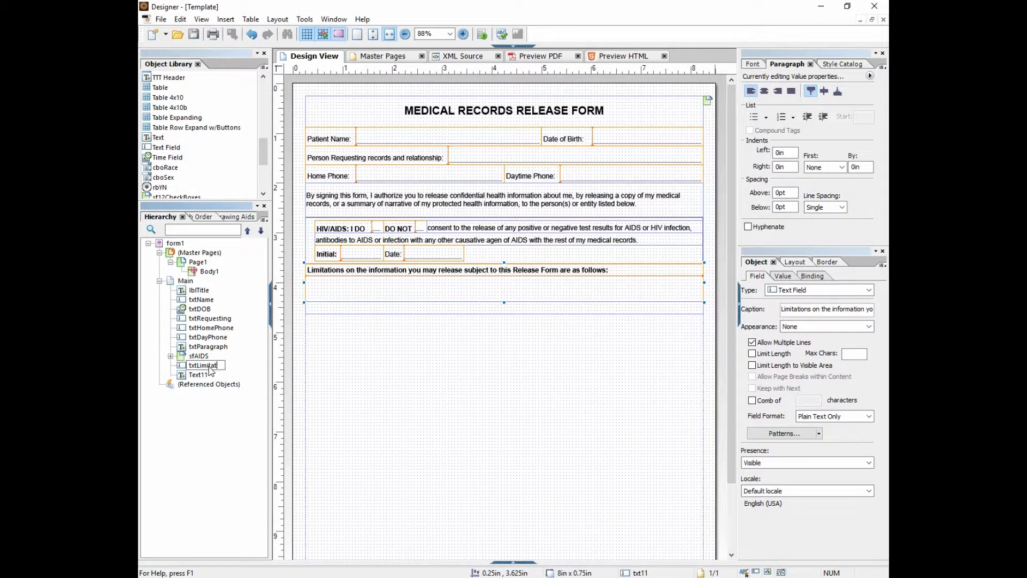
pyautogui.click(205, 375)
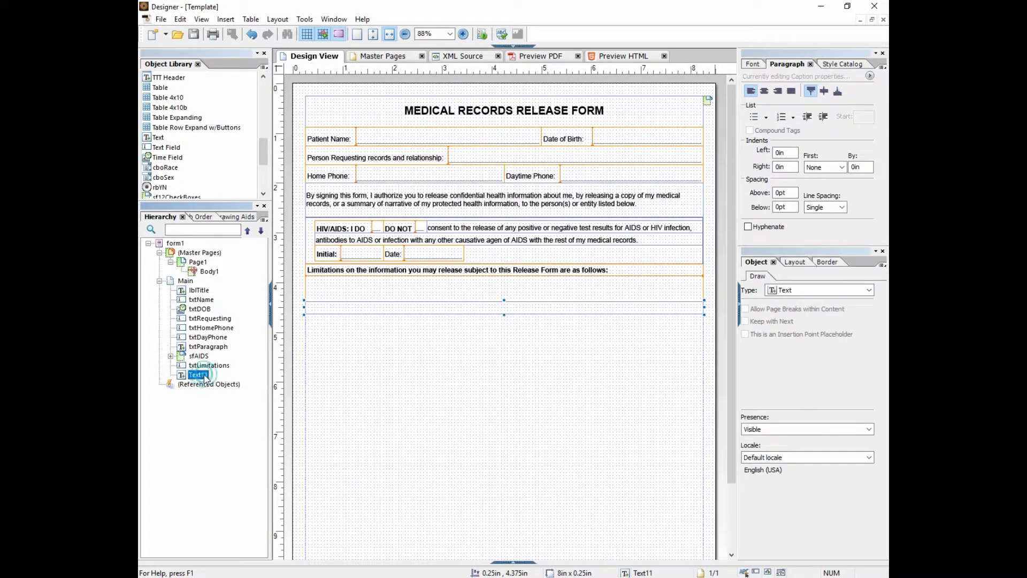
pyautogui.click(197, 376)
pyautogui.write('lblRelease')
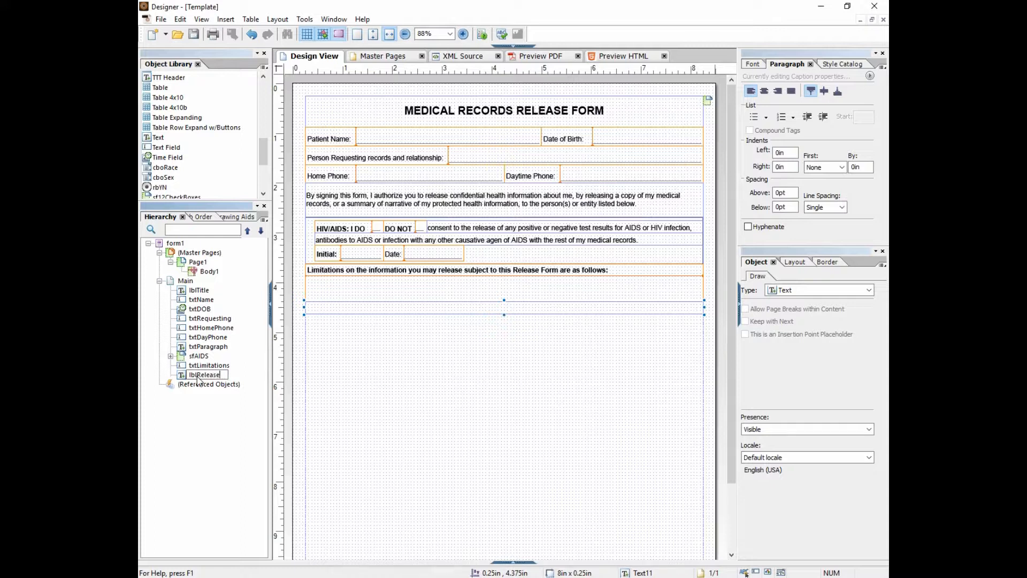
pyautogui.press('Return')
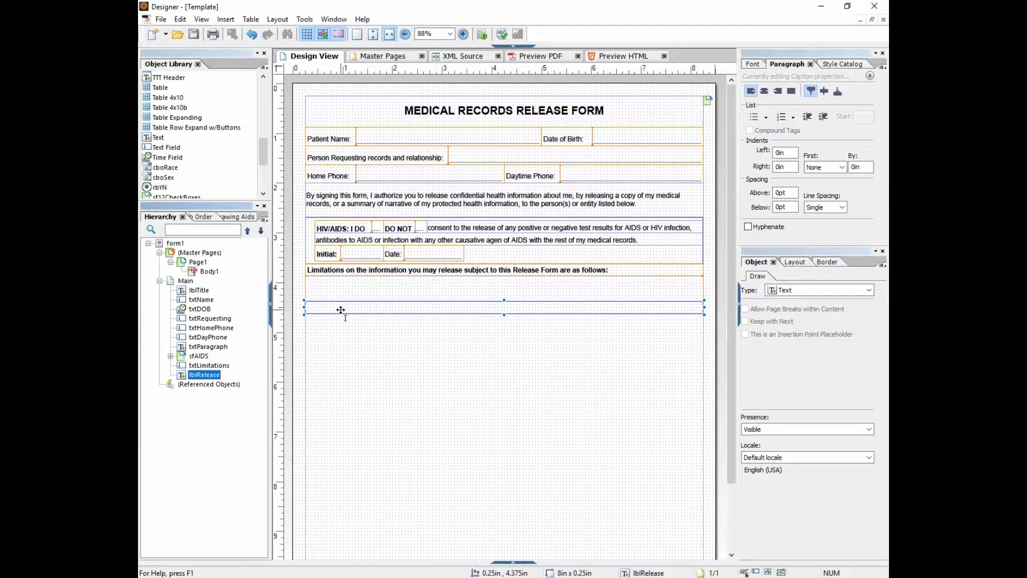
# Vertically center lblRelease, make it about 0.313 in high, and enter "Release my protected health information to the following person(s)/entity:"
pyautogui.click(824, 92)
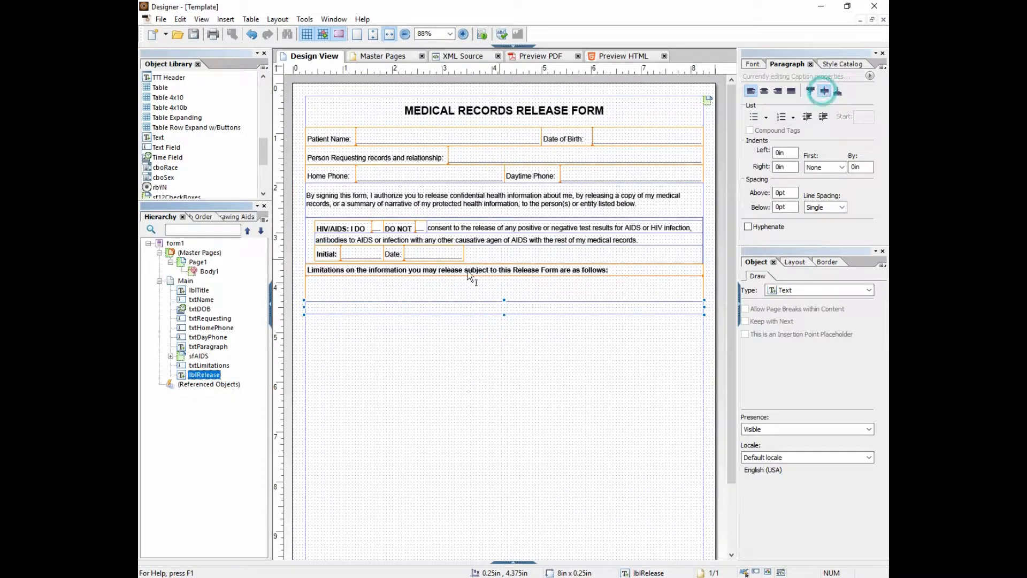
pyautogui.moveTo(504, 315); pyautogui.dragTo(504, 319)
pyautogui.doubleClick(502, 311)
pyautogui.write('Release my protected health information to the fo')
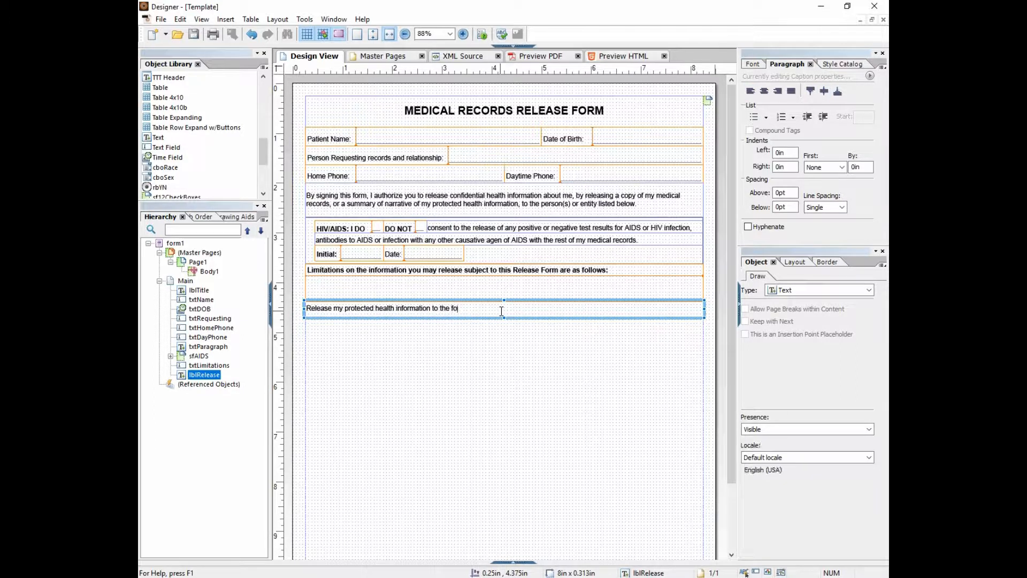
pyautogui.write('llowing person(s)/entity:')
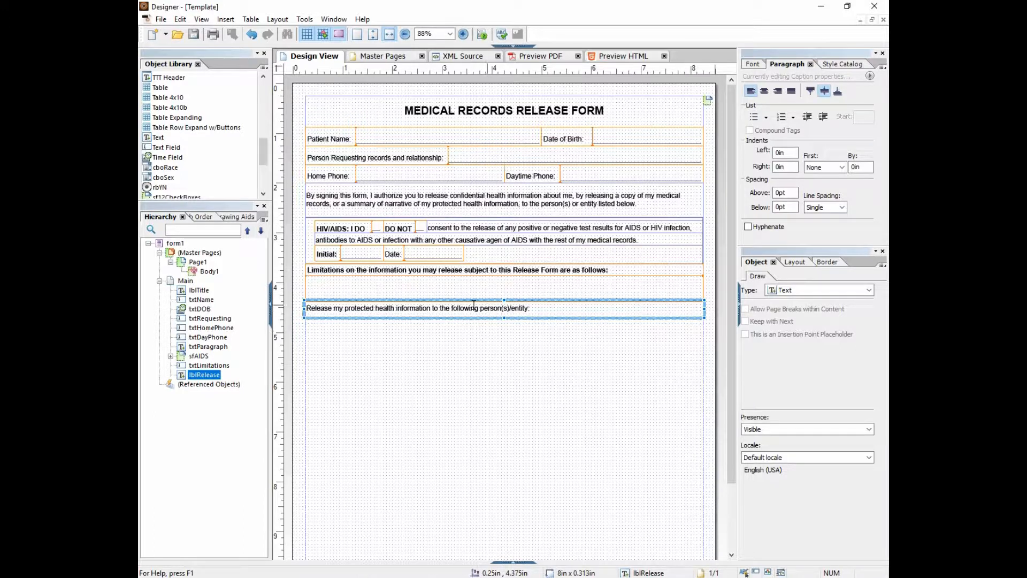
# Copy the Patient Name field directly below the release text and widen the copy to about 8 in
pyautogui.click(399, 138)
pyautogui.click(364, 331)
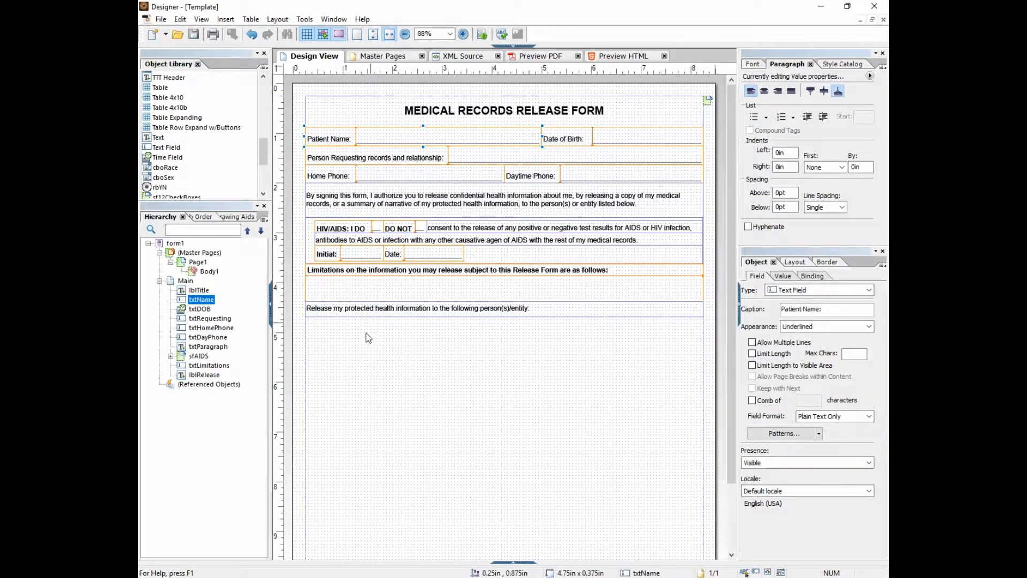
pyautogui.hotkey('ctrl', 'v')
pyautogui.moveTo(435, 343); pyautogui.dragTo(375, 334)
pyautogui.moveTo(543, 329); pyautogui.dragTo(704, 329)
pyautogui.moveTo(608, 330); pyautogui.dragTo(608, 323)
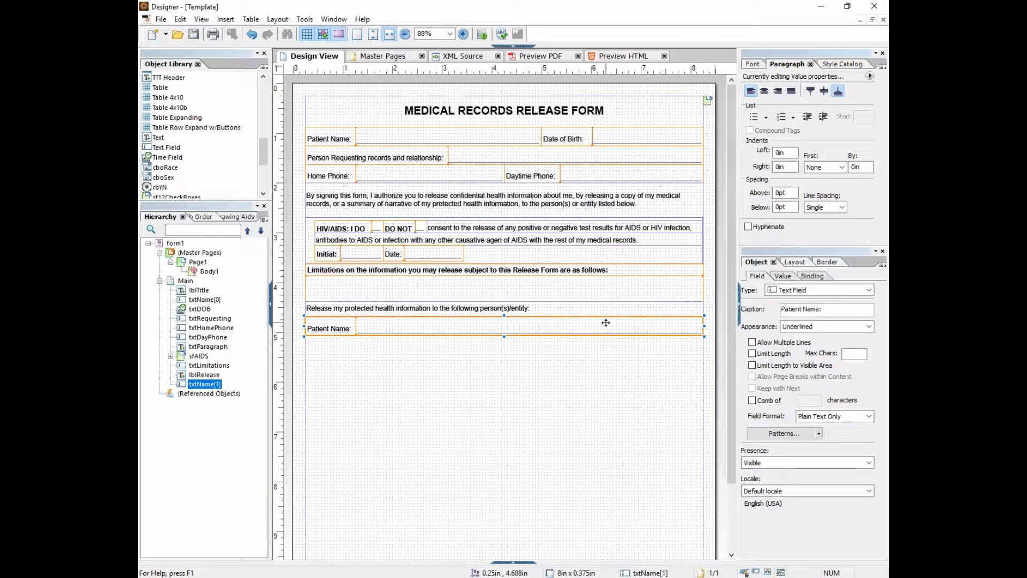
# Change the copied field's caption to "Name:", rename it txtReleaseName, and narrow its caption area to fit the shorter text
pyautogui.click(802, 313)
pyautogui.moveTo(802, 313); pyautogui.dragTo(748, 323)
pyautogui.press('BackSpace')
pyautogui.click(199, 385)
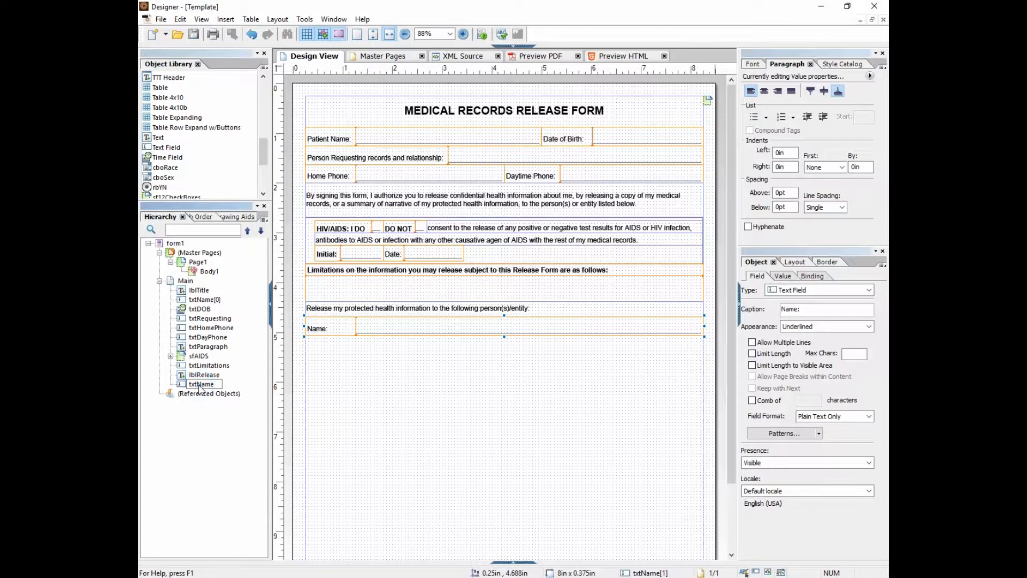
pyautogui.press('Return')
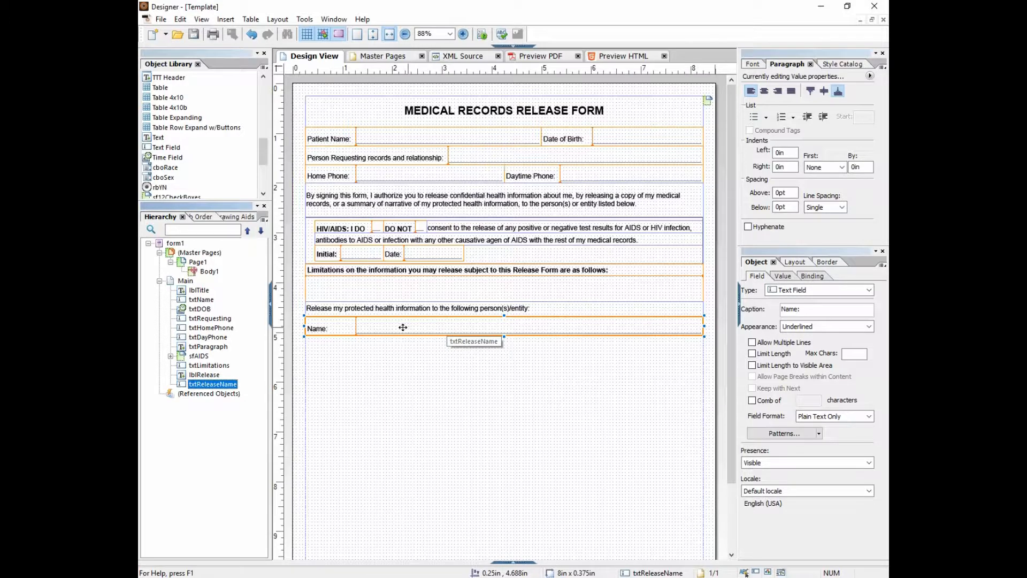
pyautogui.moveTo(356, 325); pyautogui.dragTo(335, 324)
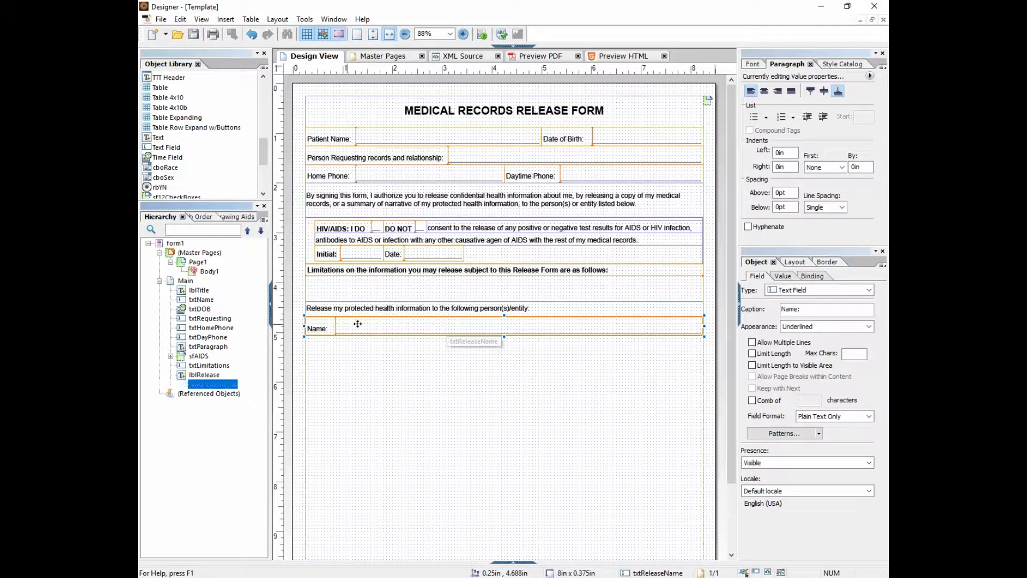
# Duplicate the release Name field directly below itself and caption the copy "Street:"
pyautogui.hotkey('ctrl', 'c')
pyautogui.hotkey('ctrl', 'v')
pyautogui.moveTo(386, 352); pyautogui.dragTo(386, 341)
pyautogui.doubleClick(789, 309)
pyautogui.write('S')
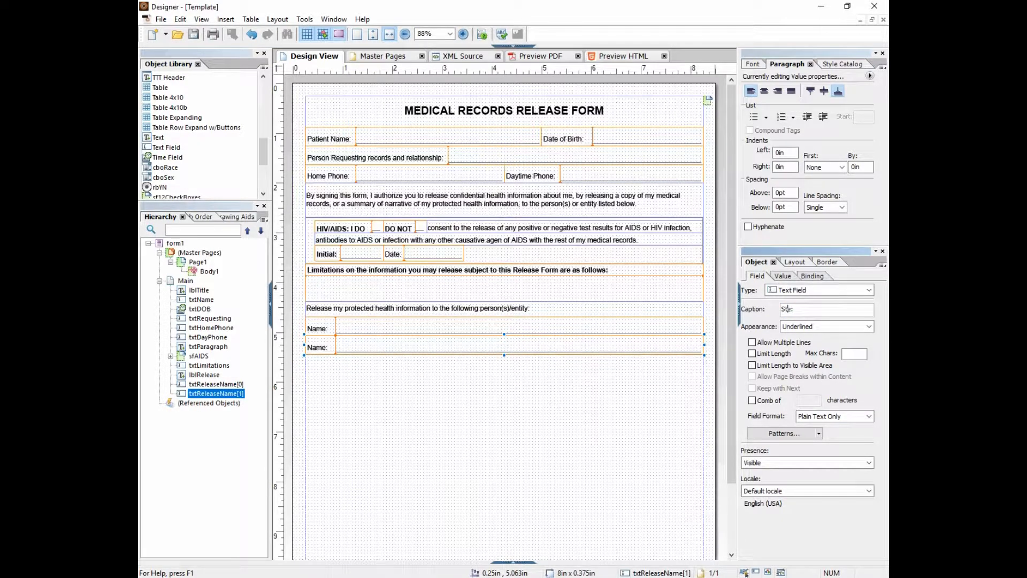
pyautogui.write('treet')
pyautogui.press('Return')
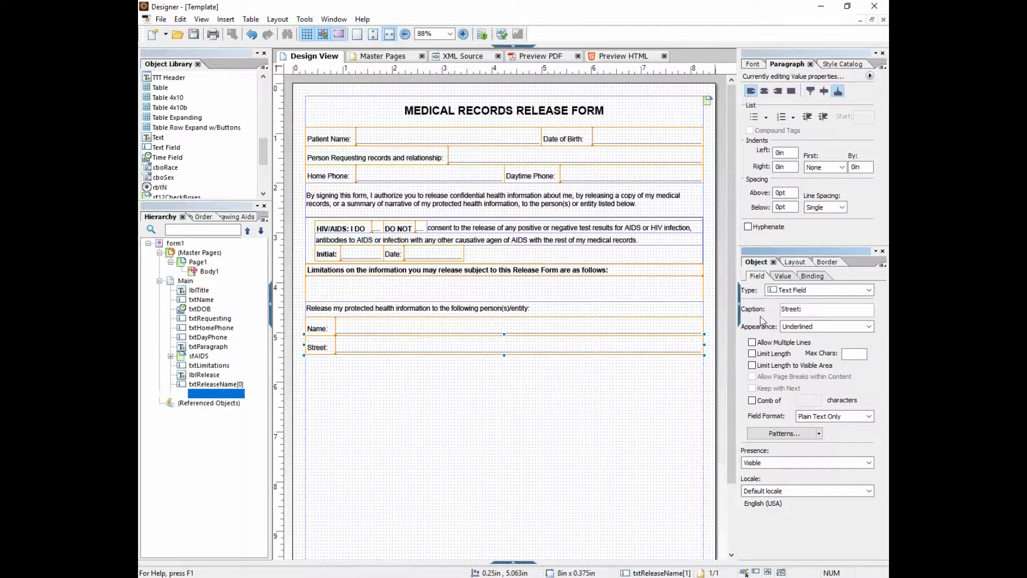
# Paste another copy of the release Name field directly below the Street field and caption it "City:"
pyautogui.click(360, 373)
pyautogui.hotkey('ctrl', 'v')
pyautogui.moveTo(412, 382); pyautogui.dragTo(399, 364)
pyautogui.moveTo(799, 309); pyautogui.dragTo(772, 311)
pyautogui.write('City')
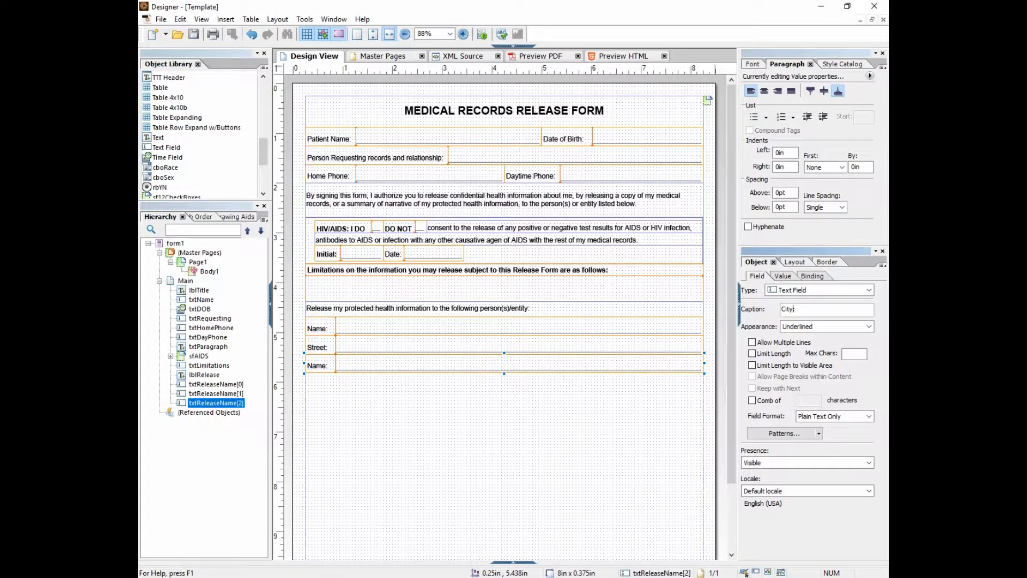
# Rename the Street field txtReleaseStreet and the City field txtReleaseCity
pyautogui.click(216, 394)
pyautogui.click(220, 397)
pyautogui.write('txtReleaseStreet')
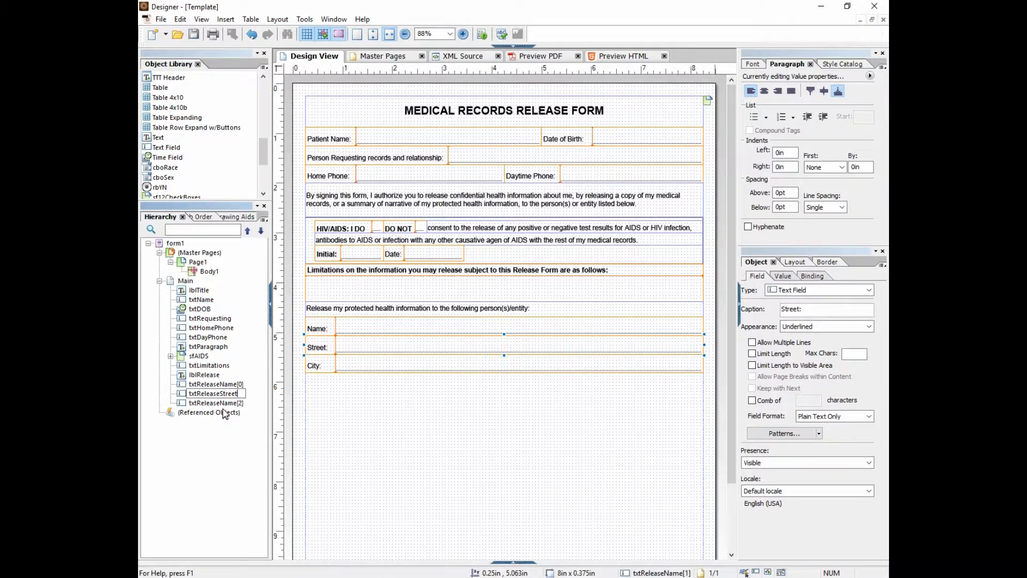
pyautogui.click(223, 412)
pyautogui.click(221, 404)
pyautogui.click(222, 404)
pyautogui.moveTo(221, 405); pyautogui.dragTo(236, 407)
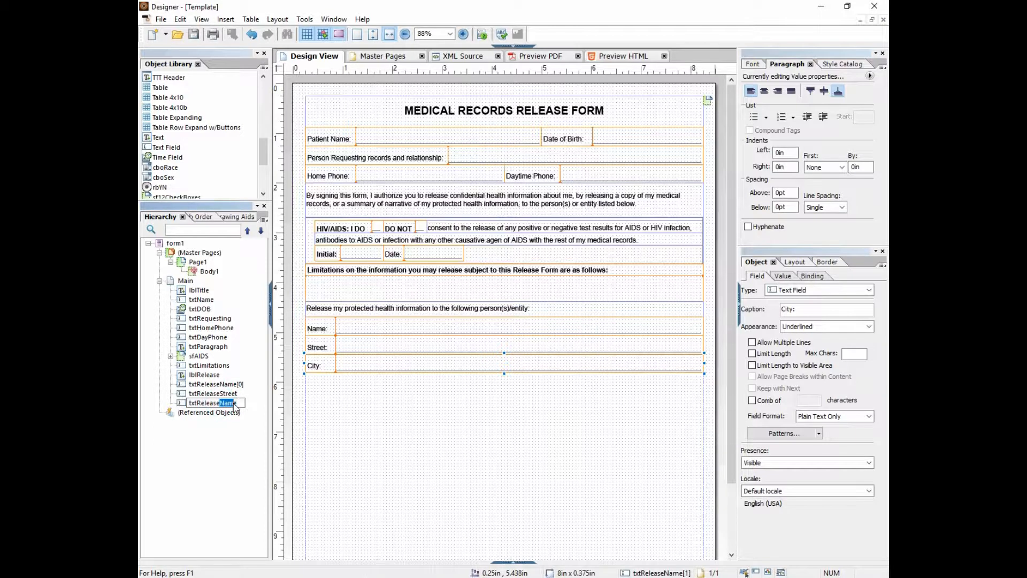
pyautogui.write('City')
pyautogui.click(344, 414)
# Shorten the City field to about 4 in and add a copy beside it captioned "State:", about 1.625 in wide
pyautogui.click(479, 357)
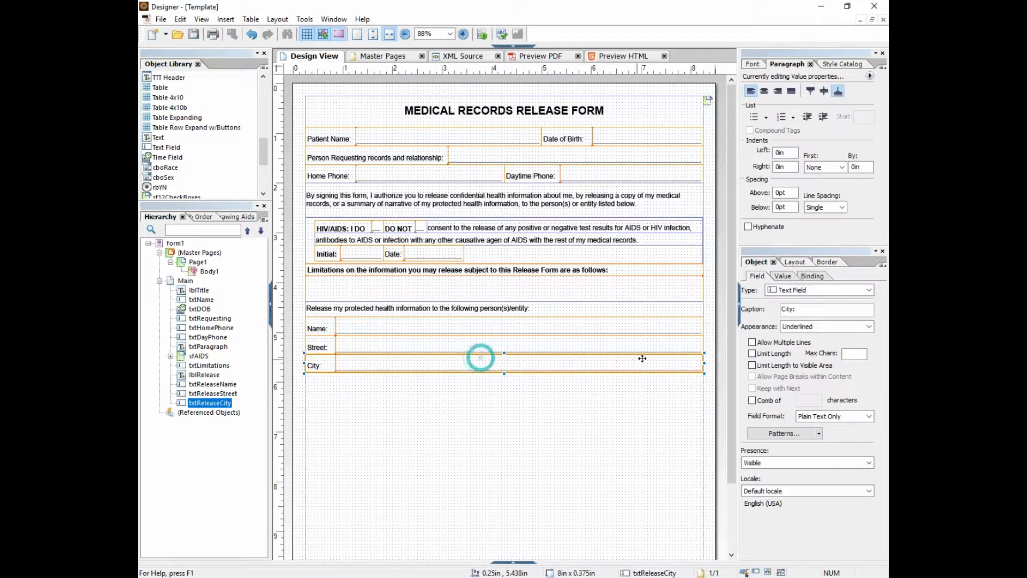
pyautogui.moveTo(706, 369); pyautogui.dragTo(505, 366)
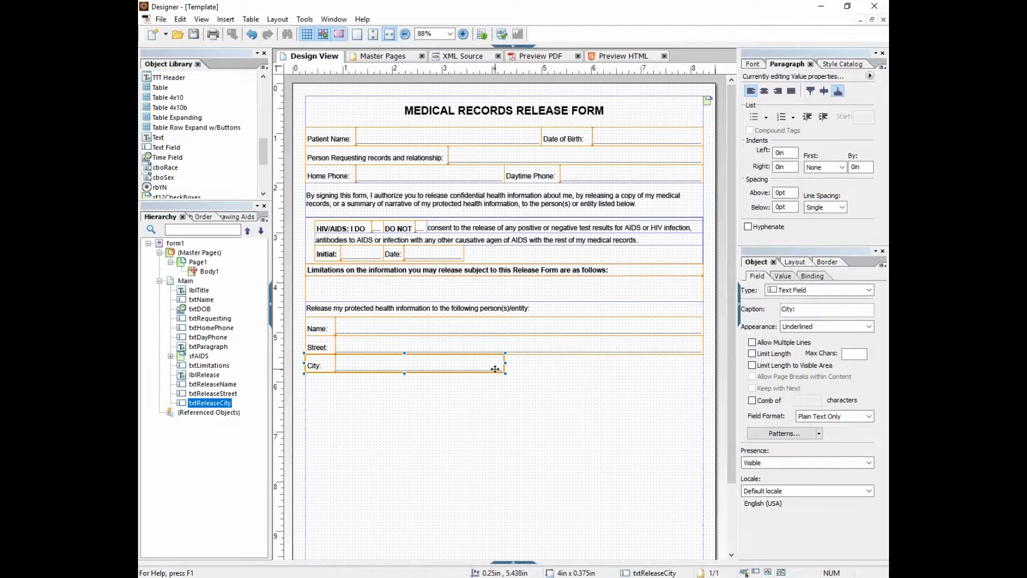
pyautogui.click(540, 374)
pyautogui.hotkey('ctrl', 'v')
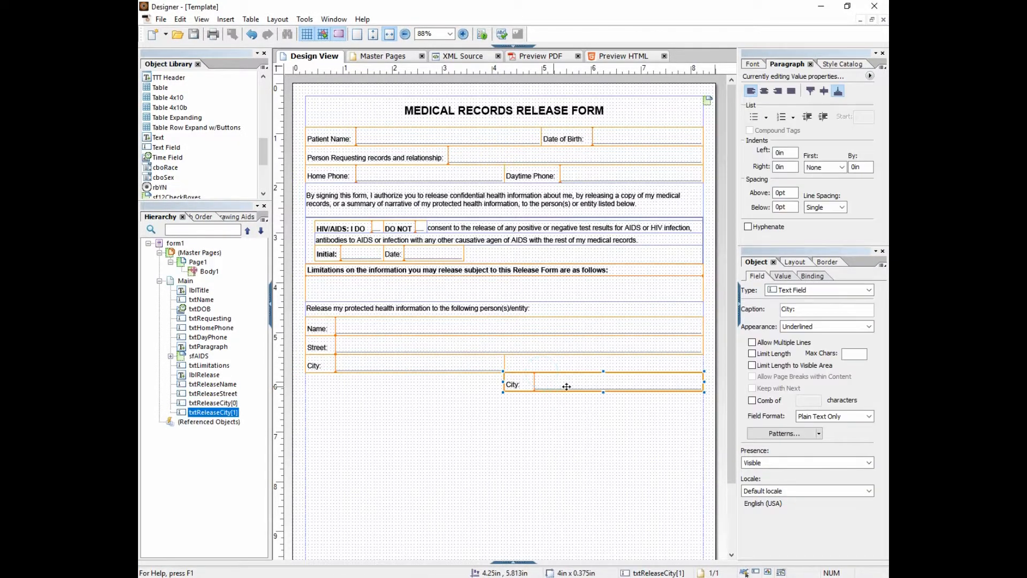
pyautogui.doubleClick(794, 309)
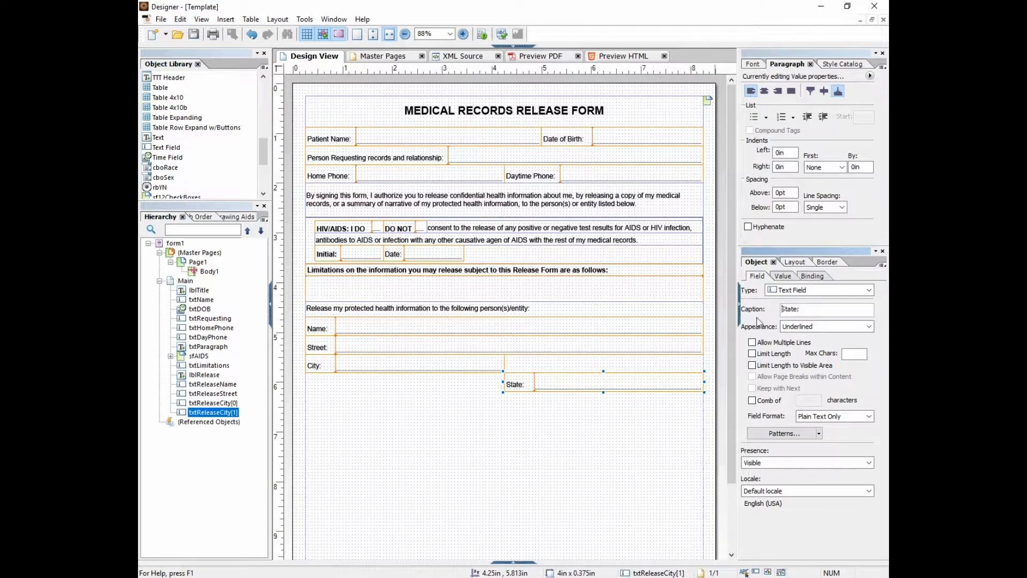
pyautogui.moveTo(702, 381); pyautogui.dragTo(561, 368)
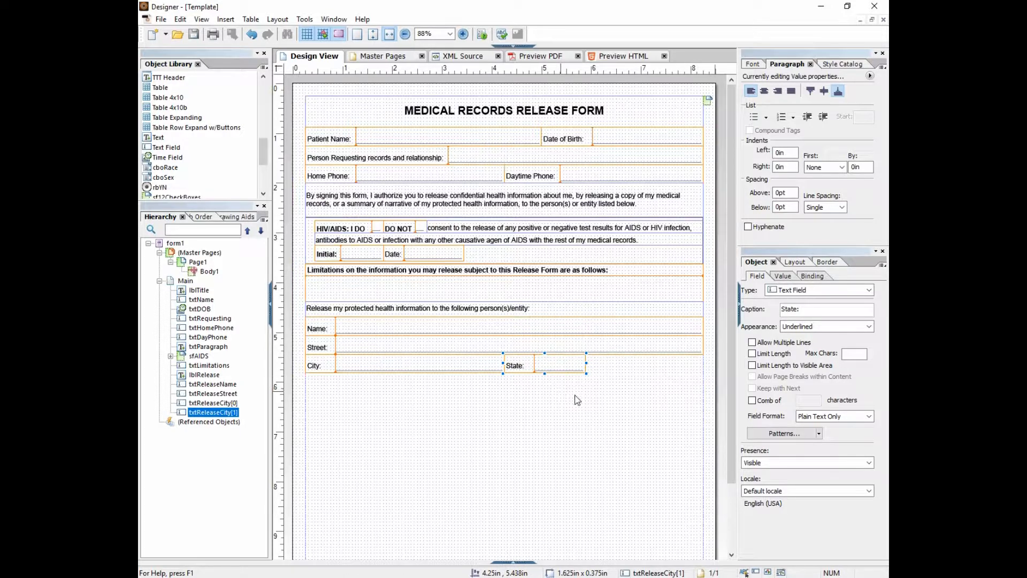
# Copy the State field to the far end of the City row and caption the copy "Zip:"
pyautogui.hotkey('ctrl', 'v')
pyautogui.moveTo(655, 377)
pyautogui.mouseDown()
pyautogui.moveTo(623, 364)
pyautogui.moveTo(666, 365)
pyautogui.mouseUp()
pyautogui.moveTo(797, 310); pyautogui.dragTo(771, 316)
pyautogui.write('Z')
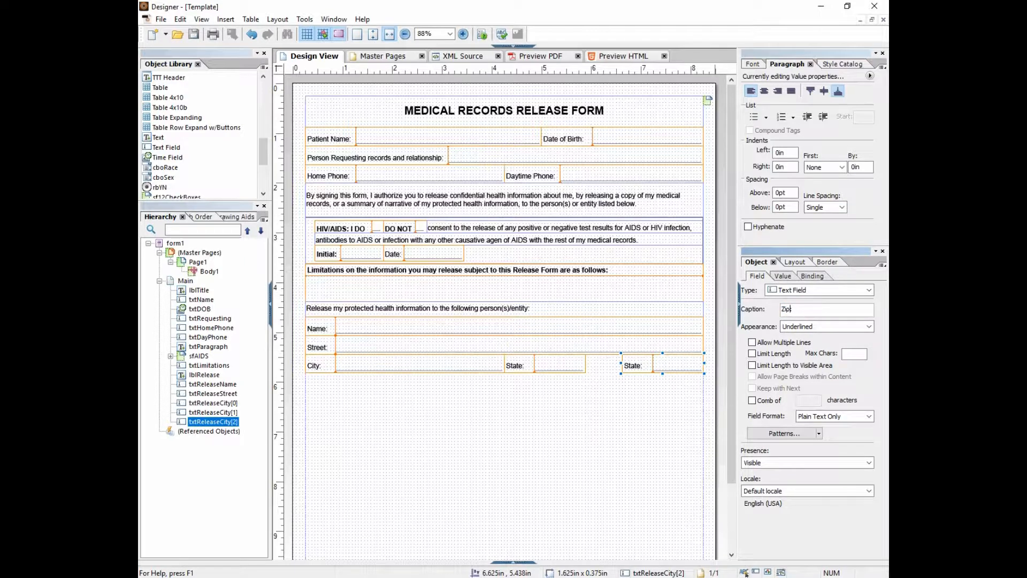
# Apply the Zip Code (USA) display pattern to the Zip field and widen the field to about 1.938 in
pyautogui.click(772, 432)
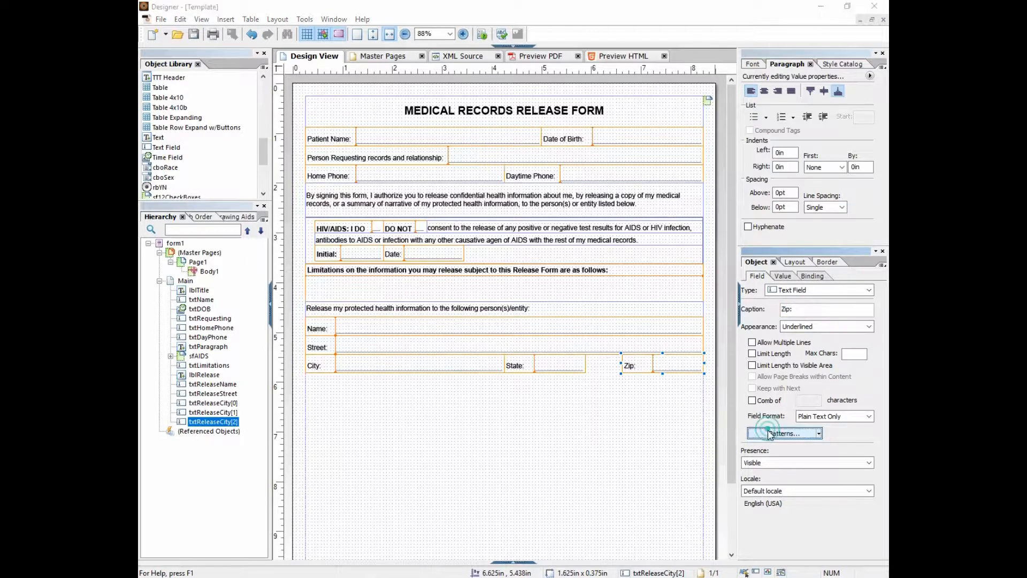
pyautogui.click(392, 288)
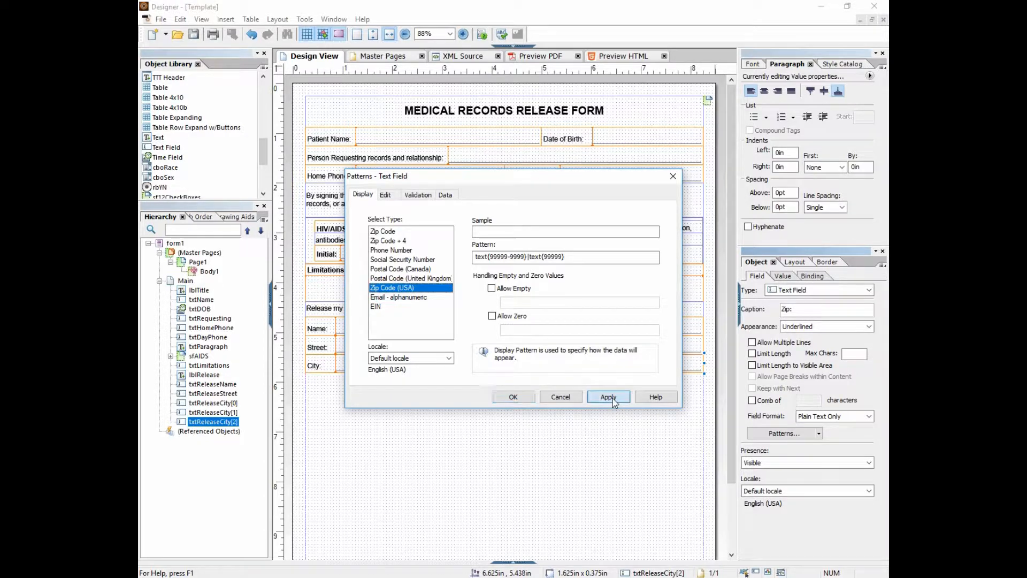
pyautogui.click(514, 397)
pyautogui.moveTo(621, 365); pyautogui.dragTo(604, 365)
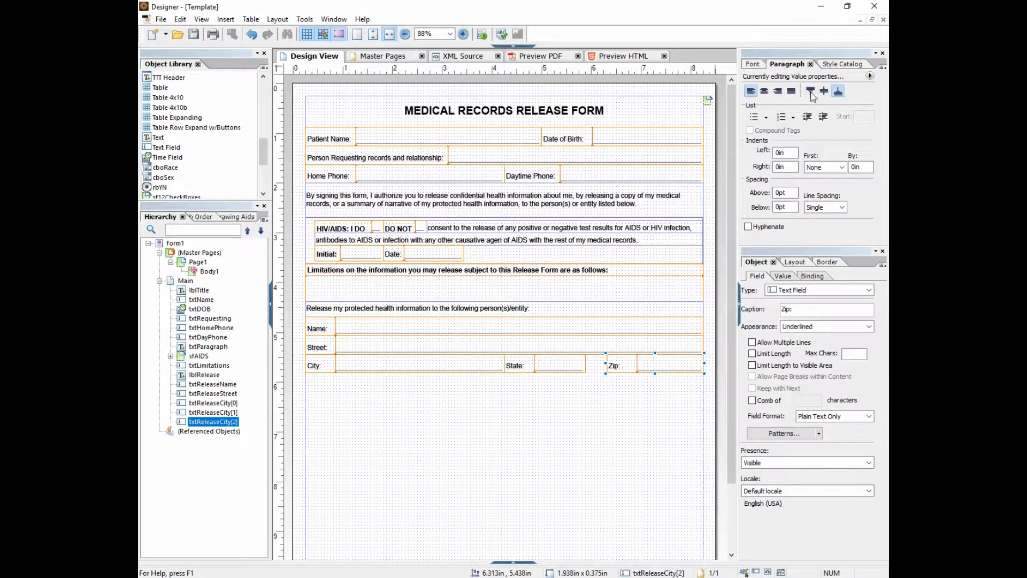
# Center only the values of the Zip and State fields horizontally, leaving their captions as they are
pyautogui.click(870, 75)
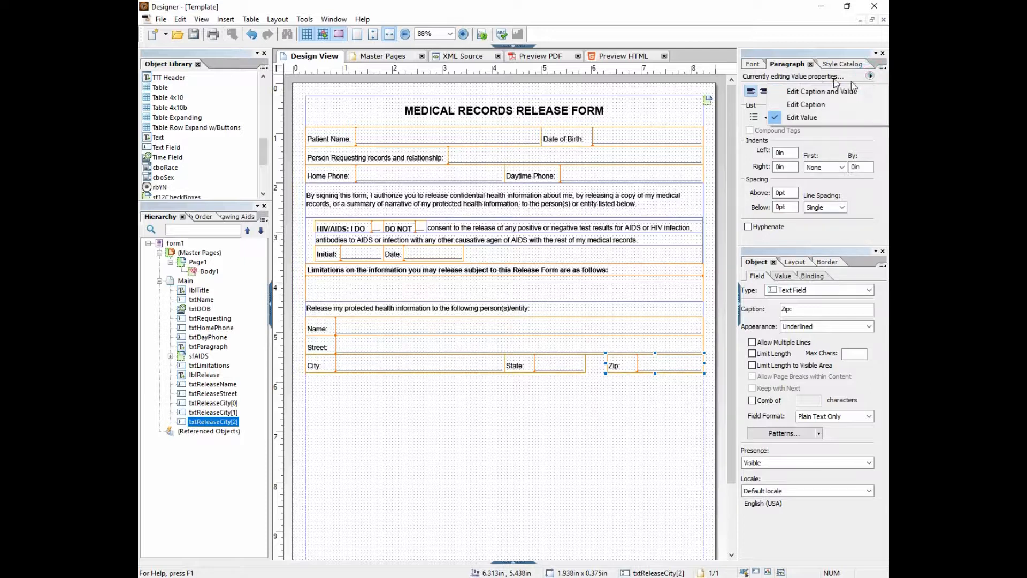
pyautogui.click(805, 104)
pyautogui.click(870, 76)
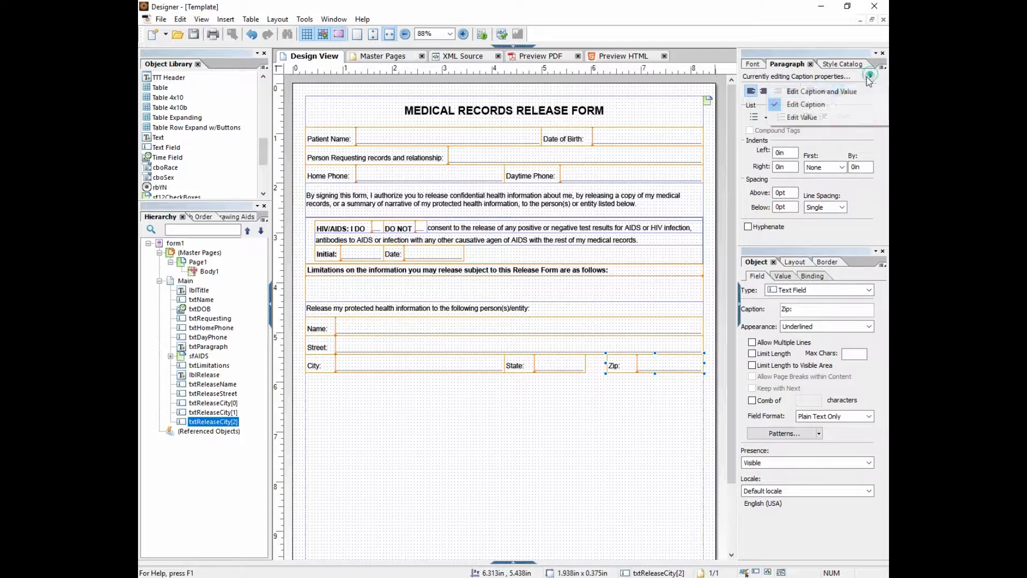
pyautogui.click(809, 115)
pyautogui.click(760, 89)
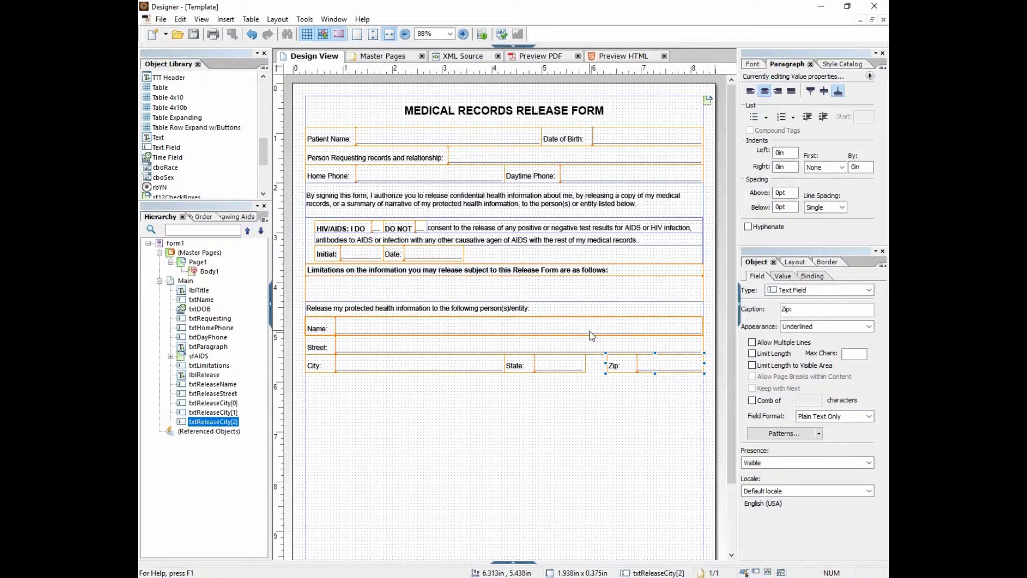
pyautogui.click(559, 364)
pyautogui.click(765, 92)
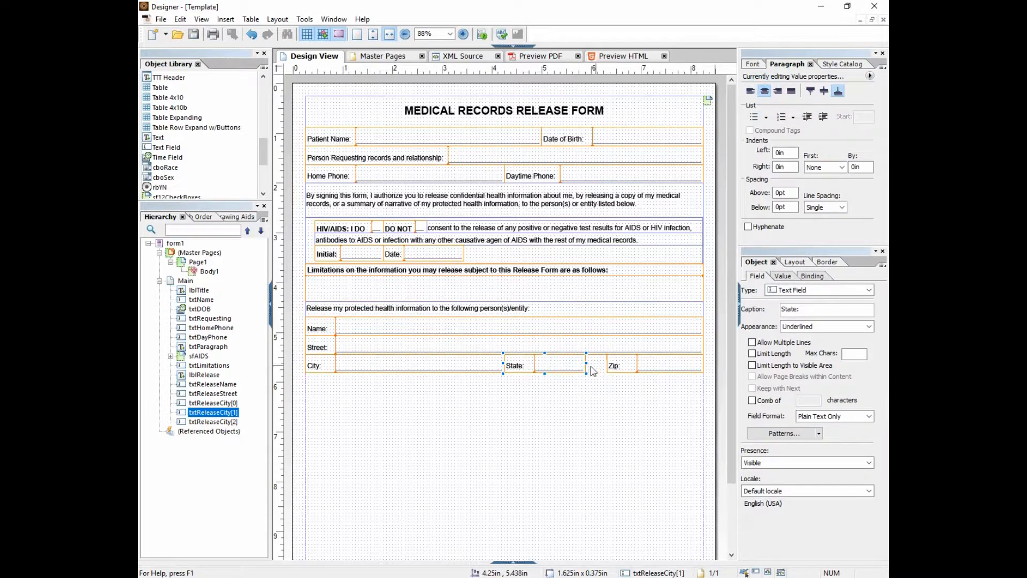
# Move the State field up against the Zip field and widen the City field to about 4.438 in to meet it
pyautogui.moveTo(563, 367); pyautogui.dragTo(588, 371)
pyautogui.click(484, 366)
pyautogui.moveTo(503, 363); pyautogui.dragTo(526, 362)
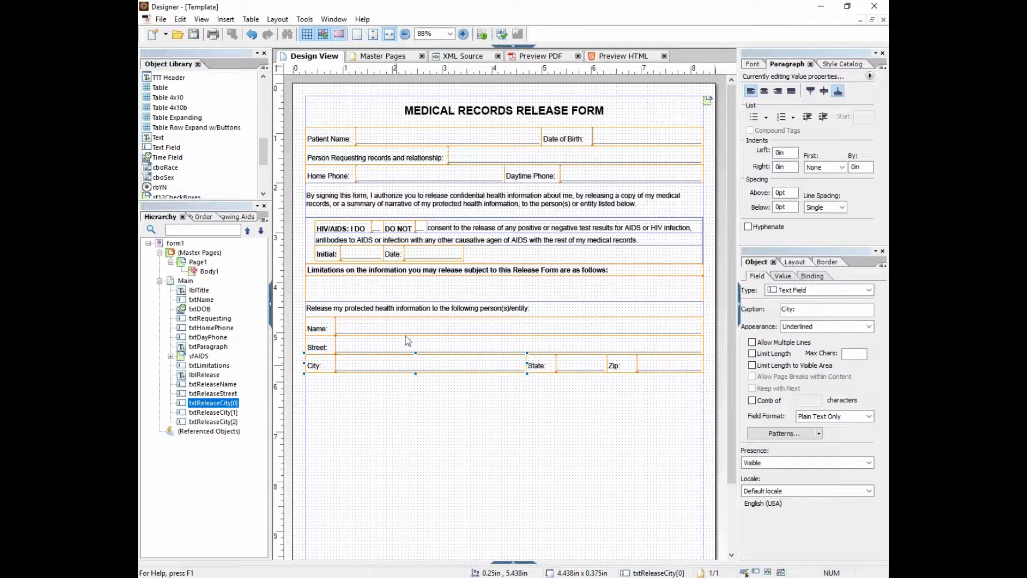
# Rename the State field txtReleaseState and the Zip field txtReleaseZip
pyautogui.click(381, 231)
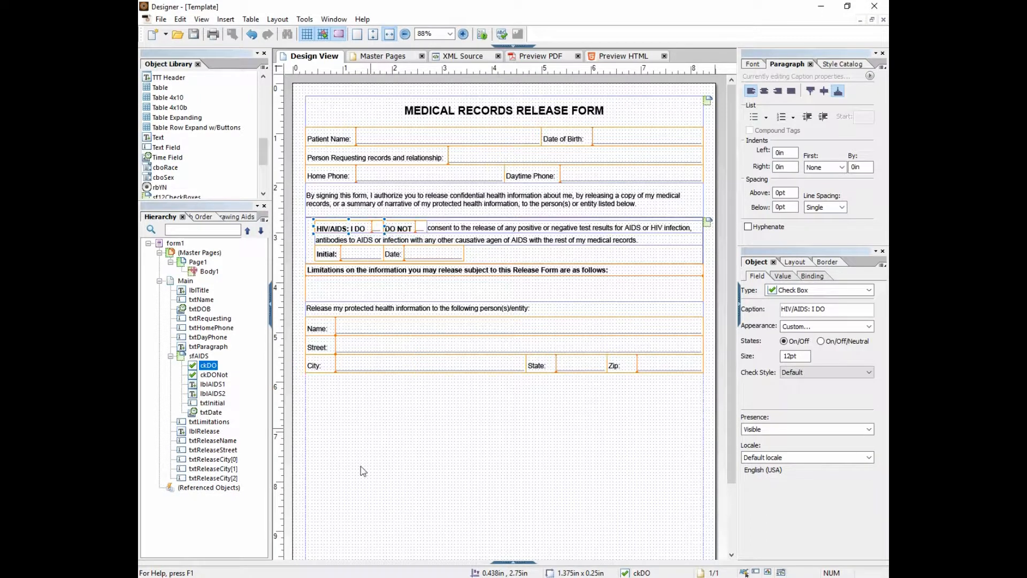
pyautogui.click(381, 369)
pyautogui.click(231, 468)
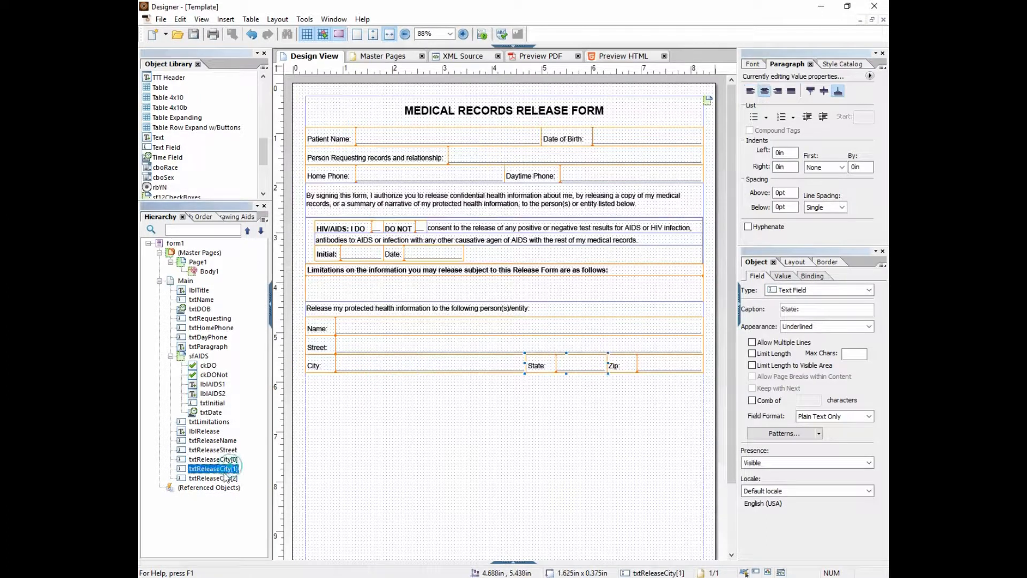
pyautogui.click(222, 468)
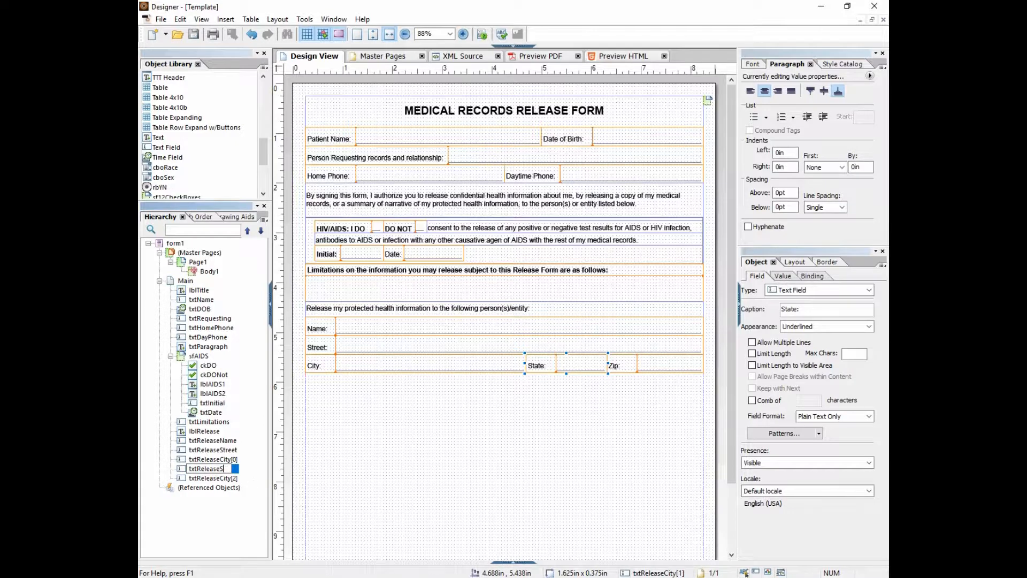
pyautogui.write('State')
pyautogui.press('Return')
pyautogui.click(230, 478)
pyautogui.click(221, 478)
pyautogui.write('Zip')
pyautogui.press('Return')
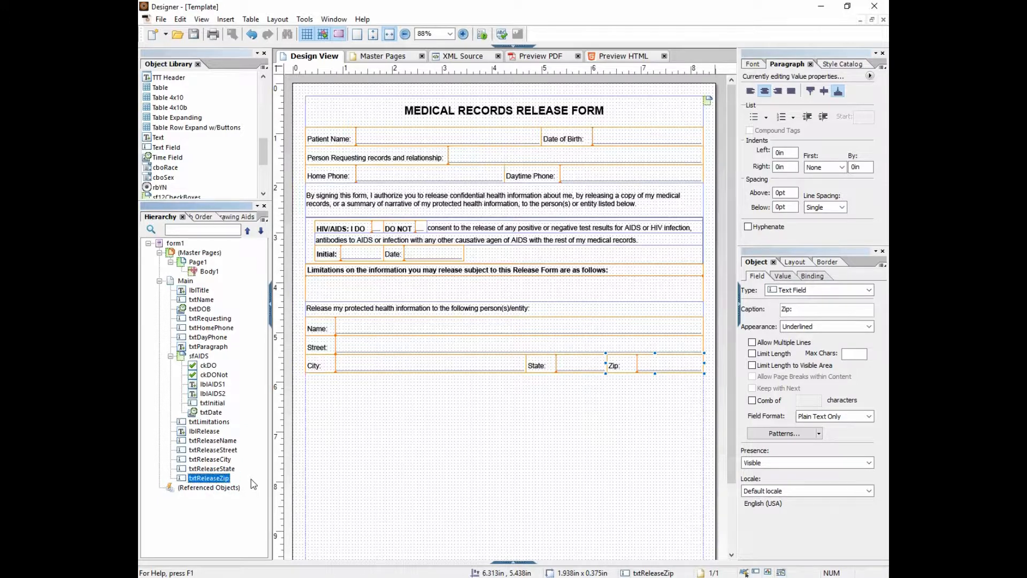
# Limit the entry length of the State, Zip and City fields to their visible area
pyautogui.click(572, 367)
pyautogui.click(752, 365)
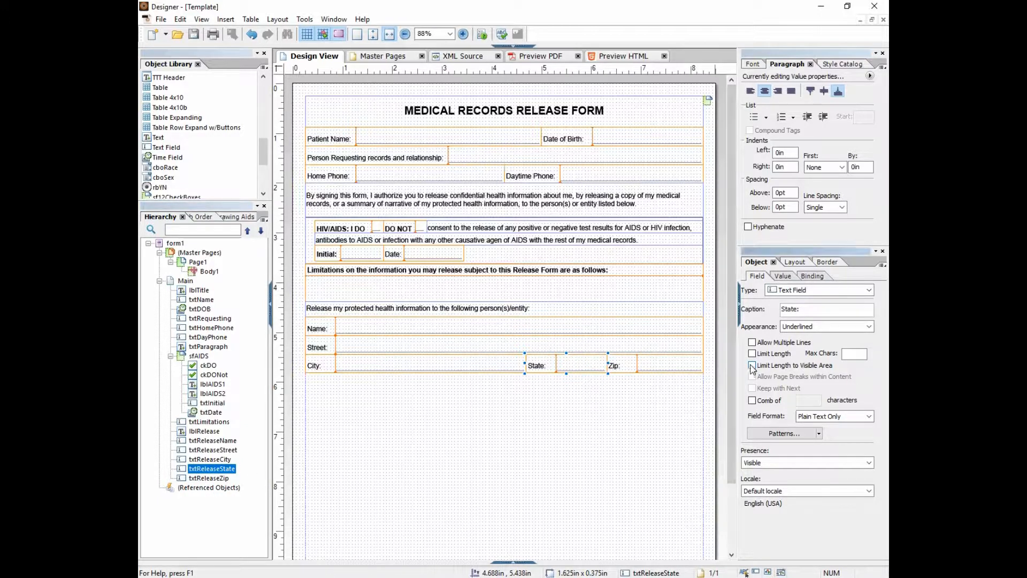
pyautogui.click(683, 368)
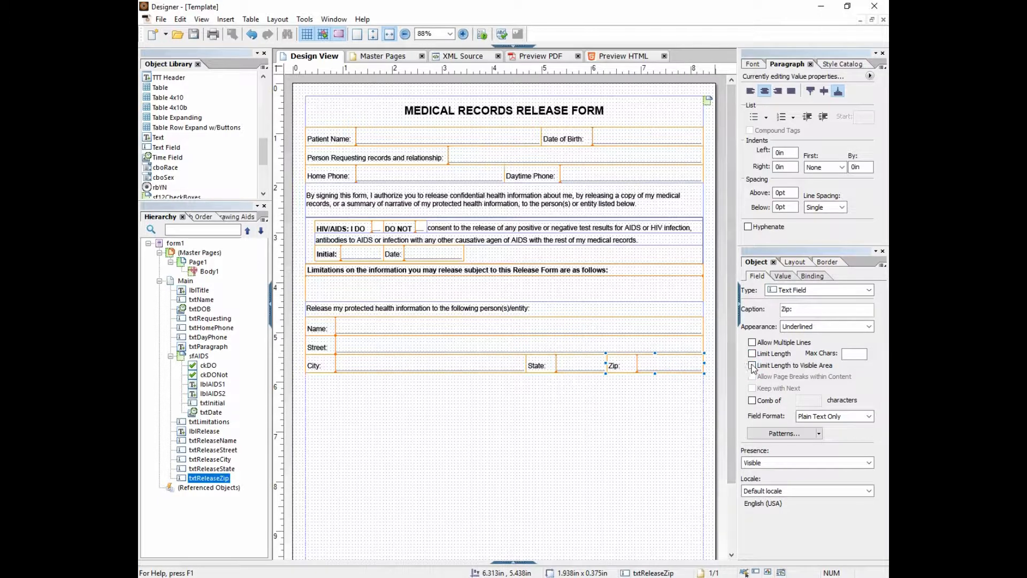
pyautogui.click(481, 367)
pyautogui.click(752, 365)
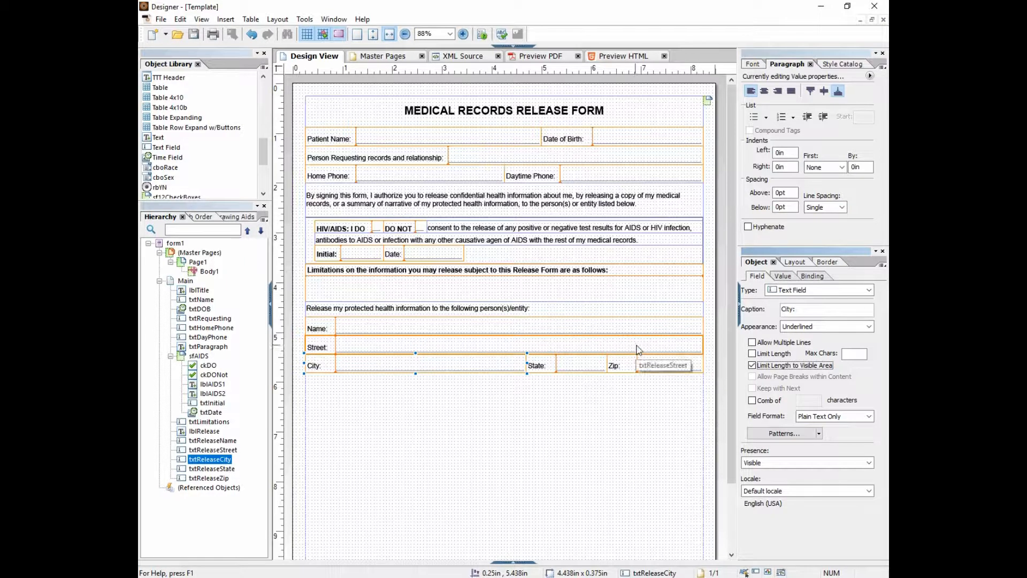
# Turn on the maximum character limit for the State field and open its value for editing
pyautogui.click(583, 365)
pyautogui.click(752, 354)
pyautogui.doubleClick(856, 355)
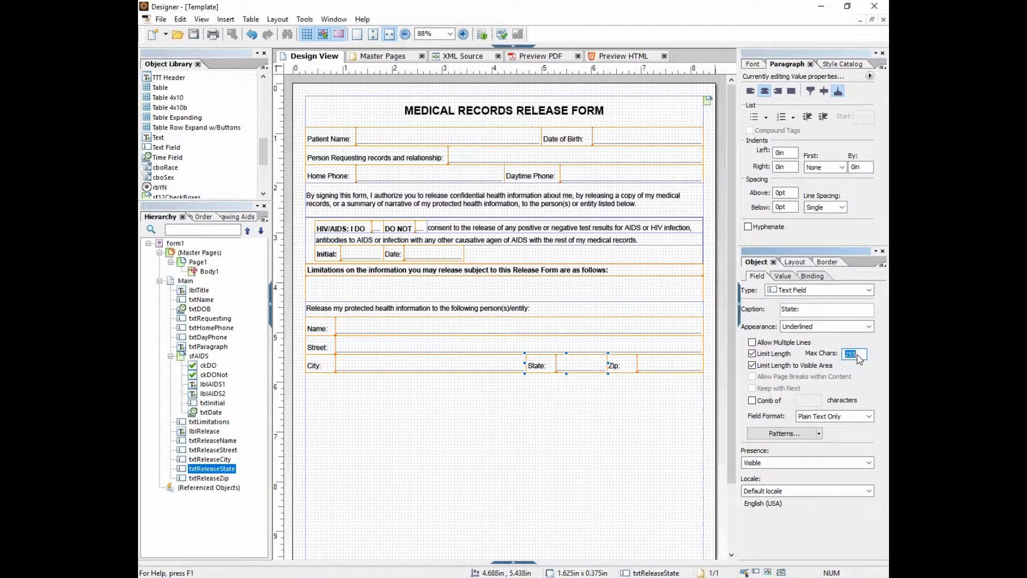
# Limit the entry length of the release Name and Street fields to their visible area
pyautogui.click(462, 326)
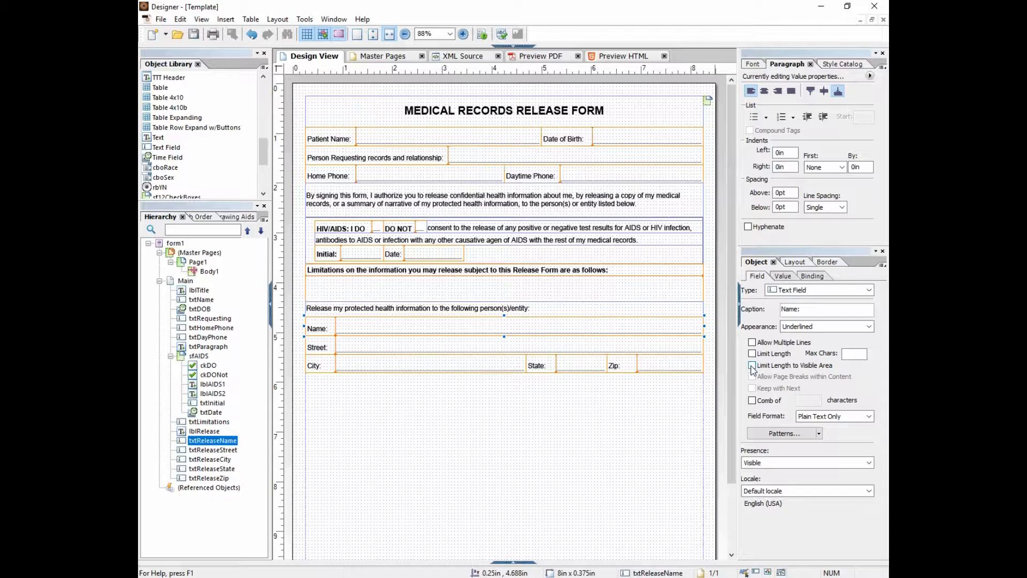
pyautogui.click(752, 366)
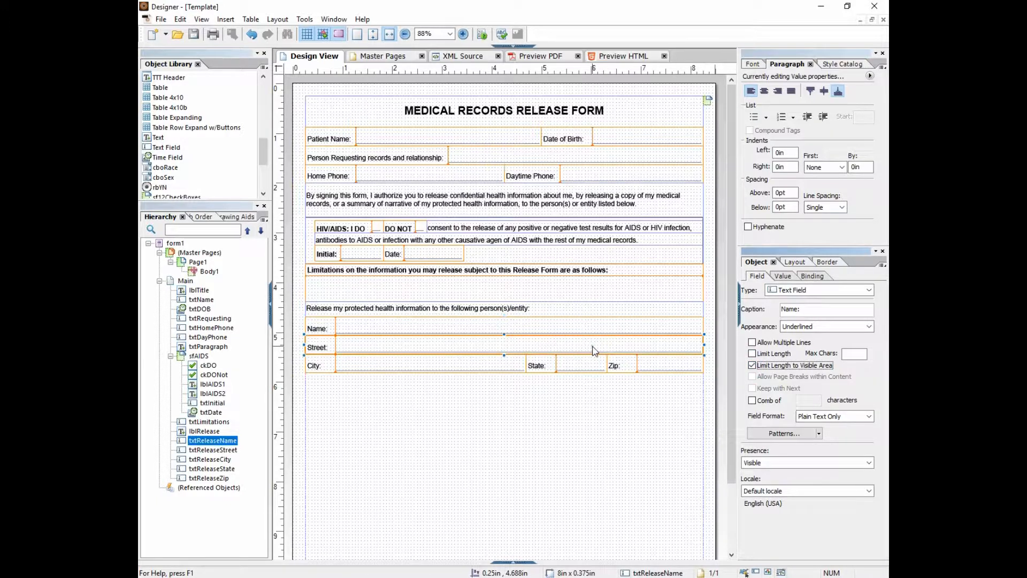
pyautogui.click(689, 347)
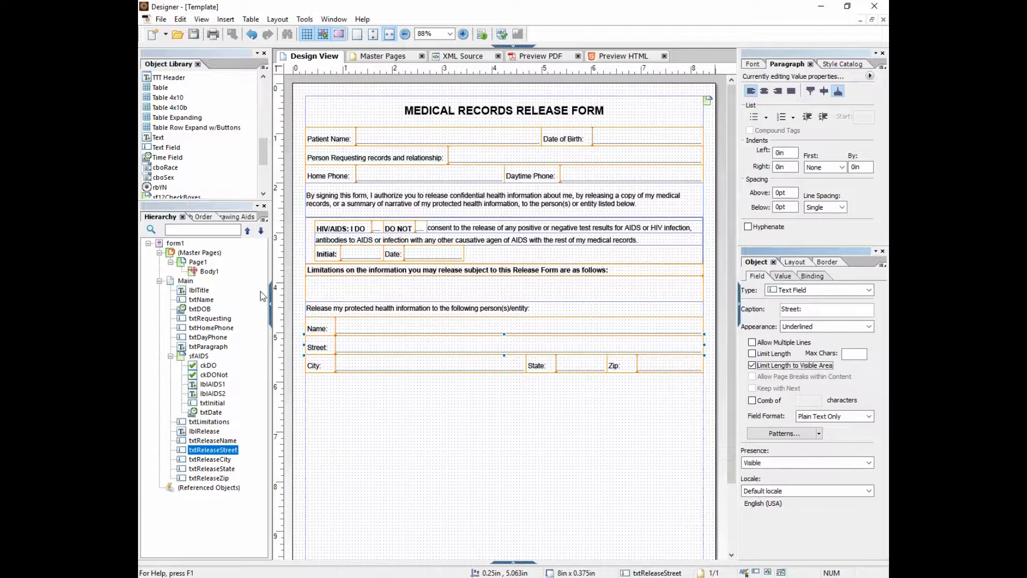
pyautogui.click(348, 228)
pyautogui.keyDown('shift'); pyautogui.click(405, 227); pyautogui.keyUp('shift')
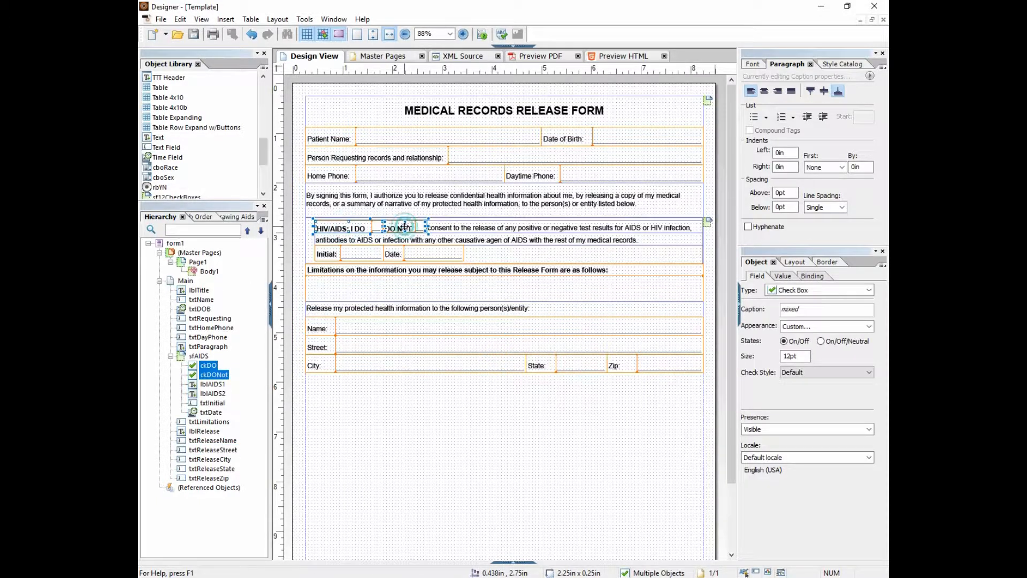
pyautogui.click(328, 378)
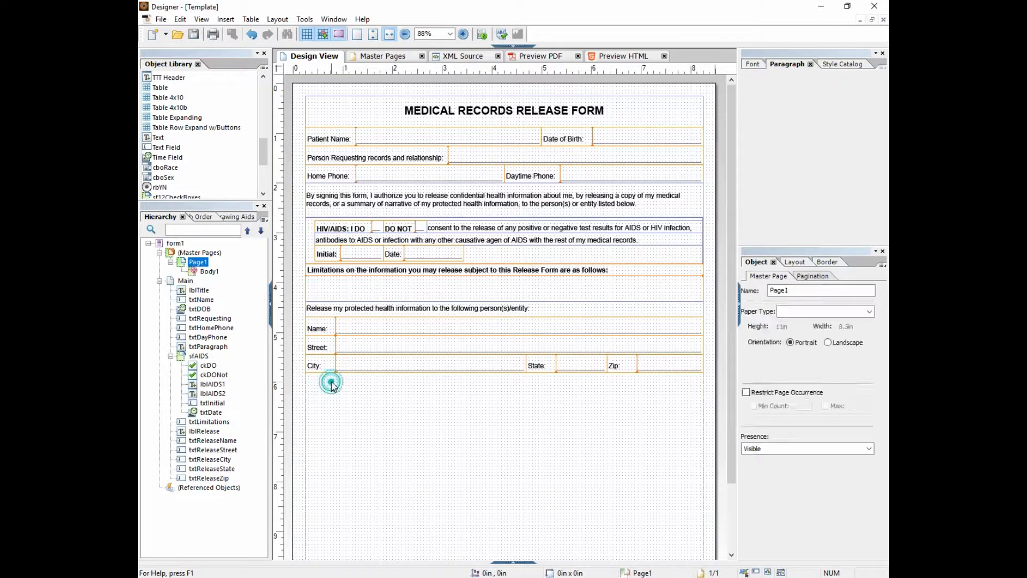
# Paste the two consent check boxes directly below the City field and caption the first one "I do"
pyautogui.hotkey('ctrl', 'v')
pyautogui.moveTo(360, 389); pyautogui.dragTo(338, 383)
pyautogui.click(394, 403)
pyautogui.click(347, 380)
pyautogui.click(346, 380)
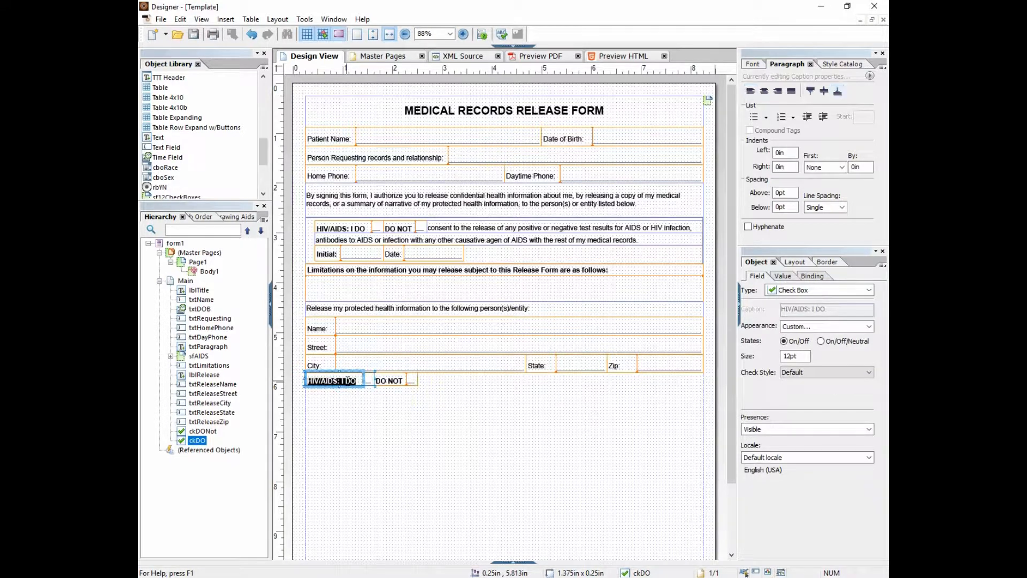
pyautogui.write('I do')
pyautogui.click(363, 400)
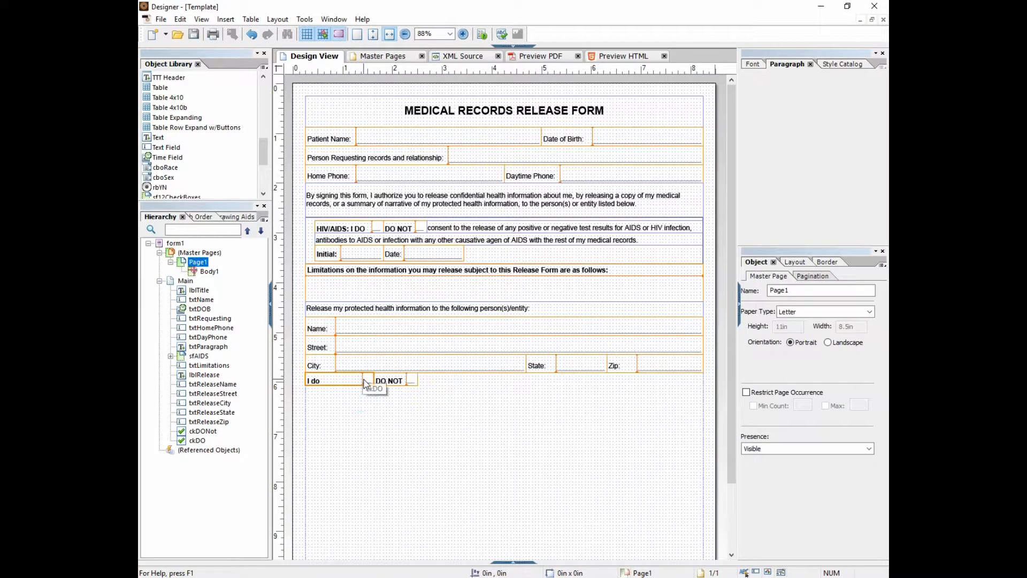
# Shorten the caption area of the "I do" check box and narrow the check box to 0.75 in
pyautogui.click(360, 380)
pyautogui.moveTo(362, 378); pyautogui.dragTo(328, 379)
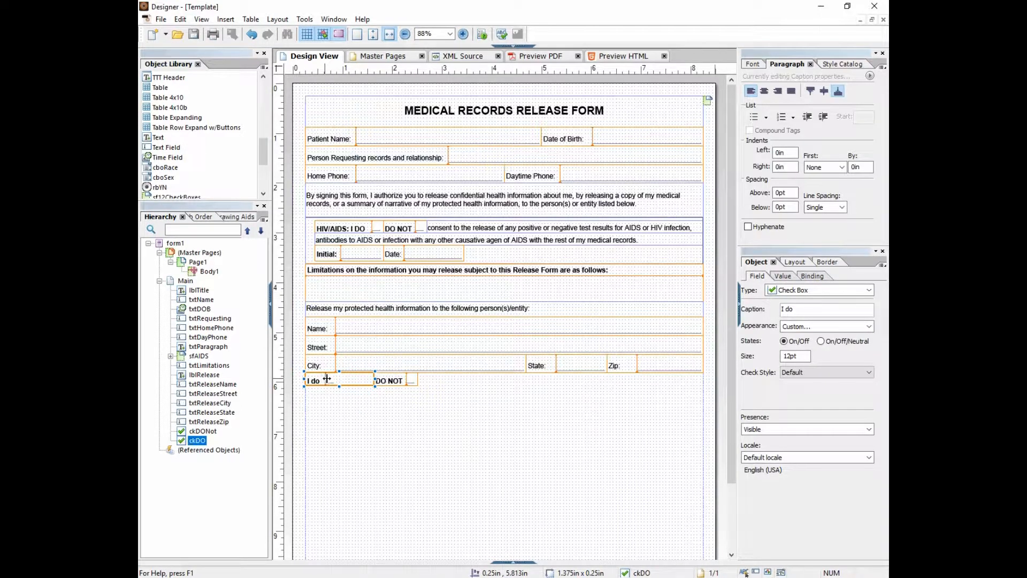
pyautogui.moveTo(374, 379); pyautogui.dragTo(344, 379)
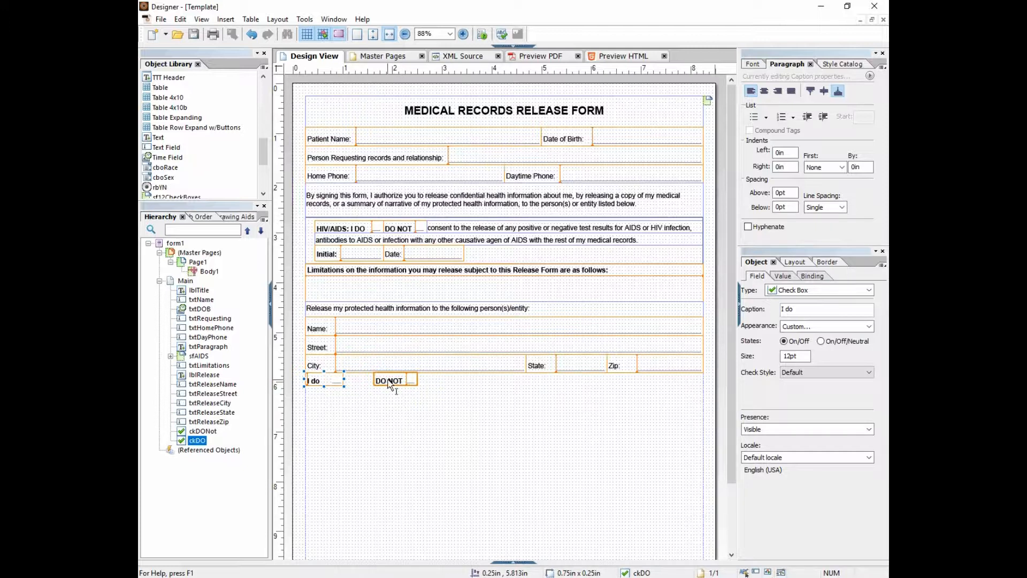
# Change the caption of the second pasted check box to "do NOT"
pyautogui.click(388, 382)
pyautogui.doubleClick(389, 381)
pyautogui.write('Do')
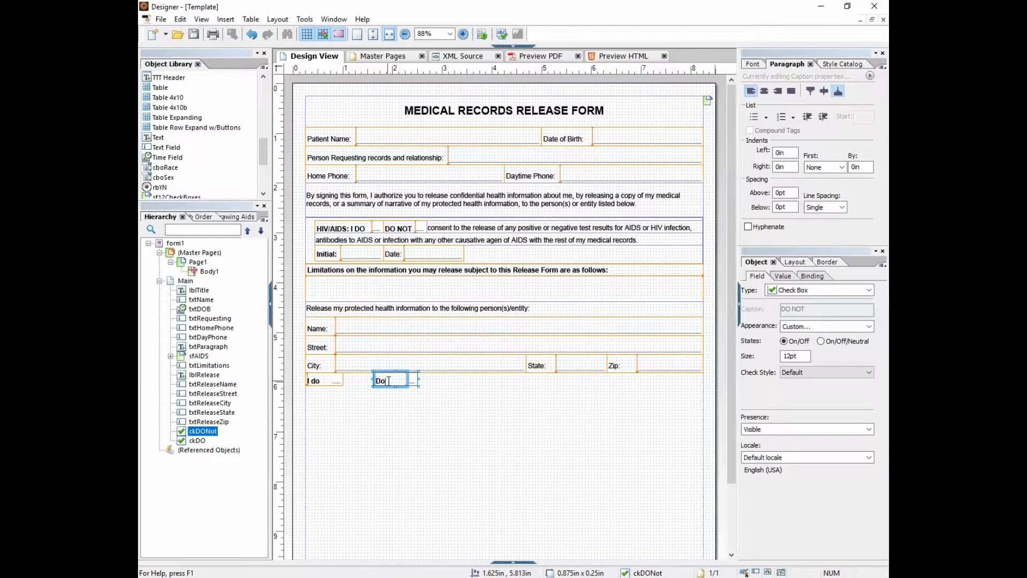
pyautogui.press('BackSpace')
pyautogui.press('BackSpace')
pyautogui.write('do NOT')
pyautogui.click(381, 413)
# Tighten the "I do" check box further and move the "do NOT" check box directly beside it, at X 0.875 in
pyautogui.moveTo(387, 382); pyautogui.dragTo(353, 381)
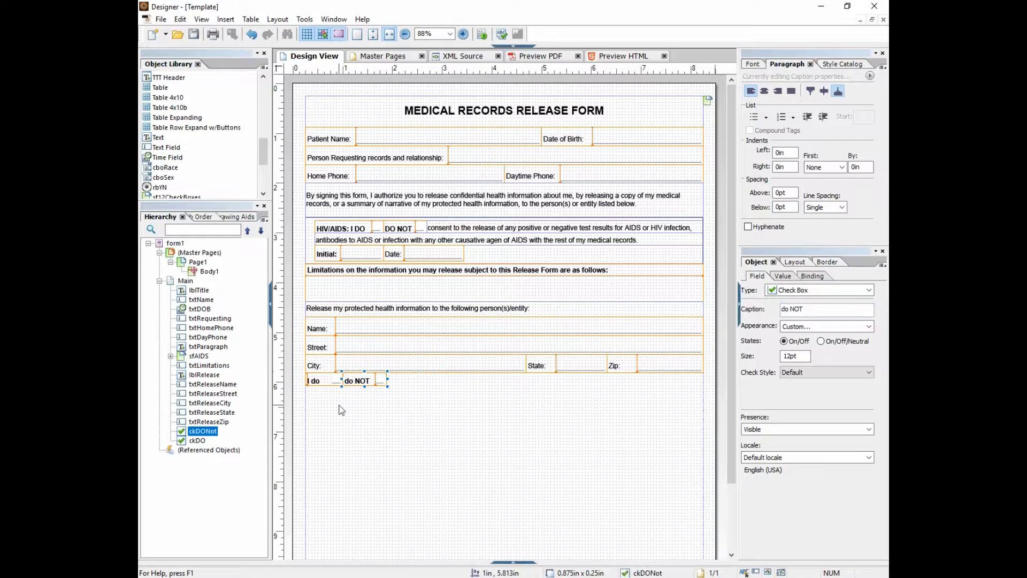
pyautogui.click(311, 380)
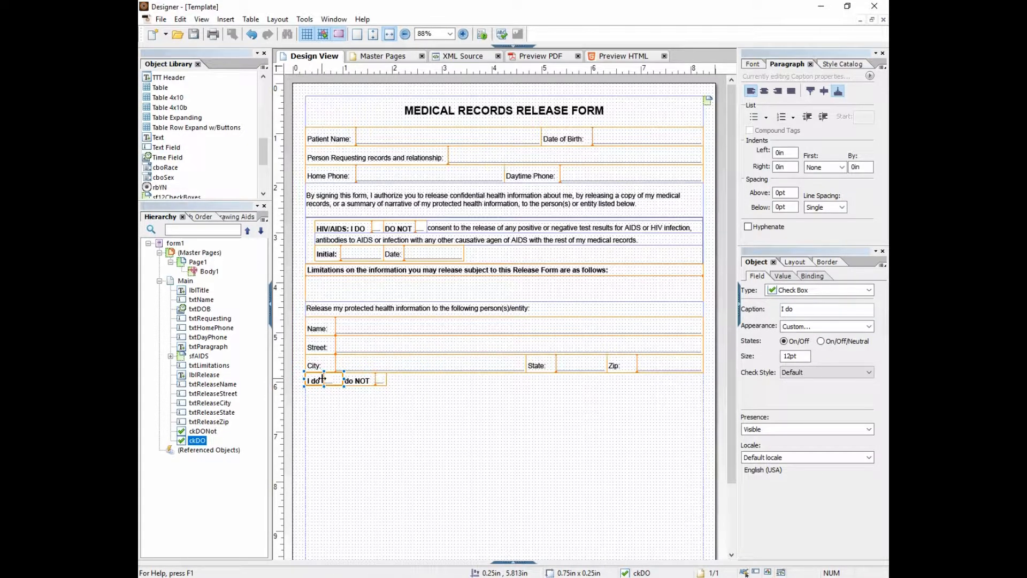
pyautogui.moveTo(343, 379); pyautogui.dragTo(338, 379)
pyautogui.click(317, 378)
pyautogui.moveTo(367, 382); pyautogui.dragTo(360, 382)
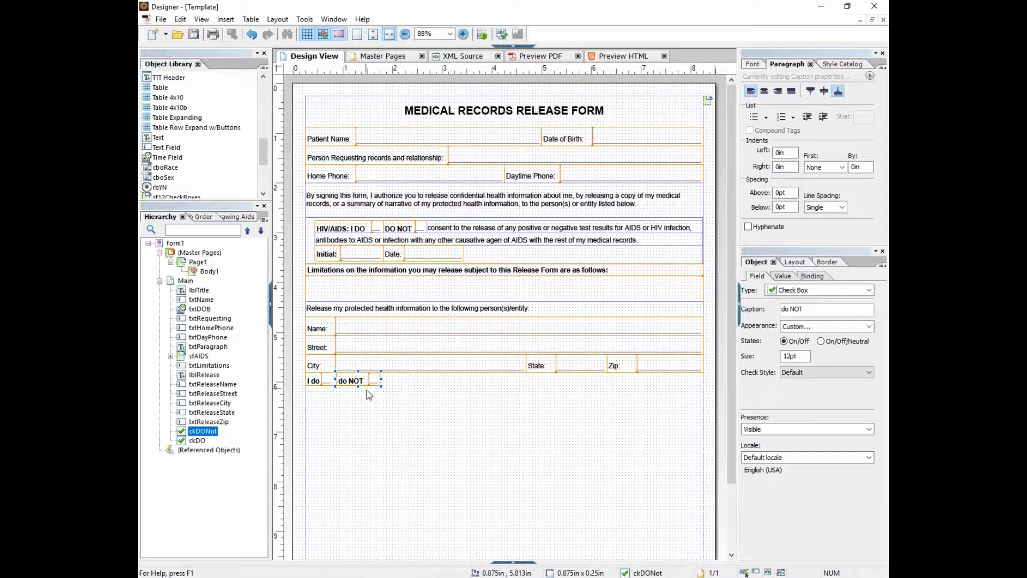
# Copy the first consent text line next to the "do NOT" check box and widen it to 6.5 in, up to the form's edge
pyautogui.click(456, 229)
pyautogui.moveTo(458, 240); pyautogui.dragTo(401, 381)
pyautogui.click(405, 394)
pyautogui.moveTo(656, 379); pyautogui.dragTo(704, 379)
# Rename the copied consent text label lblPermission
pyautogui.click(206, 450)
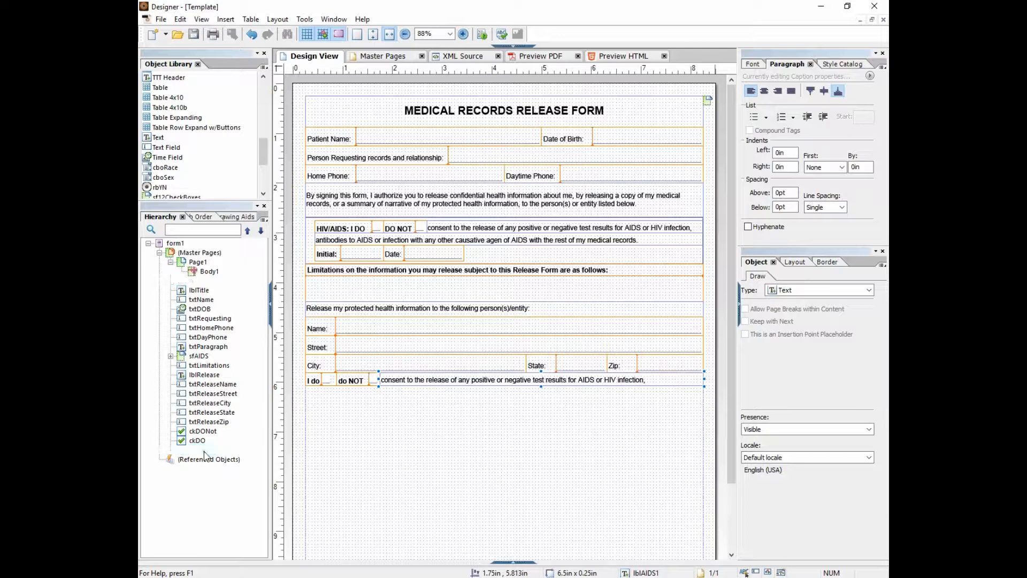
pyautogui.click(202, 450)
pyautogui.moveTo(196, 450); pyautogui.dragTo(219, 451)
pyautogui.write('Permission')
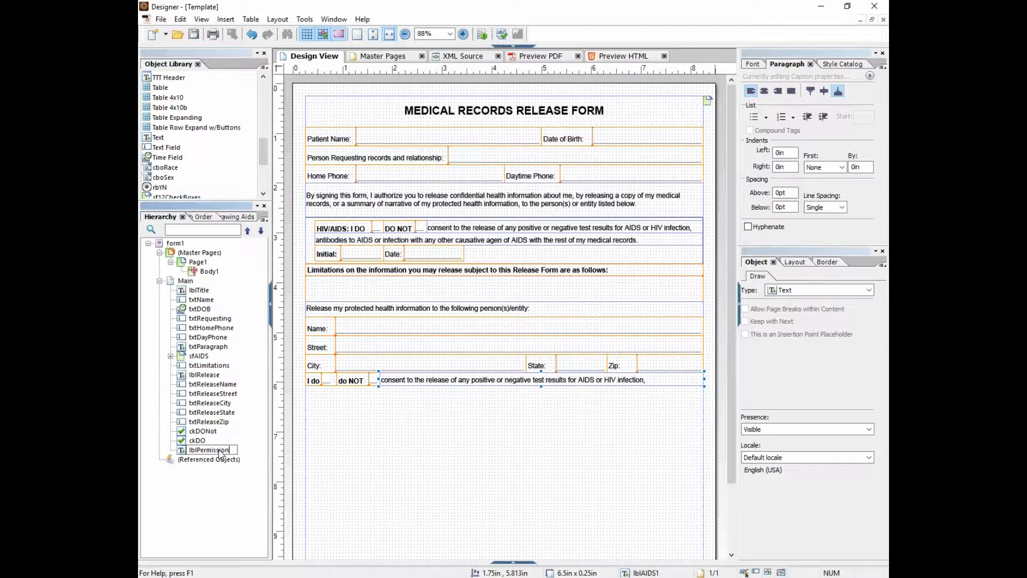
pyautogui.press('Return')
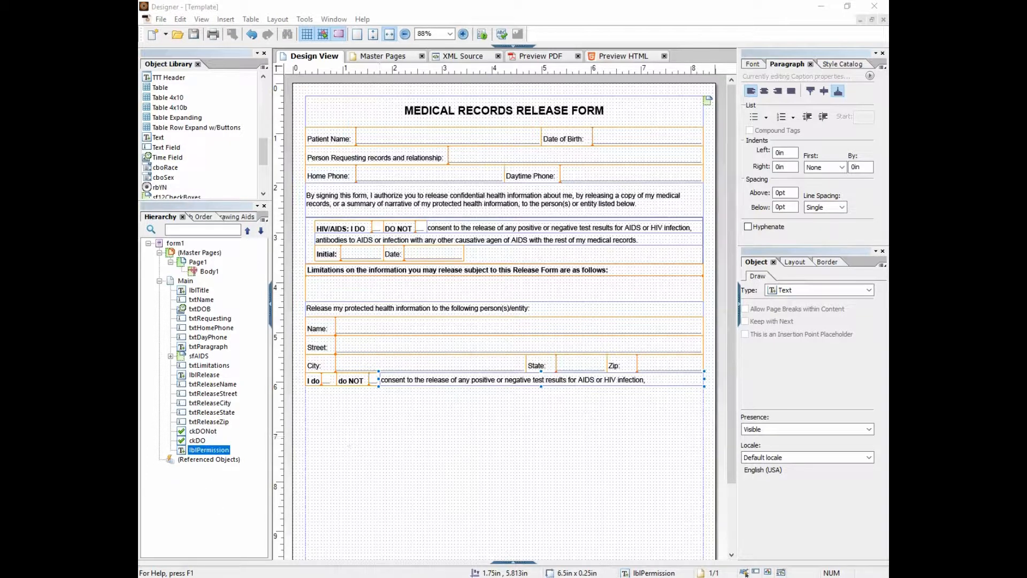
# Replace the lblPermission text with "give permission for these records to be faxed to the above entity."
pyautogui.click(439, 381)
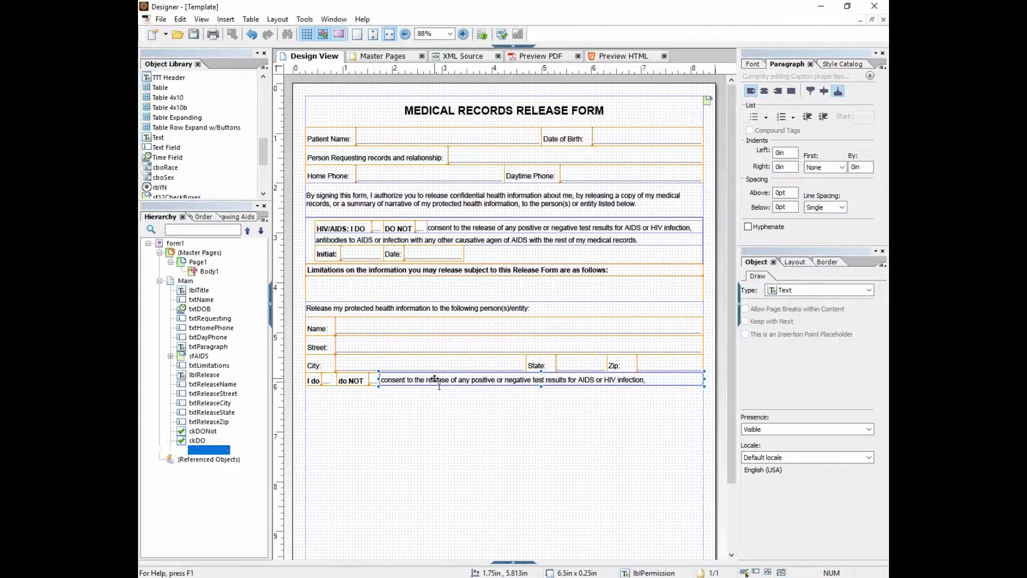
pyautogui.doubleClick(435, 378)
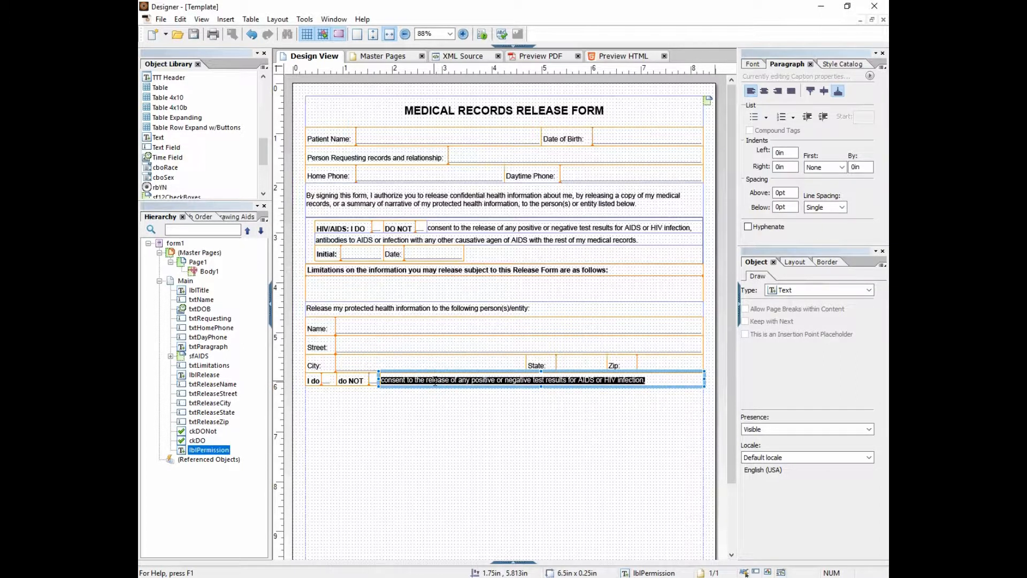
pyautogui.write('give p')
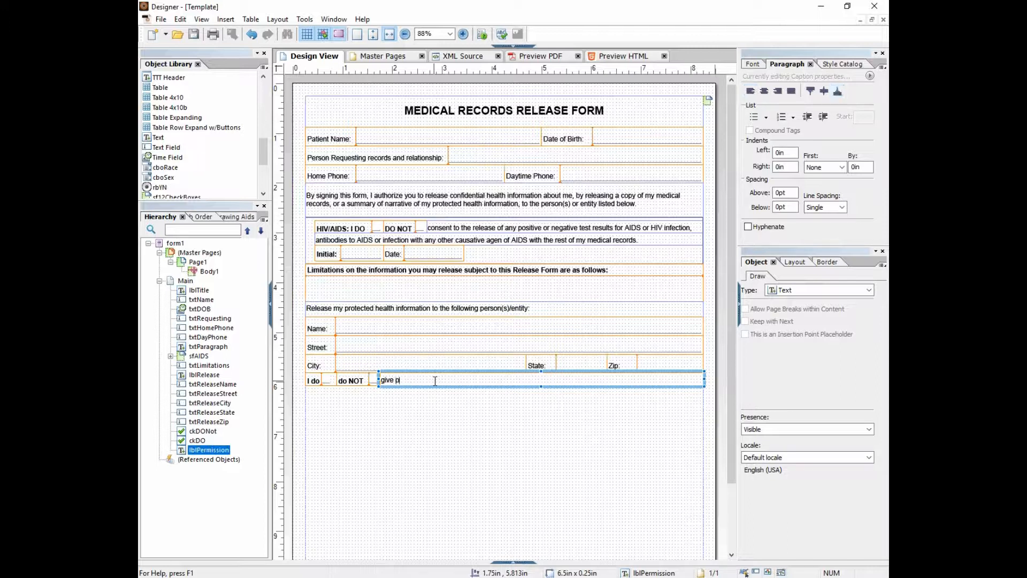
pyautogui.write('ermission for these records')
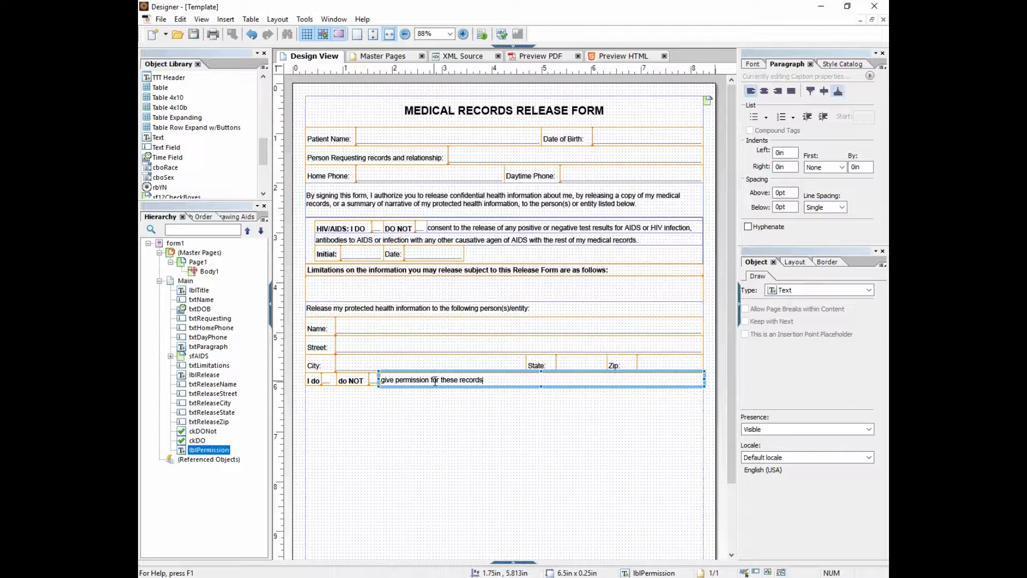
pyautogui.write(' to be faxed to the above entity.')
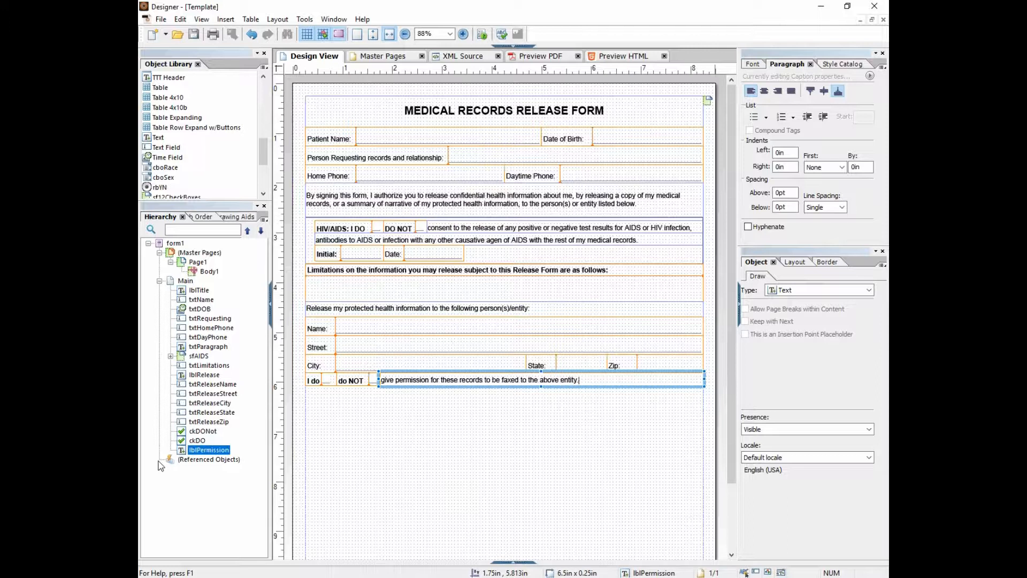
pyautogui.click(266, 442)
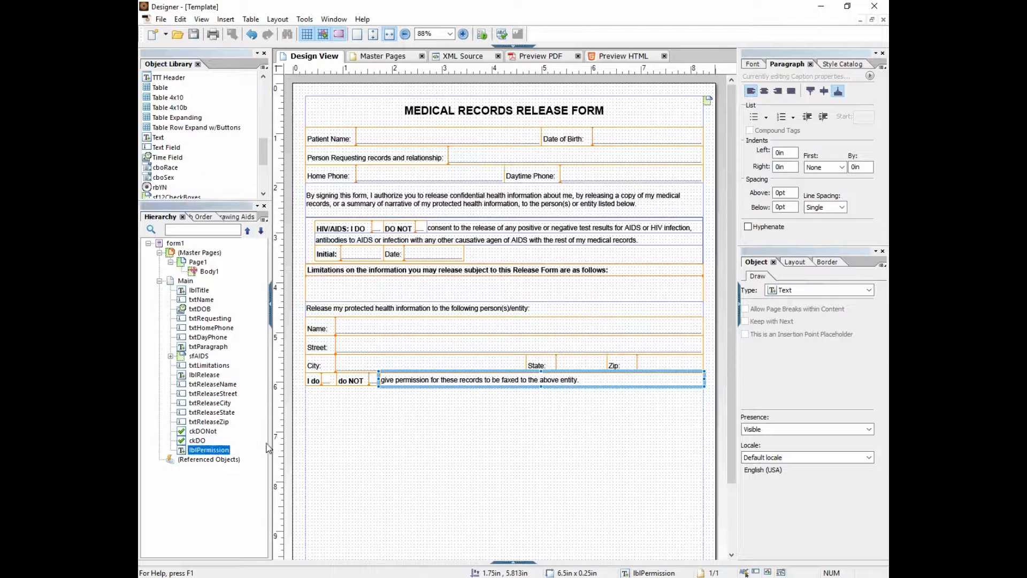
# Duplicate the permission text, place the copy below the check box row, and enlarge it to 8 in by 0.5 in
pyautogui.click(443, 380)
pyautogui.click(514, 413)
pyautogui.click(509, 379)
pyautogui.click(450, 408)
pyautogui.hotkey('ctrl', 'v')
pyautogui.moveTo(471, 418); pyautogui.dragTo(397, 399)
pyautogui.moveTo(467, 399); pyautogui.dragTo(467, 410)
pyautogui.moveTo(630, 397); pyautogui.dragTo(704, 406)
# Replace the duplicate's text with "The reasons or purposes for this release of", then copy that text and clear it from the label
pyautogui.doubleClick(602, 402)
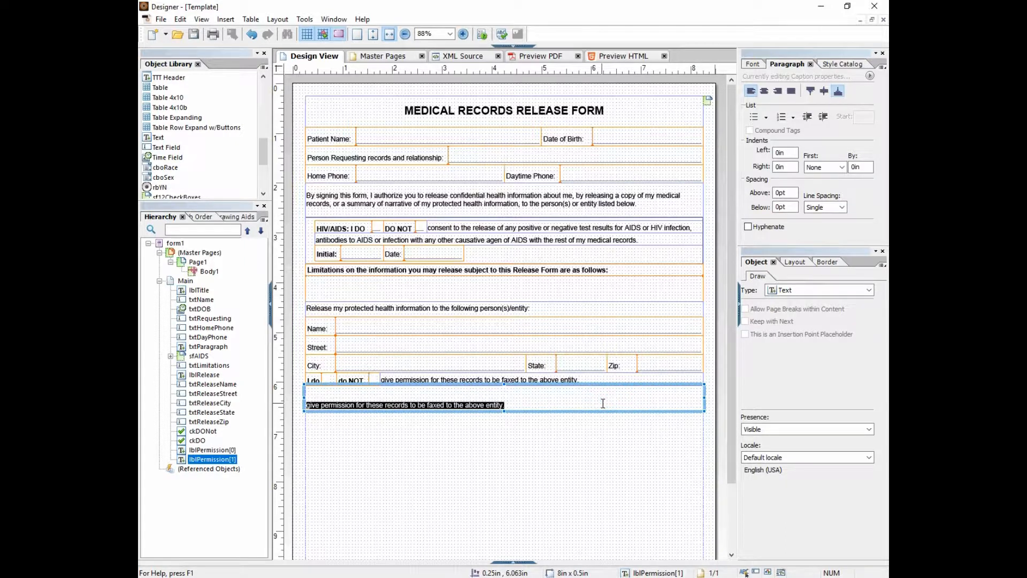
pyautogui.write('The reas')
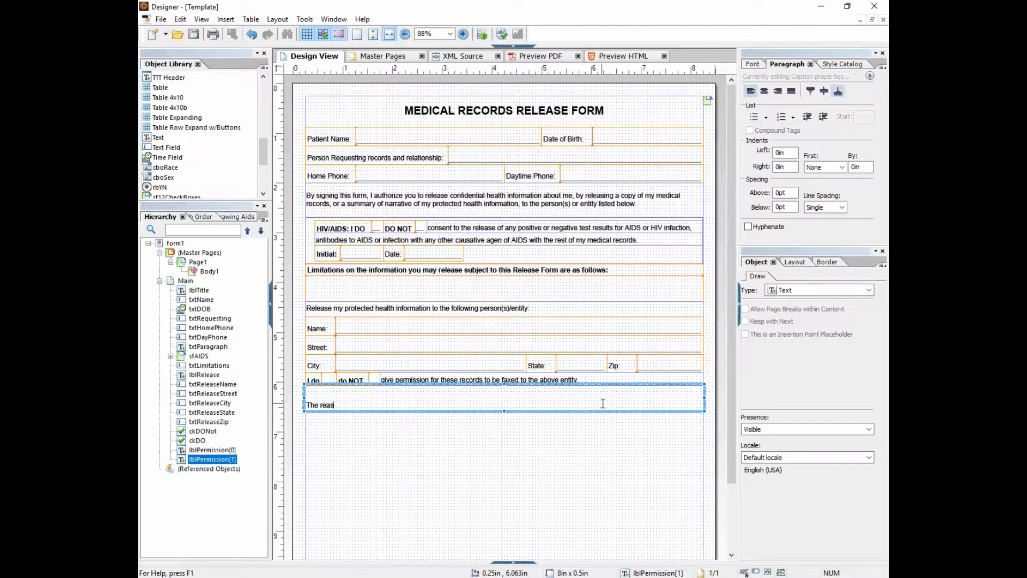
pyautogui.write('ons fr purposes for this release of')
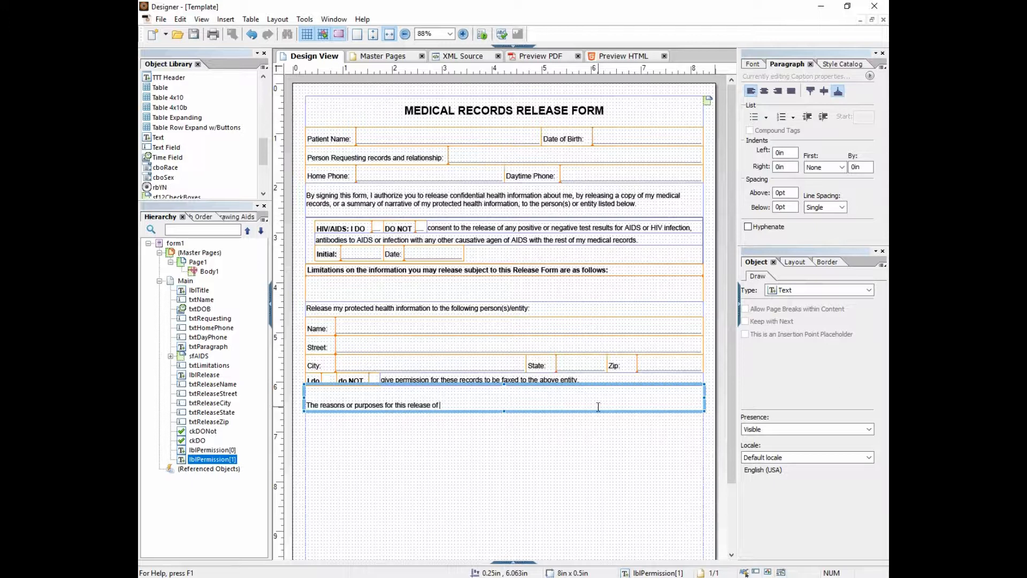
pyautogui.moveTo(442, 405); pyautogui.dragTo(294, 412)
pyautogui.hotkey('ctrl', 'c')
pyautogui.press('Delete')
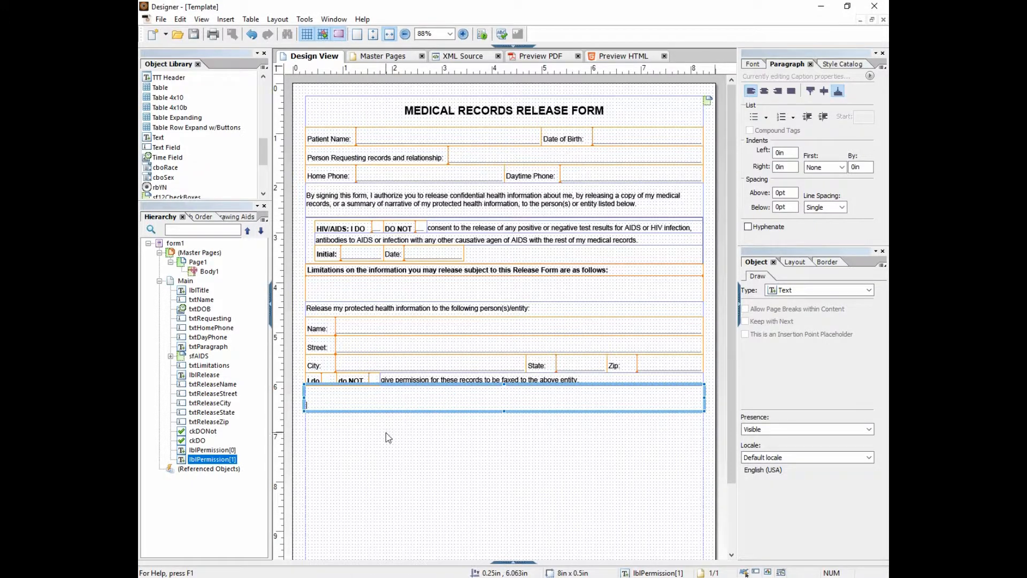
# Convert the emptied label to a Text Field and position its caption at the Top
pyautogui.click(829, 290)
pyautogui.click(800, 304)
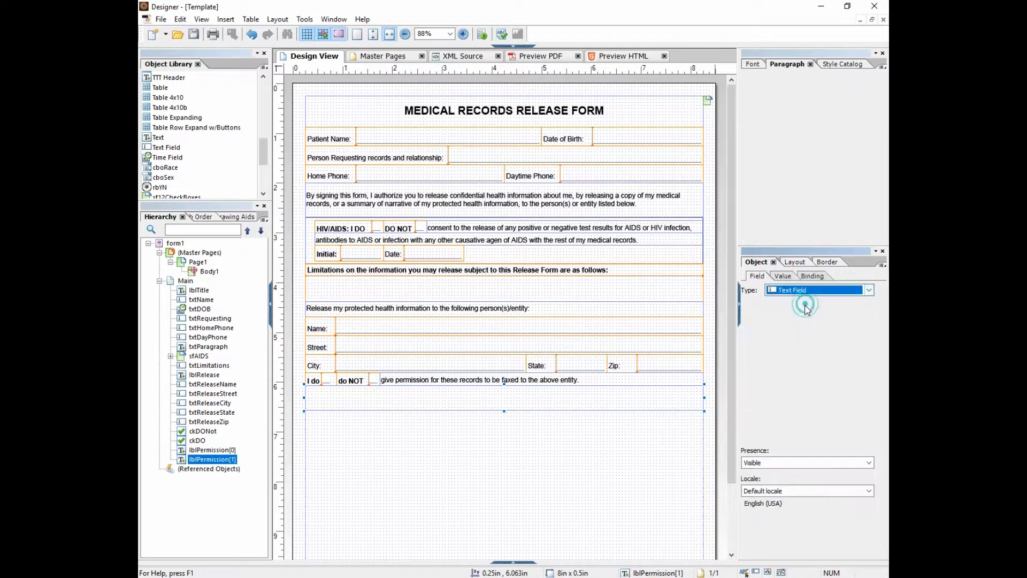
pyautogui.click(793, 263)
pyautogui.click(804, 429)
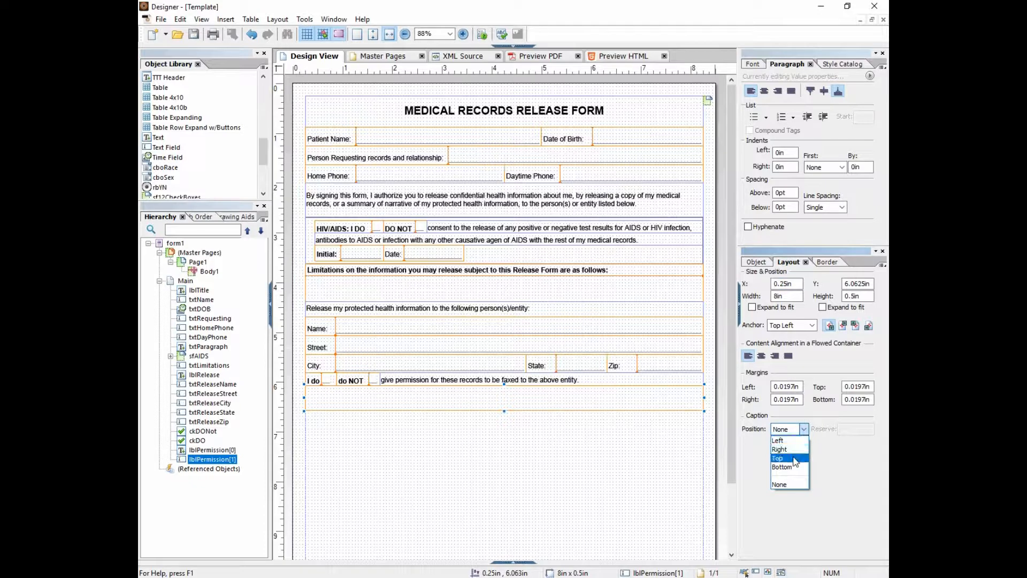
pyautogui.click(794, 459)
# Paste the copied text as the field's caption and complete it to read "The reasons or purposes for this release of information are as follows:"
pyautogui.doubleClick(467, 397)
pyautogui.hotkey('ctrl', 'v')
pyautogui.write('inf')
pyautogui.write('ormation are ')
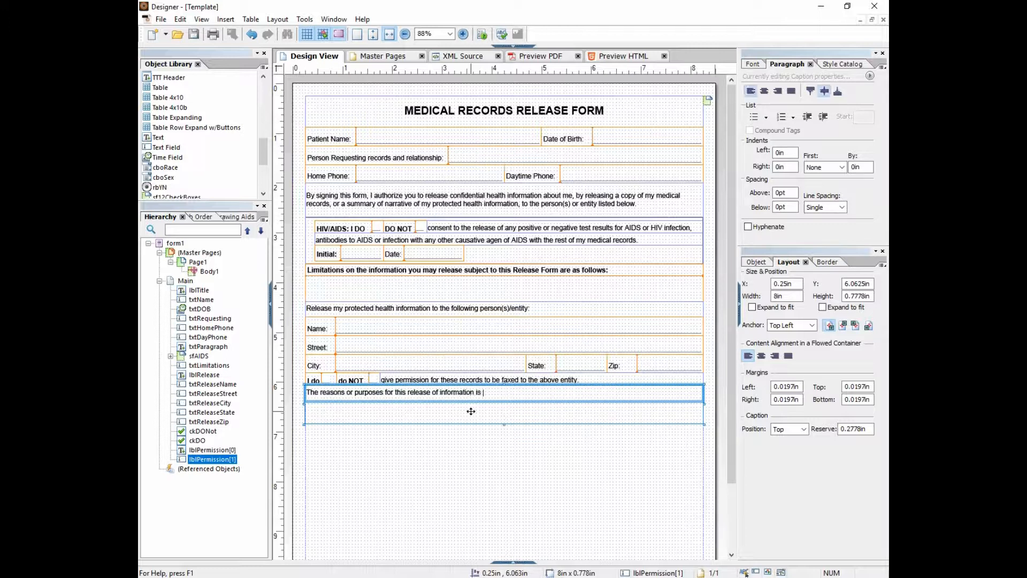
pyautogui.write('as follows:')
pyautogui.click(478, 418)
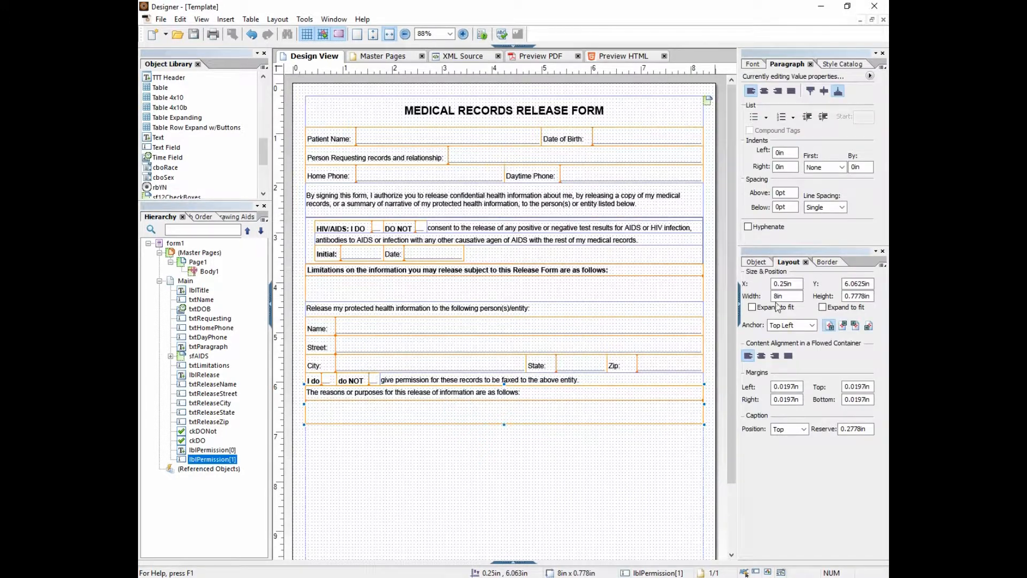
# Allow multiple lines in the reasons field, set its height to 0.75 in, and align its value to the top
pyautogui.click(823, 307)
pyautogui.click(759, 262)
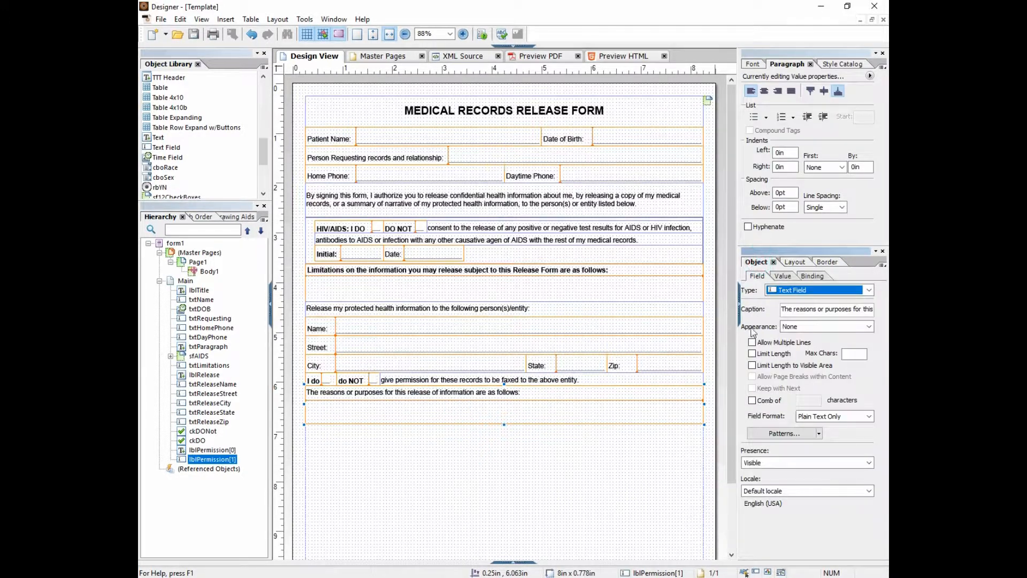
pyautogui.click(752, 342)
pyautogui.moveTo(504, 424); pyautogui.dragTo(504, 423)
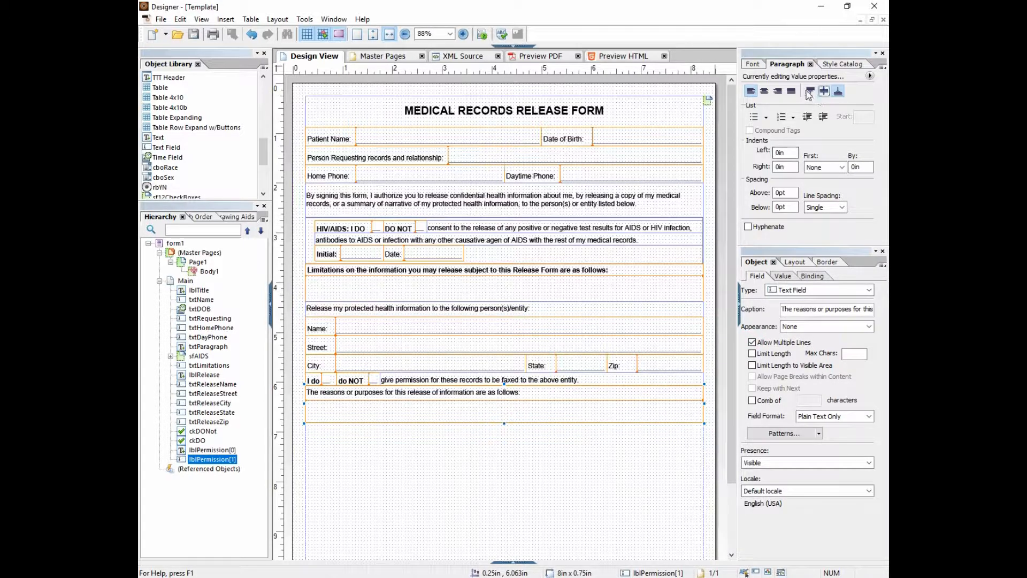
pyautogui.click(810, 92)
# Rename the reasons field lblReasons
pyautogui.click(214, 461)
pyautogui.moveTo(197, 460); pyautogui.dragTo(266, 464)
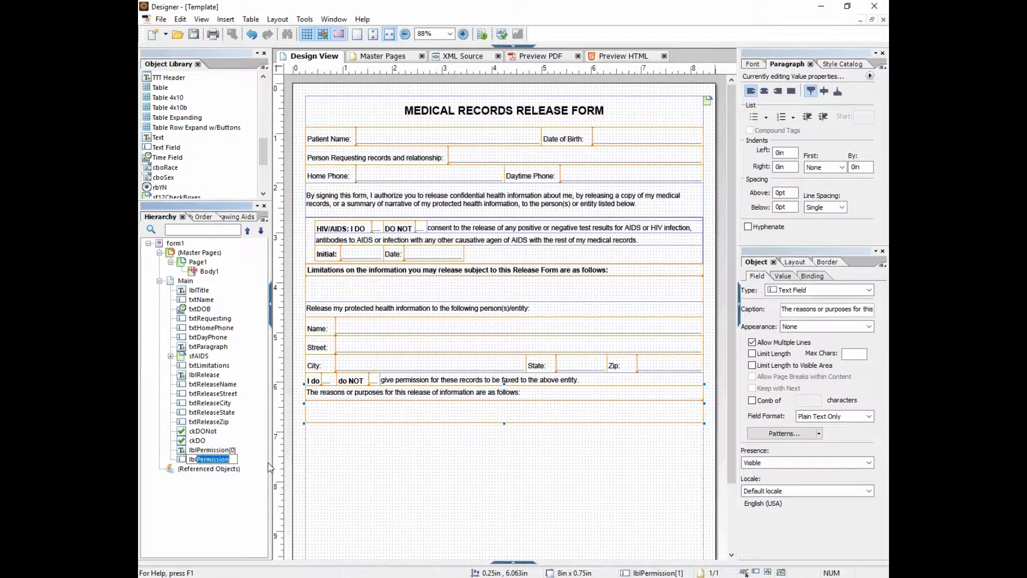
pyautogui.write('Resa')
pyautogui.write('sons')
pyautogui.press('Return')
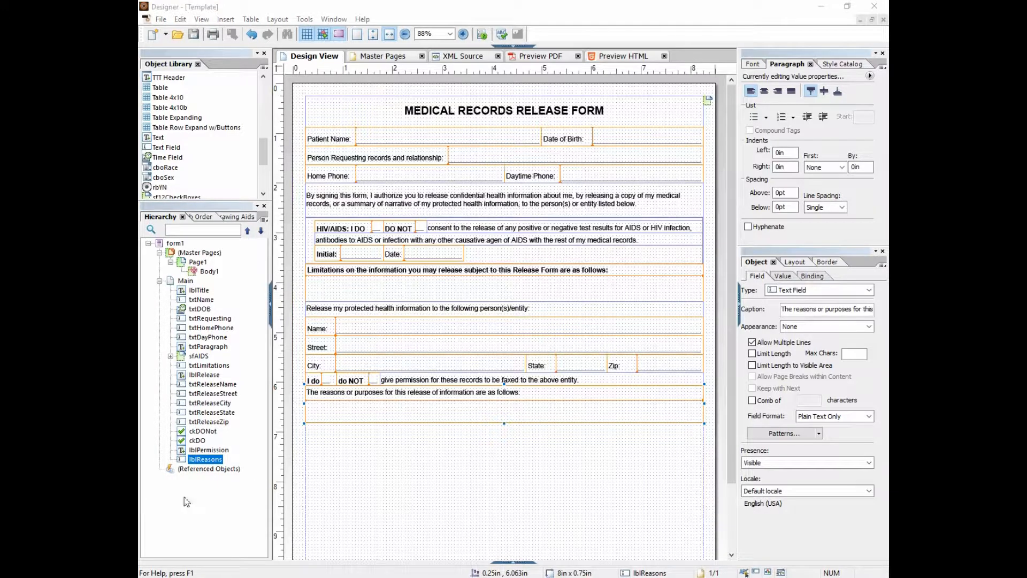
# Add a Signature Field below the reasons field and size it to about 5.188 in by 0.875 in
pyautogui.moveTo(263, 158); pyautogui.dragTo(263, 149)
pyautogui.moveTo(175, 85)
pyautogui.mouseDown()
pyautogui.moveTo(233, 192)
pyautogui.moveTo(343, 449)
pyautogui.moveTo(313, 427)
pyautogui.mouseUp()
pyautogui.moveTo(420, 446); pyautogui.dragTo(564, 466)
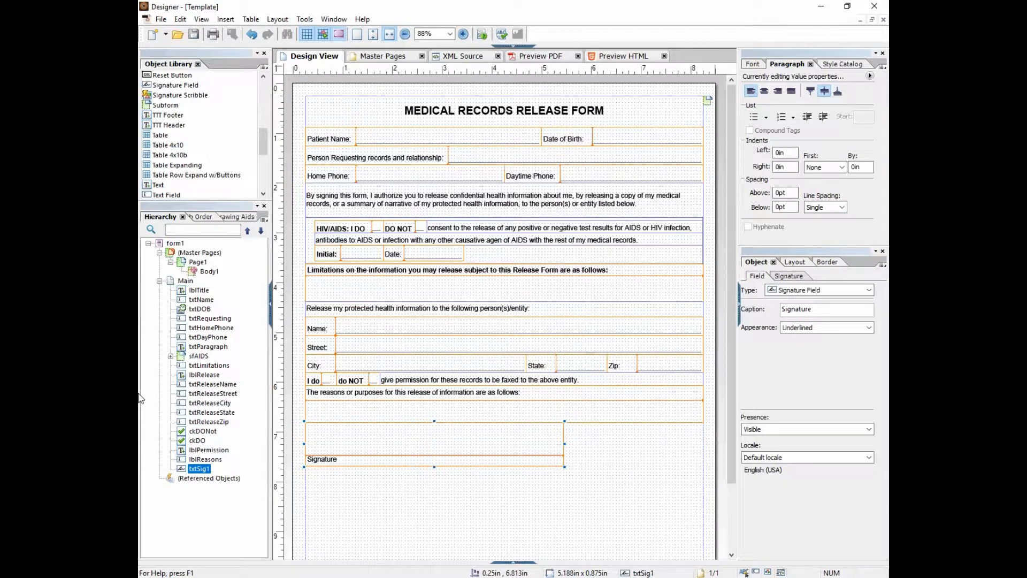
pyautogui.click(139, 203)
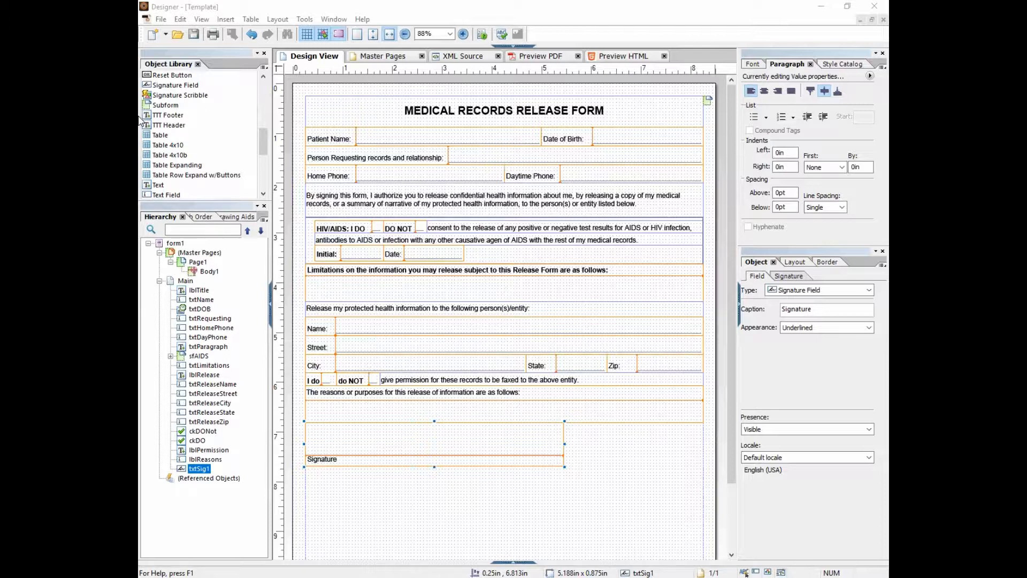
# Caption the signature field "Patient Signature [or parent, guardian or legal representative]" and narrow it to about 4.688 in
pyautogui.click(781, 309)
pyautogui.write('Patient')
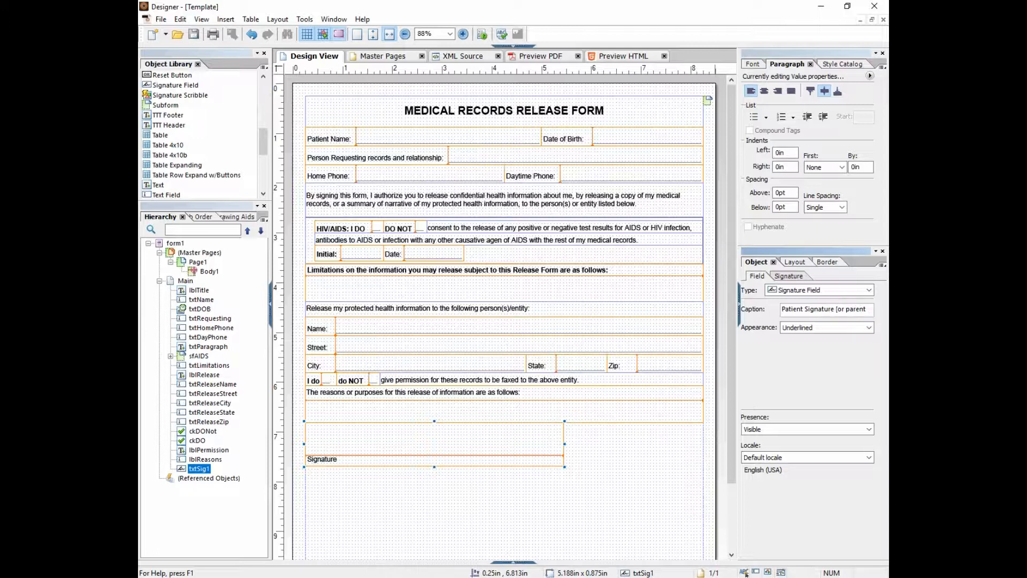
pyautogui.write('[or parent, guardian o')
pyautogui.write('r legal repre')
pyautogui.write('sen')
pyautogui.write('tative')
pyautogui.write(']')
pyautogui.press('Return')
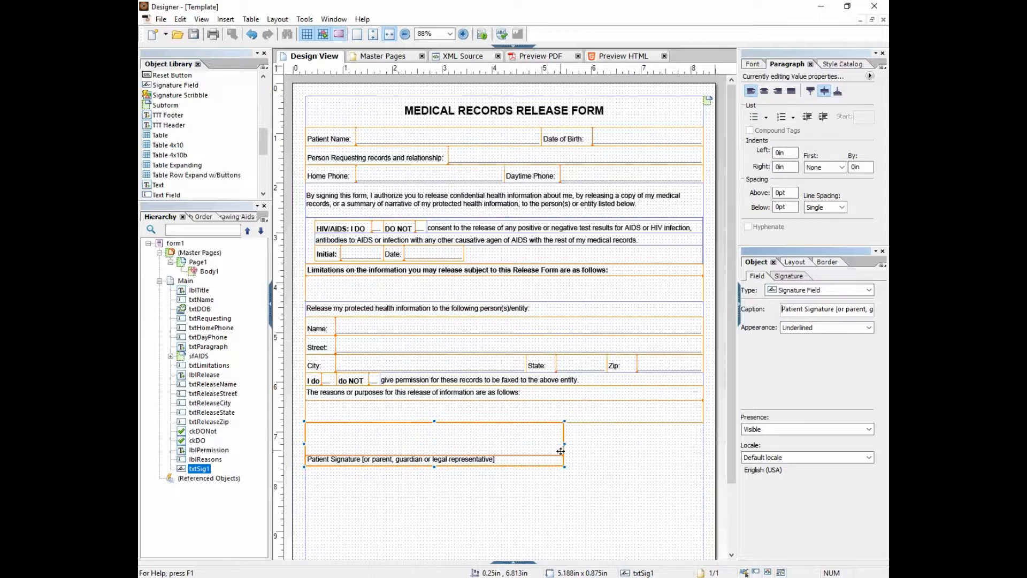
pyautogui.moveTo(564, 443); pyautogui.dragTo(538, 447)
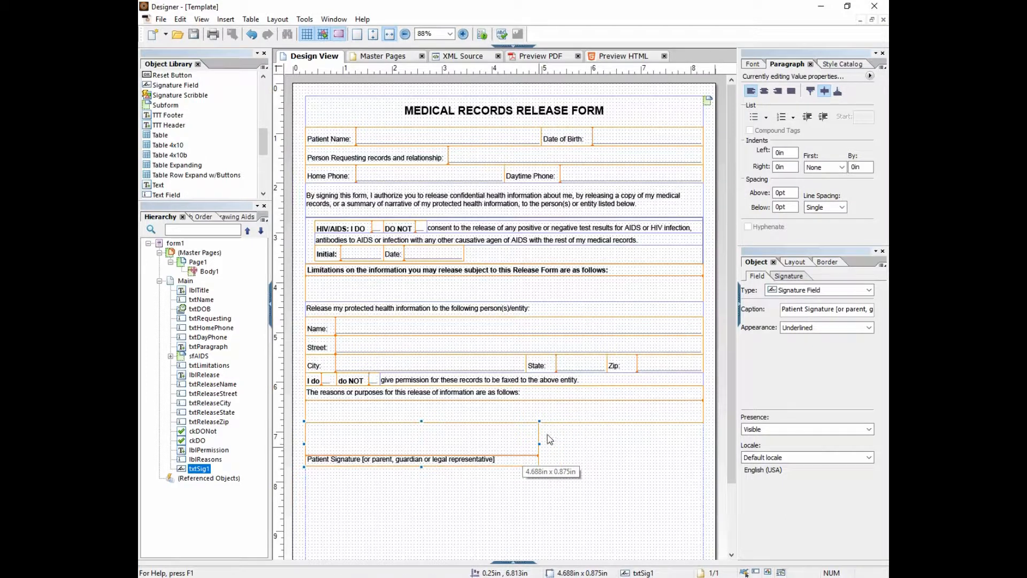
# Duplicate the Date of Birth field, place the copy beside the patient signature field, and set its caption position to Bottom
pyautogui.click(628, 139)
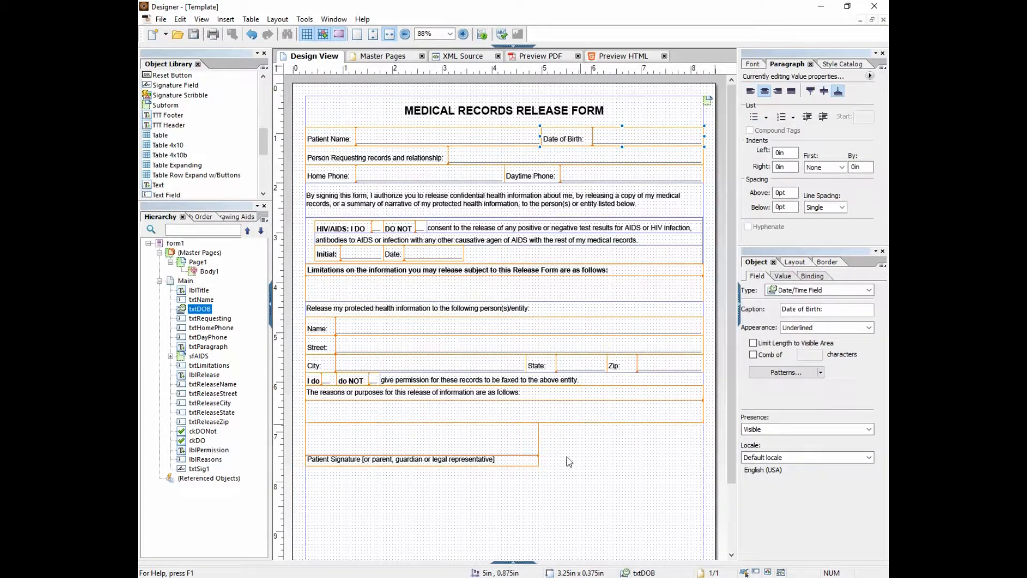
pyautogui.hotkey('ctrl', 'v')
pyautogui.moveTo(614, 456); pyautogui.dragTo(612, 432)
pyautogui.click(794, 261)
pyautogui.click(802, 429)
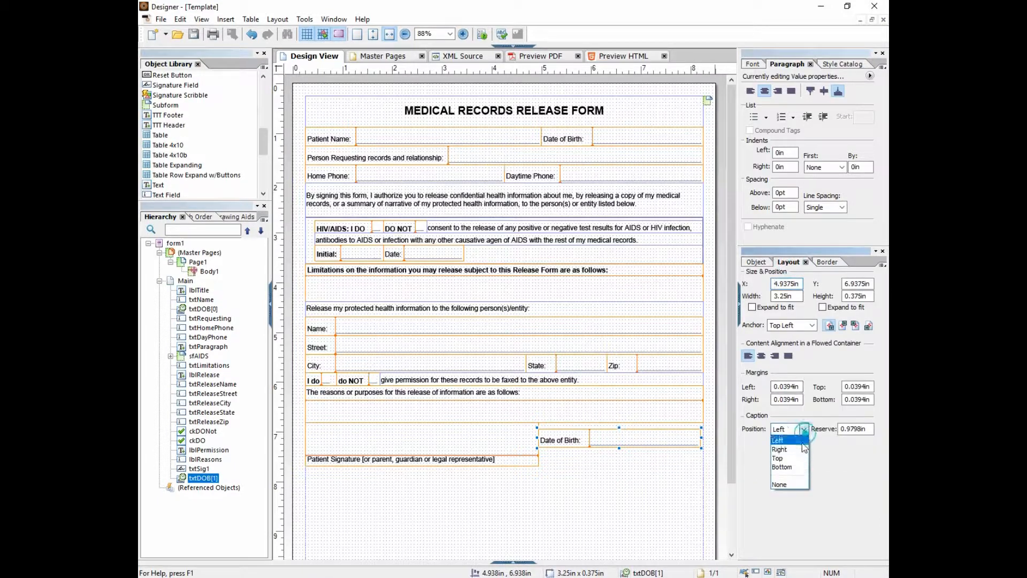
pyautogui.click(794, 468)
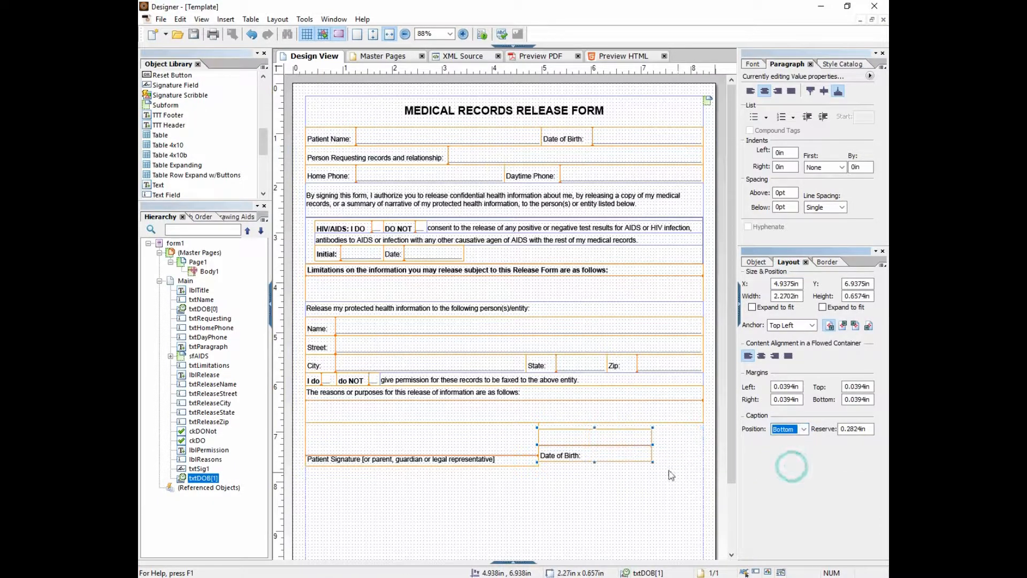
# Resize the copied date field to about 3.312 in by 0.875 in beside the signature field and set its caption reserve to 0.1745 in
pyautogui.moveTo(594, 428); pyautogui.dragTo(705, 439)
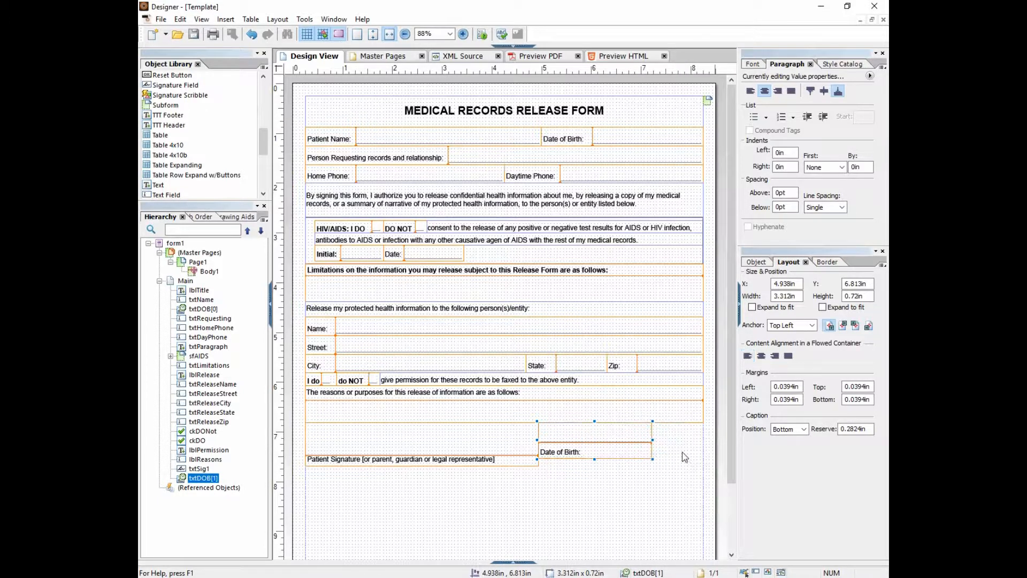
pyautogui.moveTo(620, 459); pyautogui.dragTo(593, 454)
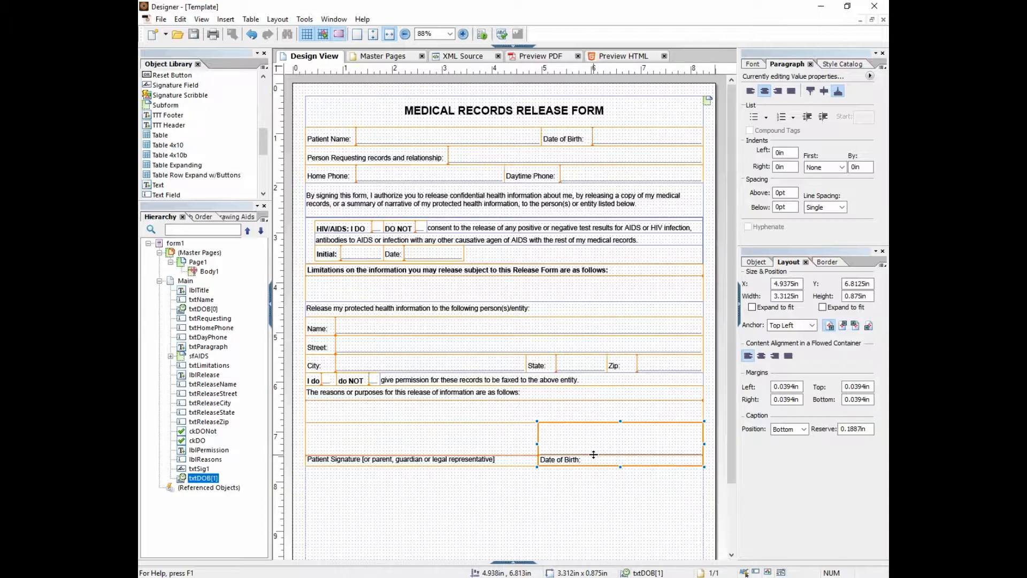
pyautogui.click(524, 447)
pyautogui.moveTo(871, 430)
pyautogui.mouseDown()
pyautogui.moveTo(809, 434)
pyautogui.moveTo(828, 433)
pyautogui.mouseUp()
pyautogui.click(632, 444)
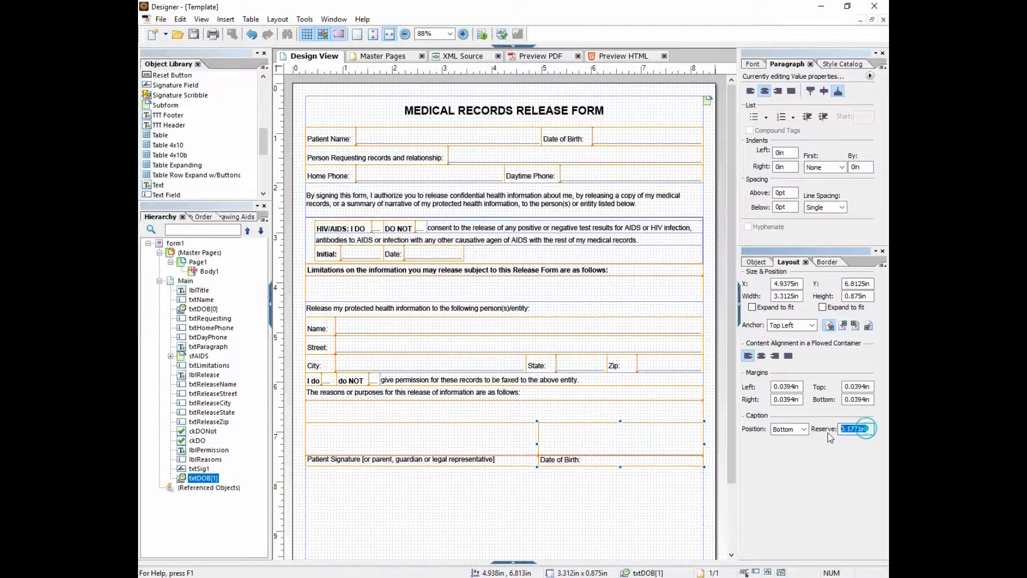
pyautogui.write('0.1745in')
pyautogui.click(619, 485)
pyautogui.click(600, 462)
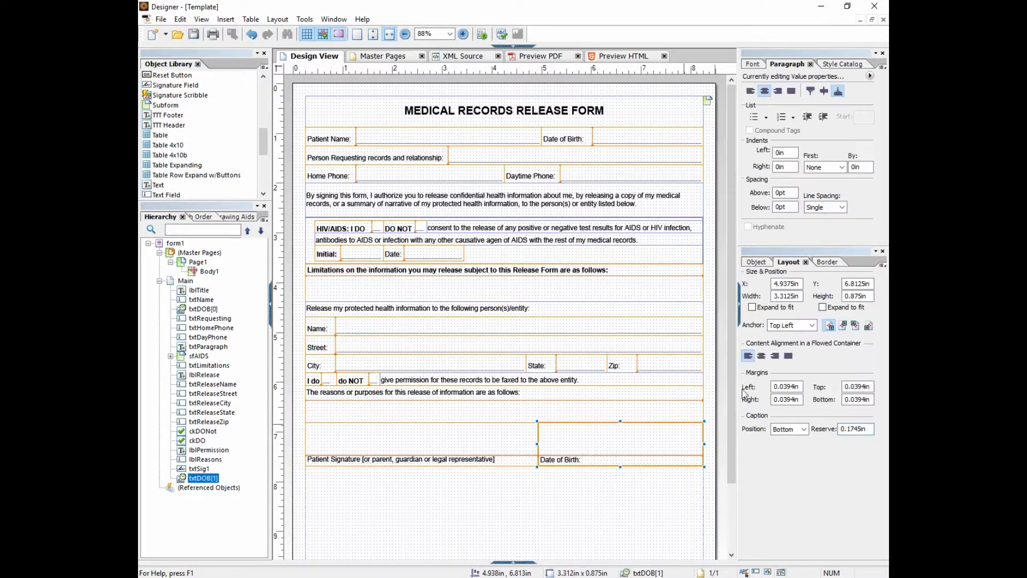
# Caption the copied date field "Date:" and rename it txtSigDate
pyautogui.click(756, 261)
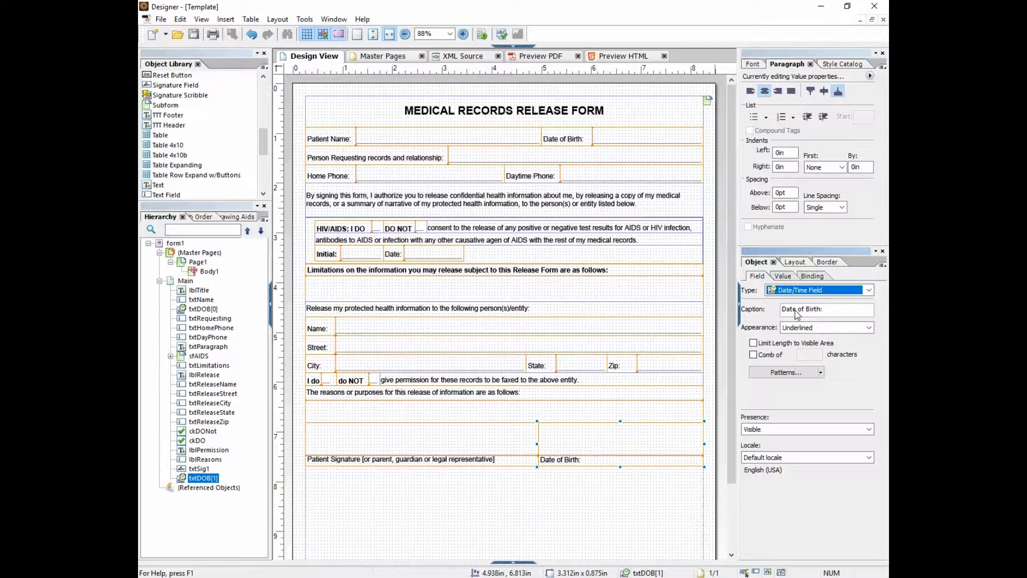
pyautogui.moveTo(796, 310); pyautogui.dragTo(822, 311)
pyautogui.press('BackSpace')
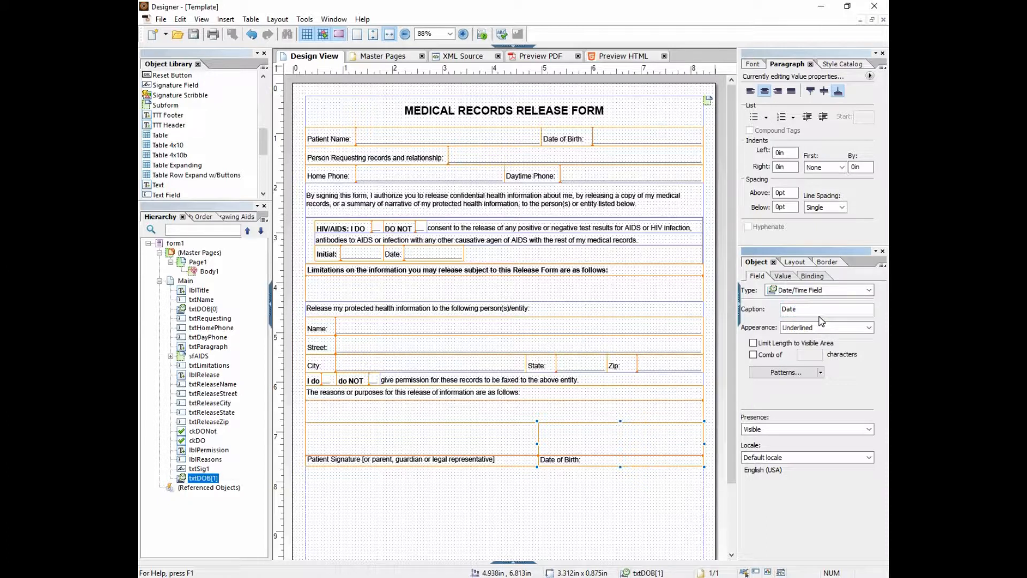
pyautogui.write('\\')
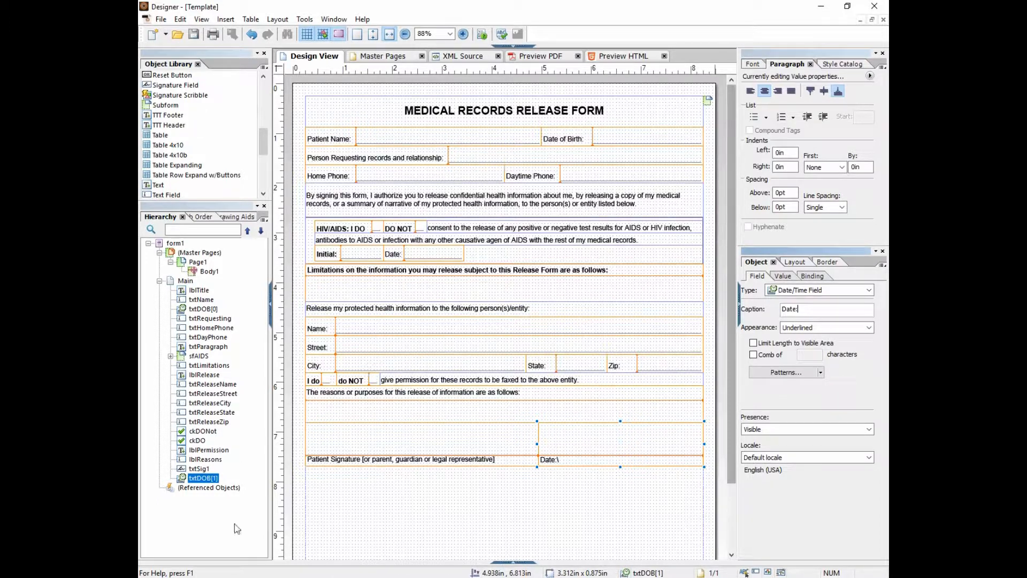
pyautogui.click(199, 480)
pyautogui.write('txtSigDate')
pyautogui.press('Return')
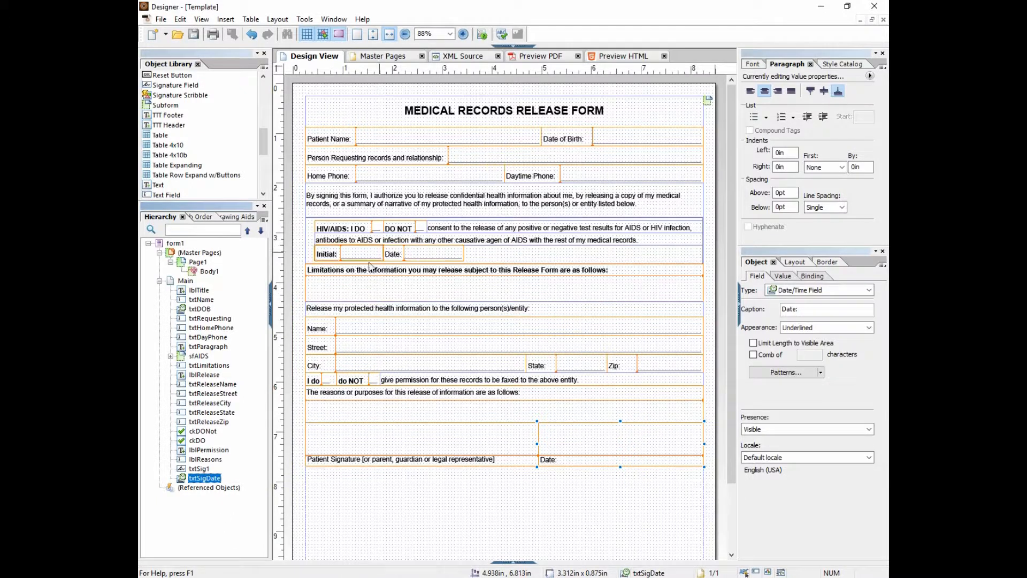
# Duplicate the "By signing this form" paragraph below the signature row and rename the copy txtParagraph2
pyautogui.click(345, 200)
pyautogui.moveTo(345, 271)
pyautogui.mouseDown()
pyautogui.moveTo(357, 488)
pyautogui.moveTo(345, 485)
pyautogui.mouseUp()
pyautogui.click(201, 488)
pyautogui.click(231, 487)
pyautogui.write('2')
# Replace the copied paragraph's text with "I understand that you will provide this infomation within 15 days from receipt of request and that a fee"
pyautogui.doubleClick(326, 487)
pyautogui.hotkey('ctrl', 'a')
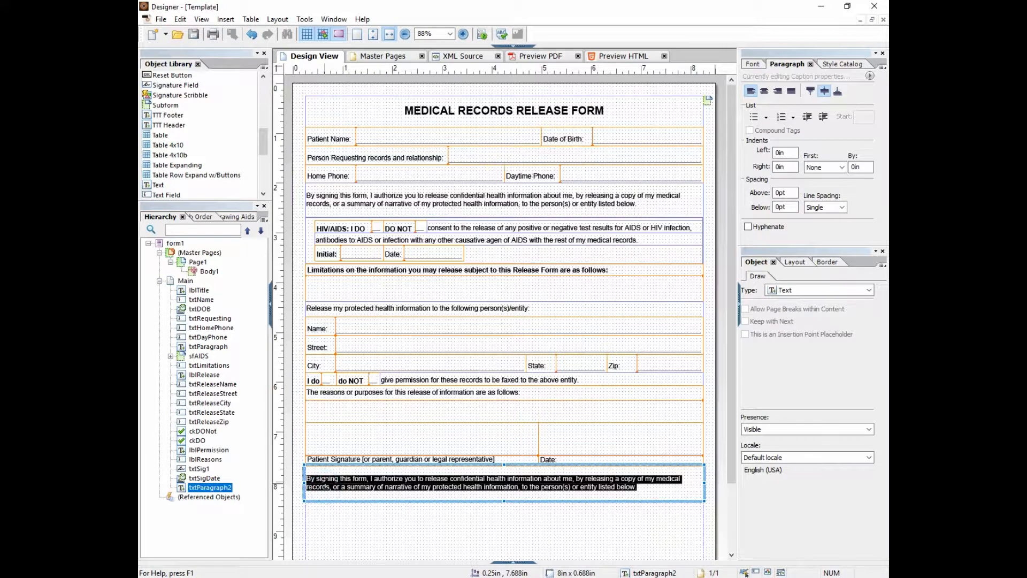
pyautogui.press('Delete')
pyautogui.write('I un')
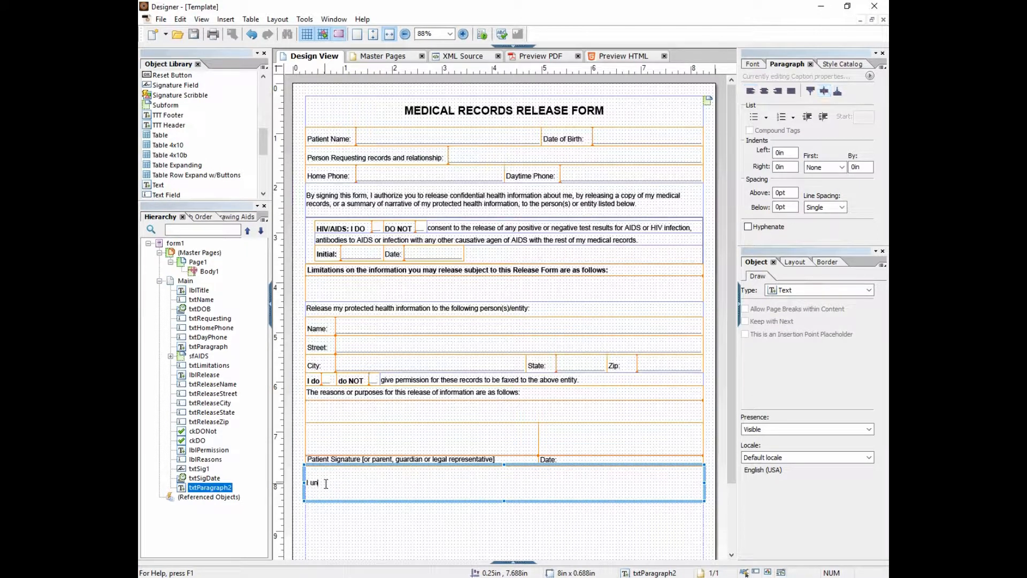
pyautogui.write('derstand that you will pro')
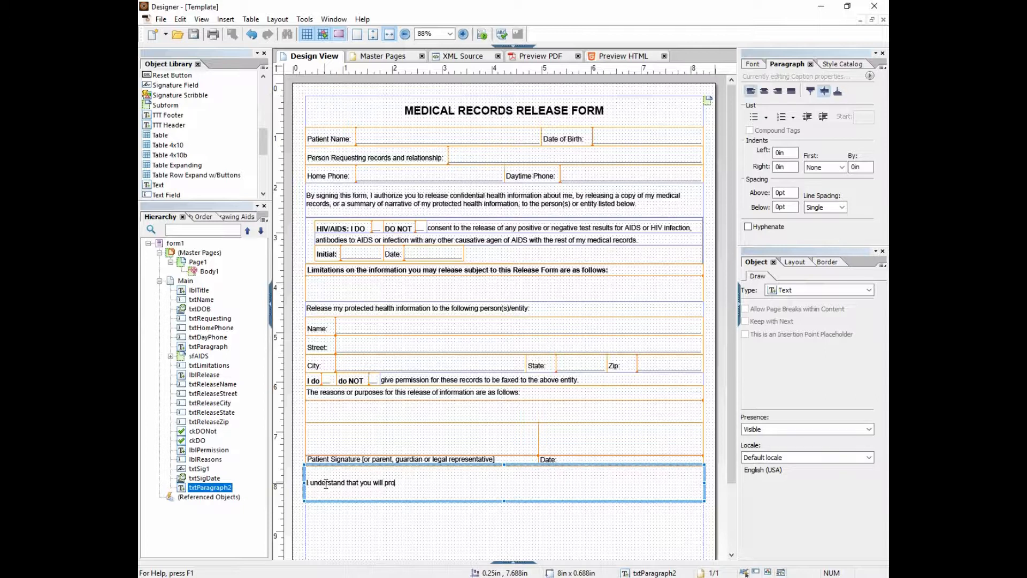
pyautogui.write('vide this infoarm')
pyautogui.press('BackSpace')
pyautogui.write('on with')
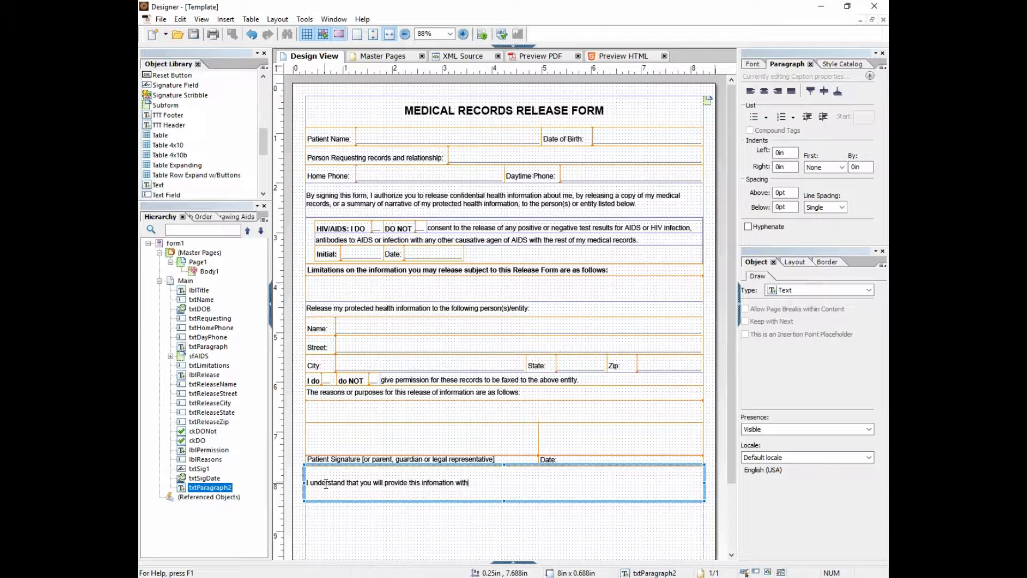
pyautogui.write('in 15 days from re')
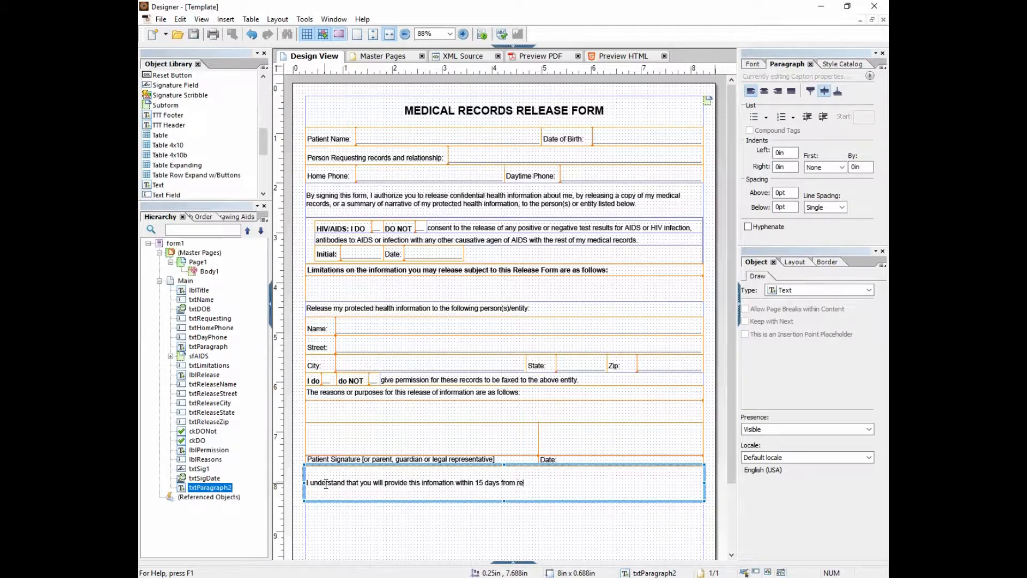
pyautogui.write('ceipt of request and that a fee ')
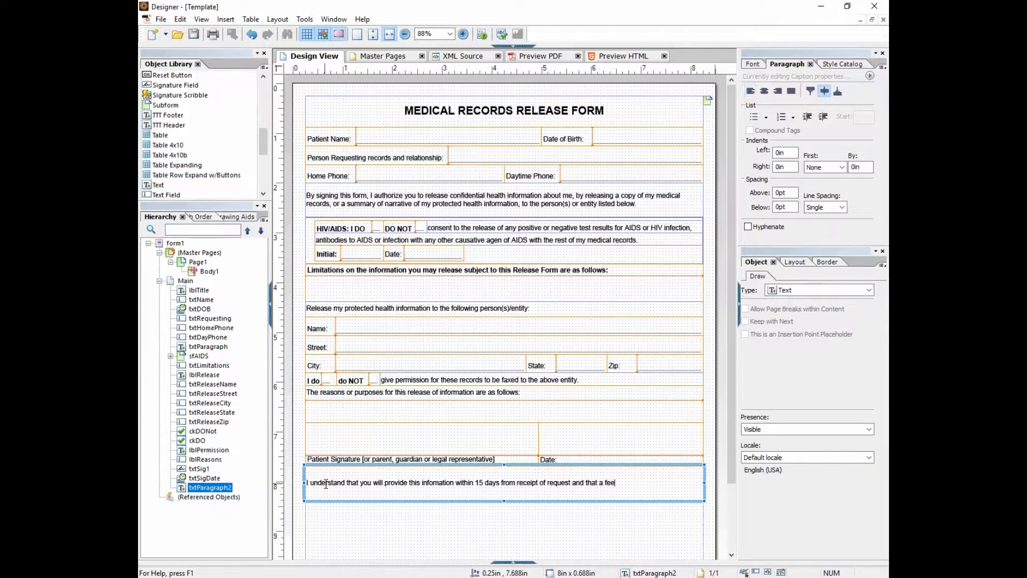
# Complete the paragraph with "for preparing and furnishing this informtion may be charged according to ruling set forth by the Texas State Board of Medical Examiners."
pyautogui.write('for preparing and furnishing thi')
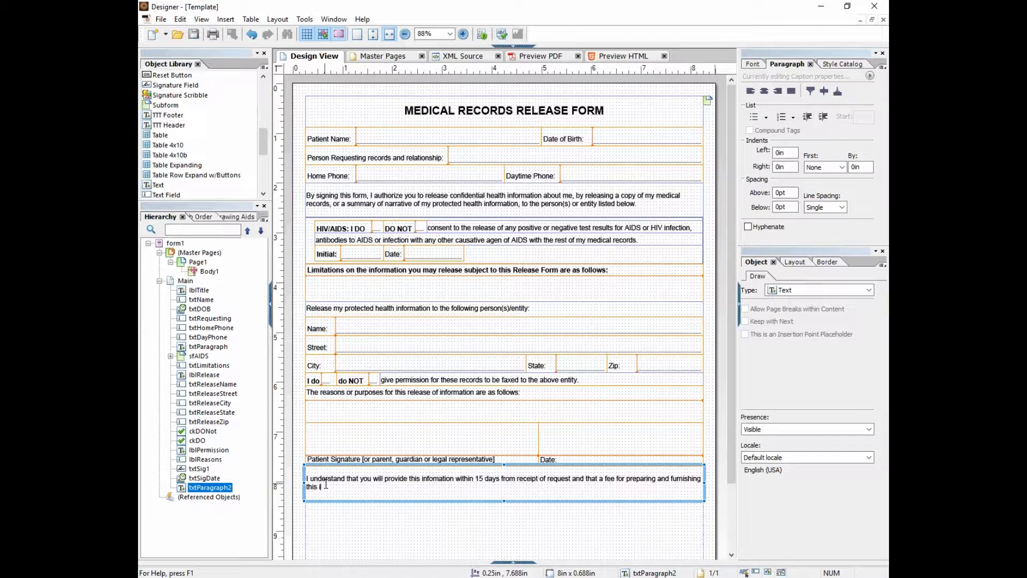
pyautogui.write('s informtion may be charged according to ruling set forth by the Te')
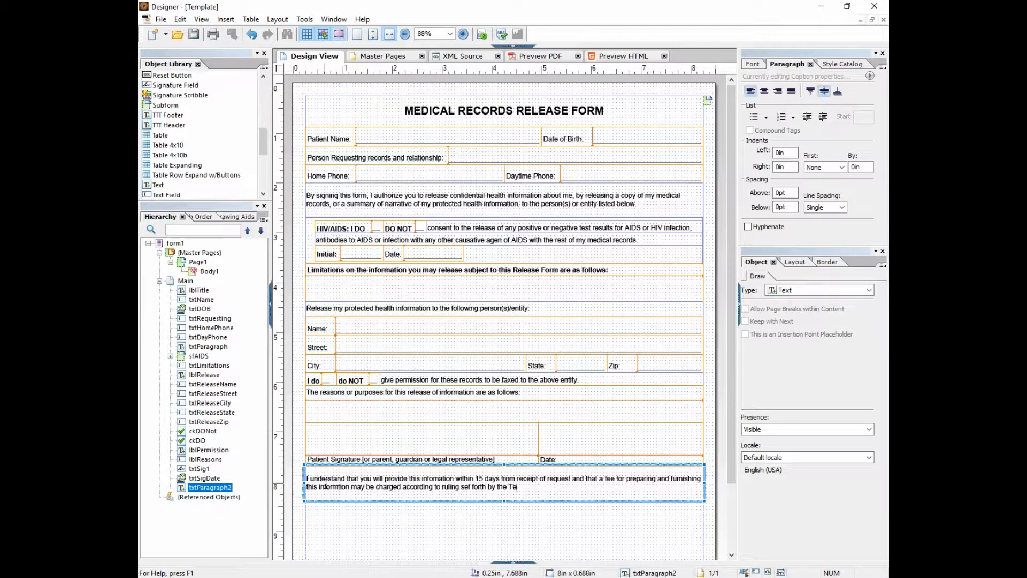
pyautogui.write('xas State Board ')
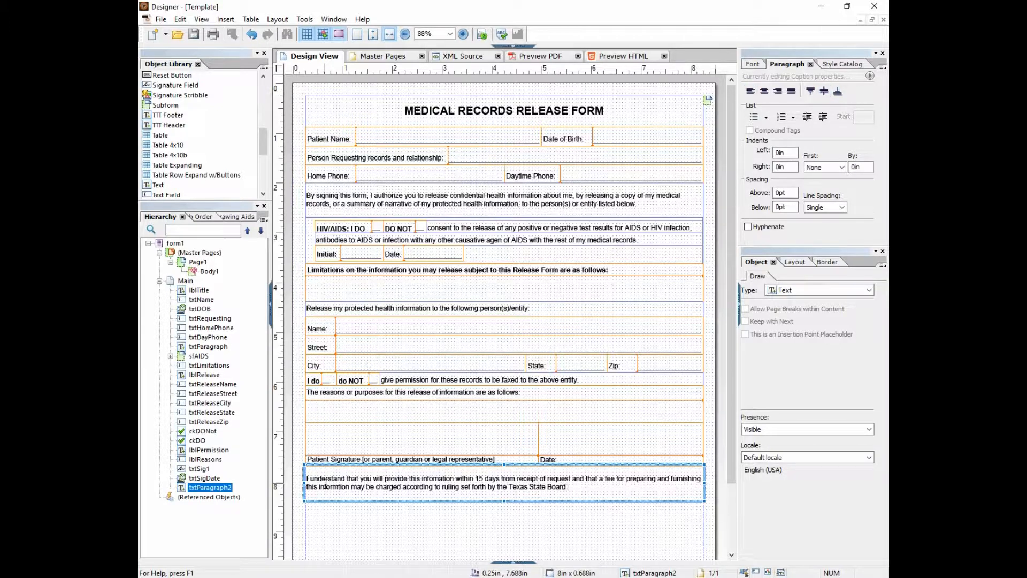
pyautogui.write('of Medical Examiners')
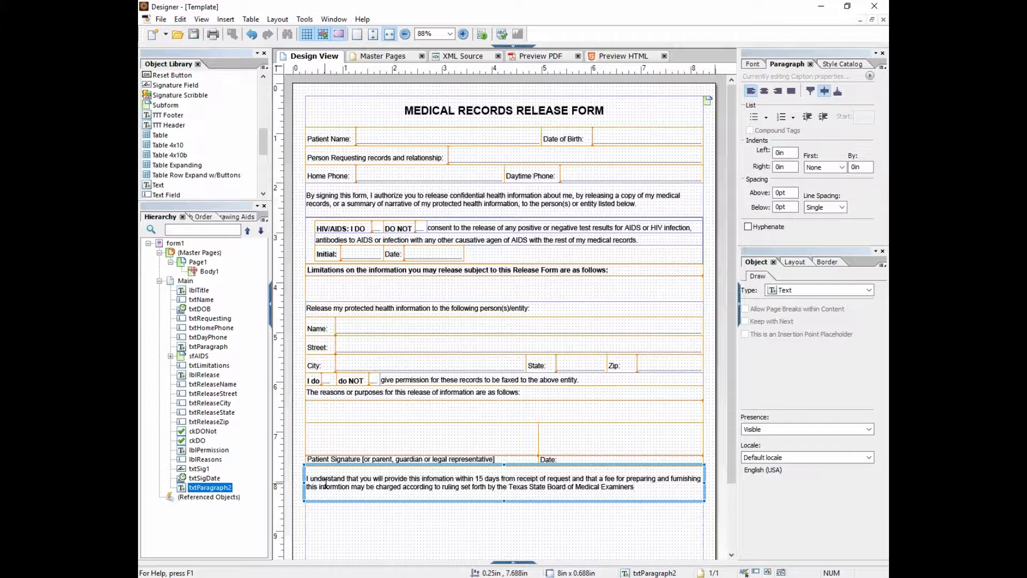
pyautogui.write('.')
pyautogui.click(342, 535)
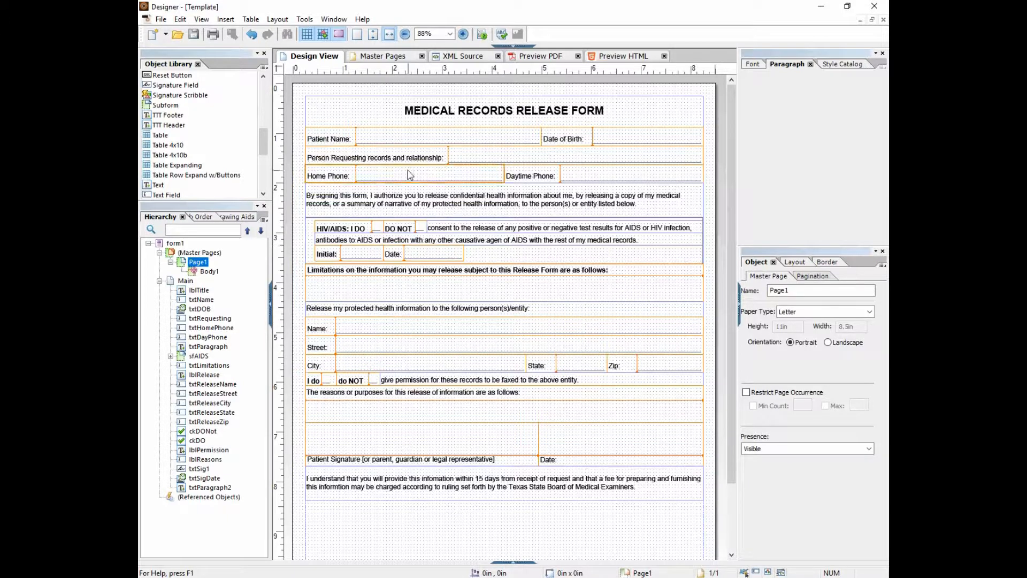
# Reduce the height of the form title to 0.5 in
pyautogui.click(486, 110)
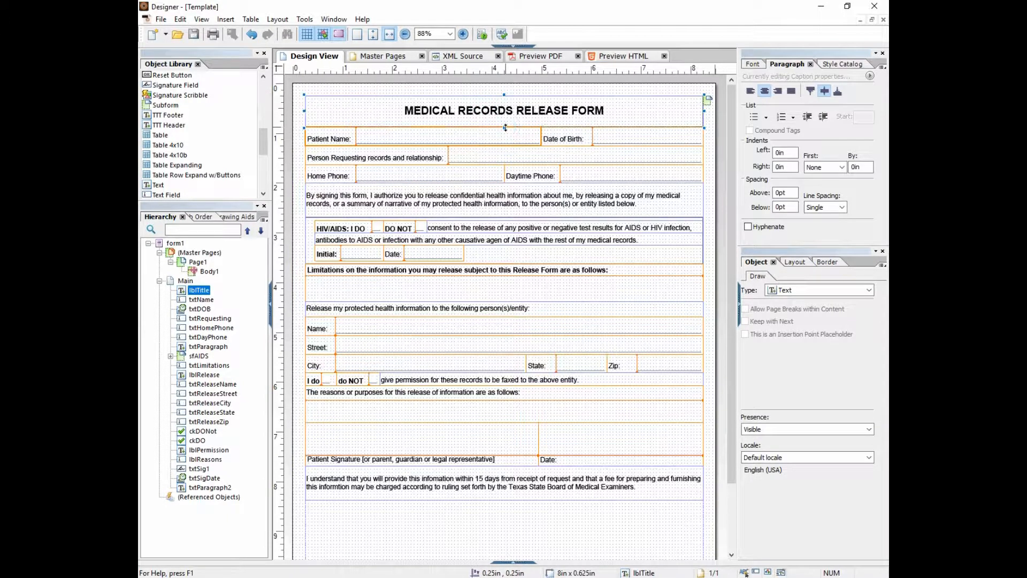
pyautogui.moveTo(504, 128); pyautogui.dragTo(504, 122)
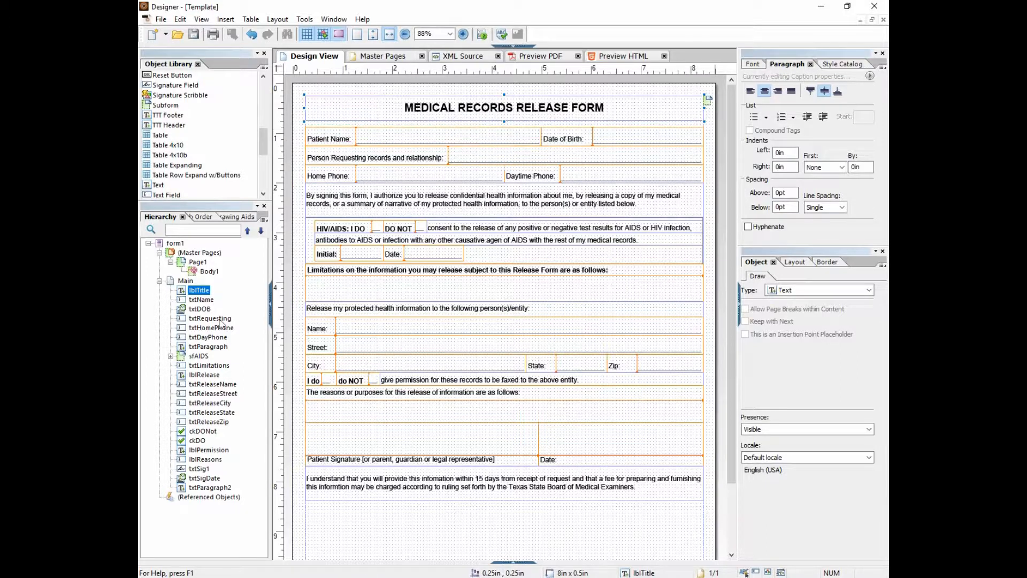
# Set the Main subform's content to Flowed with the Western Text flow direction
pyautogui.click(187, 282)
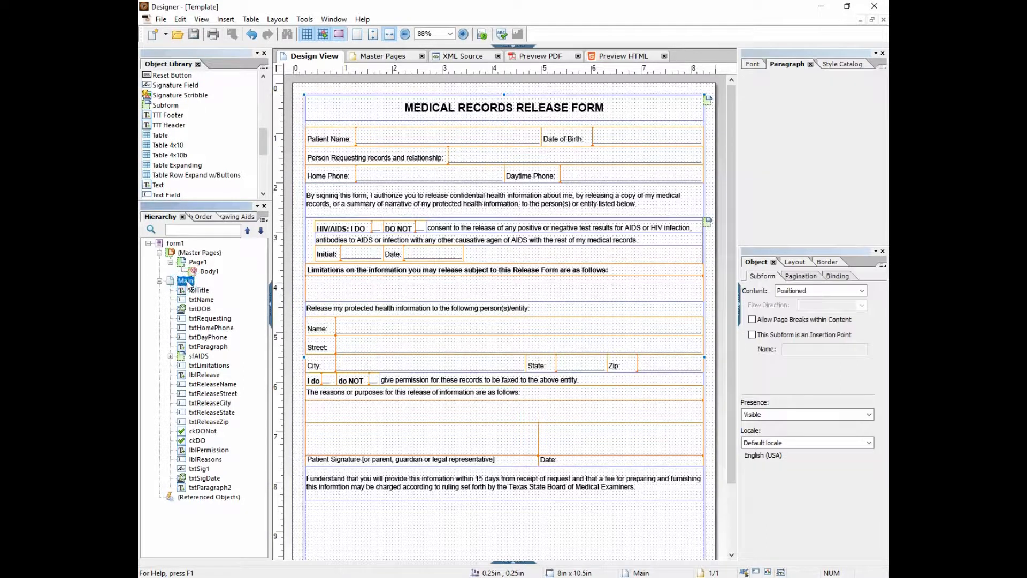
pyautogui.click(802, 292)
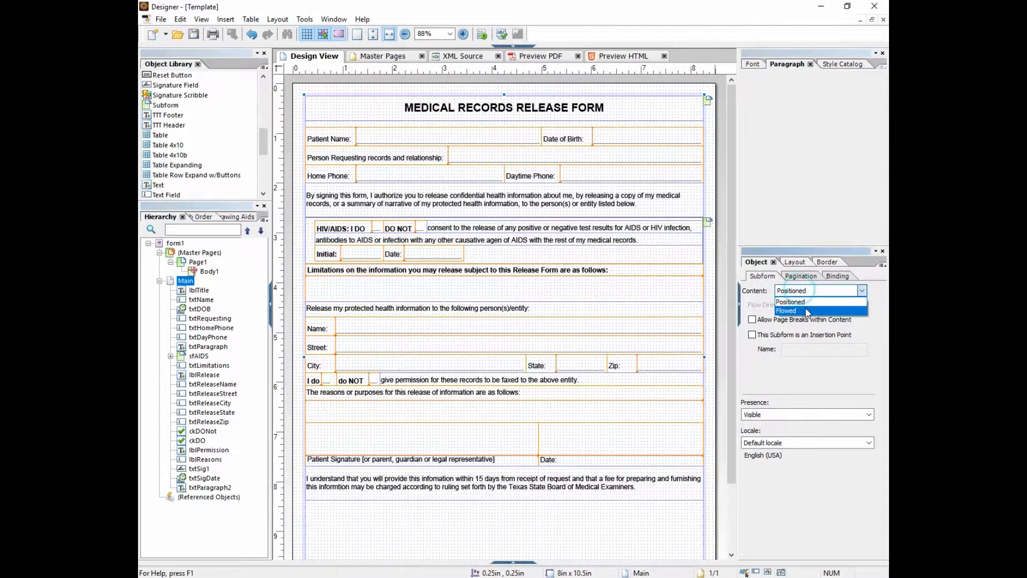
pyautogui.click(807, 315)
pyautogui.click(816, 305)
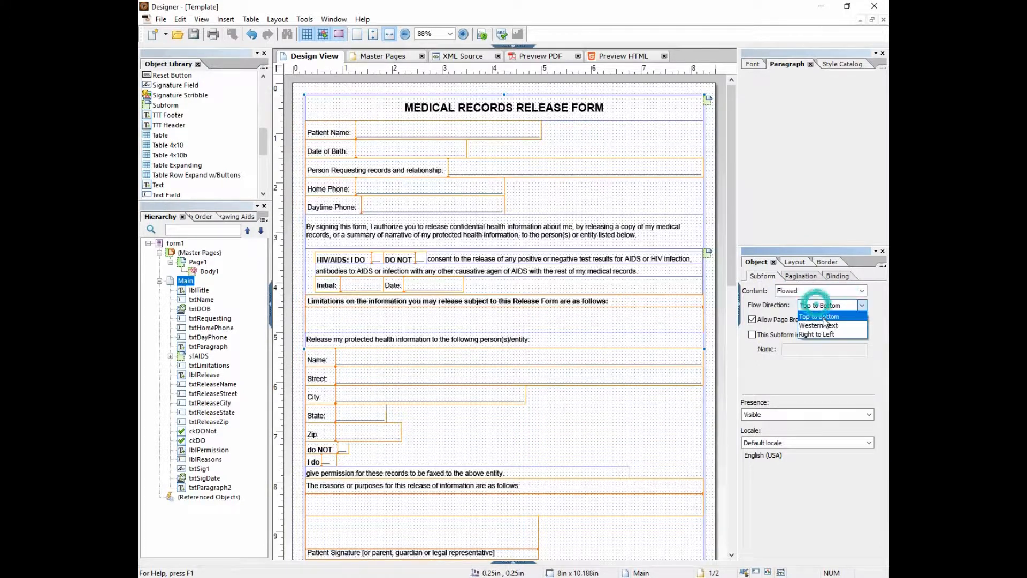
pyautogui.click(825, 324)
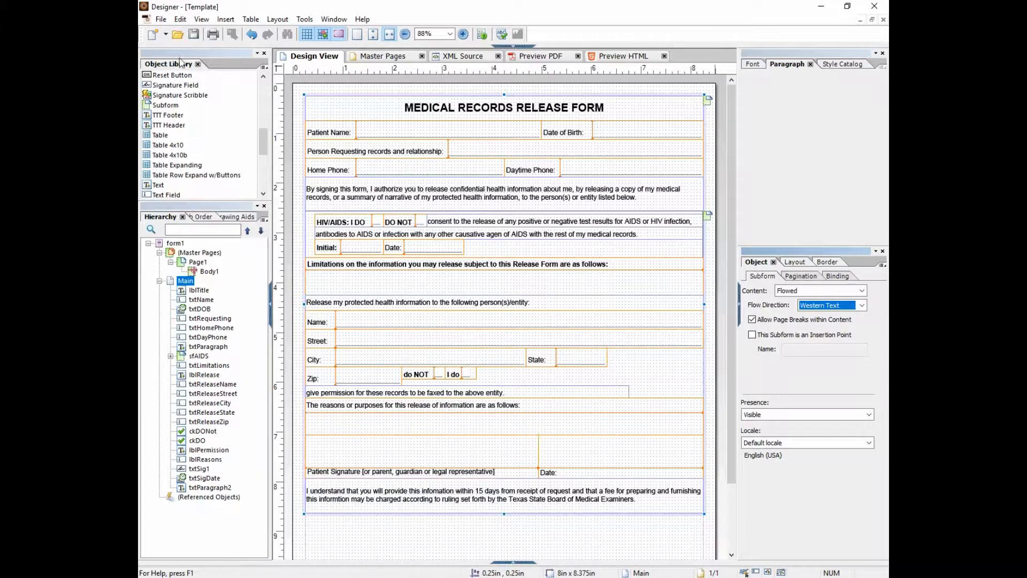
# Save the form to the Desktop as "Med Form Example" in Adobe Dynamic XML Form (*.pdf) format
pyautogui.click(162, 21)
pyautogui.click(186, 105)
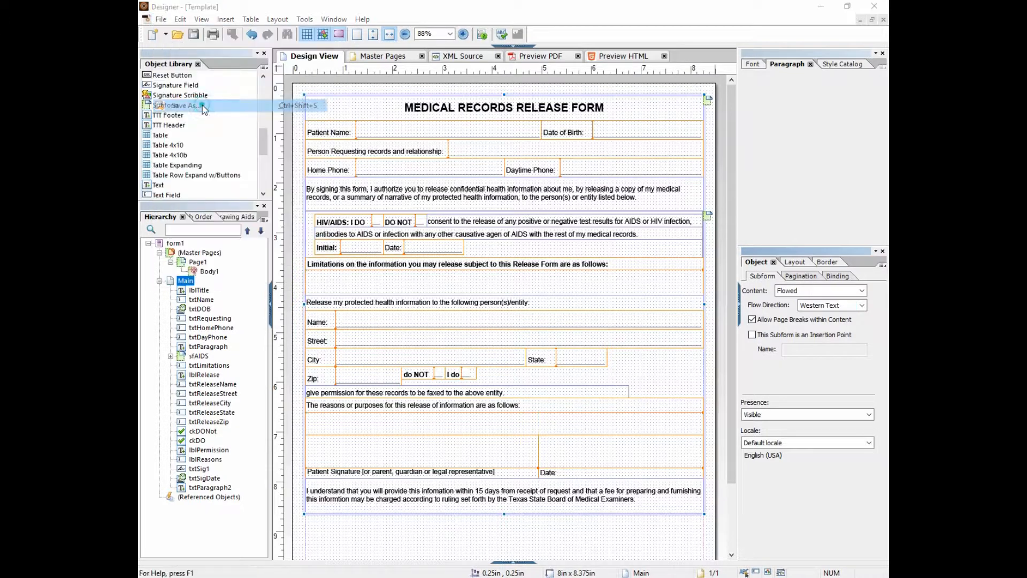
pyautogui.write('Med Form Example')
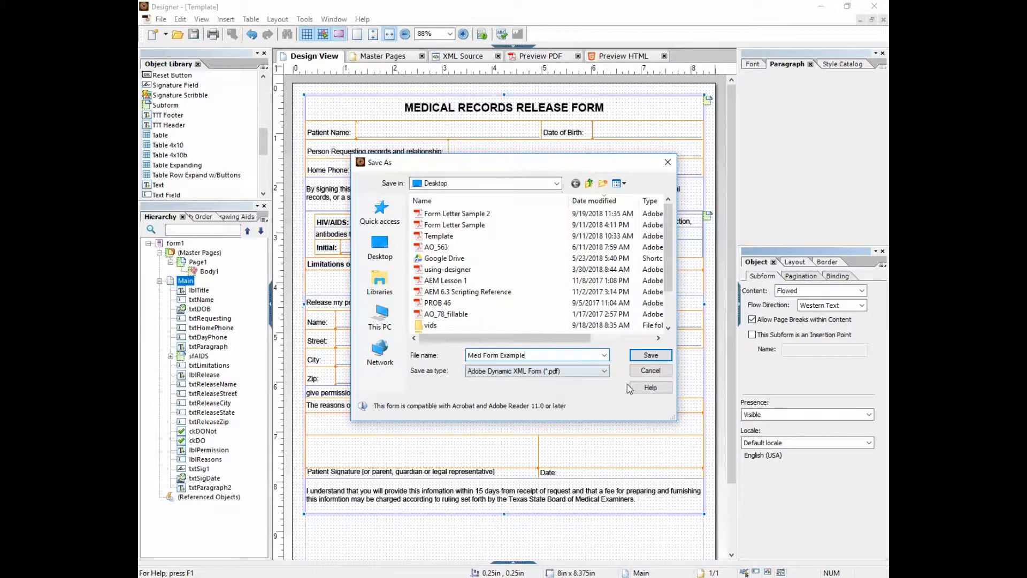
pyautogui.click(636, 355)
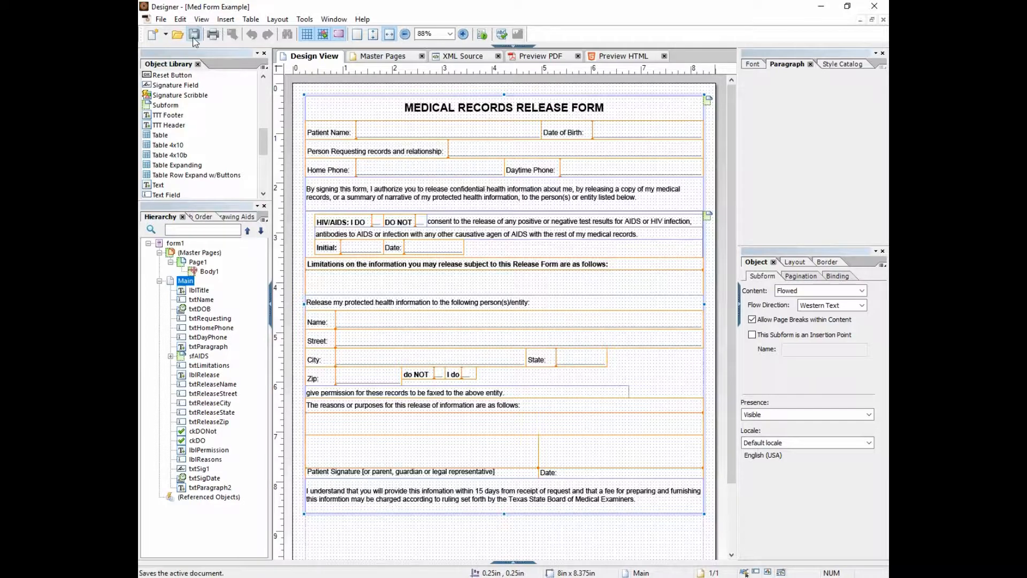
# Open Med Form Example.pdf in Adobe Acrobat Pro DC and show its page thumbnails
pyautogui.click(551, 54)
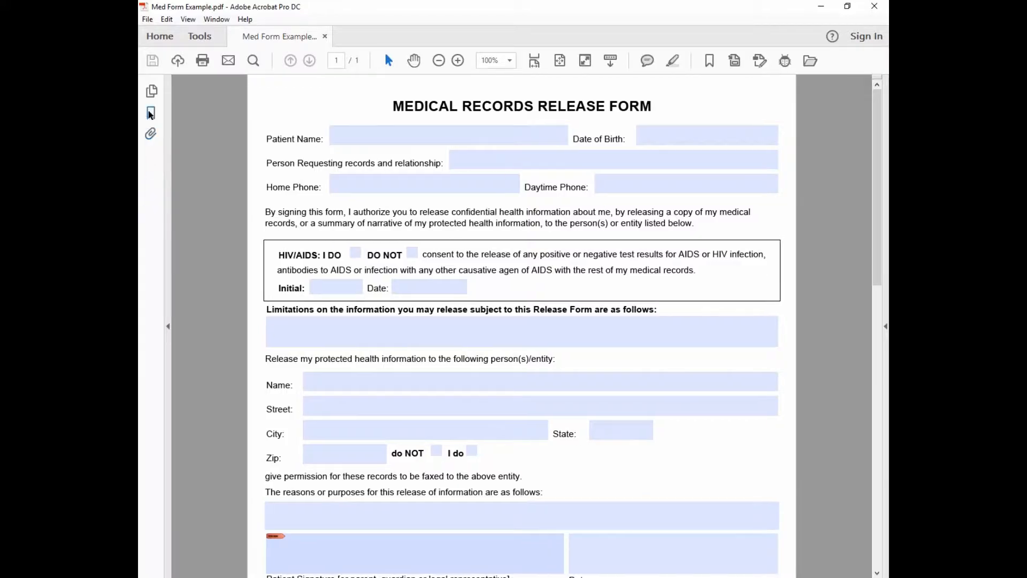
pyautogui.click(151, 91)
# Fill in the Patient Name field with placeholder text and pick a date of birth from the calendar
pyautogui.click(421, 140)
pyautogui.write('asdfjalksdjafd')
pyautogui.press('Tab')
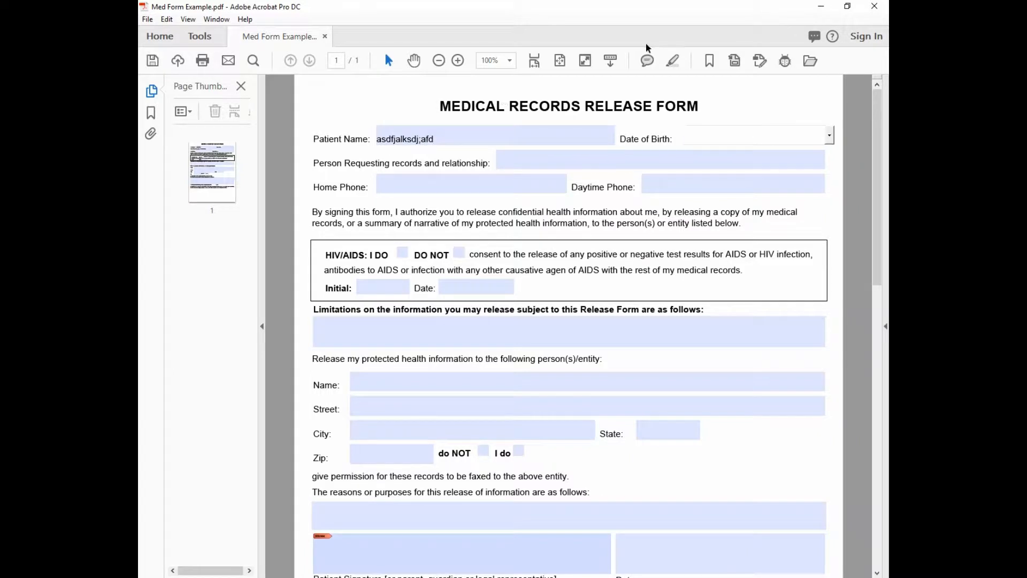
pyautogui.click(829, 135)
pyautogui.click(778, 168)
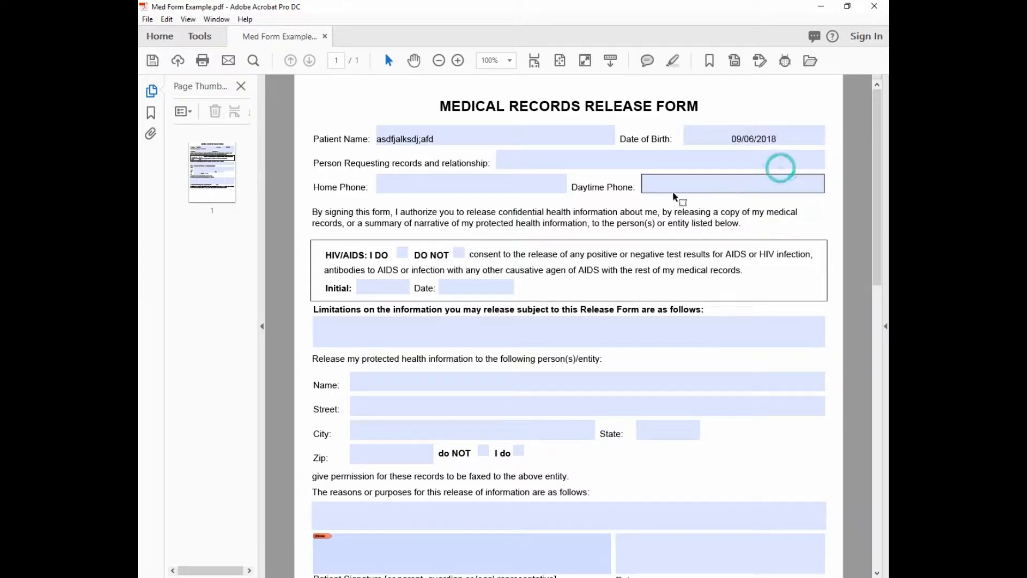
# Fill in the requesting person and relationship with placeholder text and enter a sample home phone number
pyautogui.click(555, 164)
pyautogui.write('adfadfasdf asf asd fasdf')
pyautogui.click(521, 186)
pyautogui.write('618) 555-5555')
pyautogui.press('Tab')
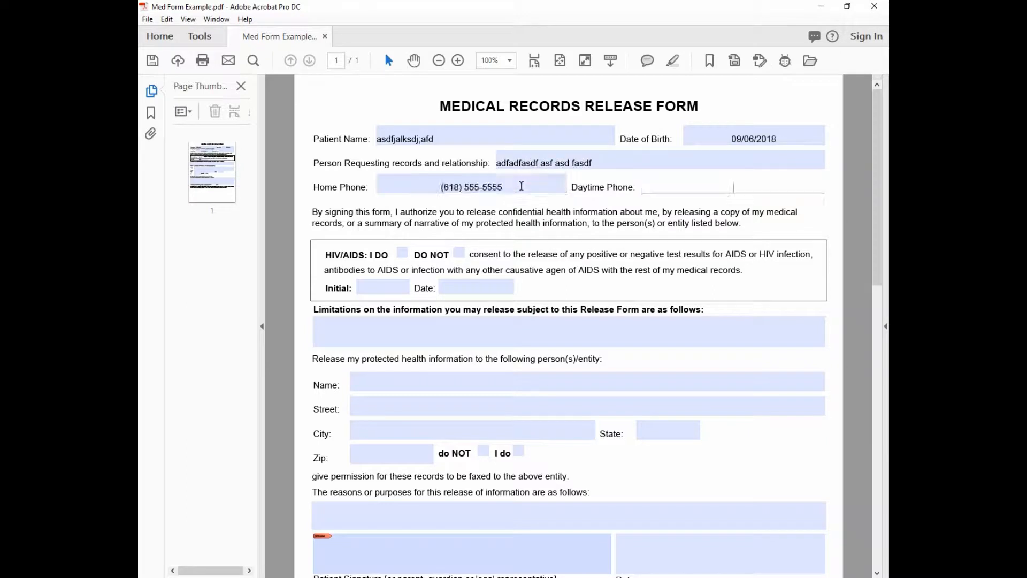
# Enter a sample daytime phone number and mark both the I DO and DO NOT HIV/AIDS consent check boxes
pyautogui.write('618) 222-2222')
pyautogui.press('Tab')
pyautogui.click(402, 253)
pyautogui.click(461, 256)
# Enter sample initials and pick 09/20/2018 as the date in the HIV/AIDS section
pyautogui.click(391, 289)
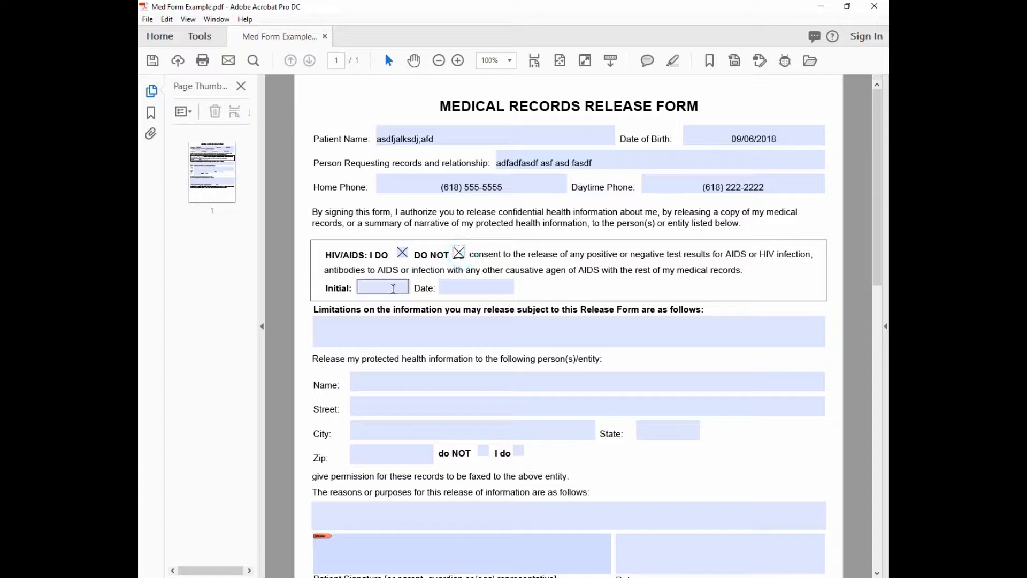
pyautogui.press('Tab')
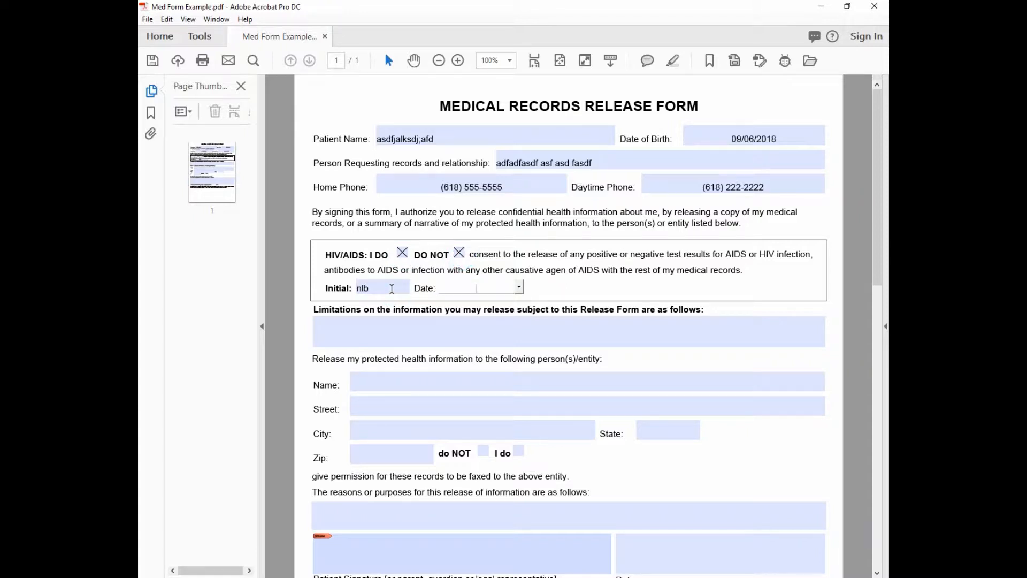
pyautogui.click(518, 288)
pyautogui.click(490, 338)
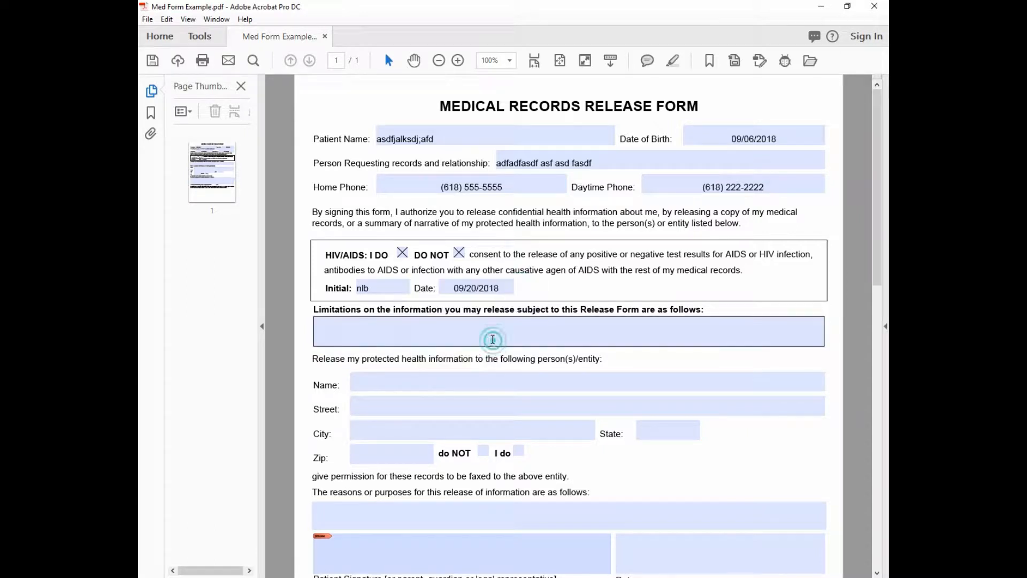
# Fill the Limitations field with several lines of placeholder text
pyautogui.click(456, 337)
pyautogui.write('asdfas')
pyautogui.press('Return')
pyautogui.write('dfasdfasdfasd')
pyautogui.press('Return')
pyautogui.write('sdf')
pyautogui.press('Return')
pyautogui.write('asdf')
pyautogui.press('Return')
pyautogui.press('Tab')
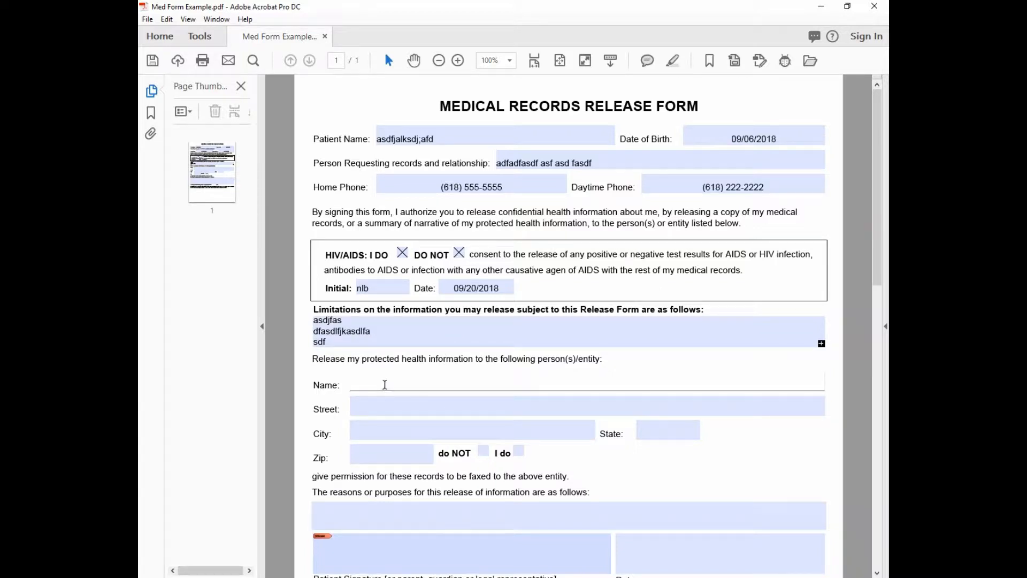
# Fill in the release recipient's name, street and city with placeholder text, set the state to IL and enter a sample ZIP code
pyautogui.write('Nahtandsflajsdf asldfjkas')
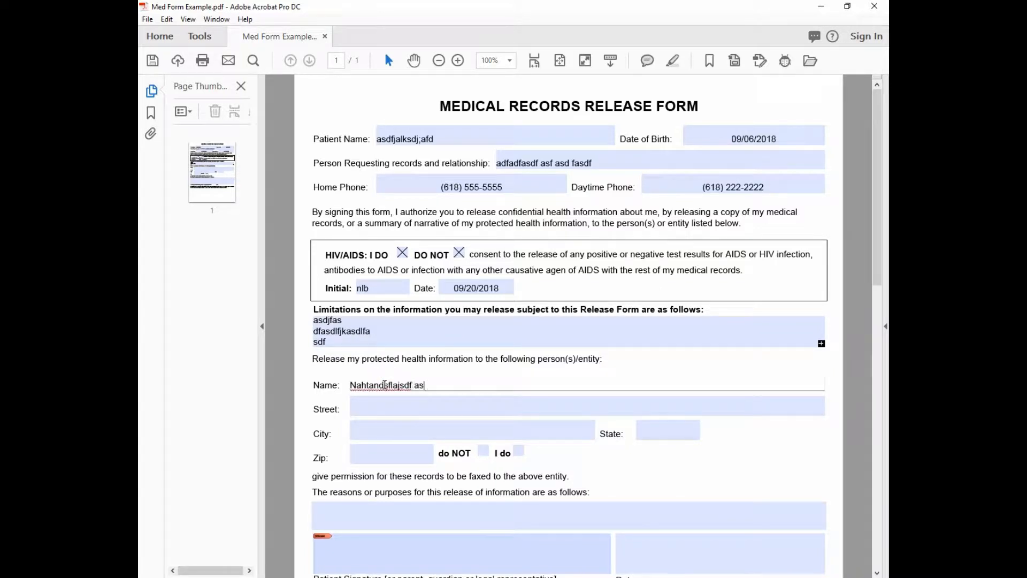
pyautogui.press('Tab')
pyautogui.write('234329023 234023 4324')
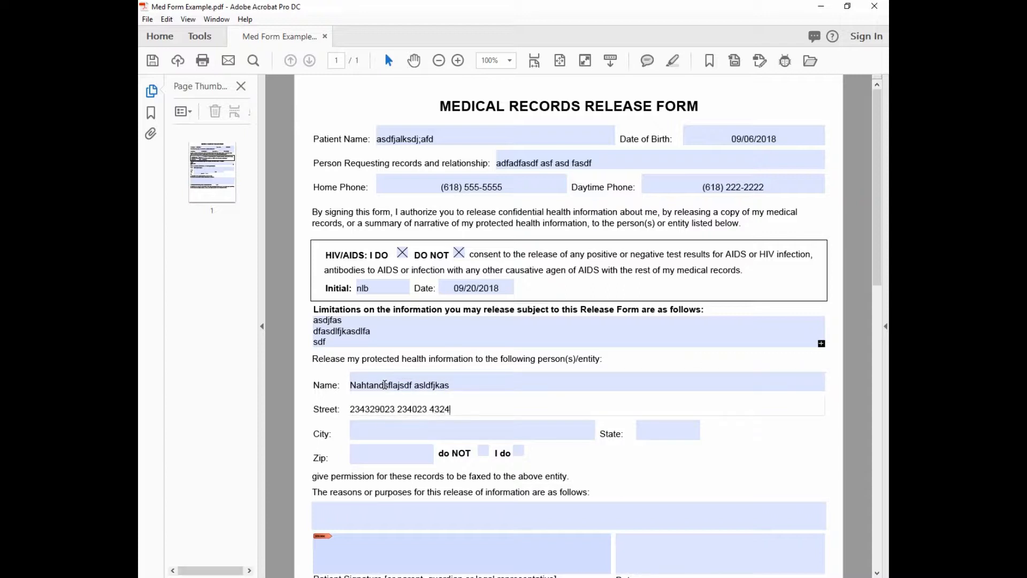
pyautogui.press('Tab')
pyautogui.write('sdfljasdfl;jasdf')
pyautogui.press('Tab')
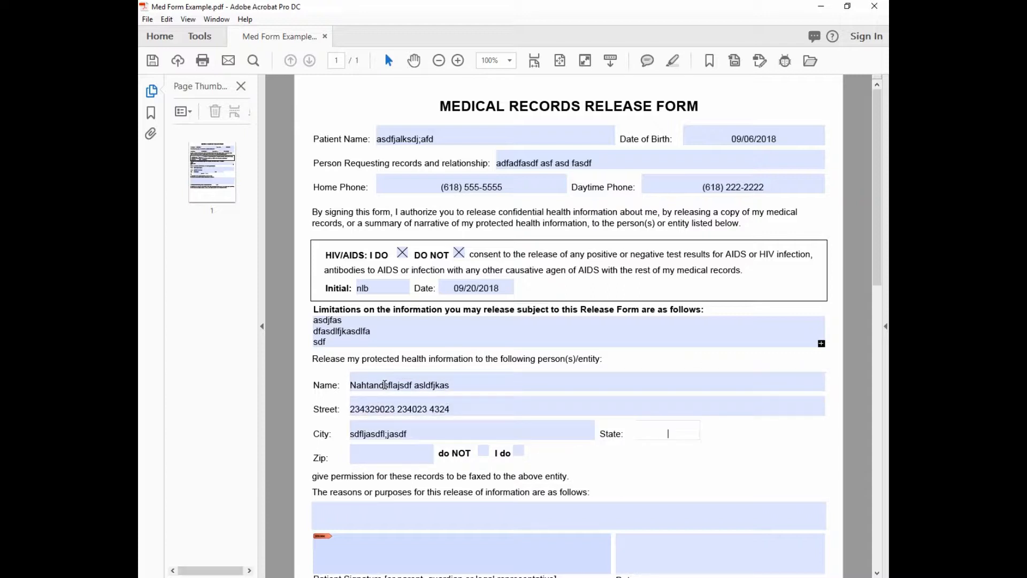
pyautogui.write('IL')
pyautogui.press('Tab')
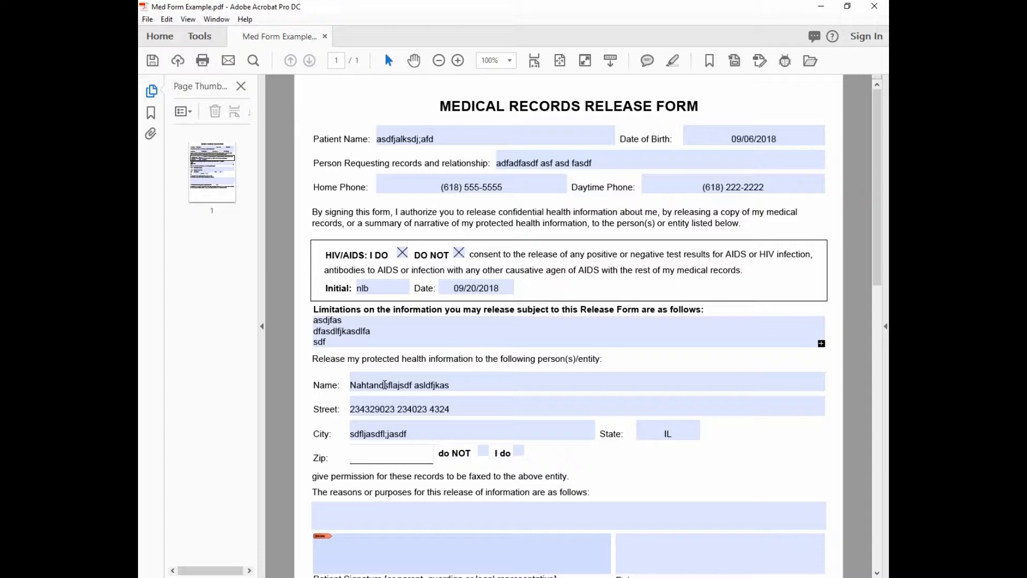
pyautogui.write('62999')
pyautogui.press('Tab')
# Test the do NOT and I do fax permission check boxes by marking both and clearing them again
pyautogui.click(515, 454)
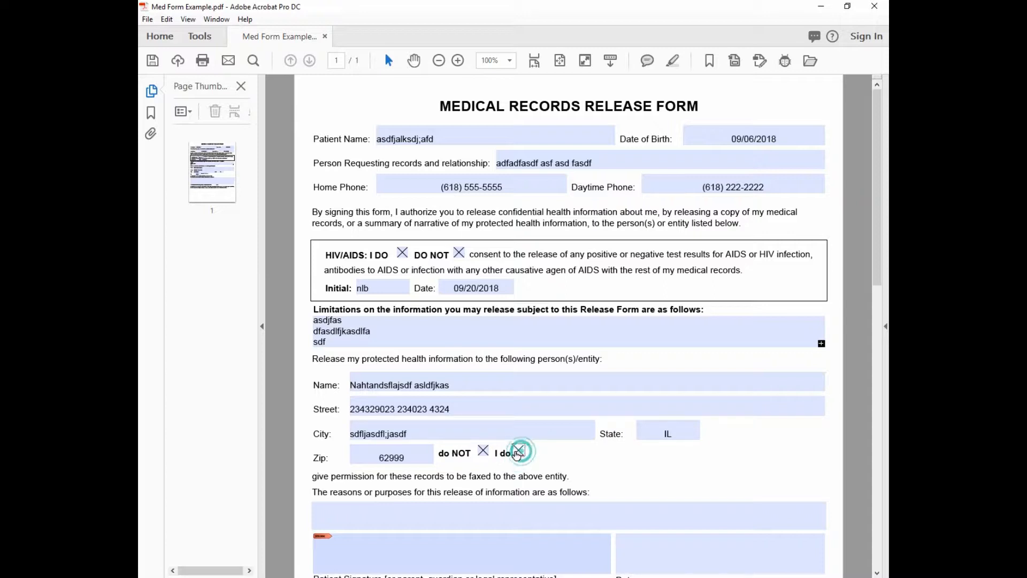
pyautogui.click(484, 453)
pyautogui.click(516, 453)
pyautogui.click(527, 452)
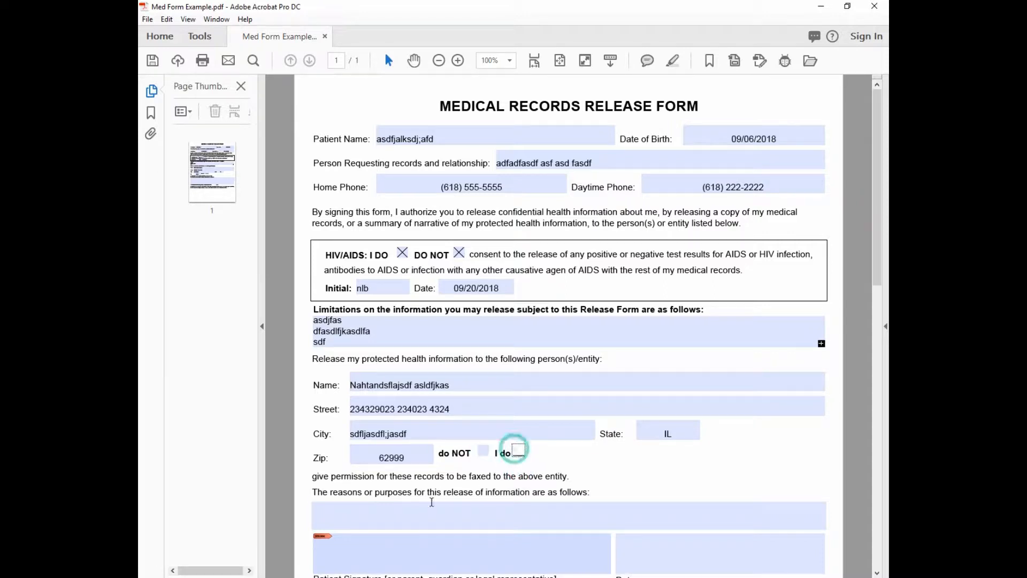
# Fill the reasons or purposes field with several lines of placeholder text to test its expansion
pyautogui.click(396, 514)
pyautogui.write('asdfjalskdjf asdf sd fa sdf asdf')
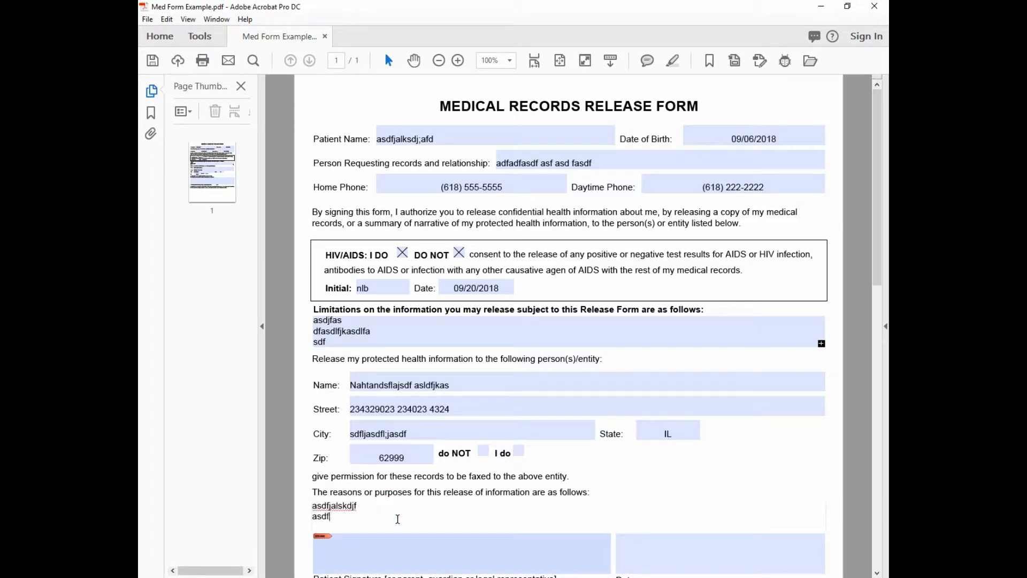
pyautogui.press('Tab')
pyautogui.scroll(-3, 397, 520)
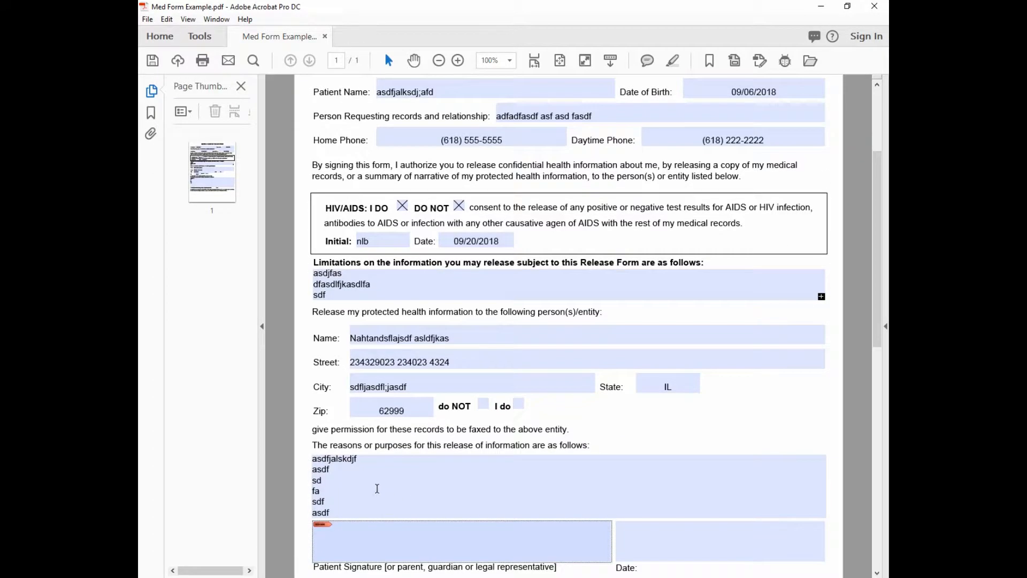
# Examine how the Limitations field handles overflowing text and how the HIV/AIDS check boxes respond
pyautogui.scroll(1, 384, 301)
pyautogui.click(489, 274)
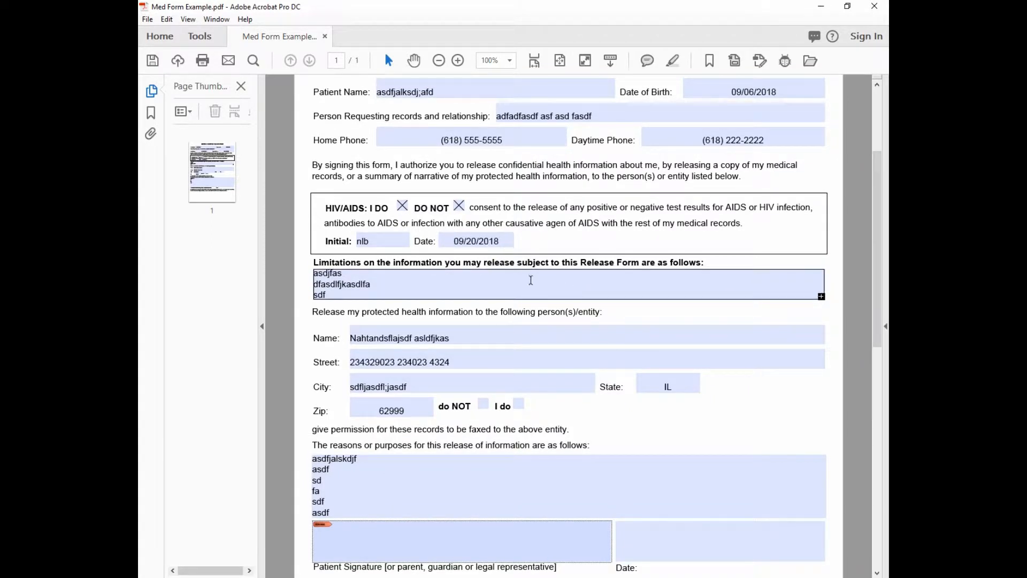
pyautogui.click(530, 280)
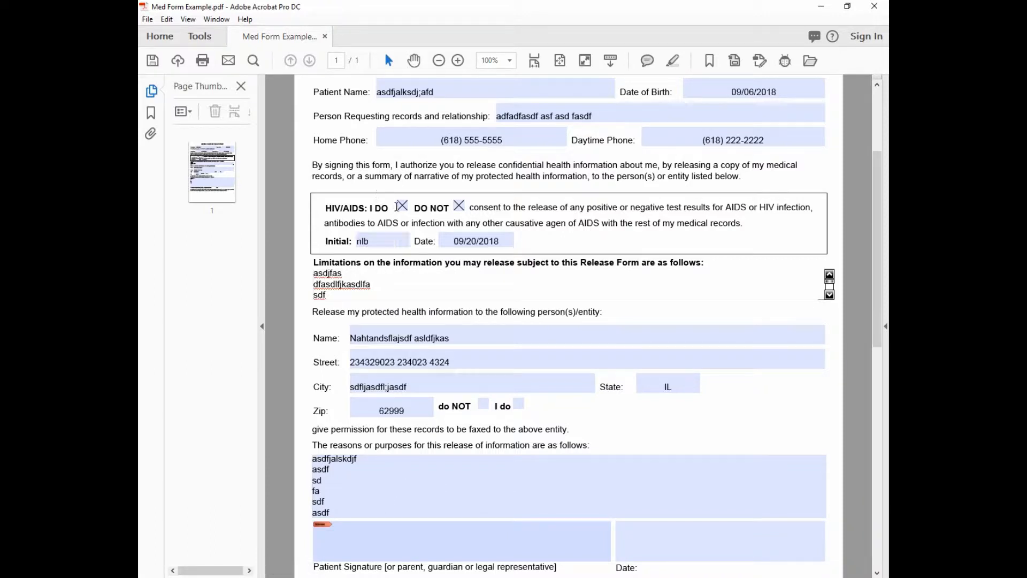
pyautogui.click(458, 205)
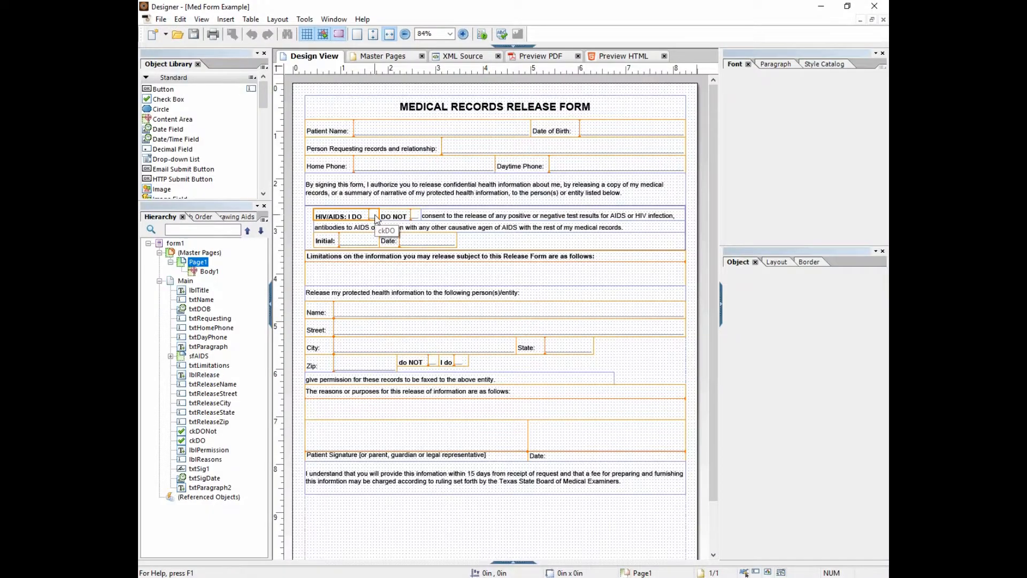
# In Designer, change the type of both HIV/AIDS check boxes, I DO and DO NOT, to Radio Button
pyautogui.click(374, 214)
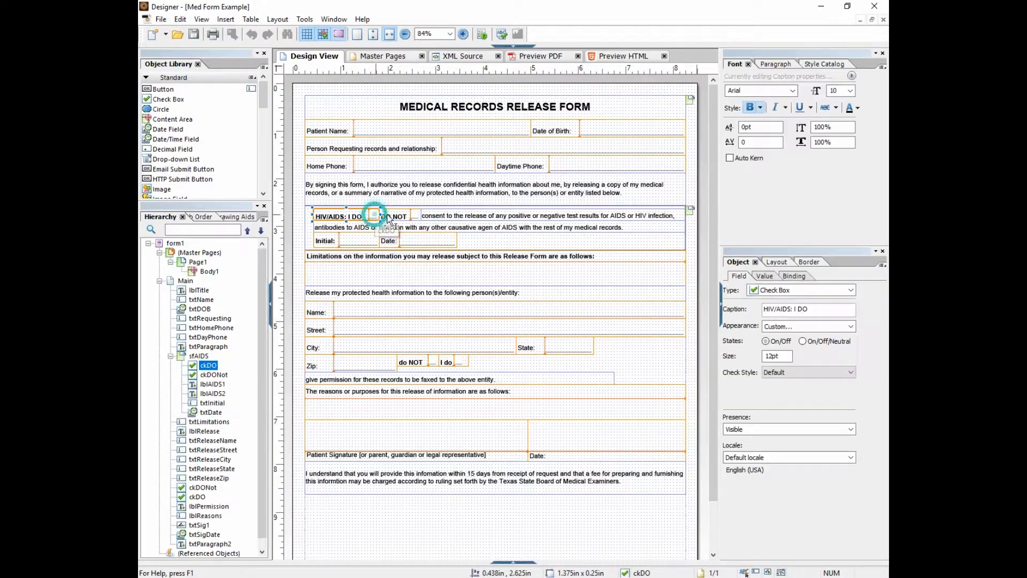
pyautogui.keyDown('shift'); pyautogui.click(394, 216); pyautogui.keyUp('shift')
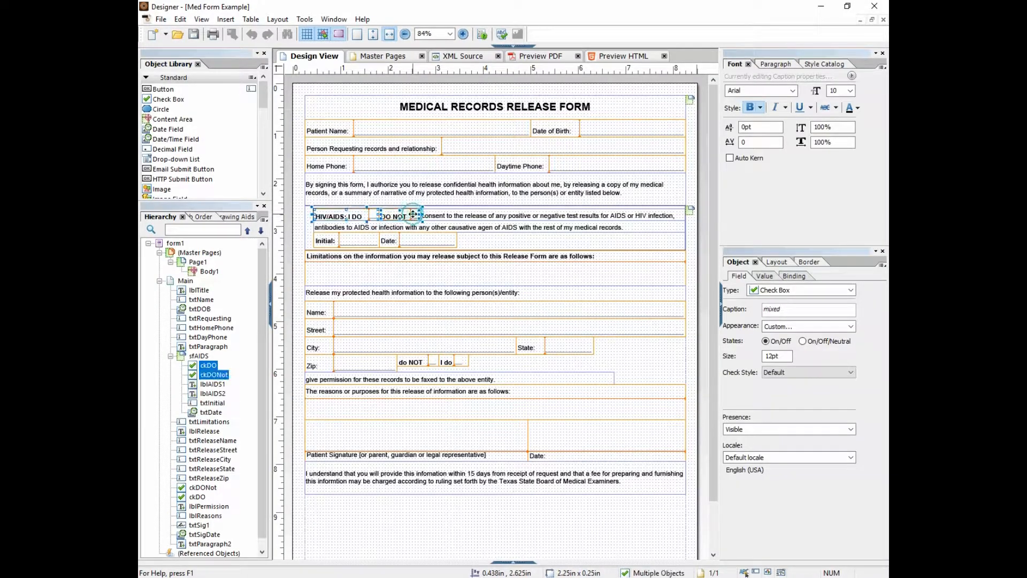
pyautogui.click(782, 293)
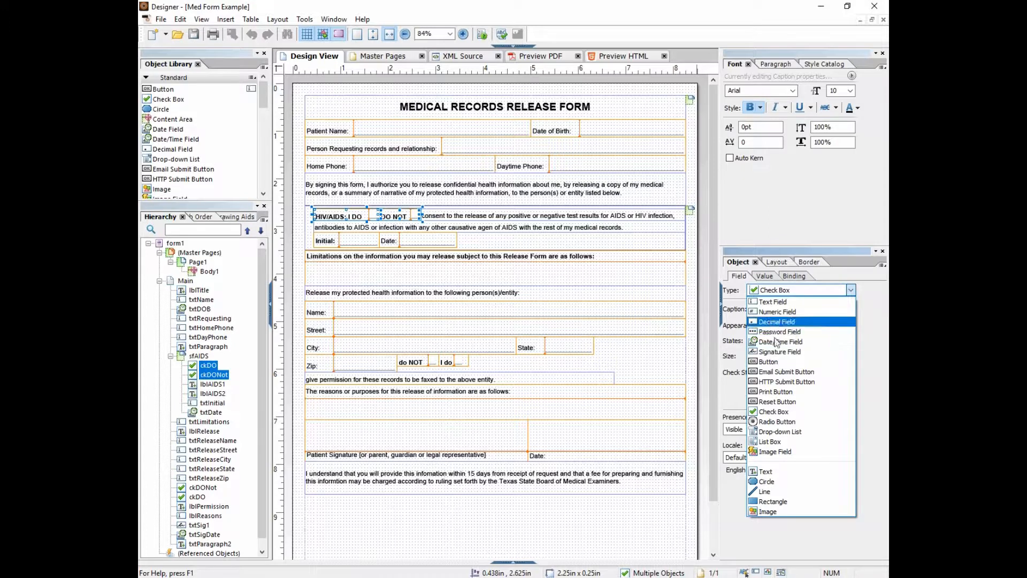
pyautogui.click(786, 421)
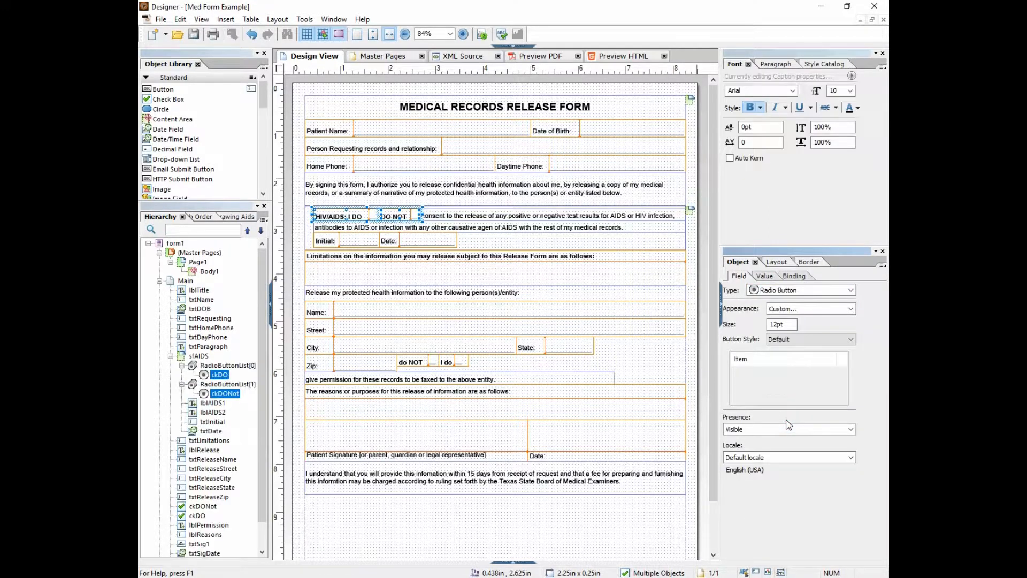
pyautogui.click(776, 291)
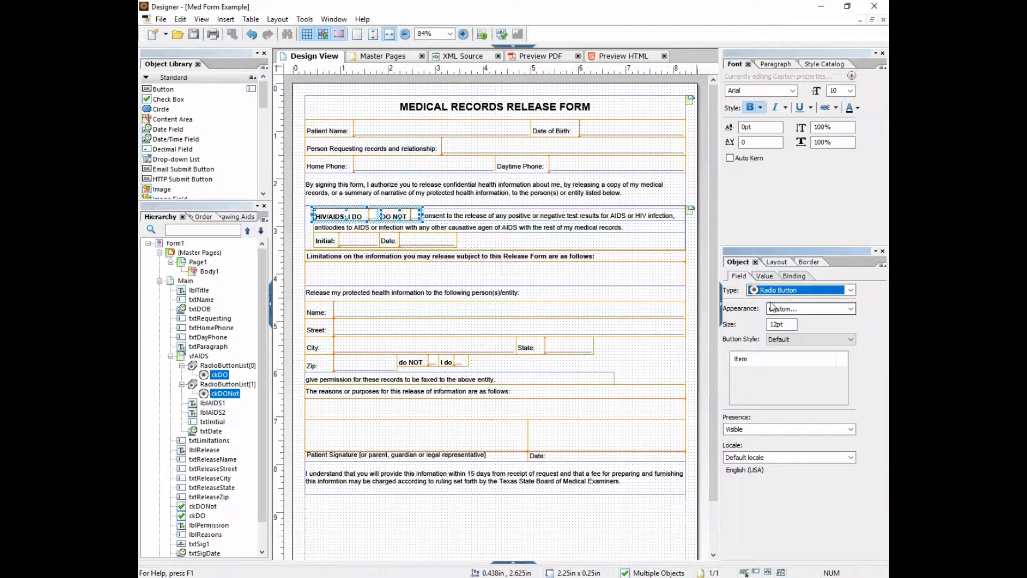
# Move ckDONot into the same radio button group as ckDO and rename the group rblDoDoNot
pyautogui.click(224, 396)
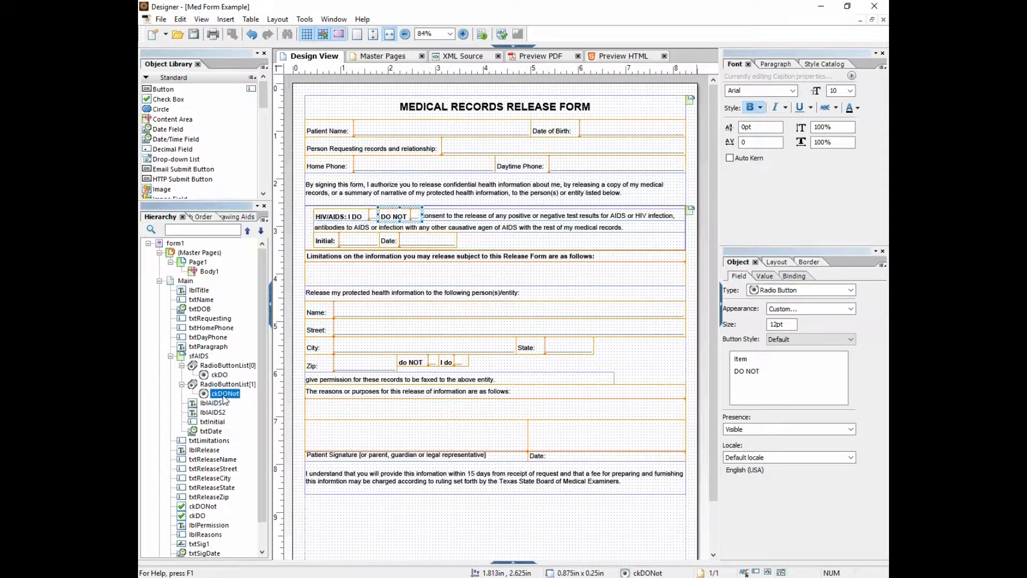
pyautogui.moveTo(224, 396); pyautogui.dragTo(224, 381)
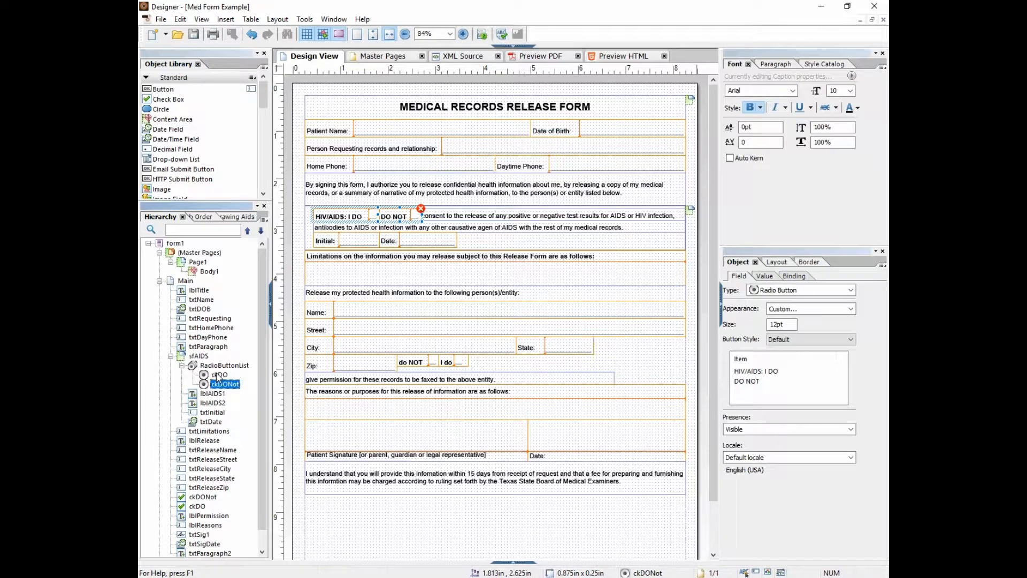
pyautogui.click(217, 365)
pyautogui.click(217, 365)
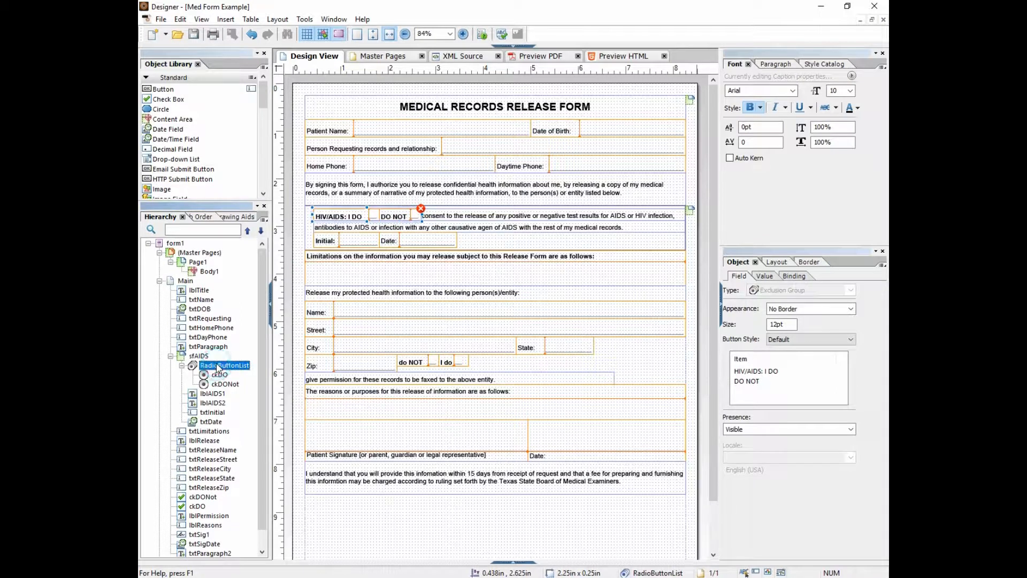
pyautogui.write('rblDoDoNot')
pyautogui.press('Return')
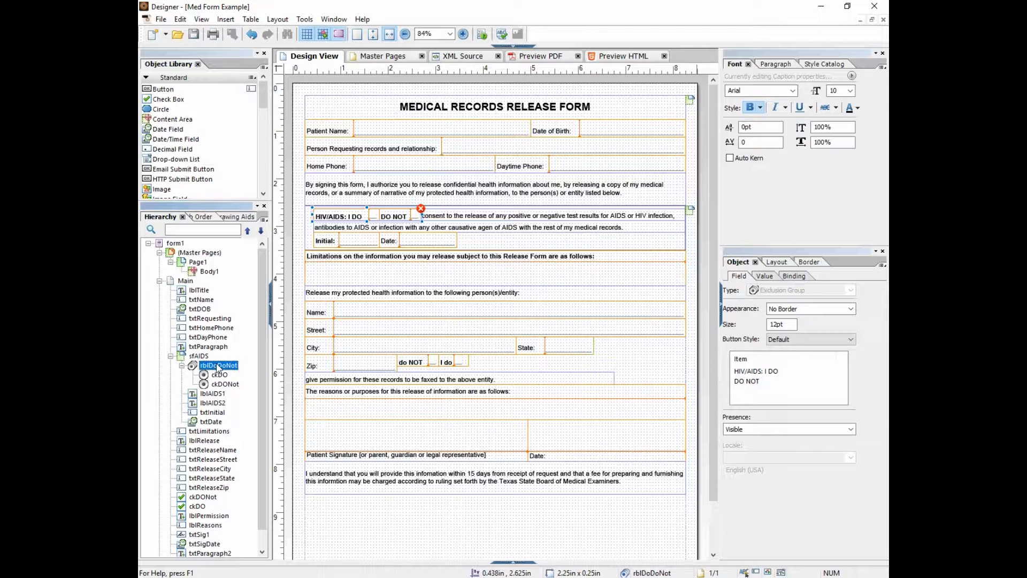
# Turn off Specify Item Values in the binding settings of the rblDoDoNot group
pyautogui.moveTo(420, 208)
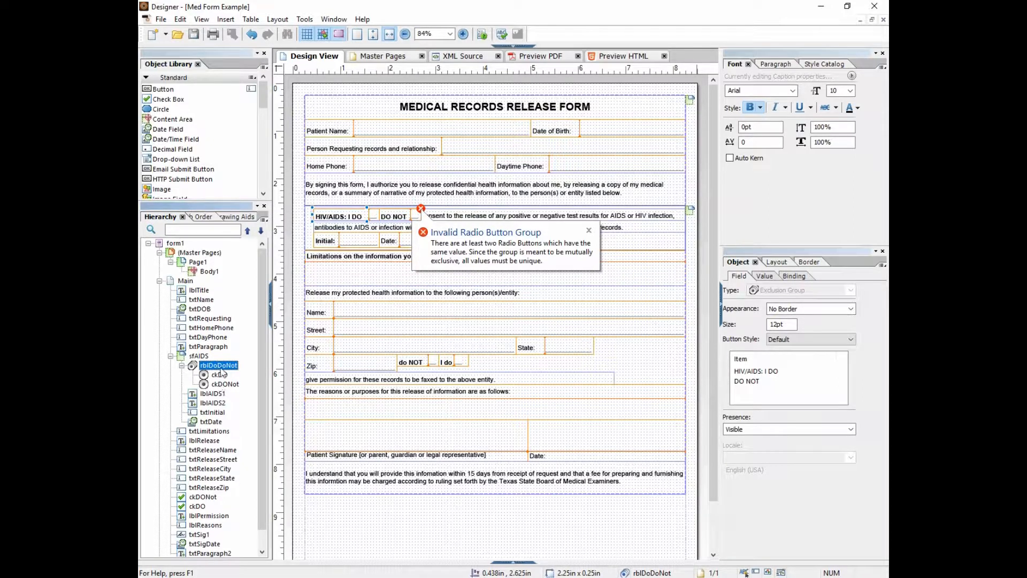
pyautogui.click(793, 275)
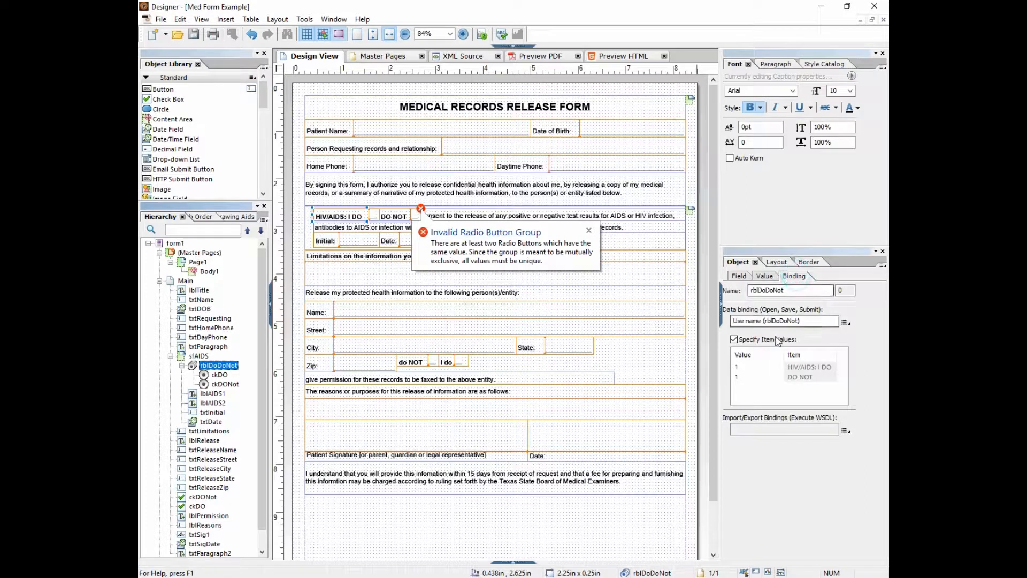
pyautogui.click(734, 340)
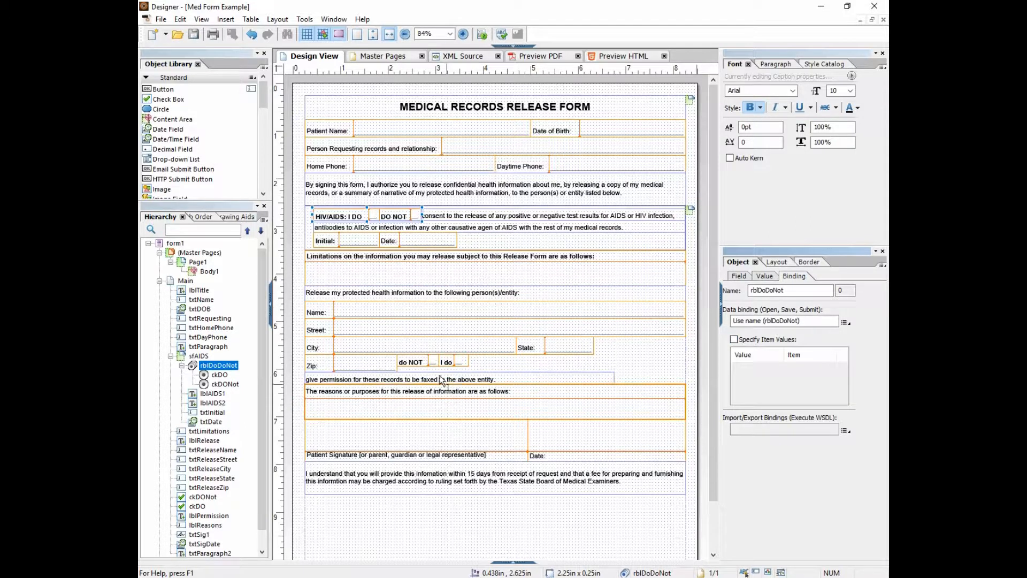
# Convert the do NOT and I do fax permission check boxes to one radio button group with Specify Item Values off
pyautogui.click(433, 364)
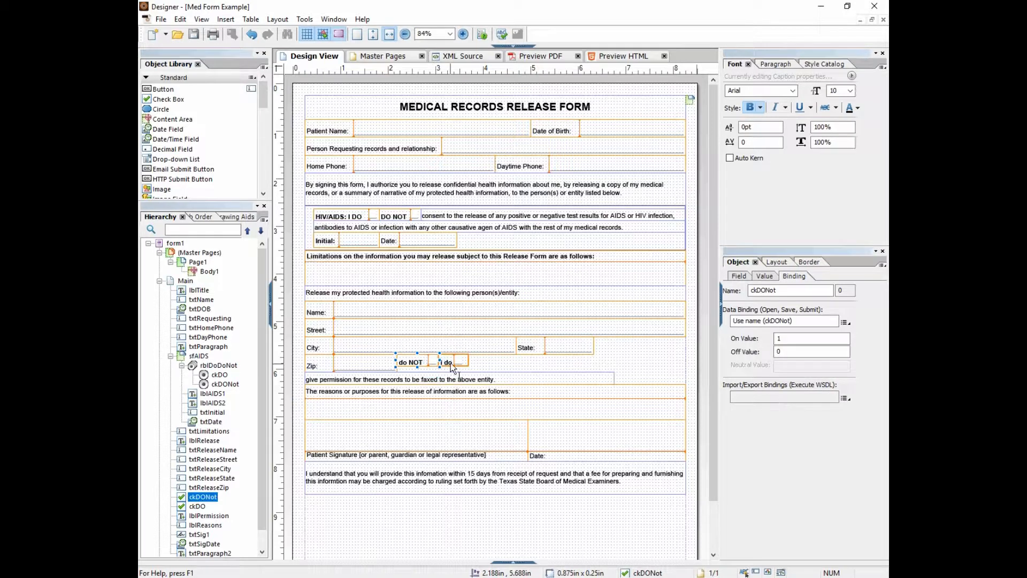
pyautogui.keyDown('ctrl'); pyautogui.click(452, 364); pyautogui.keyUp('ctrl')
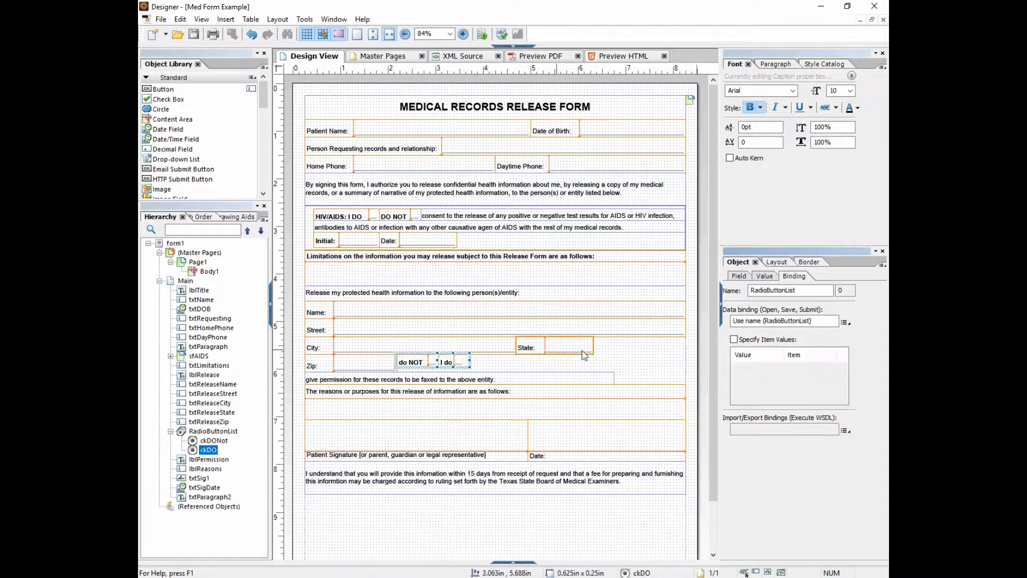
# Resize the Zip field to about 1.94 in wide so it fits on the row with City and State
pyautogui.click(396, 363)
pyautogui.moveTo(397, 364); pyautogui.dragTo(687, 348)
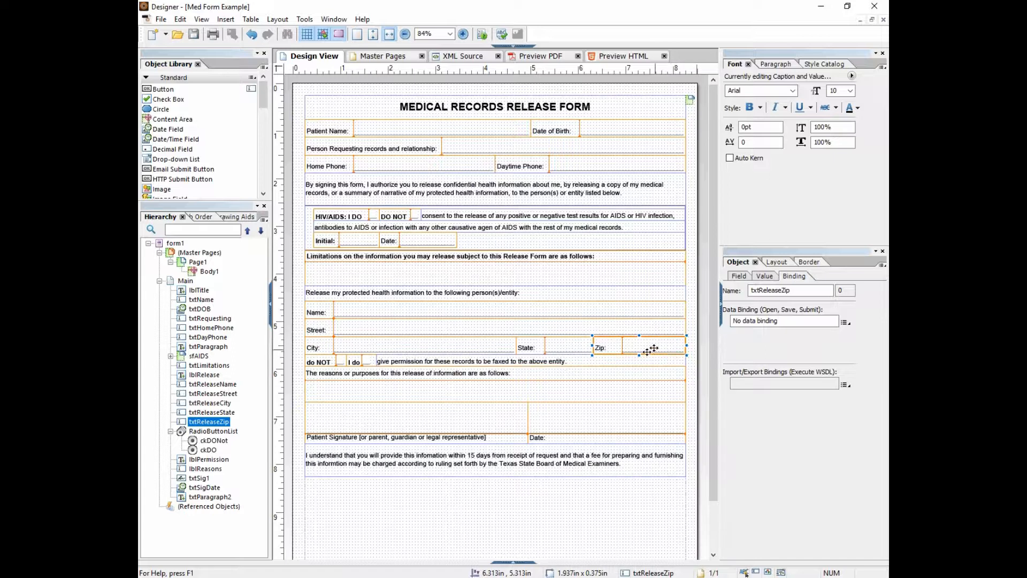
# Set the height of the Limitations text field to expand to fit its content
pyautogui.click(414, 272)
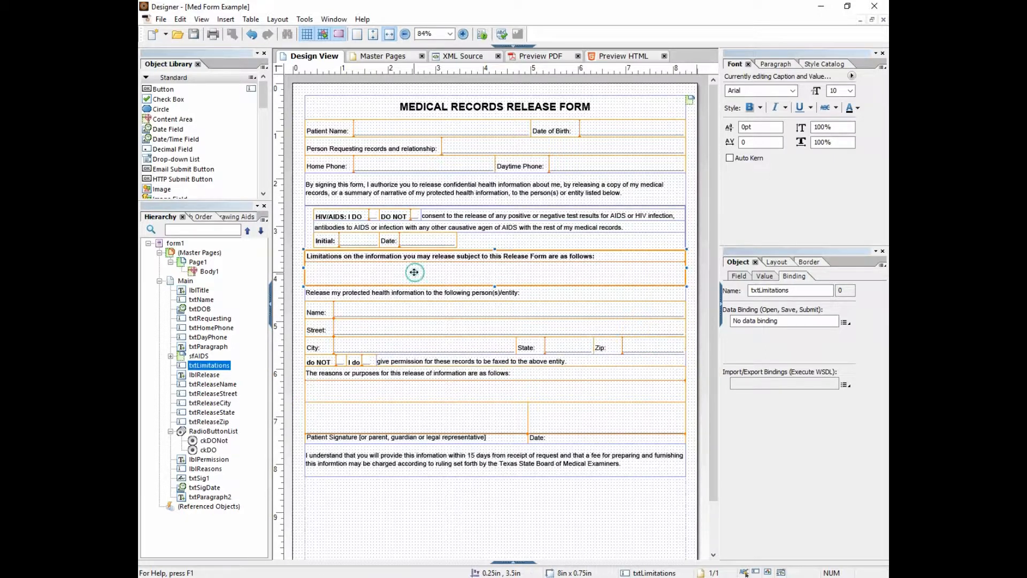
pyautogui.click(739, 275)
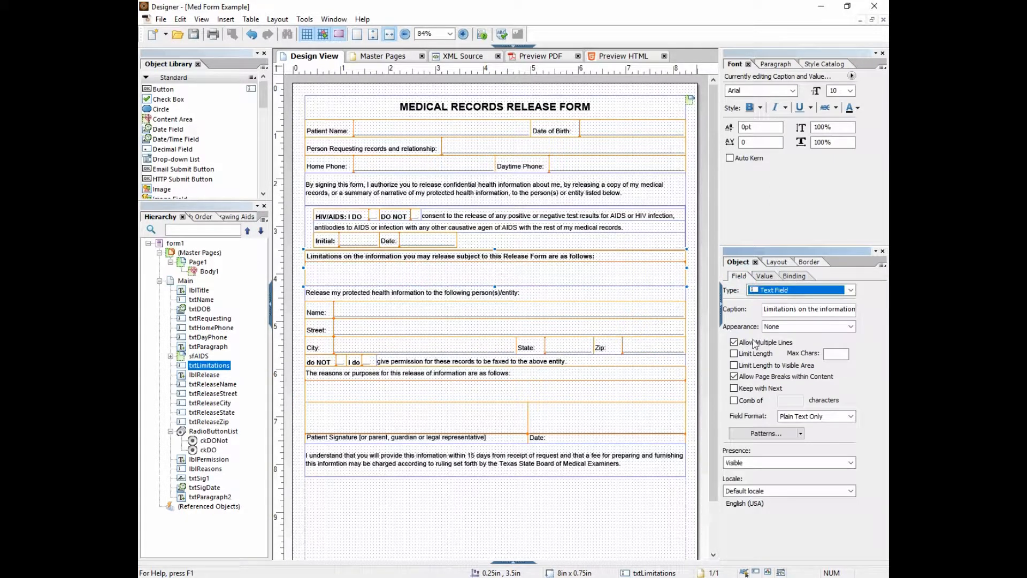
pyautogui.click(776, 262)
pyautogui.click(805, 308)
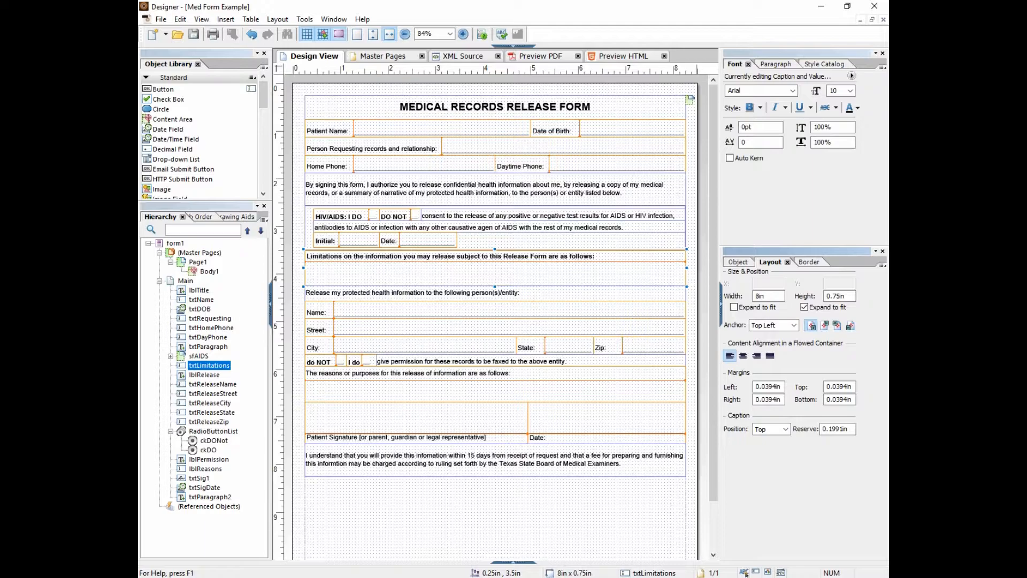
# Save the form and reopen Med Form Example.pdf in Adobe Acrobat Pro DC
pyautogui.click(190, 34)
pyautogui.click(636, 577)
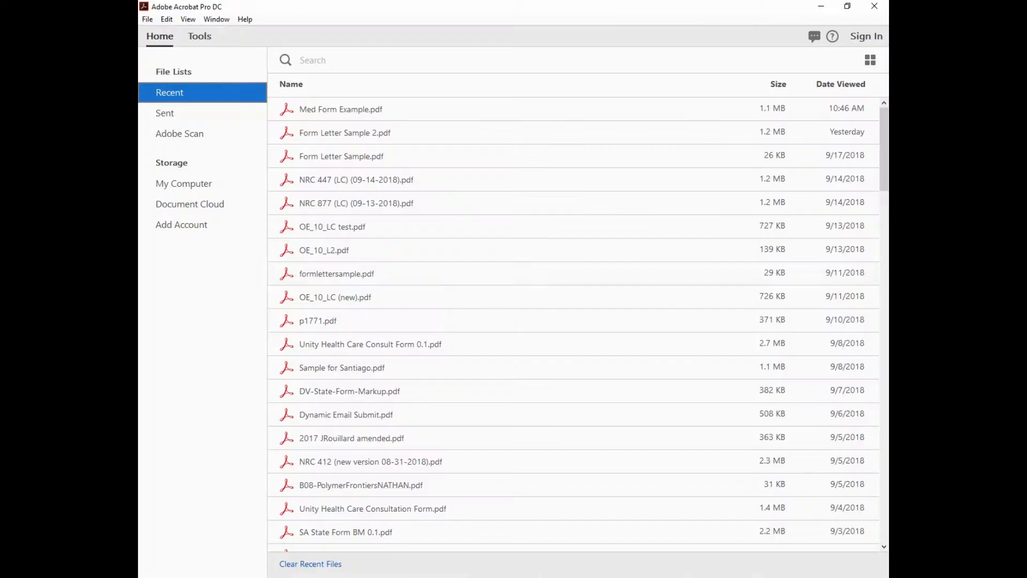
pyautogui.click(329, 109)
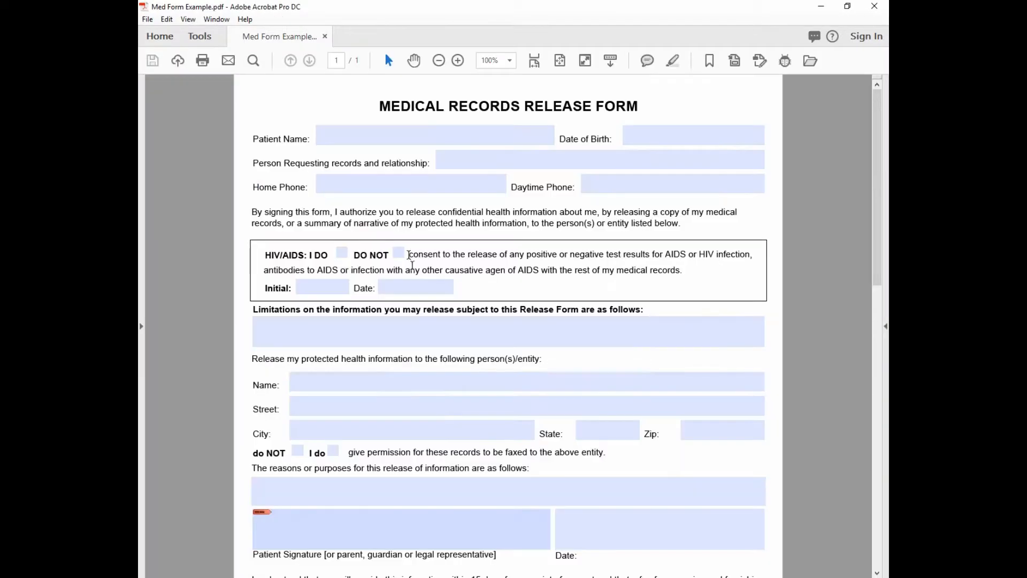
# Test the HIV/AIDS consent choice by alternating between I DO and DO NOT, leaving I DO selected
pyautogui.click(342, 252)
pyautogui.click(399, 252)
pyautogui.click(343, 253)
pyautogui.click(399, 252)
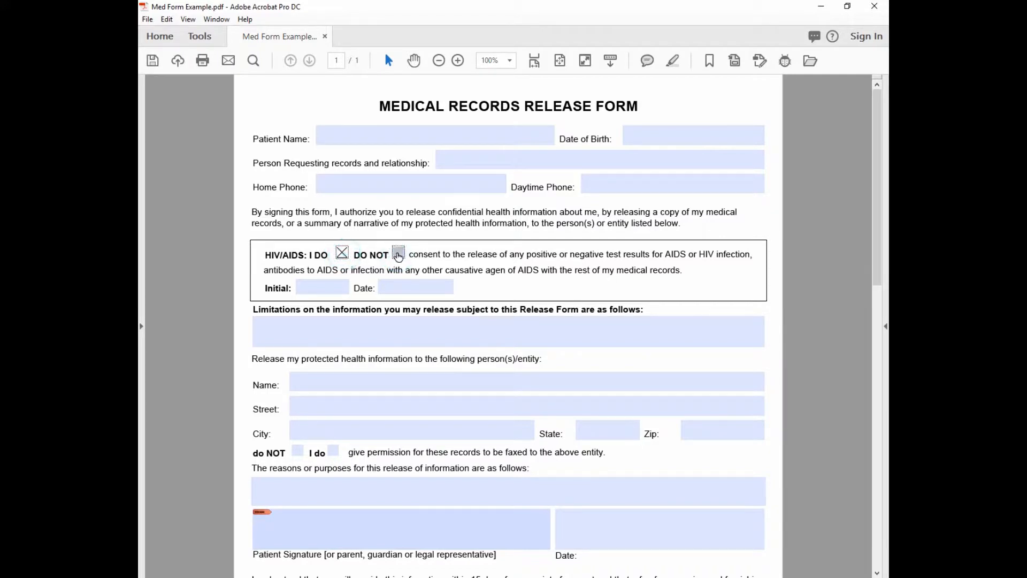
pyautogui.click(342, 252)
# Test the fax permission choice by alternating between do NOT and I do, leaving I do selected
pyautogui.scroll(-2, 423, 516)
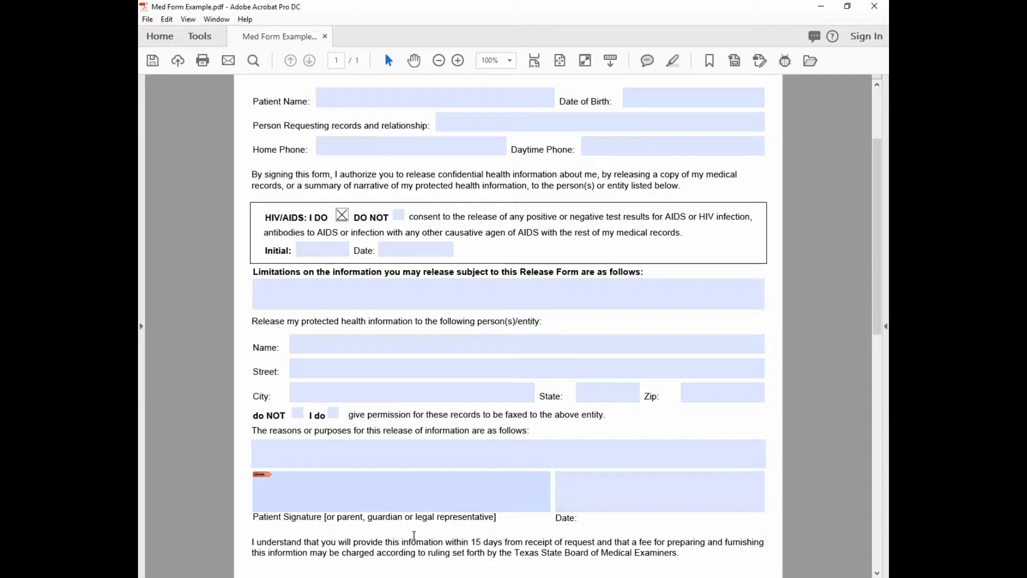
pyautogui.click(295, 385)
pyautogui.click(331, 387)
pyautogui.click(296, 385)
pyautogui.click(333, 386)
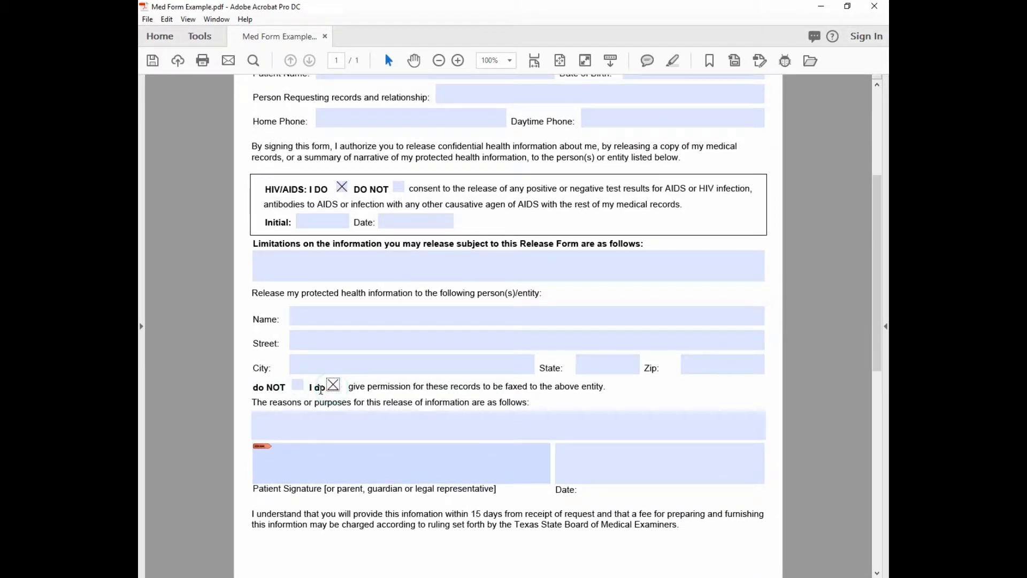
# Fill the Limitations field with six short lines of dummy text and leave the field to test its expansion
pyautogui.click(329, 255)
pyautogui.click(330, 260)
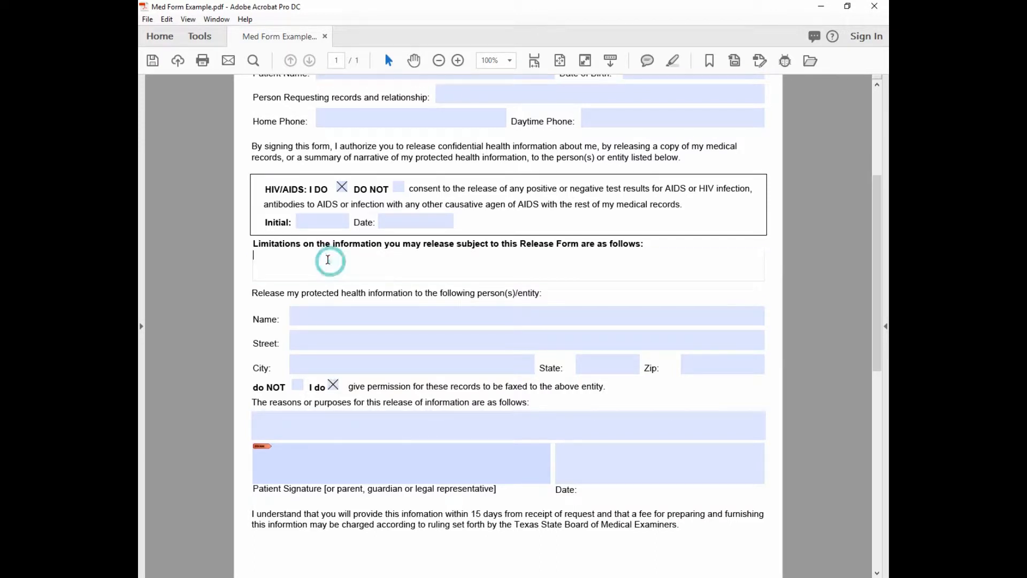
pyautogui.write('lkjsdfjkla')
pyautogui.press('Return')
pyautogui.write('as')
pyautogui.press('Return')
pyautogui.write('df')
pyautogui.press('Return')
pyautogui.write('asd')
pyautogui.press('Return')
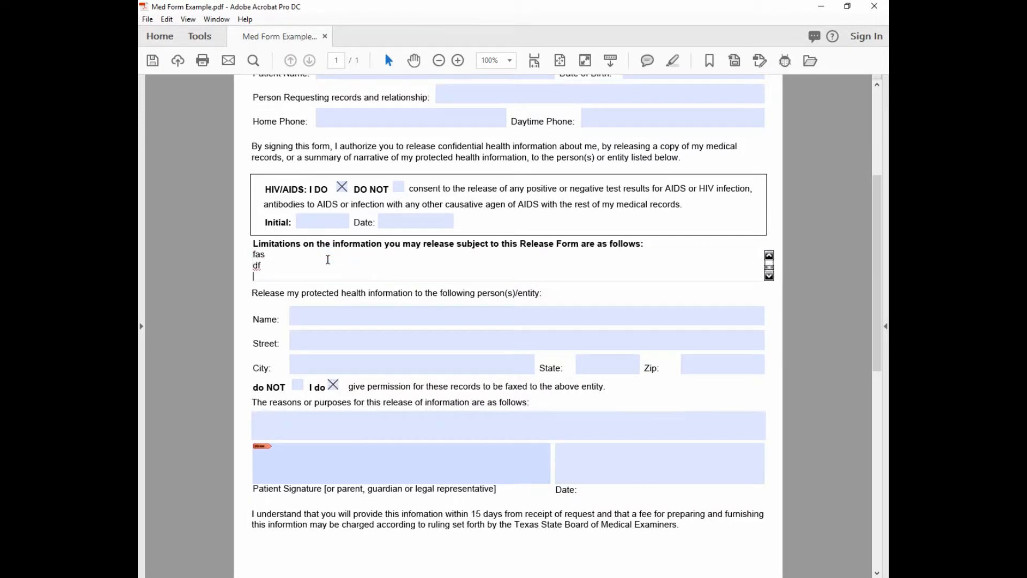
pyautogui.write('fas')
pyautogui.press('Return')
pyautogui.write('df')
pyautogui.press('Tab')
# Pick 09/14/2018 from the calendar for the signature date, close the test PDF and switch to Designer
pyautogui.scroll(-3, 416, 443)
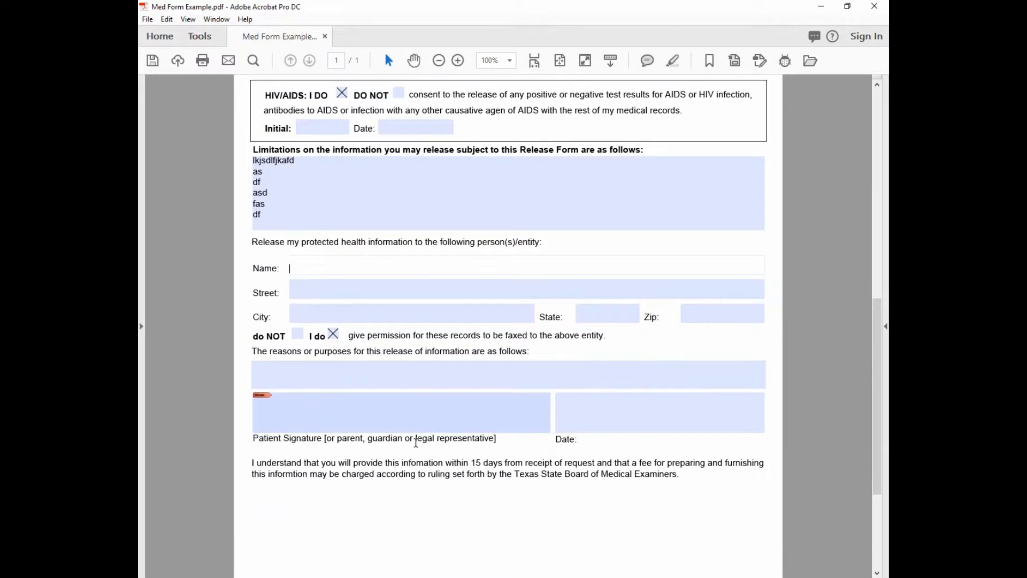
pyautogui.click(620, 420)
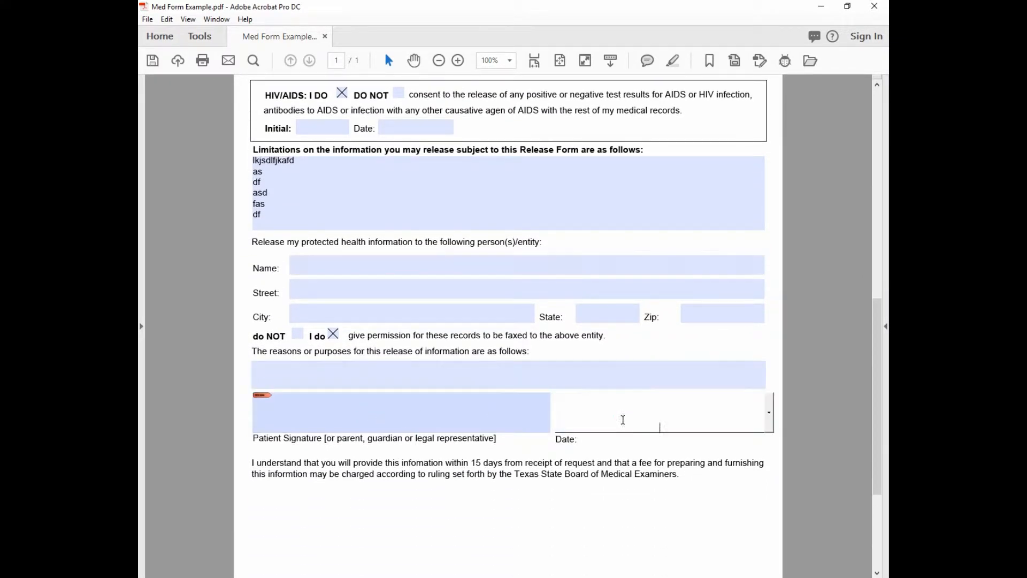
pyautogui.click(769, 412)
pyautogui.click(694, 445)
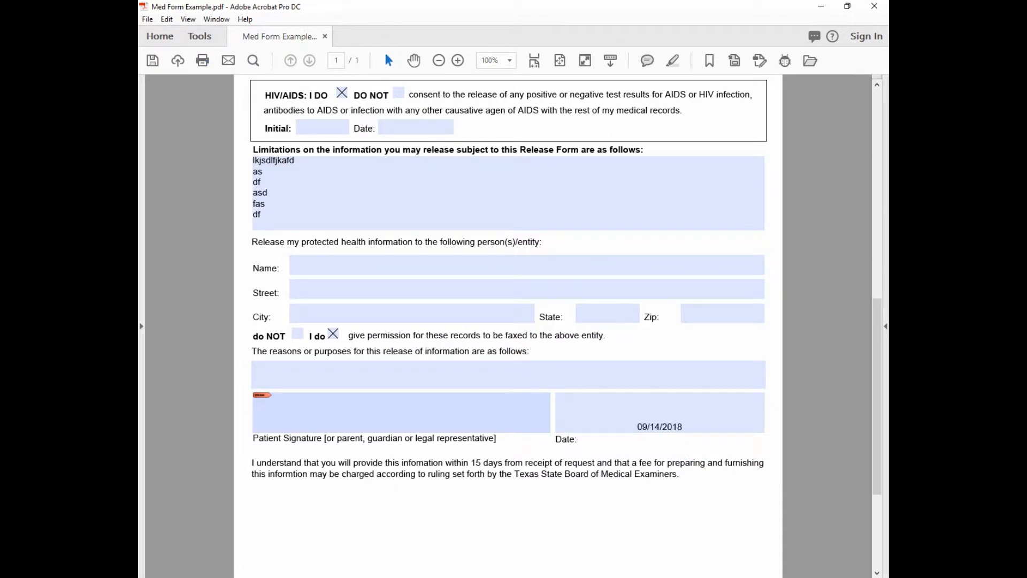
pyautogui.click(325, 37)
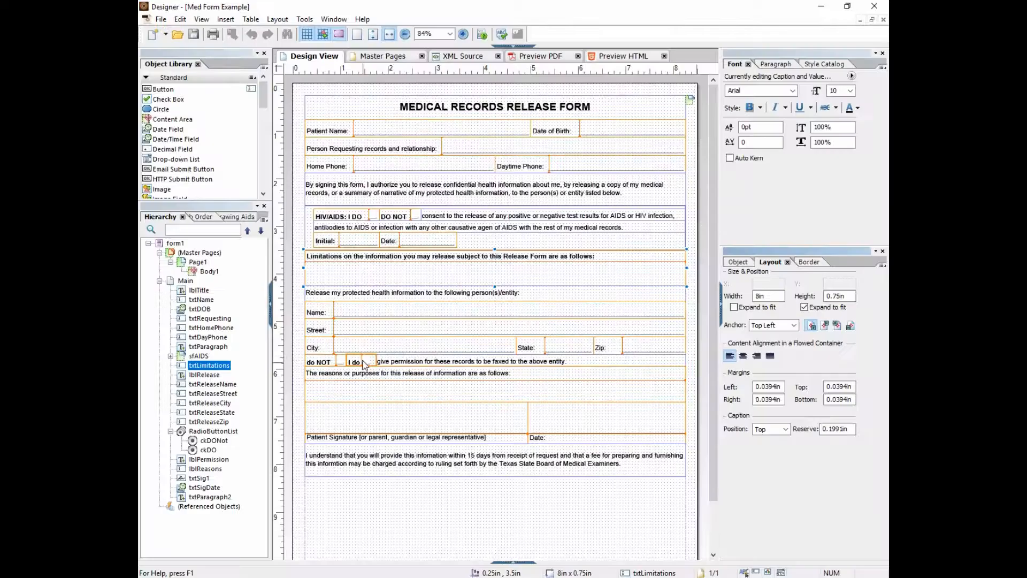
# Reorder the fax permission radio buttons so ckDO comes before ckDONot, and place them side by side on one row
pyautogui.click(365, 364)
pyautogui.moveTo(211, 451); pyautogui.dragTo(211, 448)
pyautogui.click(212, 450)
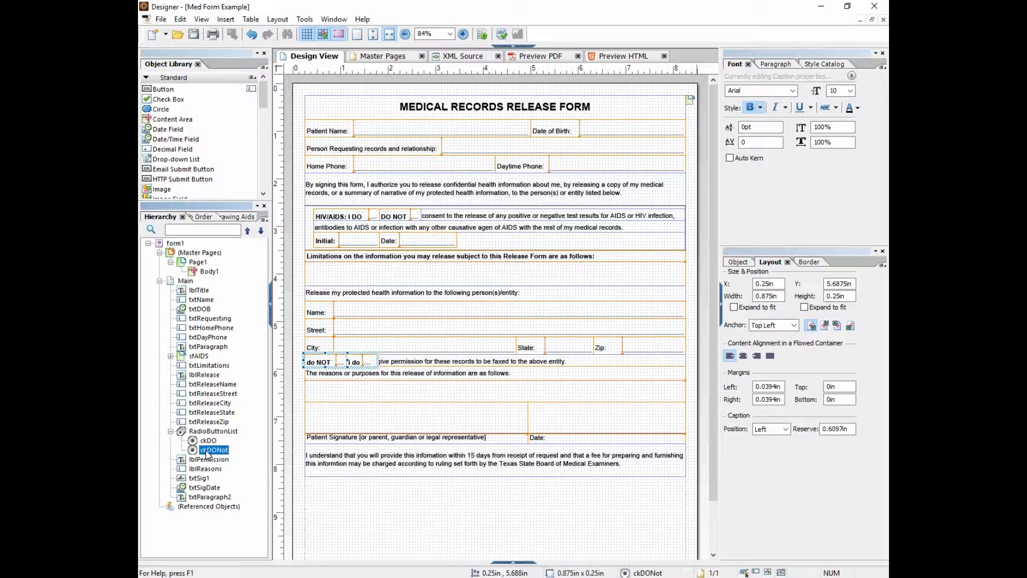
pyautogui.click(208, 441)
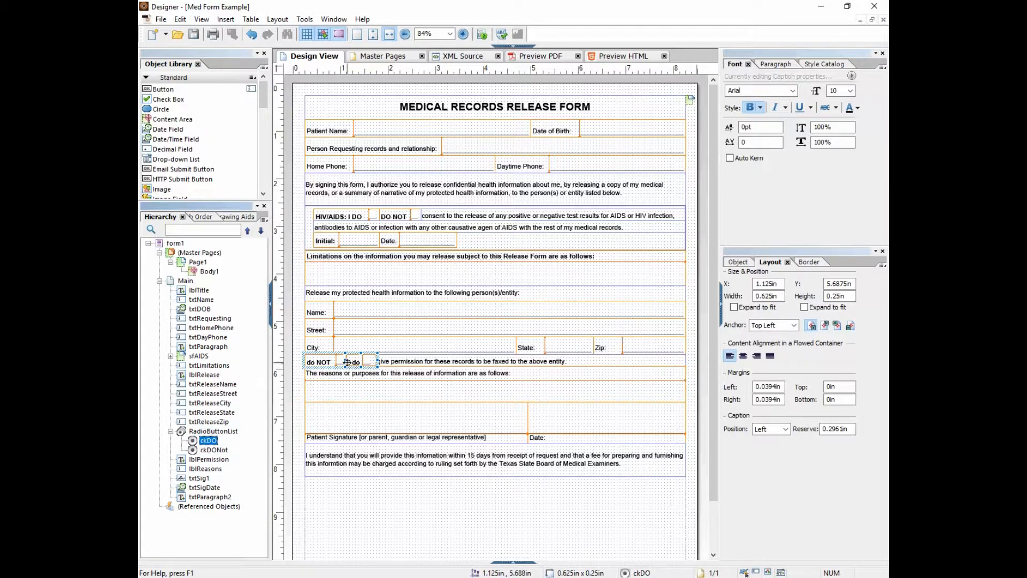
pyautogui.moveTo(355, 361)
pyautogui.mouseDown()
pyautogui.moveTo(317, 366)
pyautogui.moveTo(368, 377)
pyautogui.mouseUp()
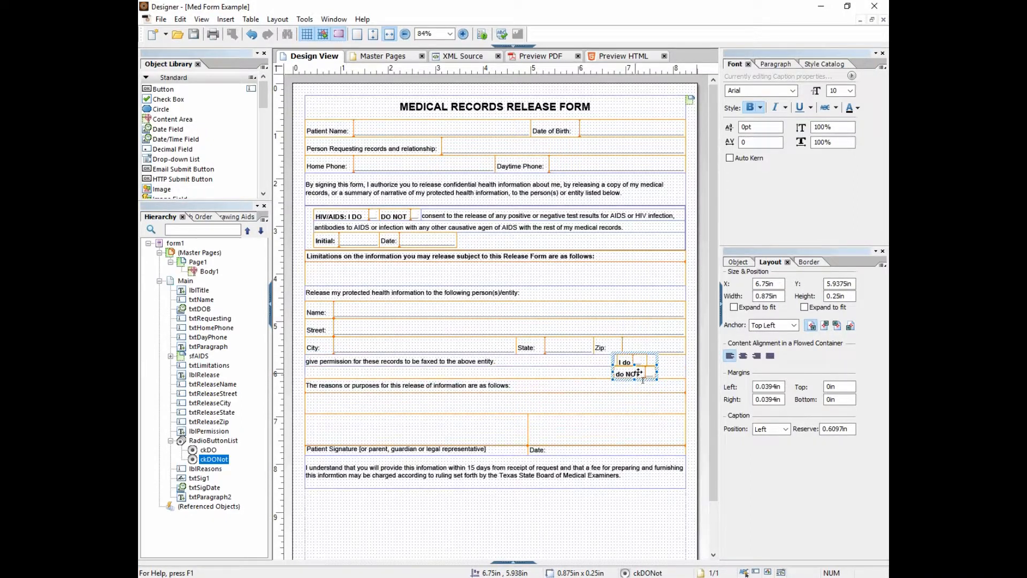
pyautogui.moveTo(622, 361)
pyautogui.mouseDown()
pyautogui.moveTo(514, 387)
pyautogui.moveTo(349, 384)
pyautogui.mouseUp()
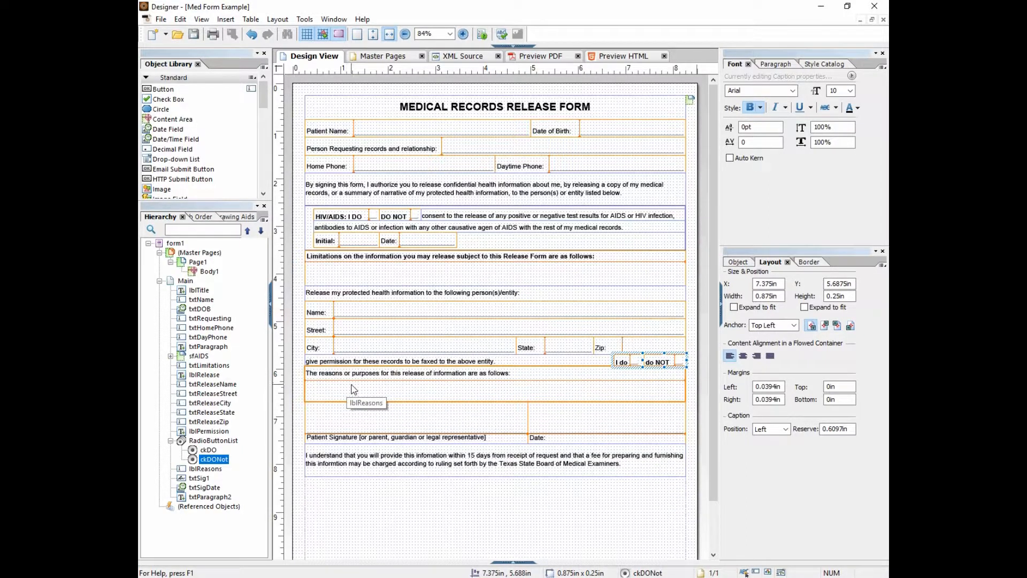
# Rename the fax permission radio button group as rblDoNot2, move it ahead of lblPermission, and save the form
pyautogui.doubleClick(201, 441)
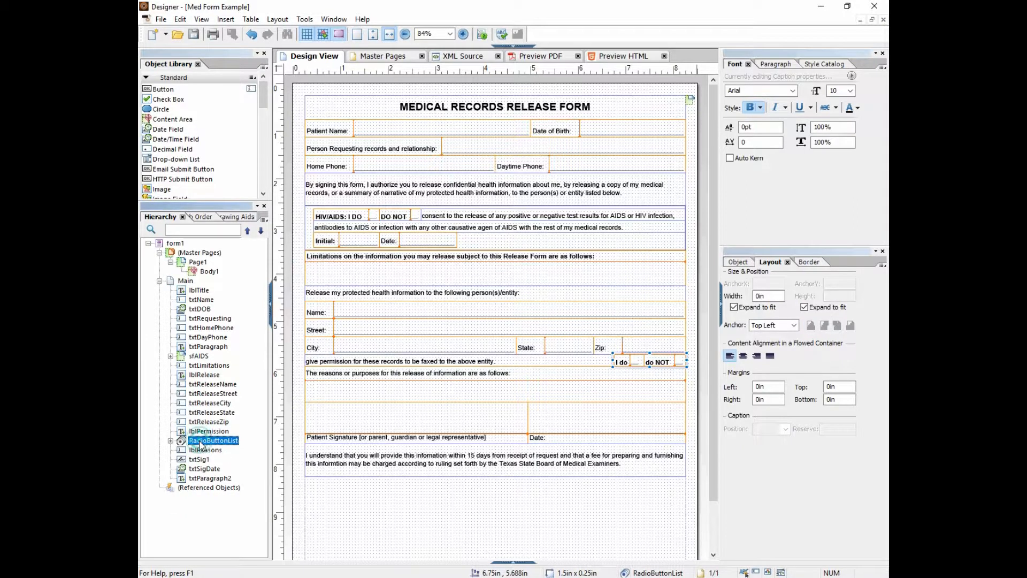
pyautogui.write('rbl')
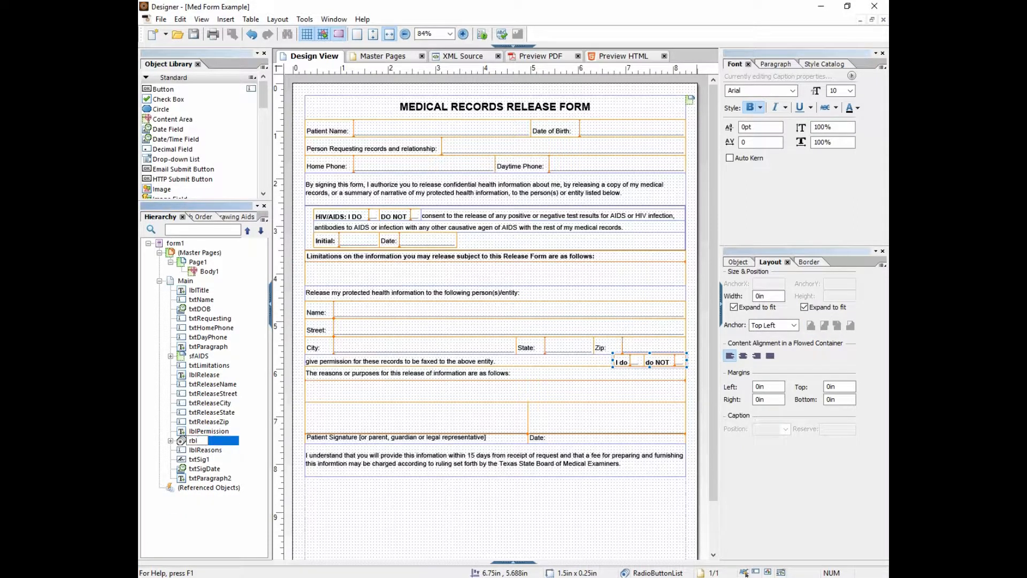
pyautogui.write('DoNot2')
pyautogui.press('Return')
pyautogui.moveTo(200, 441); pyautogui.dragTo(206, 432)
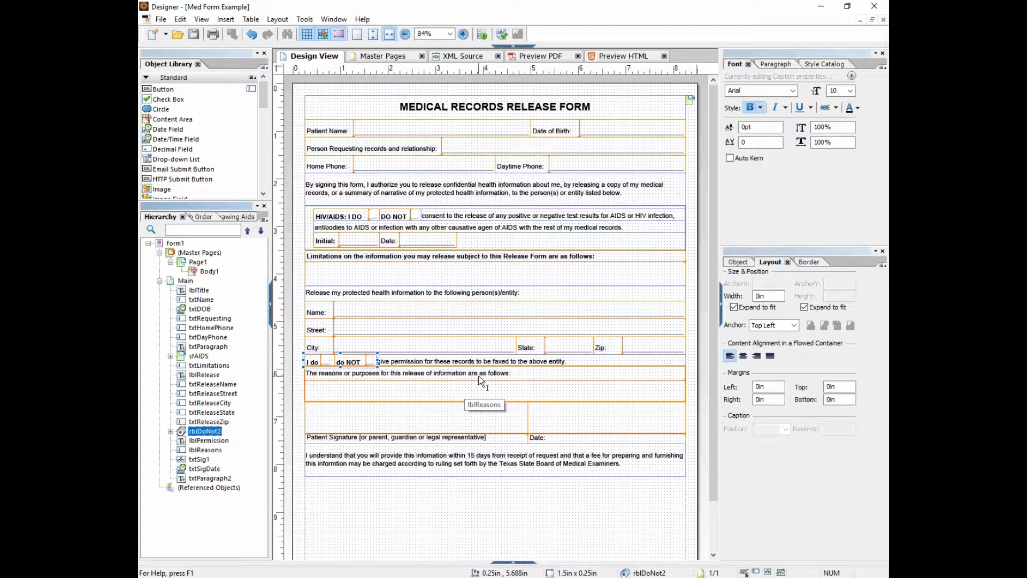
pyautogui.click(194, 35)
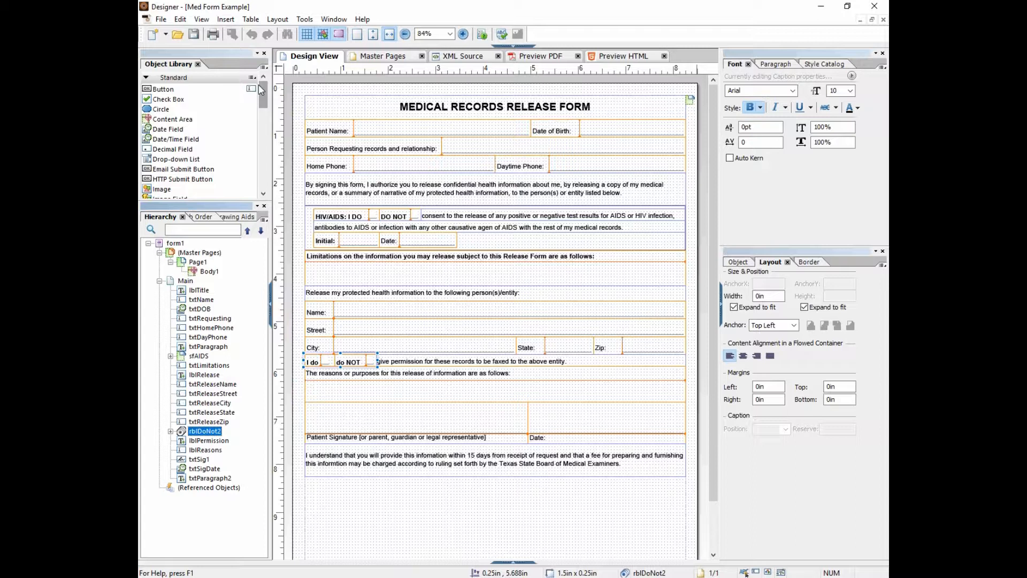
# Reduce the height of the authorization paragraph above the HIV/AIDS box to 0.625 in
pyautogui.click(476, 198)
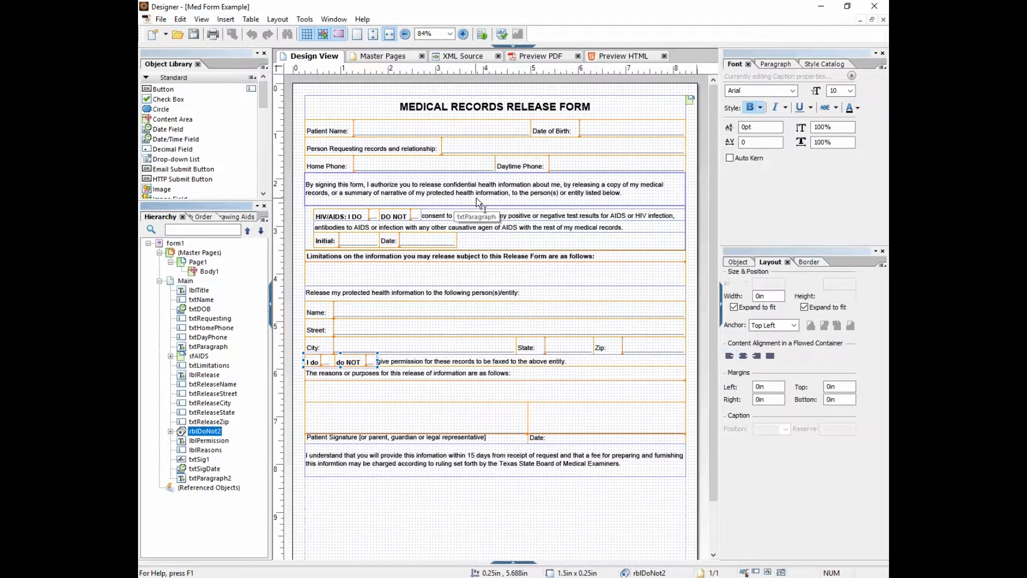
pyautogui.moveTo(495, 206); pyautogui.dragTo(496, 204)
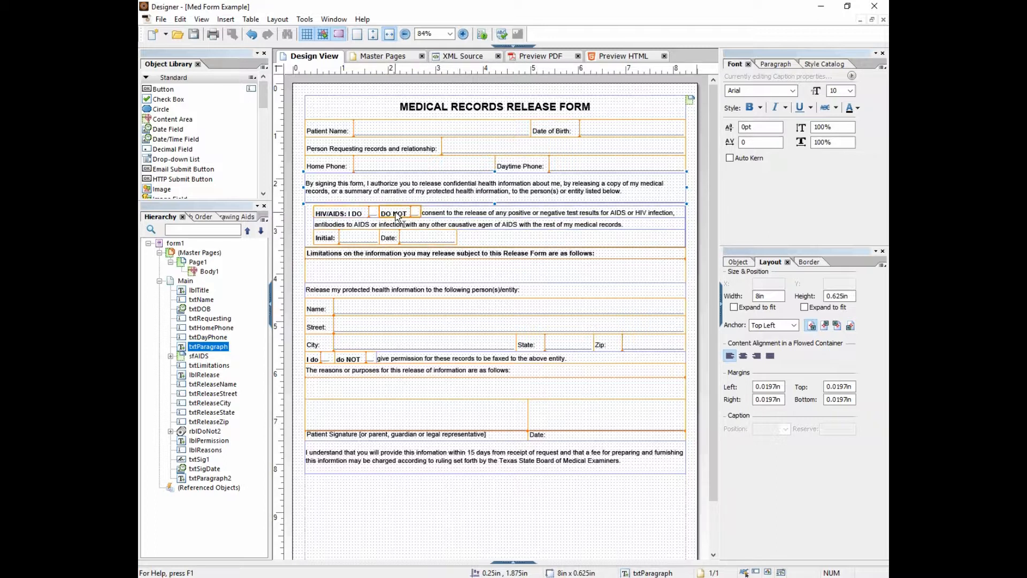
# Try Flowed content on the HIV/AIDS subform sfAIDS and undo the change
pyautogui.click(308, 226)
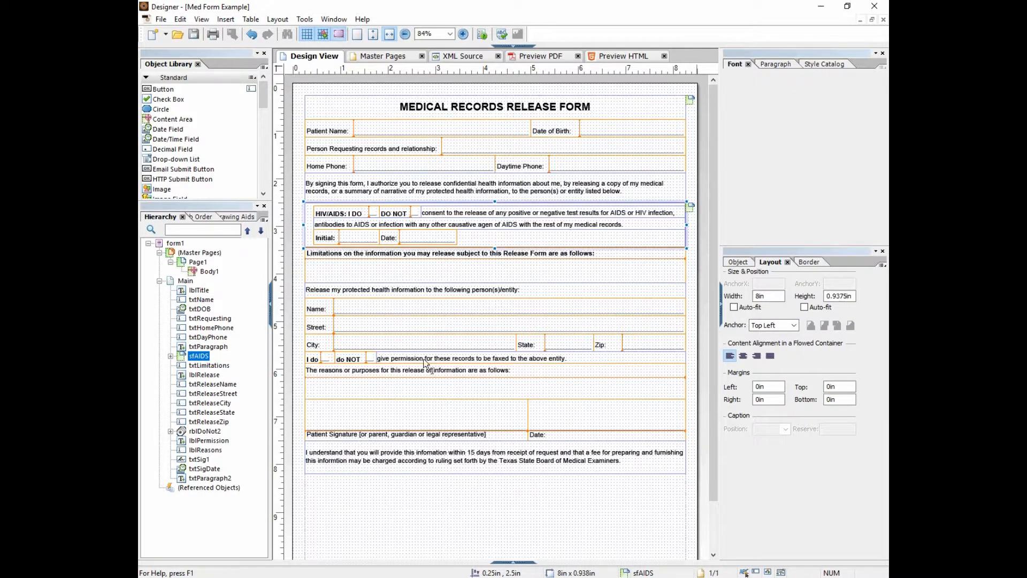
pyautogui.click(737, 261)
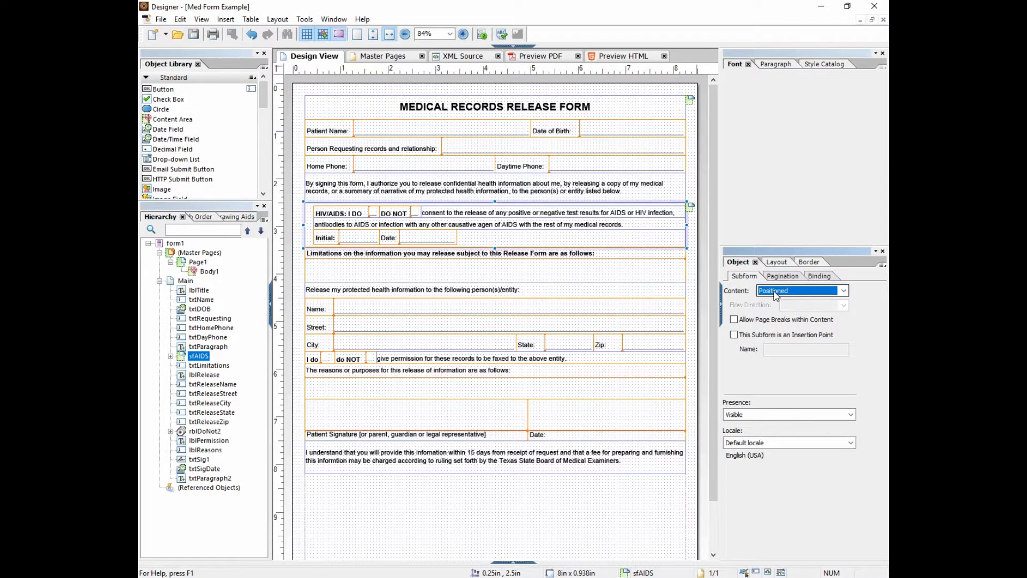
pyautogui.click(776, 296)
pyautogui.click(786, 306)
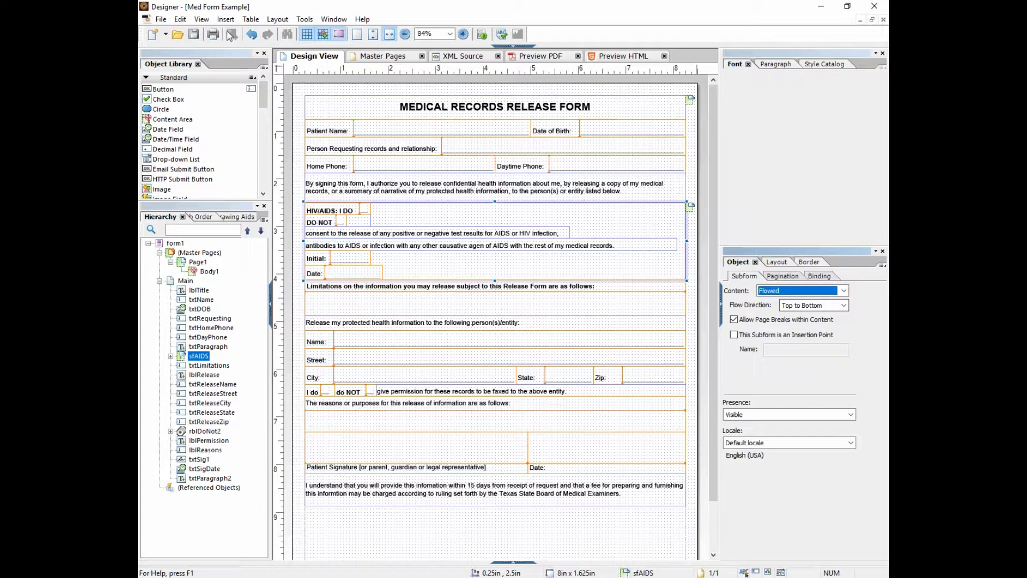
pyautogui.click(251, 34)
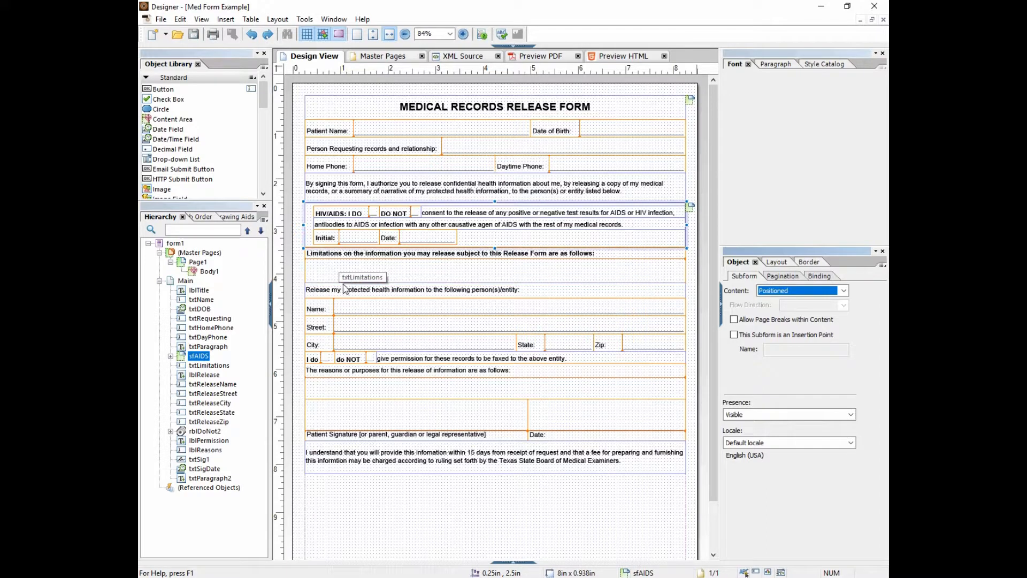
# Select the closing paragraph txtParagraph2 about the 15-day information release and preparation fee
pyautogui.click(210, 478)
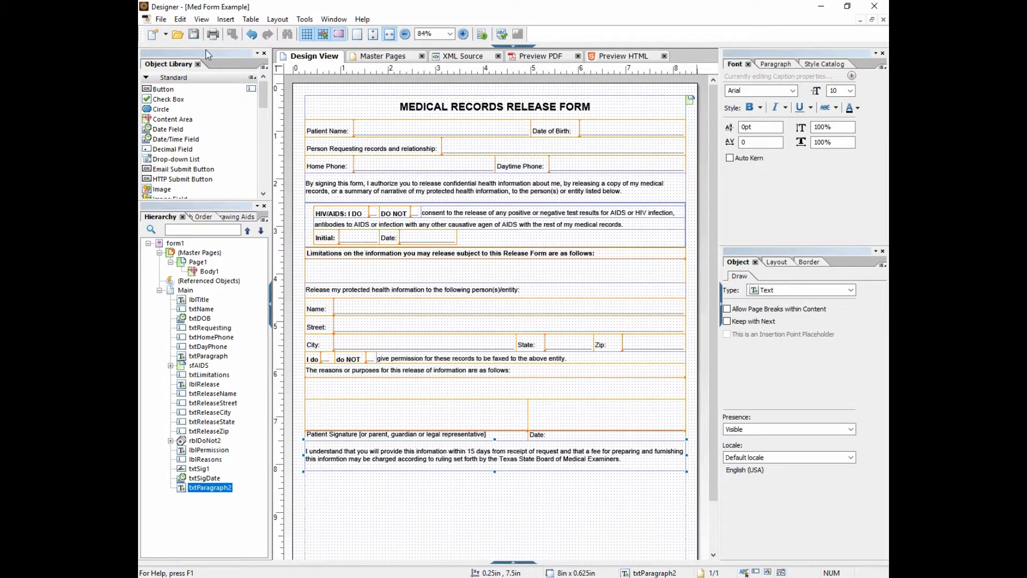